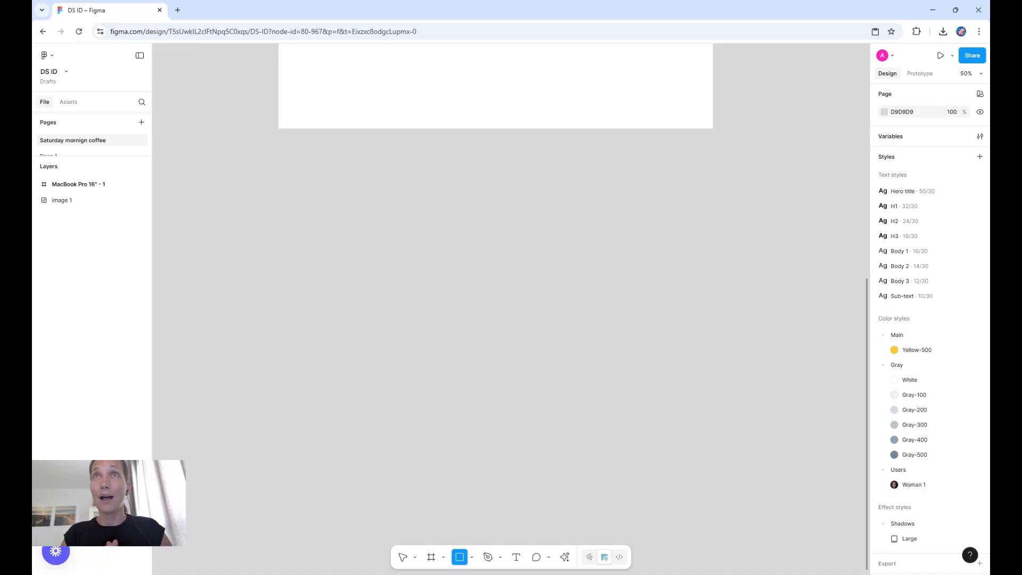
# - Draw a vertical rectangle about 832 high below the MacBook Pro frame and set its width to 60
pyautogui.moveTo(372, 218)
pyautogui.mouseDown()
pyautogui.moveTo(479, 422)
pyautogui.moveTo(413, 426)
pyautogui.mouseUp()
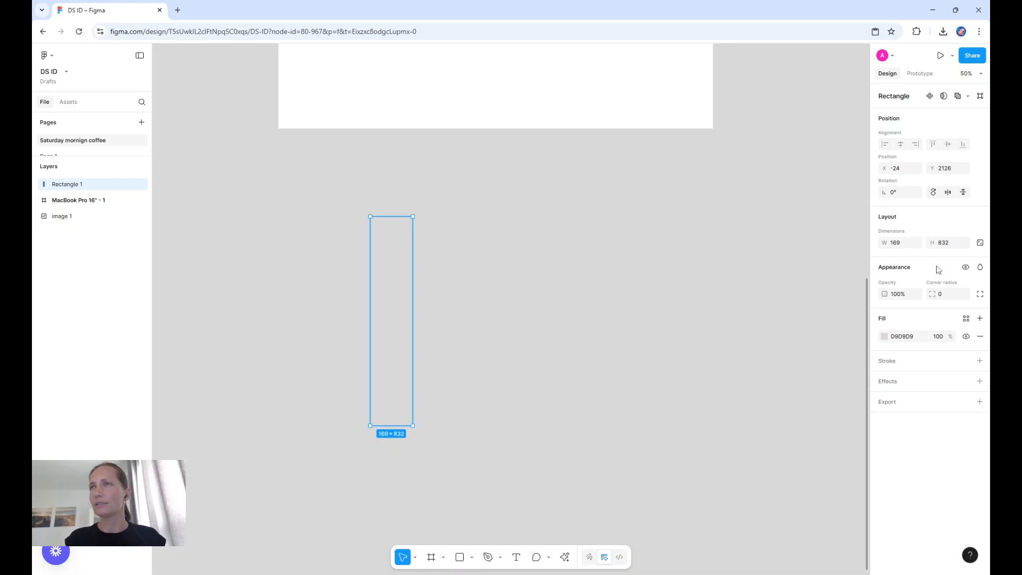
pyautogui.click(903, 244)
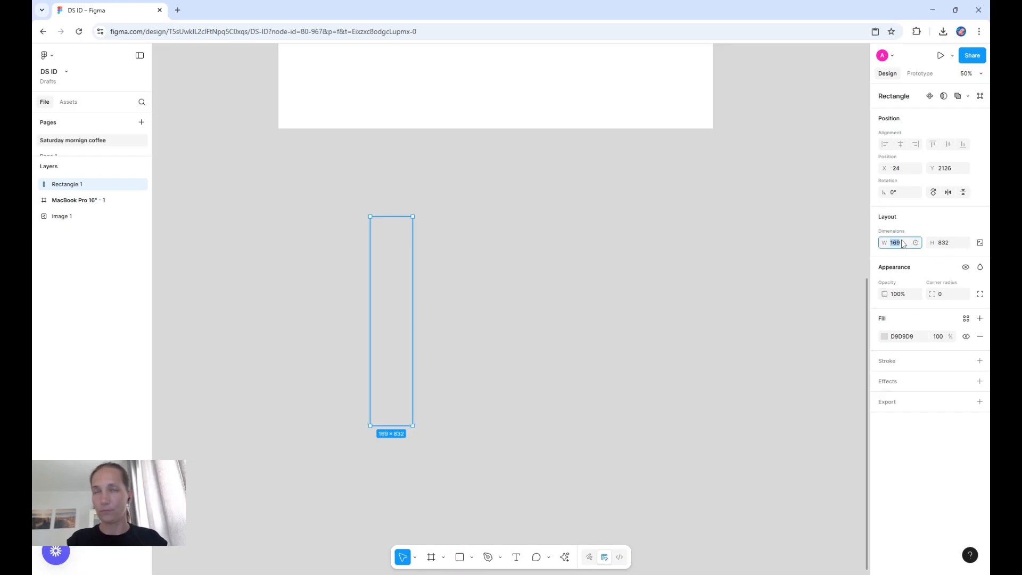
pyautogui.write('60')
pyautogui.press('Return')
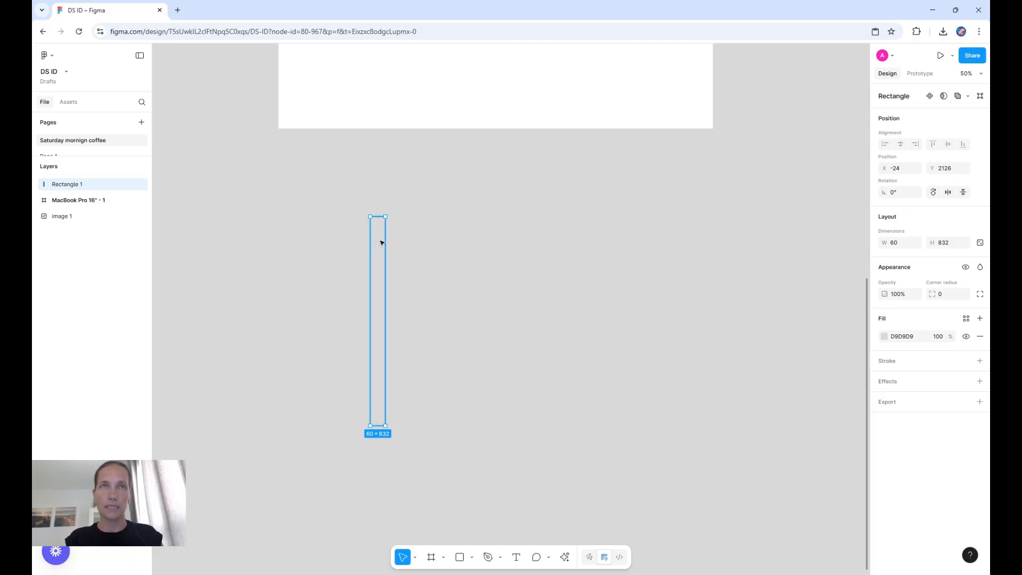
# - Duplicate the vertical rectangle beside the original and recolor both rectangles to a darker gray, BCBCBC
pyautogui.moveTo(391, 249); pyautogui.dragTo(502, 250)
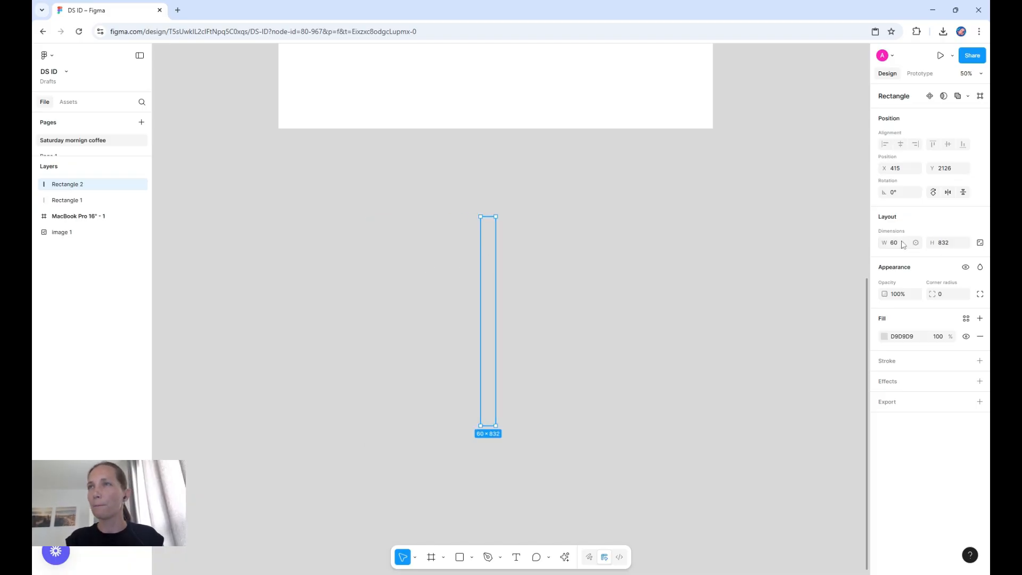
pyautogui.click(425, 311)
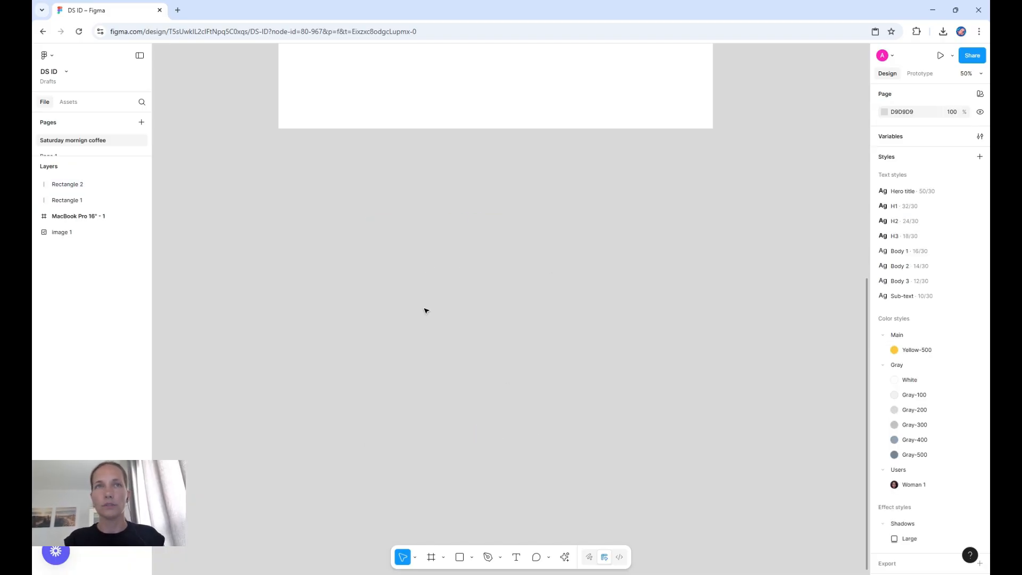
pyautogui.moveTo(238, 192); pyautogui.dragTo(674, 455)
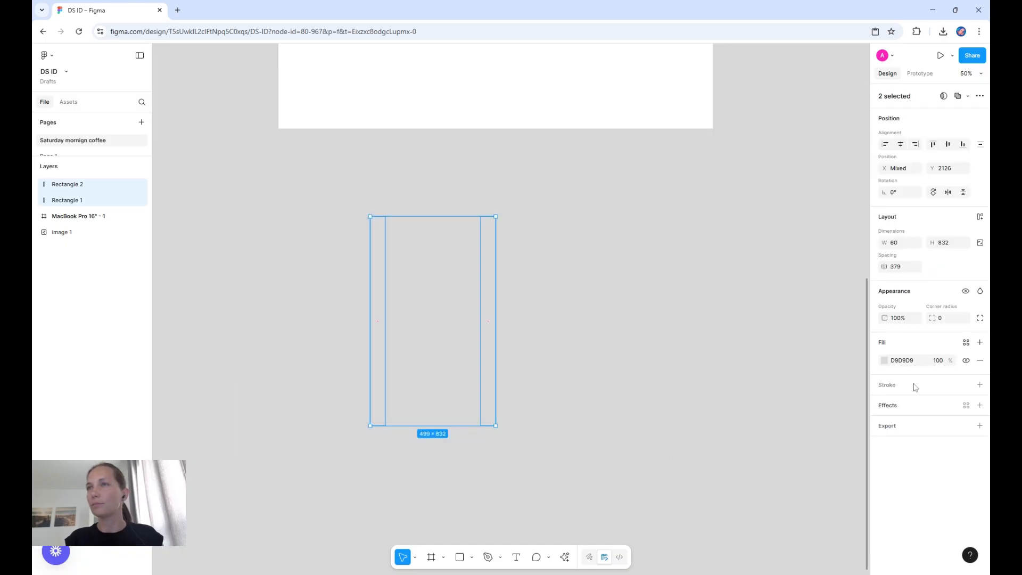
pyautogui.click(885, 360)
pyautogui.moveTo(761, 388)
pyautogui.mouseDown()
pyautogui.moveTo(760, 436)
pyautogui.moveTo(758, 403)
pyautogui.mouseUp()
pyautogui.click(580, 265)
# - Reshape the duplicate rectangle into a horizontal bar 64 high and about 1046 wide, placed above the vertical rectangle
pyautogui.click(486, 269)
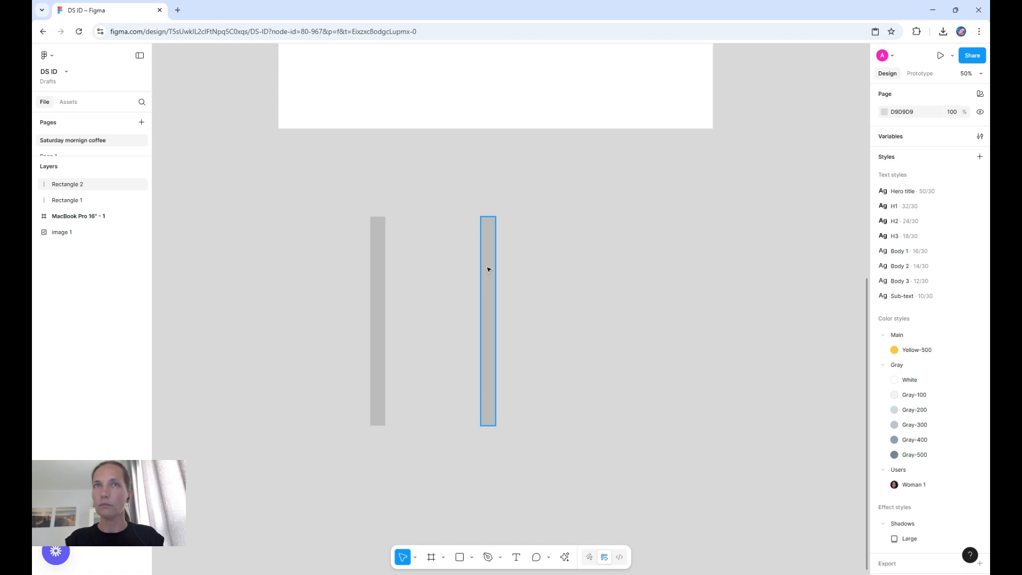
pyautogui.moveTo(491, 425); pyautogui.dragTo(524, 225)
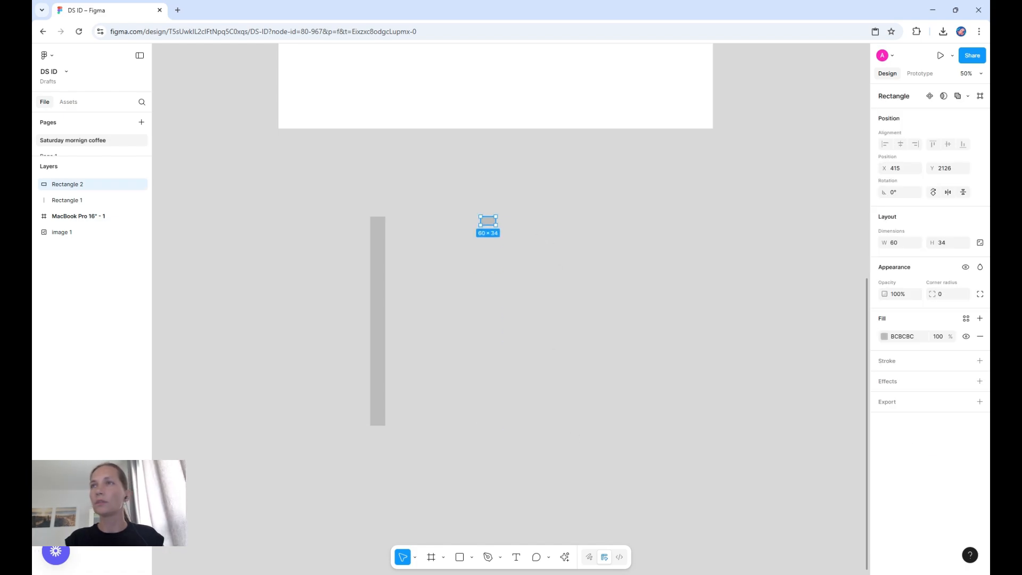
pyautogui.click(945, 246)
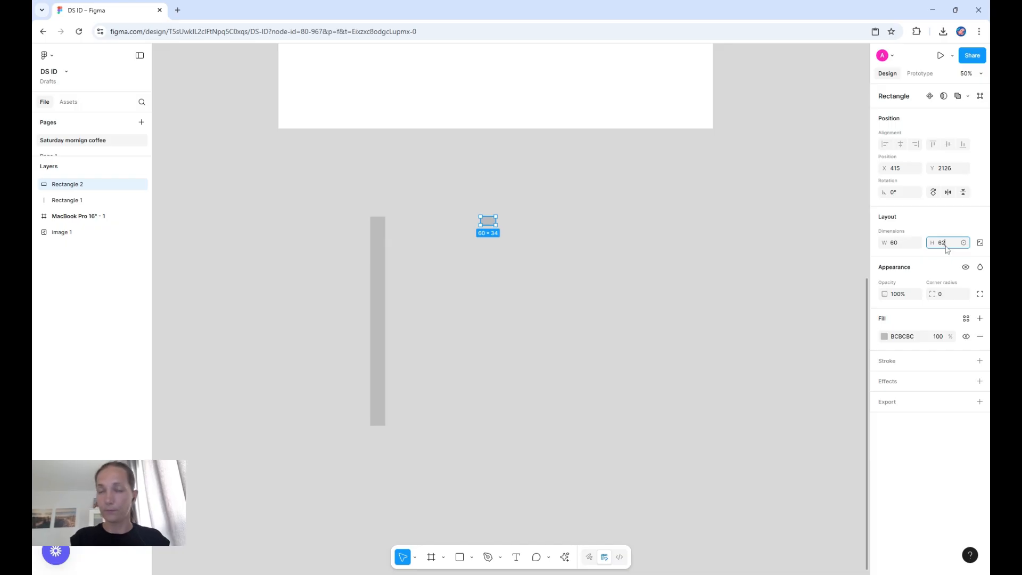
pyautogui.press('Return')
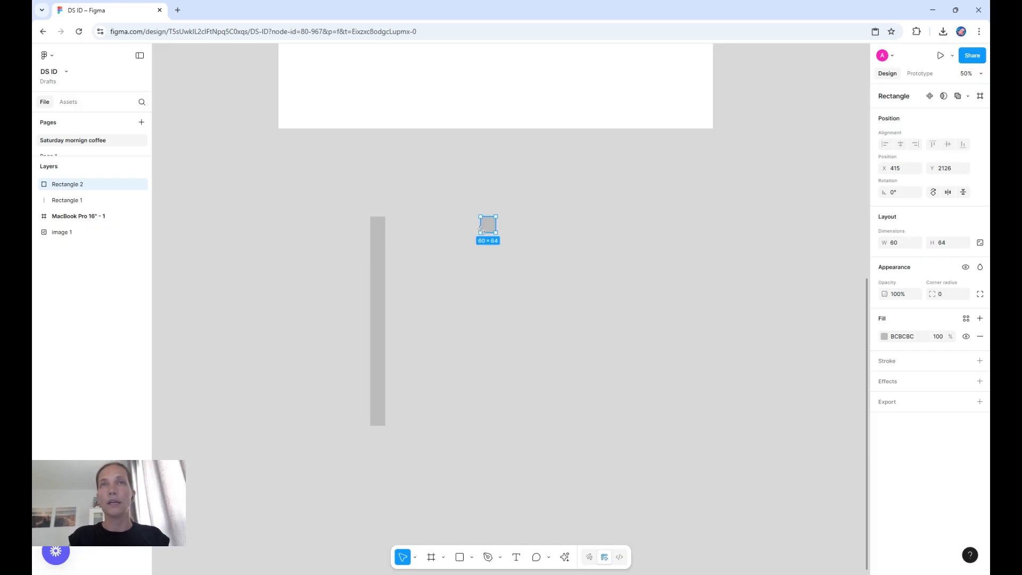
pyautogui.moveTo(496, 225); pyautogui.dragTo(575, 202)
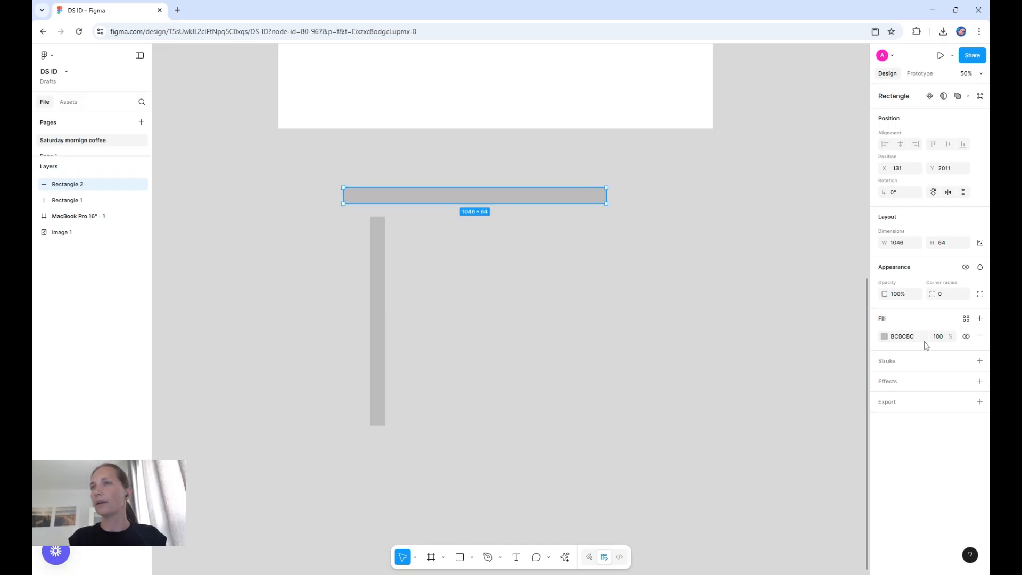
# - Fill the horizontal bar with black (000000) and snap it onto the vertical rectangle's top edge, aligned with its left side
pyautogui.click(884, 337)
pyautogui.moveTo(803, 413); pyautogui.dragTo(732, 495)
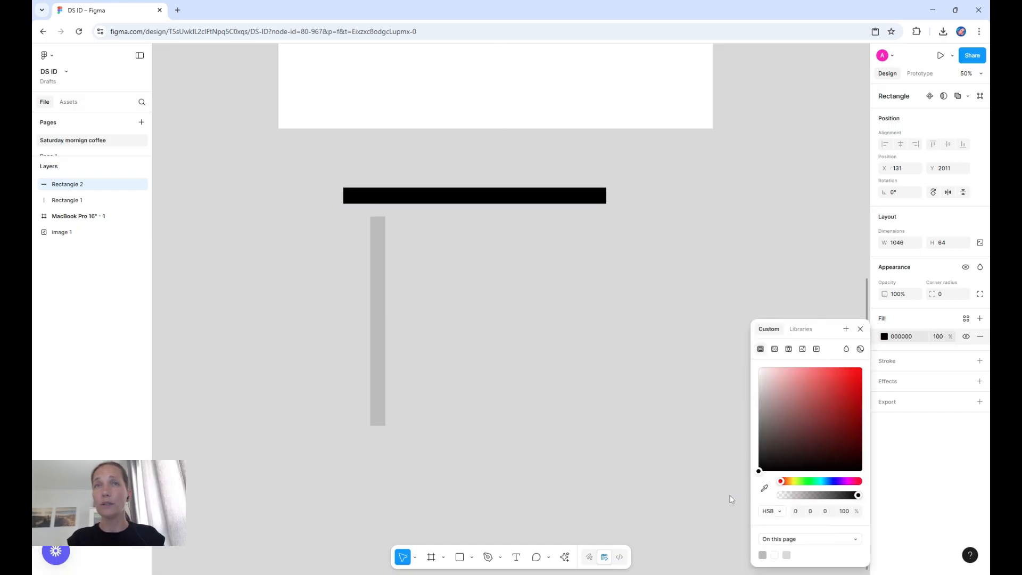
pyautogui.moveTo(378, 198); pyautogui.dragTo(406, 210)
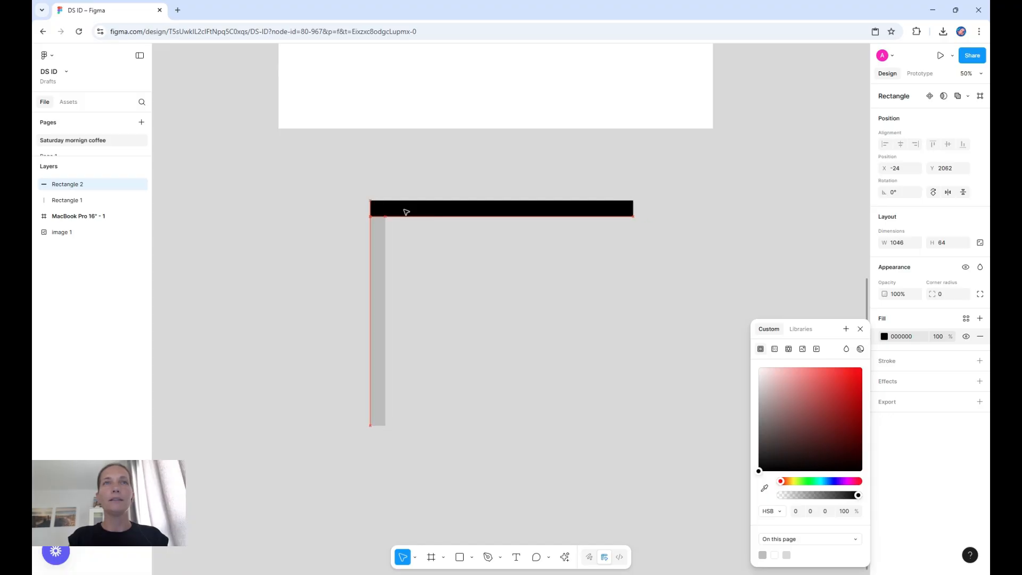
pyautogui.click(543, 360)
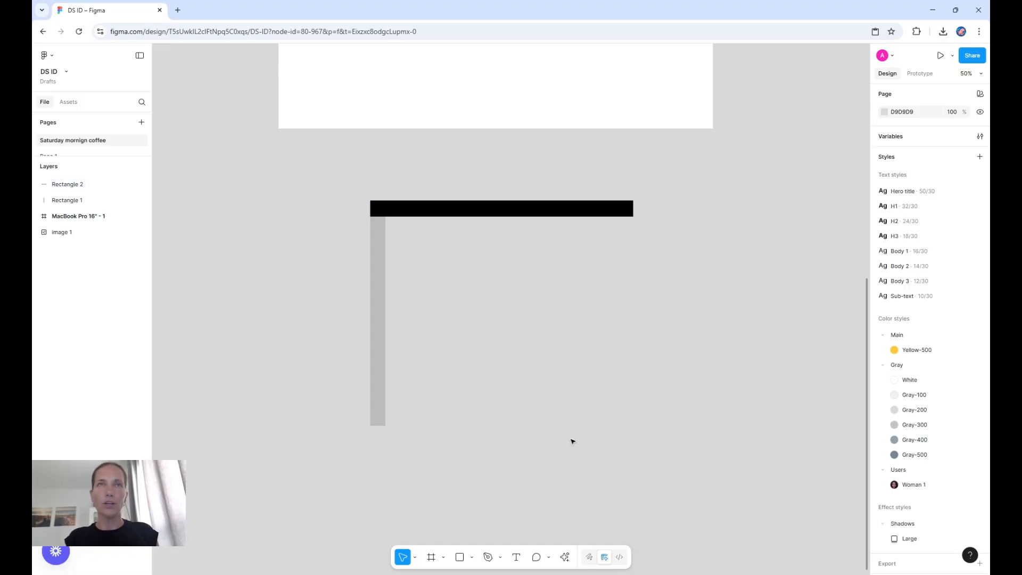
# - Draw a rectangle about 1013 × 534, fill it white (FFFFFF), and move it beside the gray vertical bar under the black bar
pyautogui.press('r')
pyautogui.moveTo(463, 284); pyautogui.dragTo(719, 417)
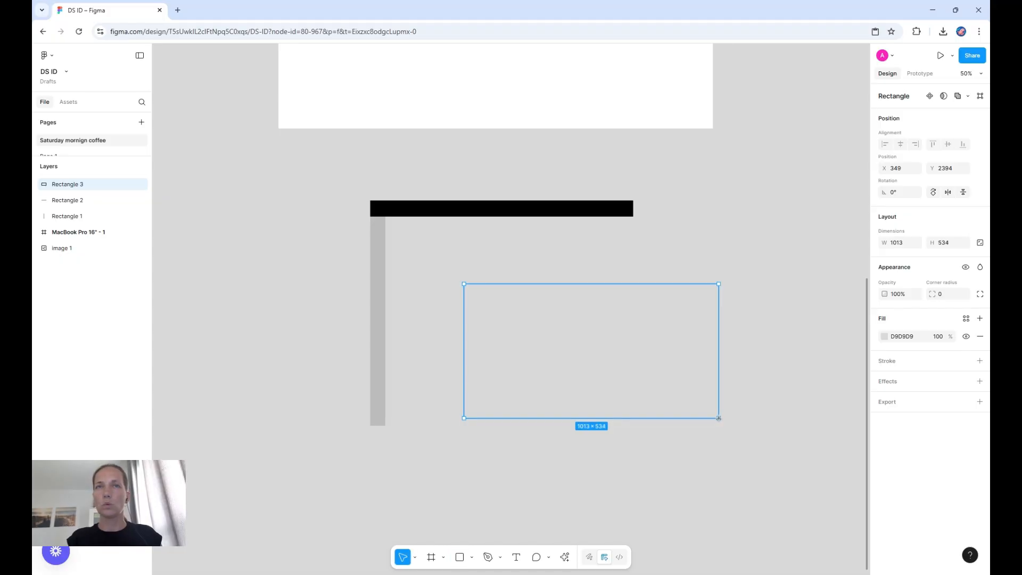
pyautogui.click(884, 336)
pyautogui.click(764, 375)
pyautogui.moveTo(746, 368); pyautogui.dragTo(764, 272)
pyautogui.click(764, 272)
pyautogui.moveTo(593, 369); pyautogui.dragTo(525, 306)
# - Combine the gray vertical bar and the white rectangle in an auto layout frame with a gap of 0
pyautogui.keyDown('shift'); pyautogui.click(377, 288); pyautogui.keyUp('shift')
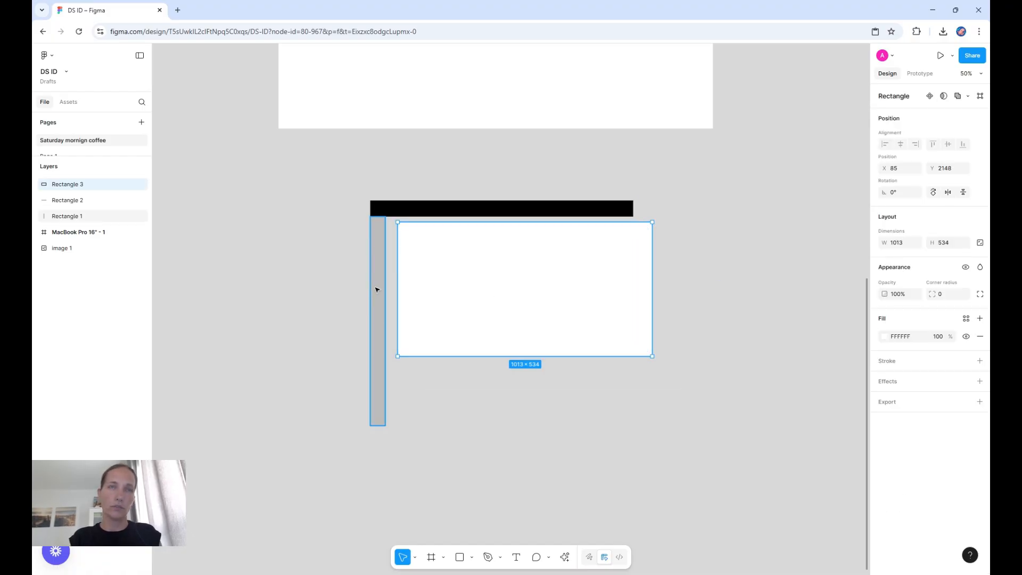
pyautogui.hotkey('shift', 'a')
pyautogui.click(946, 313)
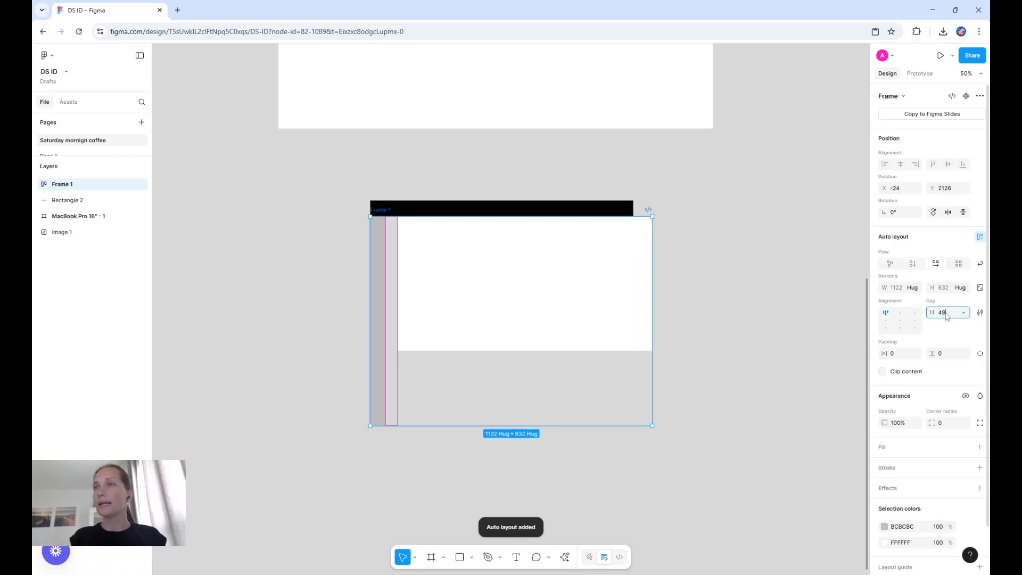
pyautogui.write('0')
pyautogui.press('Return')
# - Set the white rectangle's height to Fill container
pyautogui.click(589, 333)
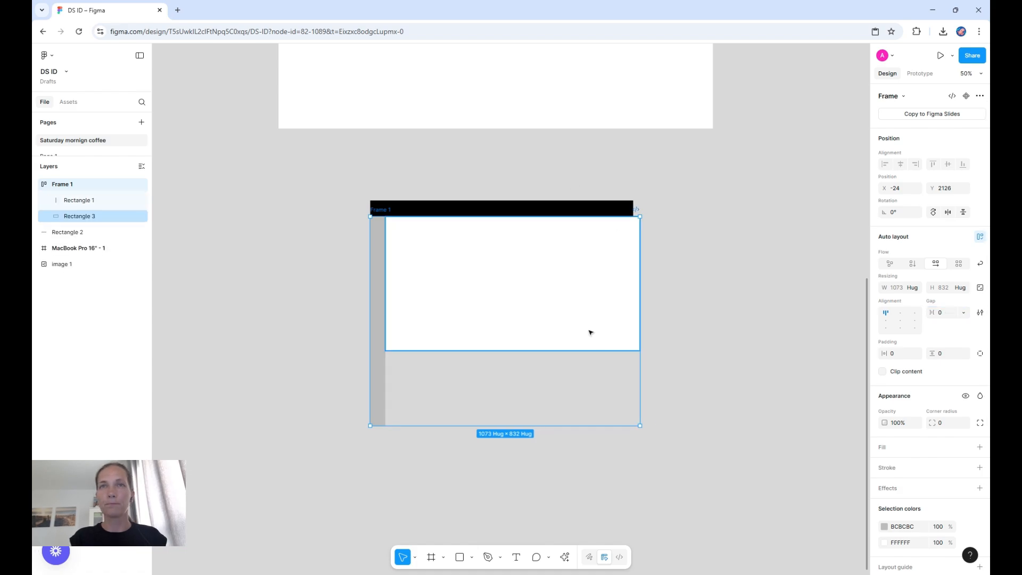
pyautogui.click(964, 243)
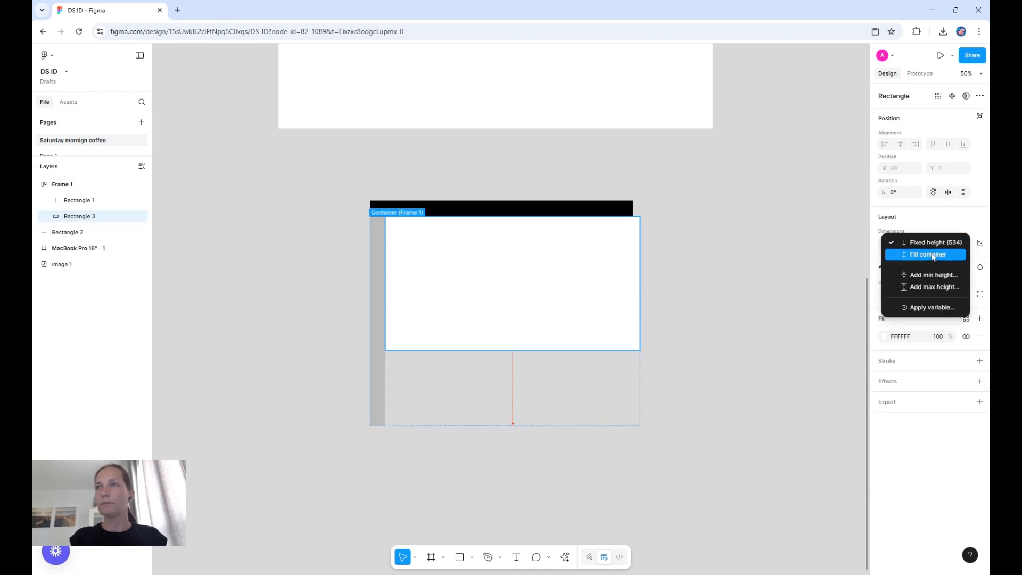
pyautogui.click(934, 254)
pyautogui.moveTo(333, 191); pyautogui.dragTo(696, 330)
pyautogui.hotkey('shift', 'a')
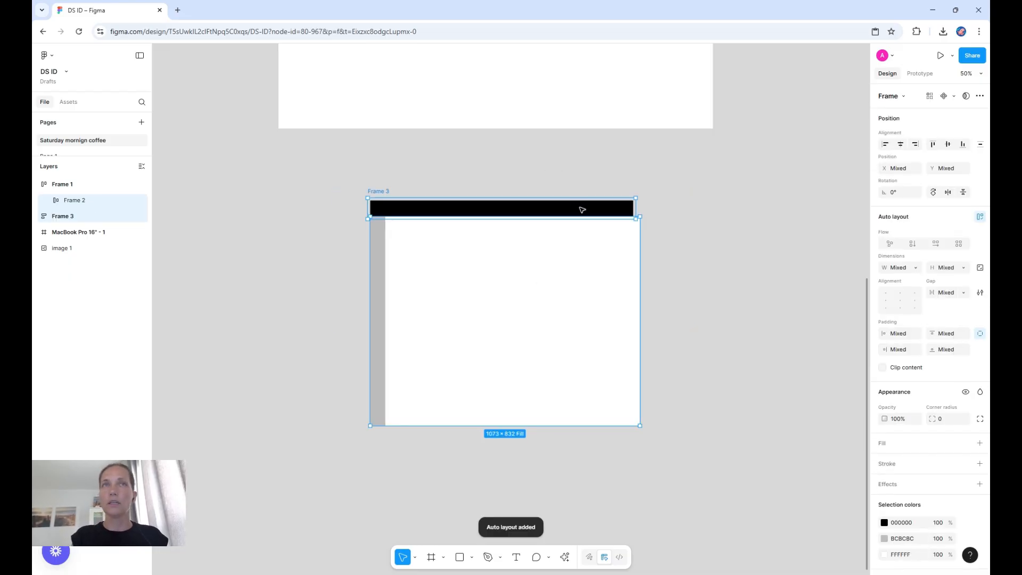
pyautogui.hotkey('ctrl', 'z')
# - Wrap the black bar and the frame below it in a vertical auto layout, and set the bar's width to Fill container
pyautogui.moveTo(326, 183); pyautogui.dragTo(711, 482)
pyautogui.hotkey('shift', 'a')
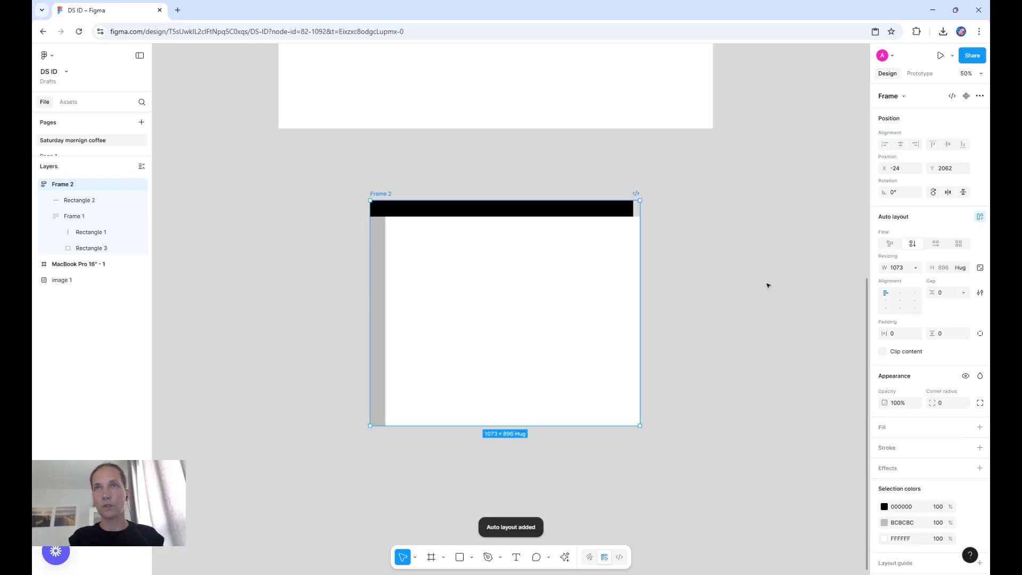
pyautogui.click(616, 214)
pyautogui.doubleClick(617, 215)
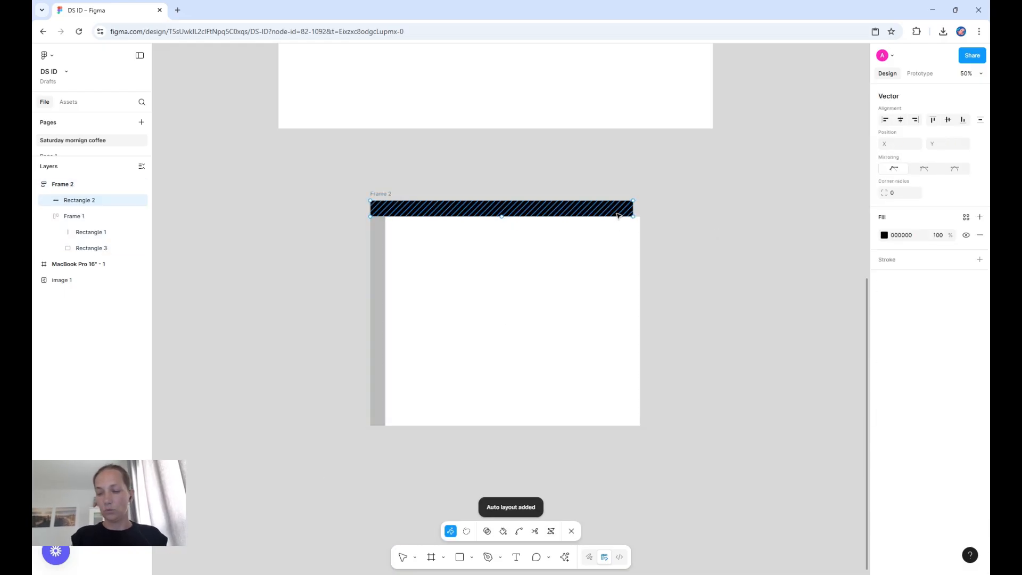
pyautogui.press('Escape')
pyautogui.click(918, 244)
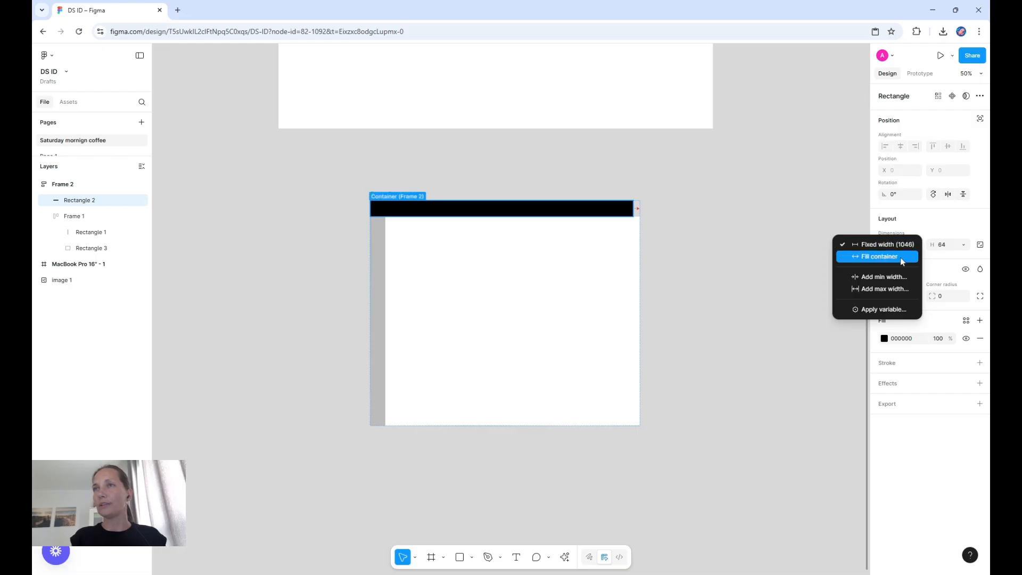
pyautogui.click(901, 258)
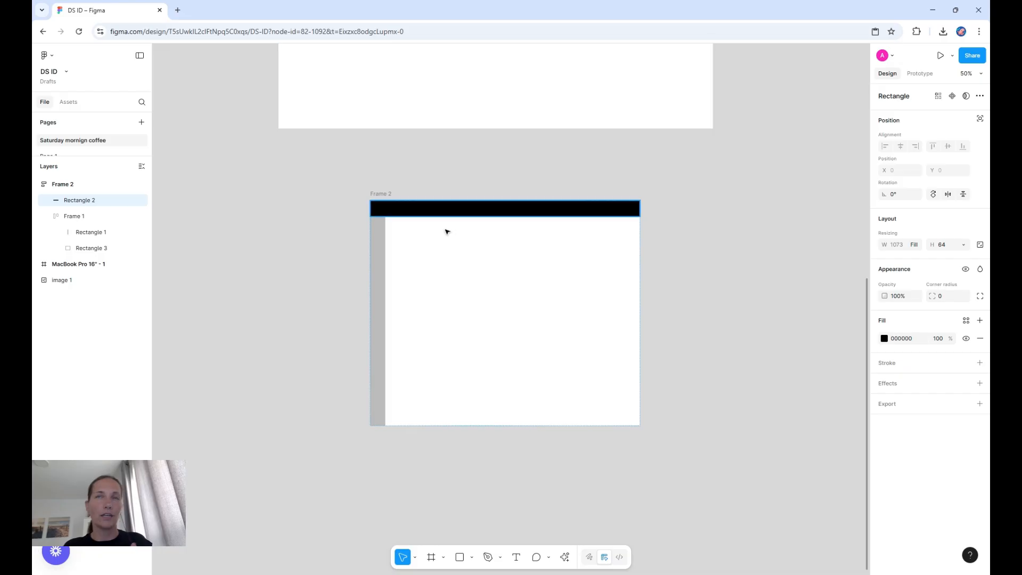
# - Move the whole layout frame onto the MacBook Pro 16" frame's top-left corner and resize it to cover that frame, 1728 × 1117
pyautogui.scroll(5, 414, 206)
pyautogui.scroll(1, 415, 206)
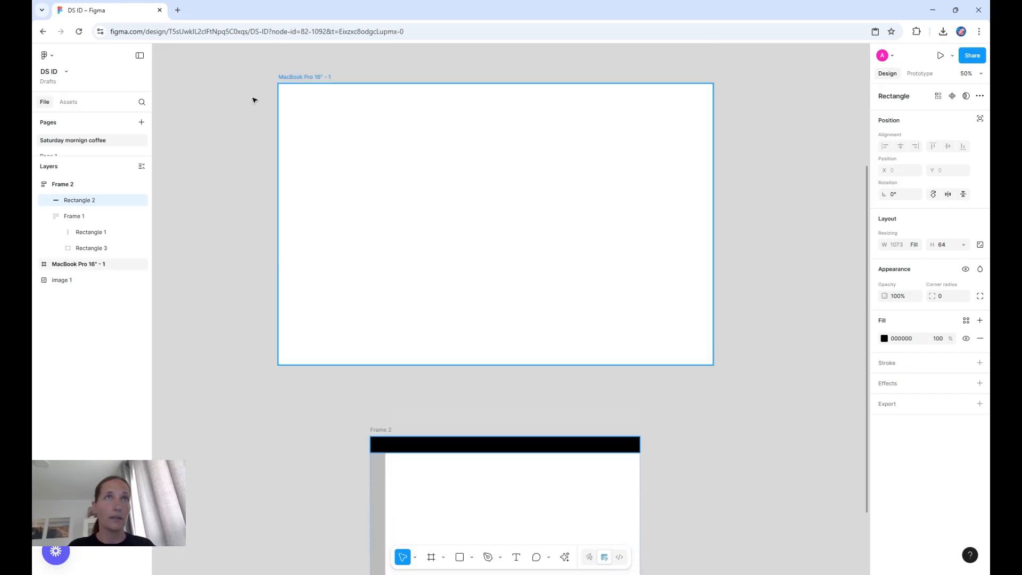
pyautogui.moveTo(383, 432); pyautogui.dragTo(291, 175)
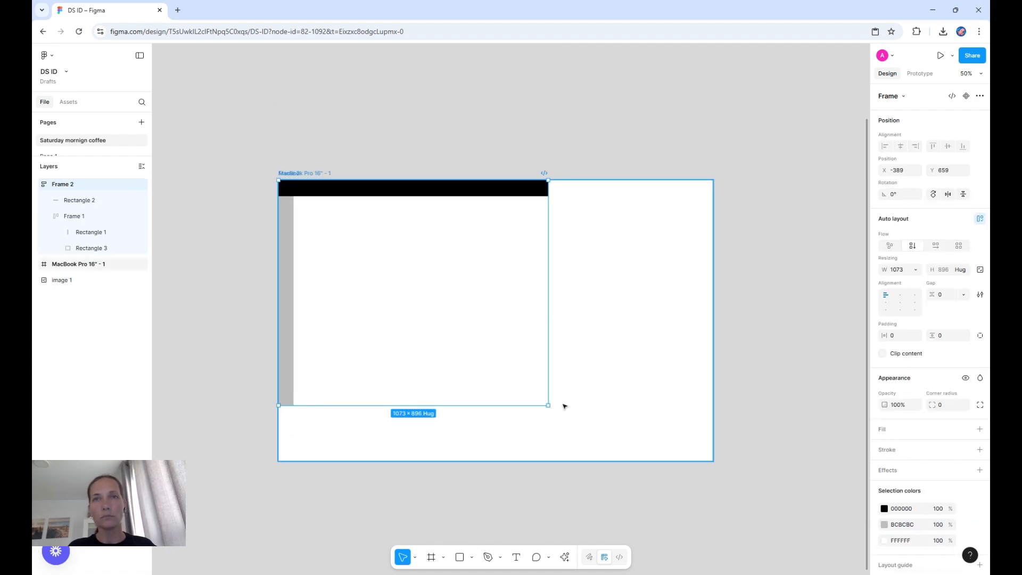
pyautogui.moveTo(548, 406); pyautogui.dragTo(713, 459)
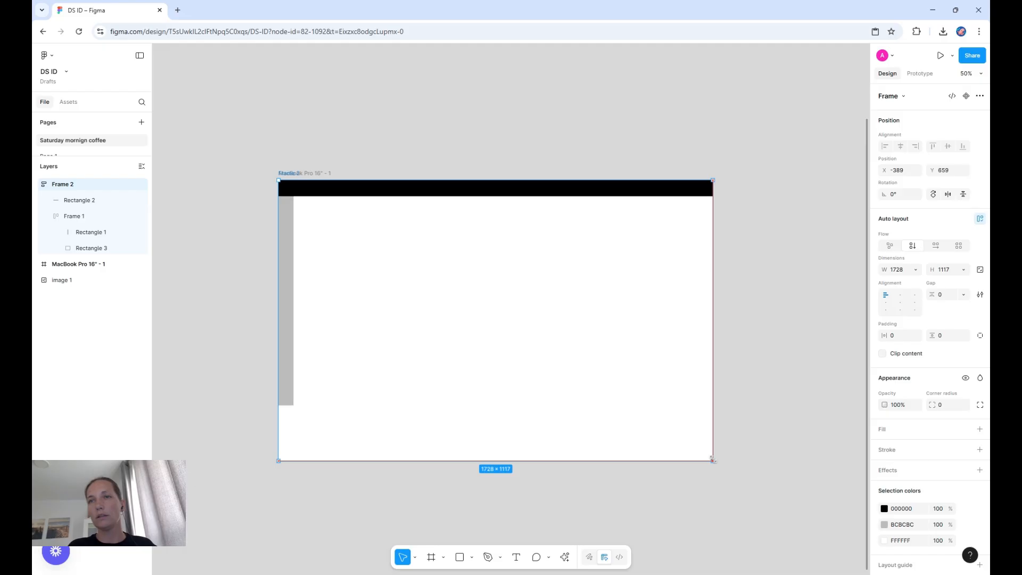
# - Set the height of the inner frame below the black bar to Fill container, and the white rectangle's width to Fill container
pyautogui.click(331, 295)
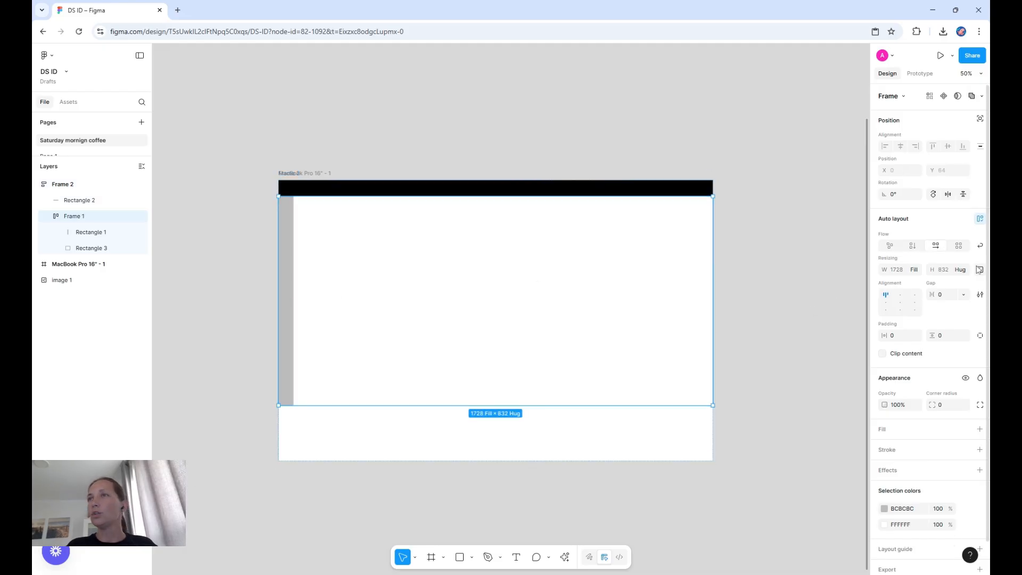
pyautogui.click(964, 273)
pyautogui.click(953, 282)
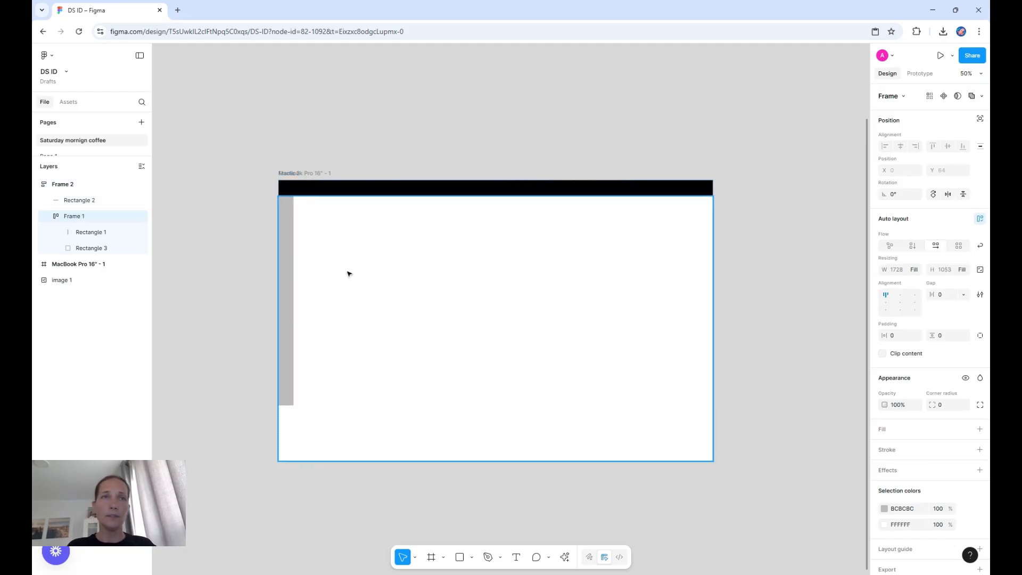
pyautogui.click(298, 268)
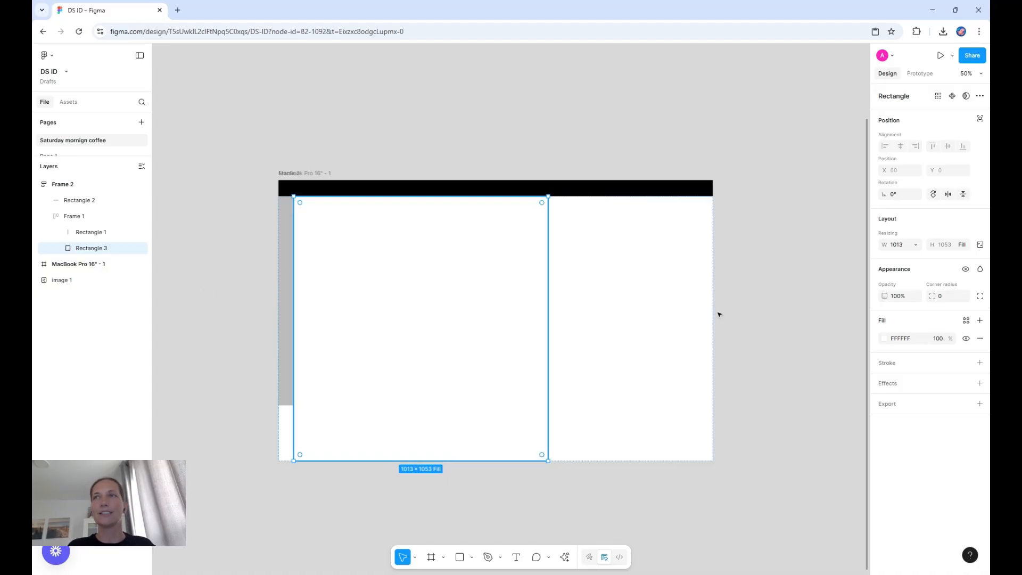
pyautogui.click(916, 244)
pyautogui.click(905, 256)
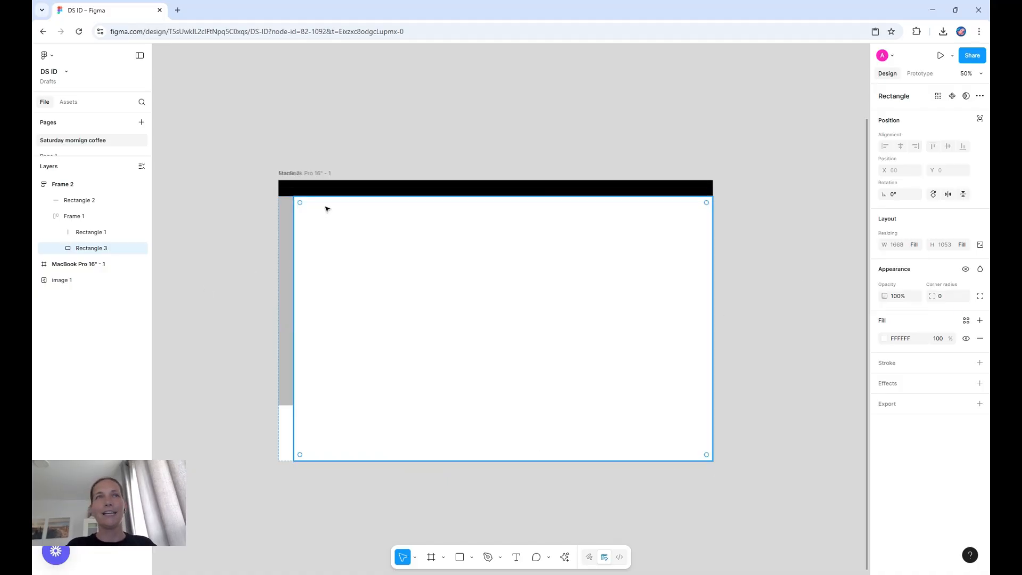
# - Set the gray vertical bar's height to Fill container and clear the selection
pyautogui.click(285, 220)
pyautogui.click(963, 245)
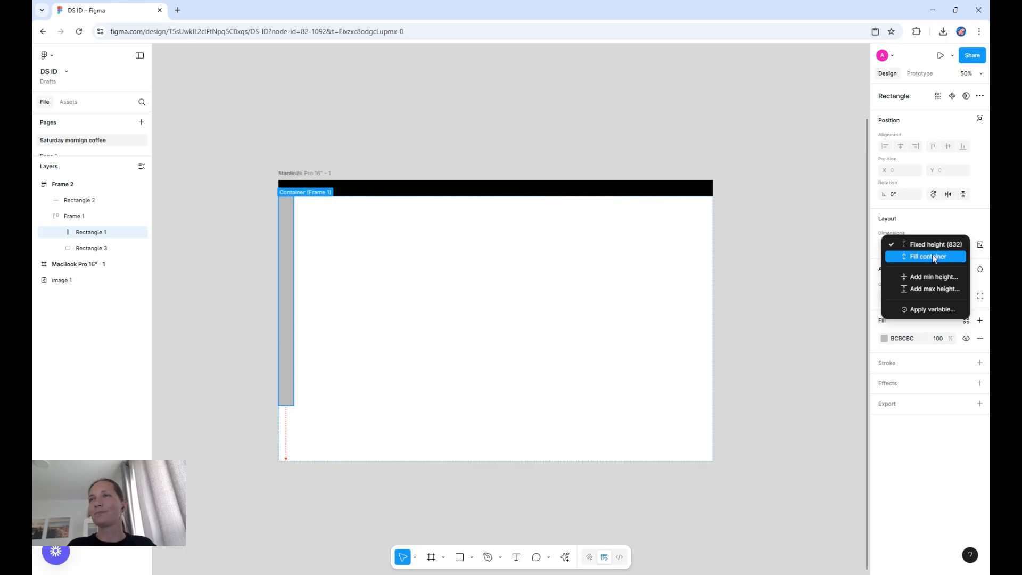
pyautogui.click(935, 256)
pyautogui.click(409, 113)
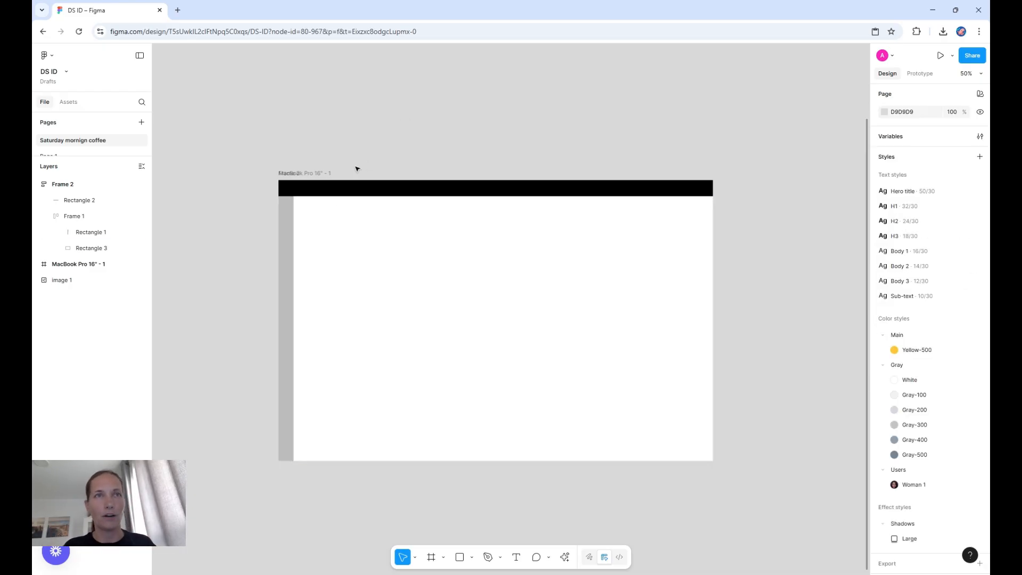
pyautogui.scroll(-2, 494, 93)
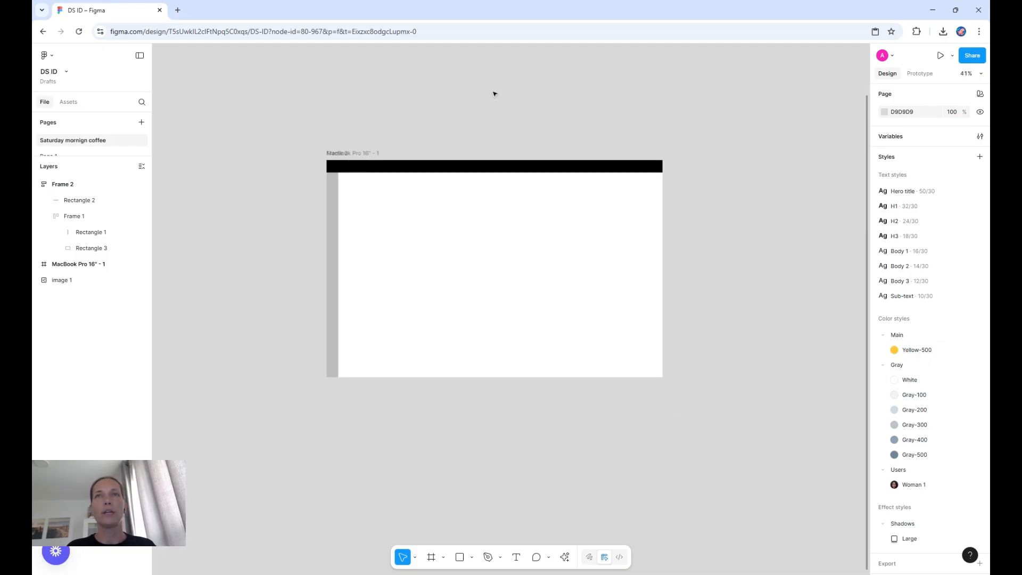
pyautogui.scroll(-1, 493, 94)
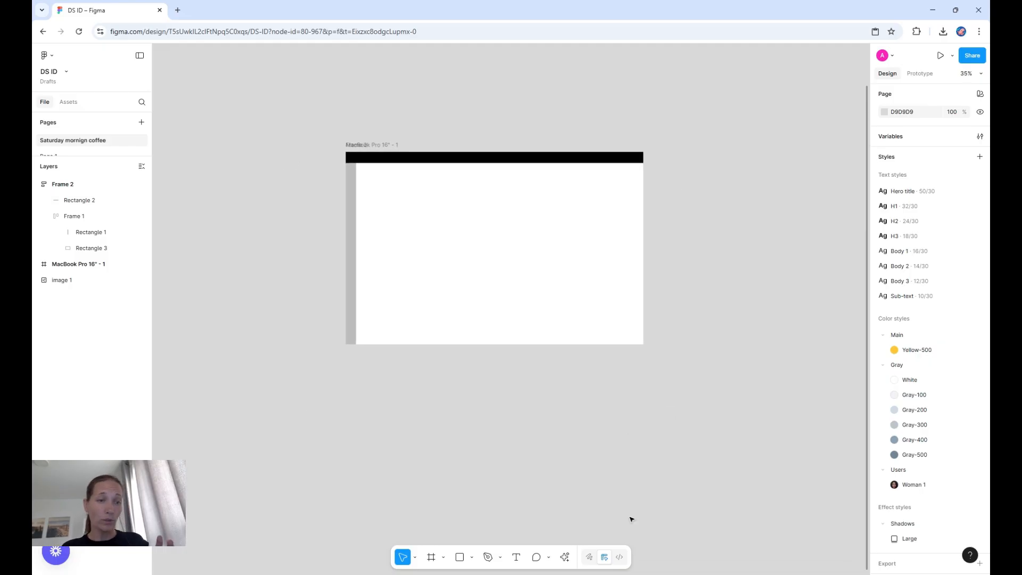
# - Add a text layer reading "My videos" on the empty canvas below the MacBook Pro 16" frame
pyautogui.hscroll(1, 587, 422)
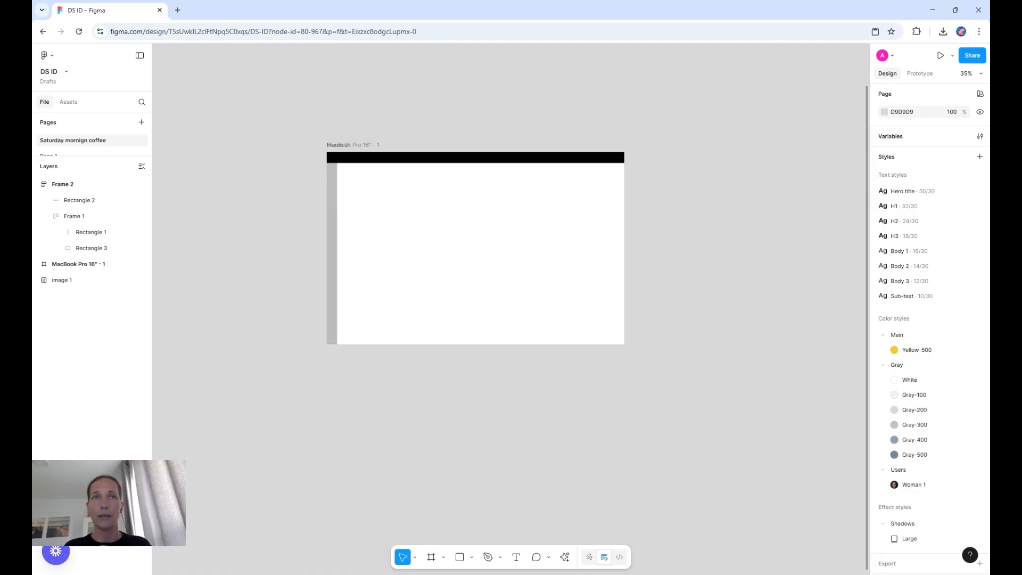
pyautogui.press('t')
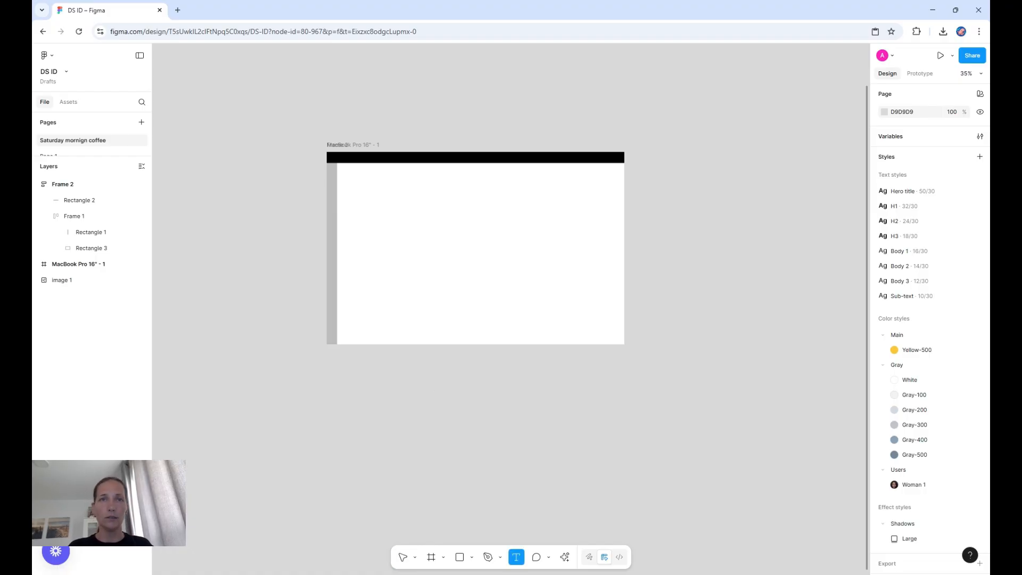
pyautogui.click(533, 425)
pyautogui.write('My')
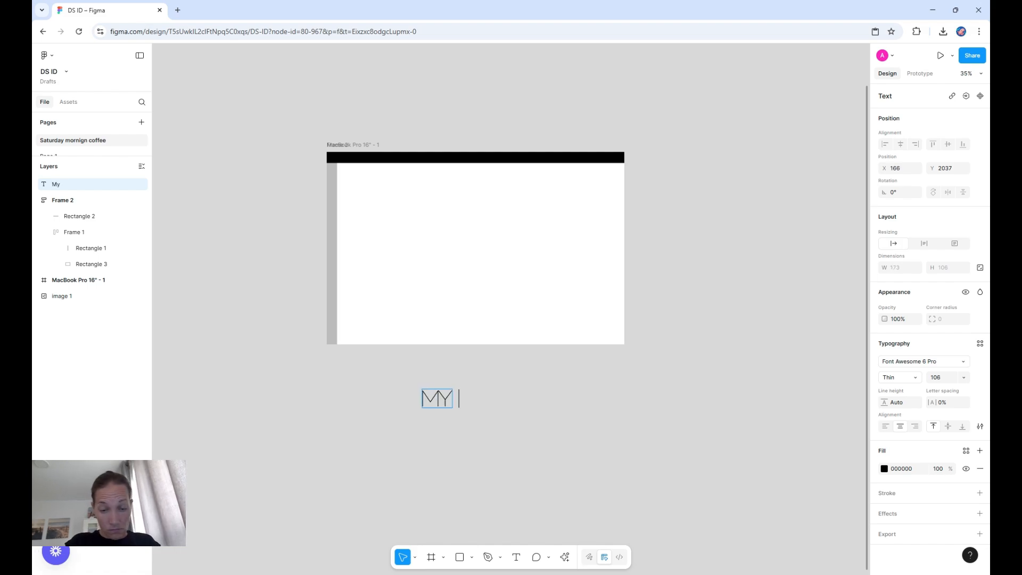
pyautogui.write(' videos')
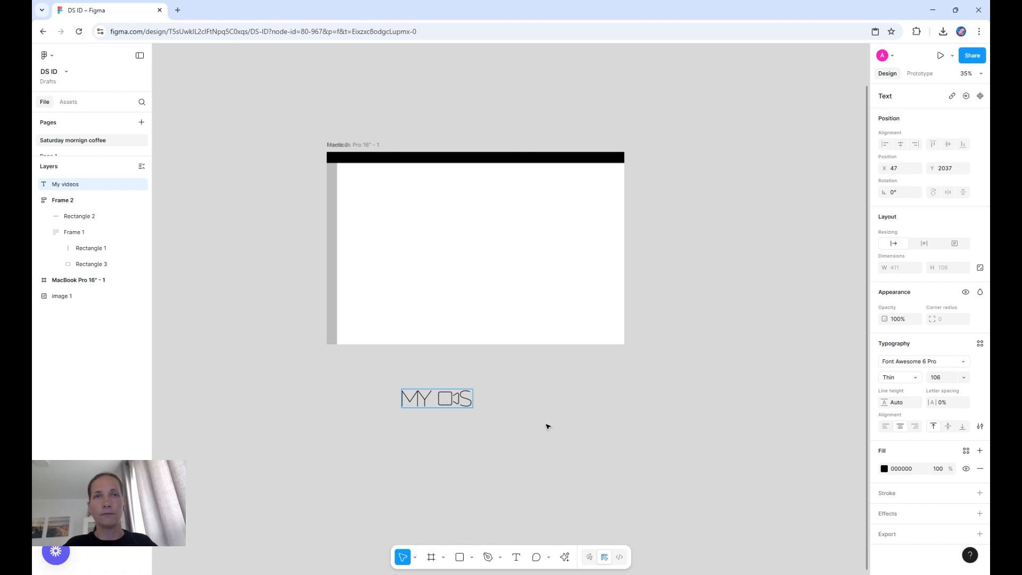
# - Format the "My videos" text in Inter, Semi Bold, size 32
pyautogui.hotkey('ctrl', 'a')
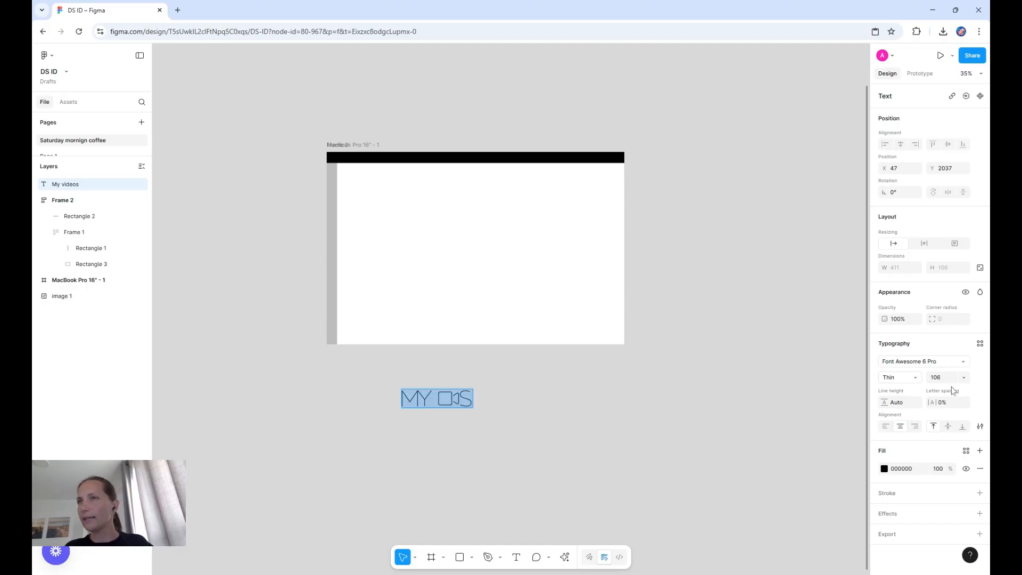
pyautogui.click(962, 362)
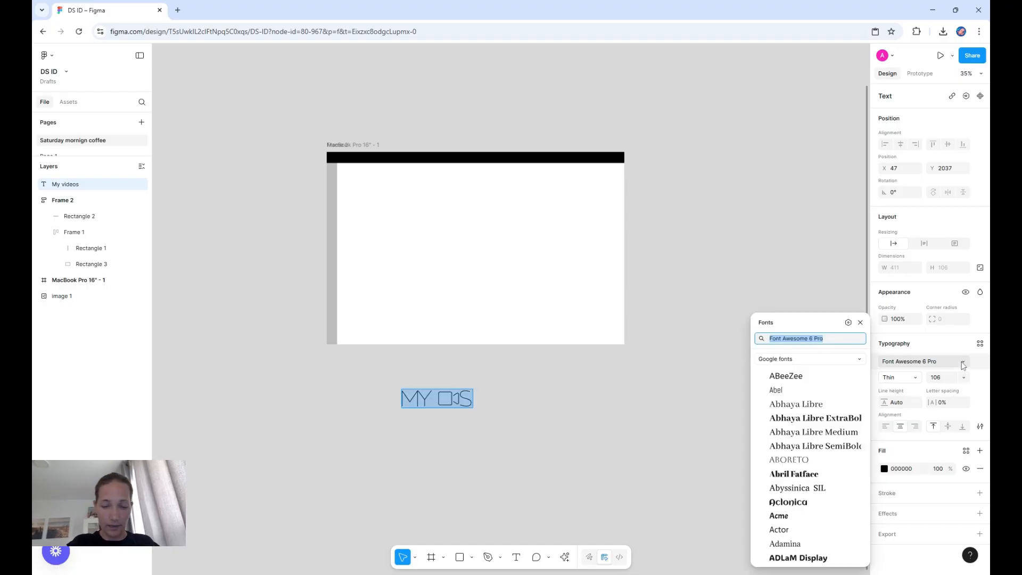
pyautogui.write('inter')
pyautogui.click(779, 356)
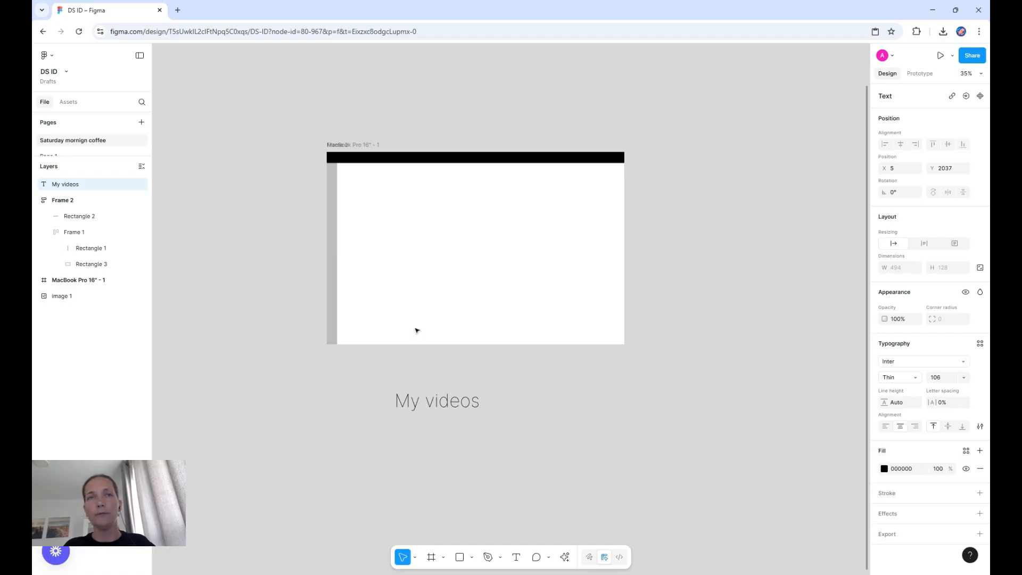
pyautogui.click(919, 378)
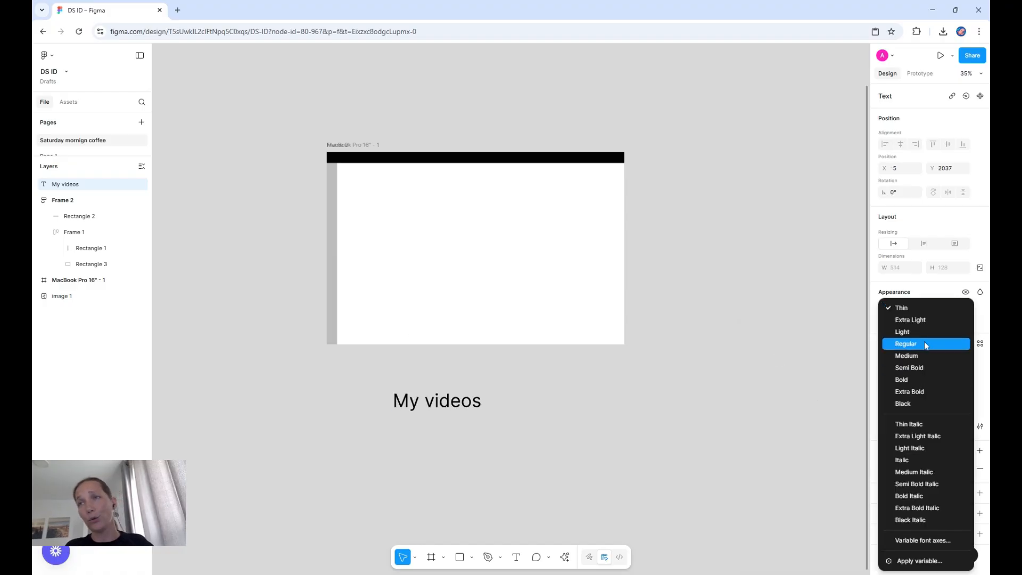
pyautogui.click(907, 368)
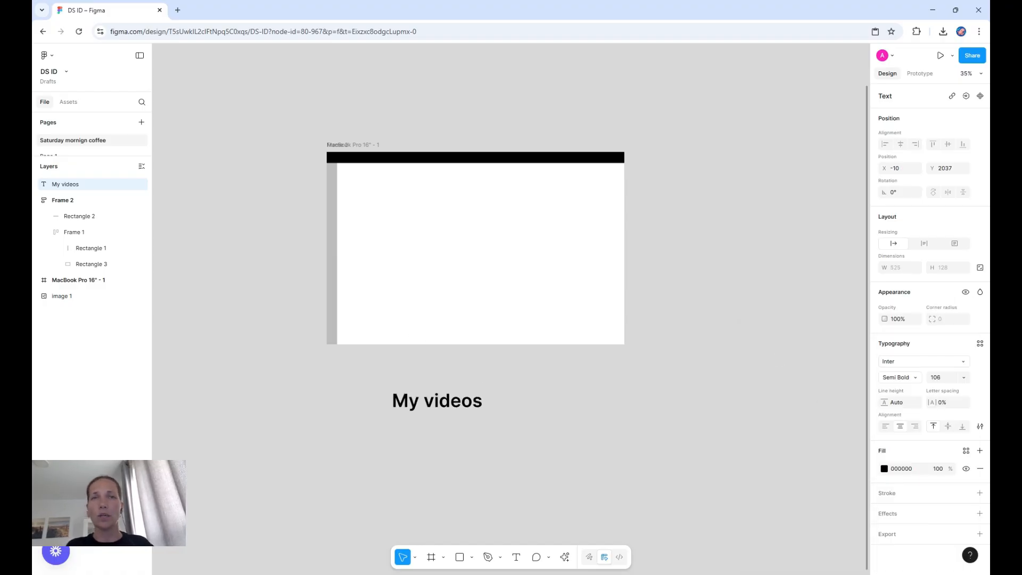
pyautogui.click(941, 378)
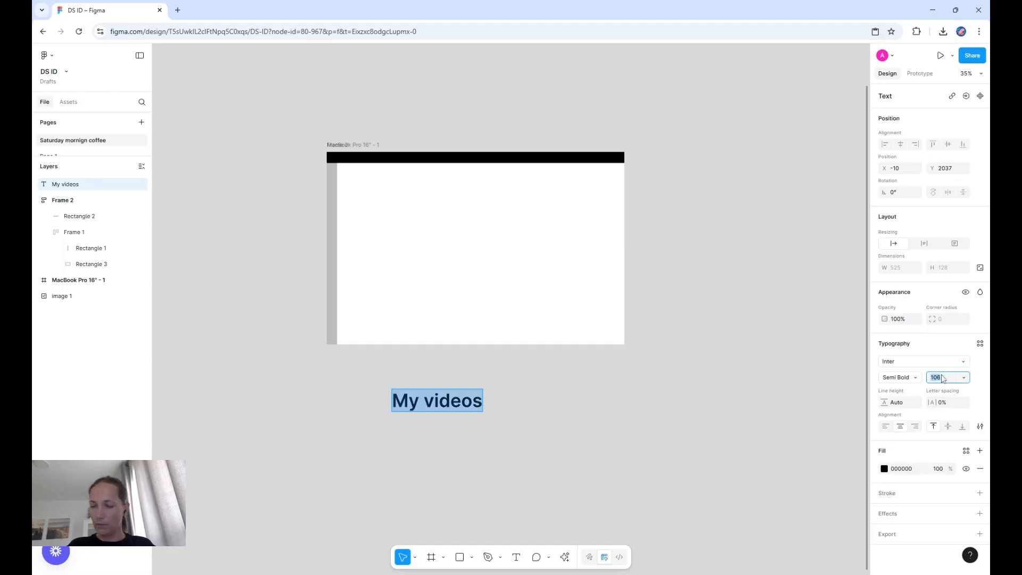
pyautogui.write('32')
pyautogui.press('Return')
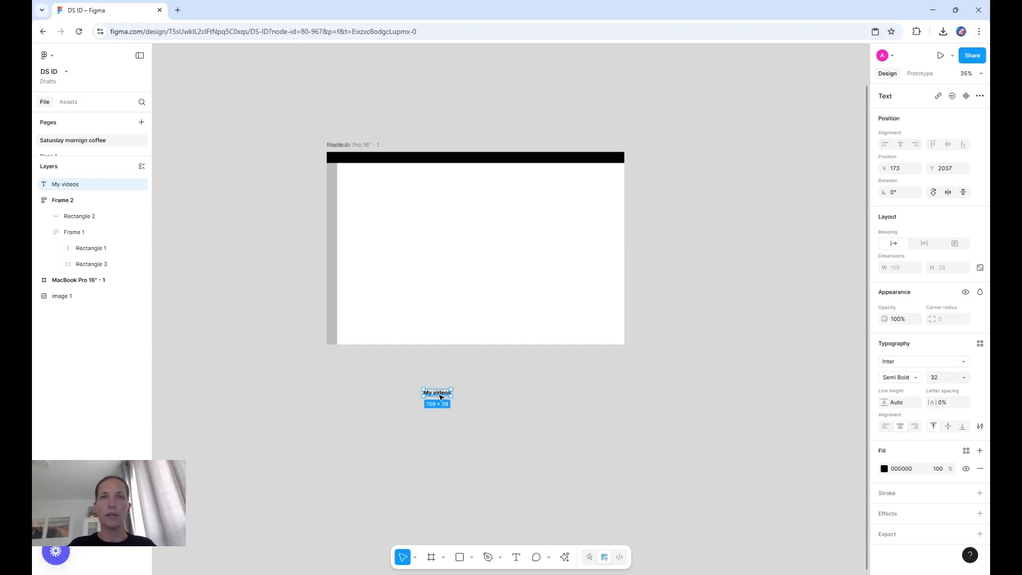
# - Wrap "My videos" in auto layout, place it beside the white rectangle in the inner frame, and group both in a vertical auto layout
pyautogui.hotkey('shift', 'a')
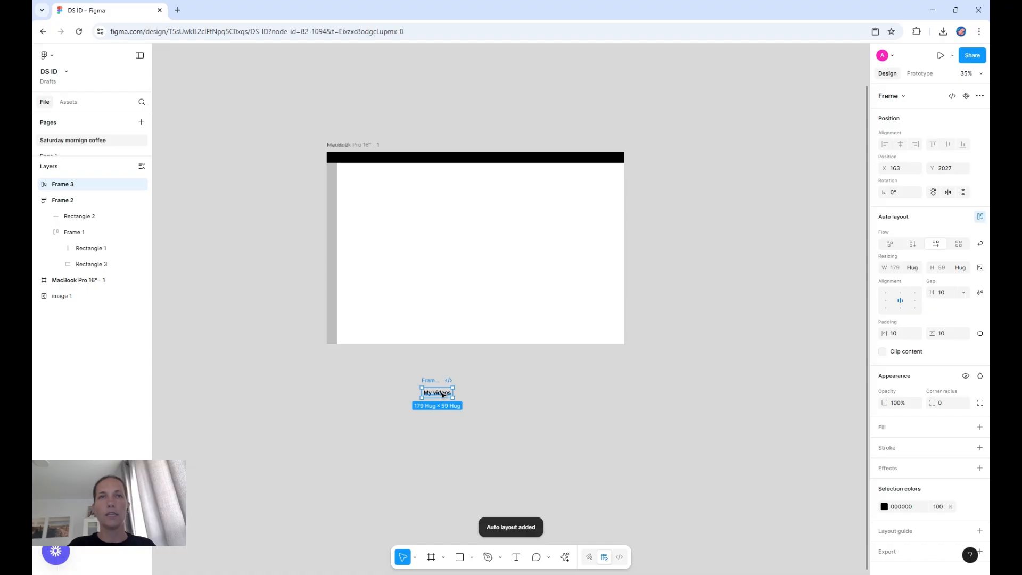
pyautogui.moveTo(405, 206)
pyautogui.mouseDown()
pyautogui.moveTo(403, 191)
pyautogui.moveTo(417, 196)
pyautogui.mouseUp()
pyautogui.keyDown('shift'); pyautogui.click(420, 198); pyautogui.keyUp('shift')
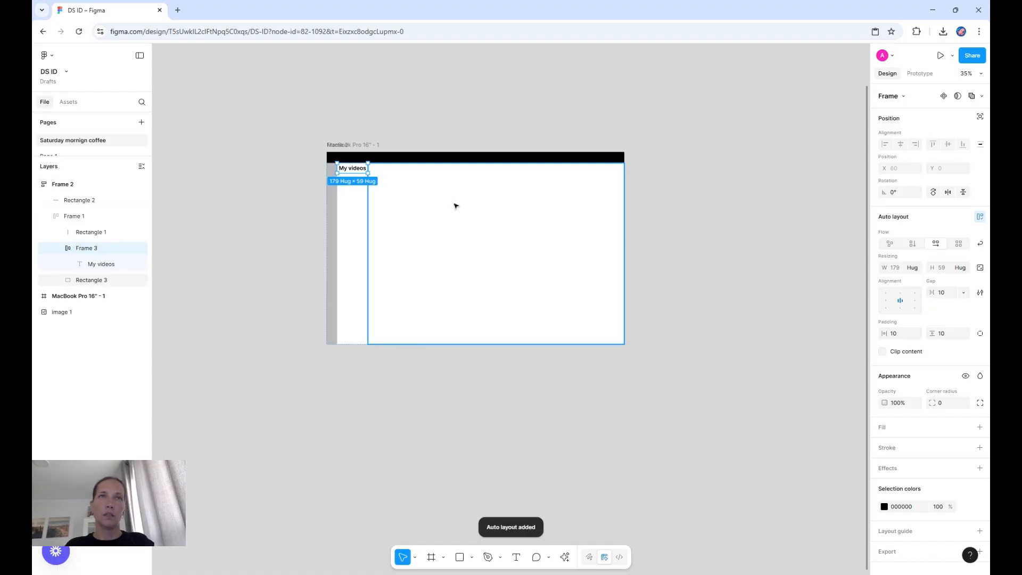
pyautogui.hotkey('shift', 'a')
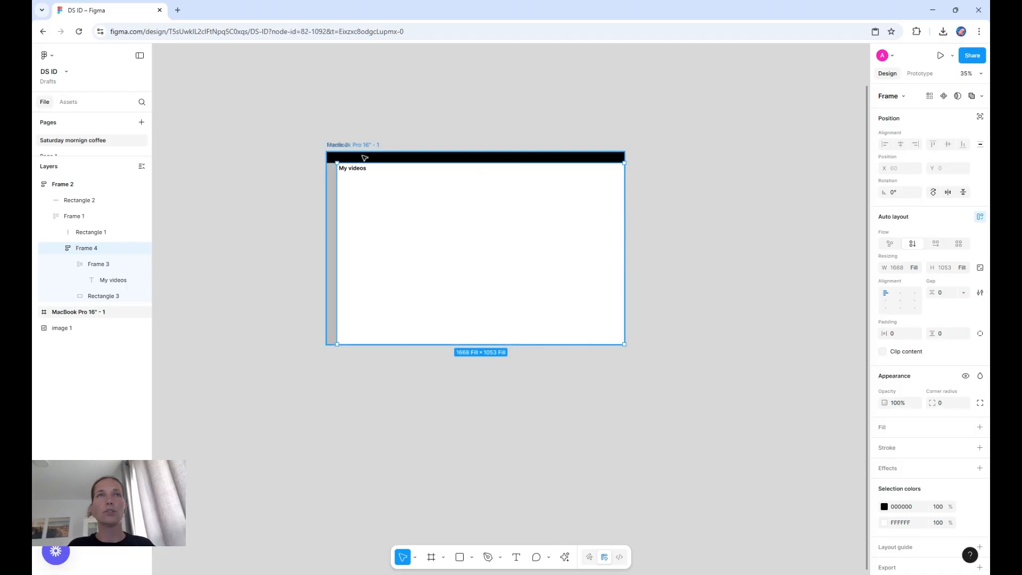
# - Set the "My videos" frame's width to Fill container and its vertical padding to 12, and align its content left and vertically centered
pyautogui.click(347, 170)
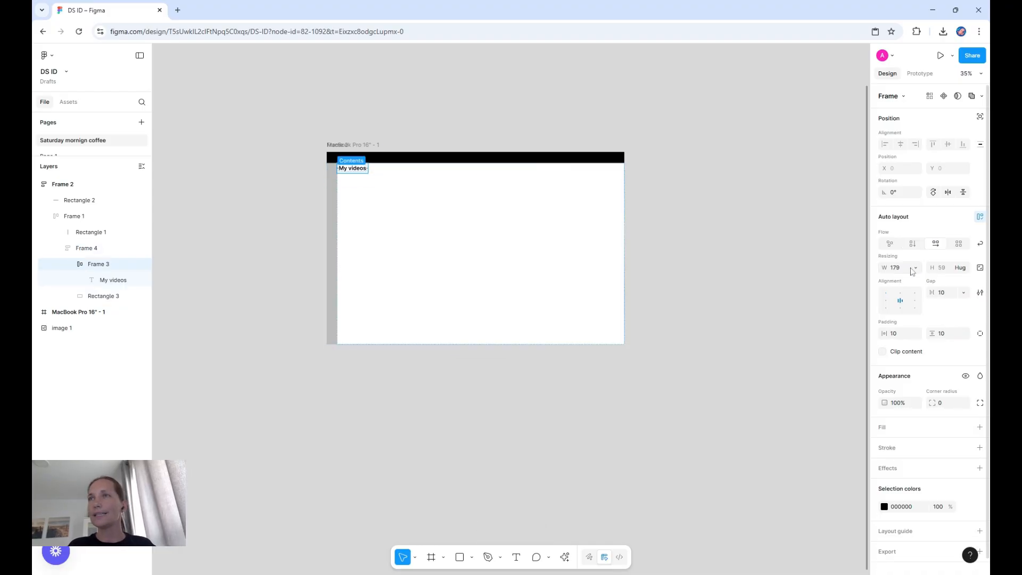
pyautogui.click(917, 269)
pyautogui.click(905, 279)
pyautogui.click(954, 334)
pyautogui.write('12')
pyautogui.press('Return')
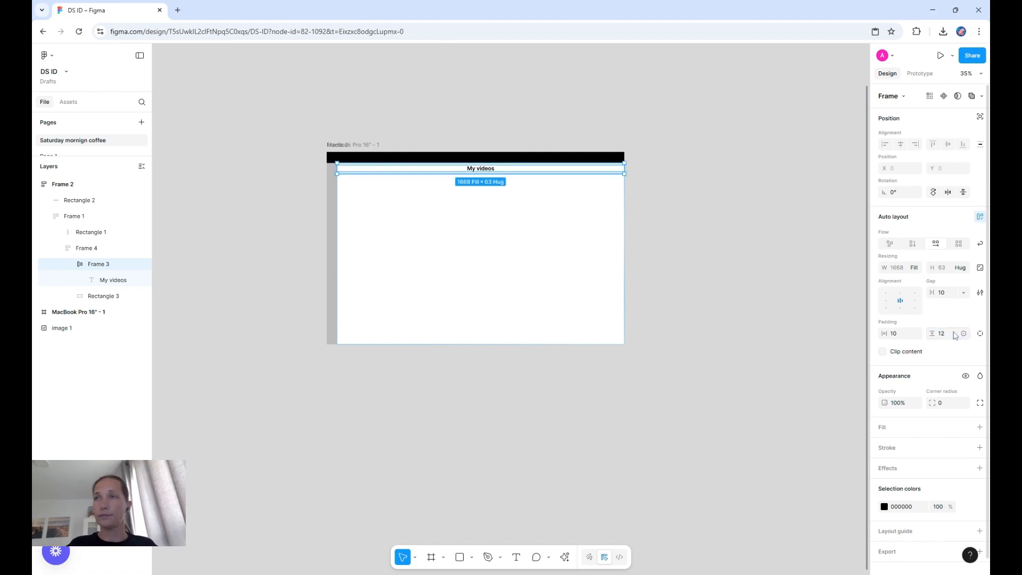
pyautogui.click(886, 301)
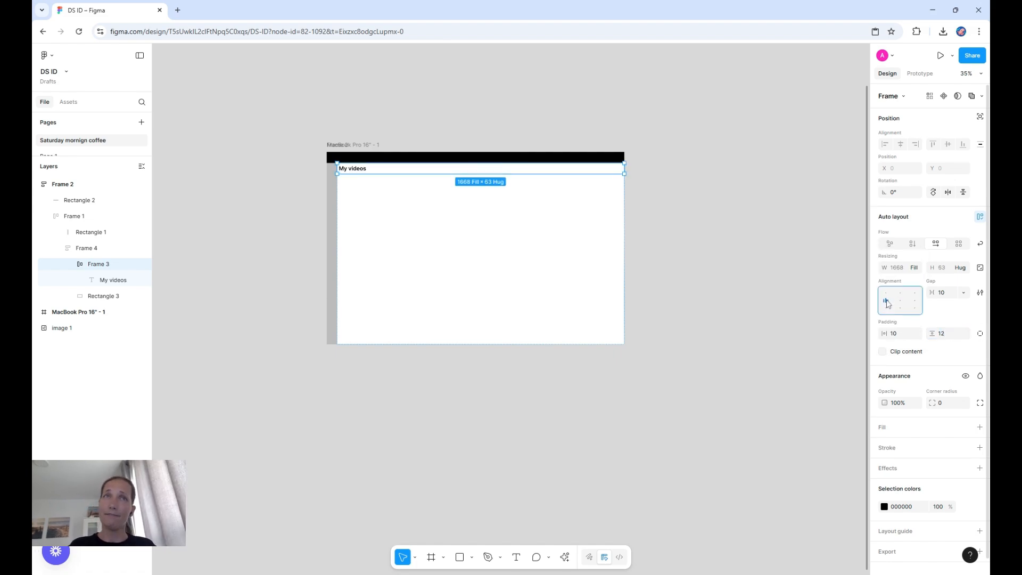
# - Set the "My videos" frame's horizontal and vertical padding to 24 and clear the selection
pyautogui.click(897, 333)
pyautogui.write('24')
pyautogui.press('Return')
pyautogui.click(949, 338)
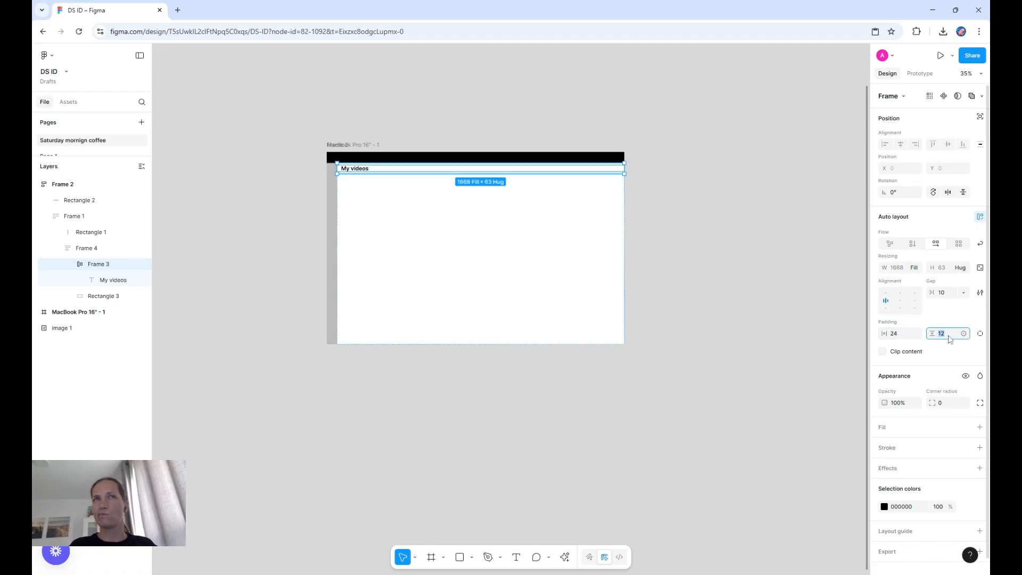
pyautogui.write('24')
pyautogui.press('Return')
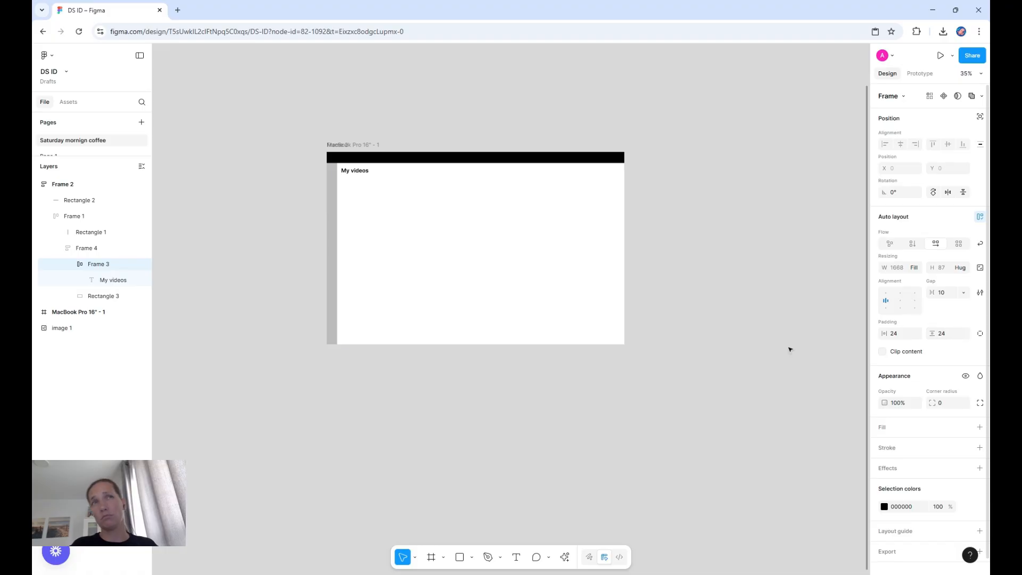
pyautogui.click(698, 206)
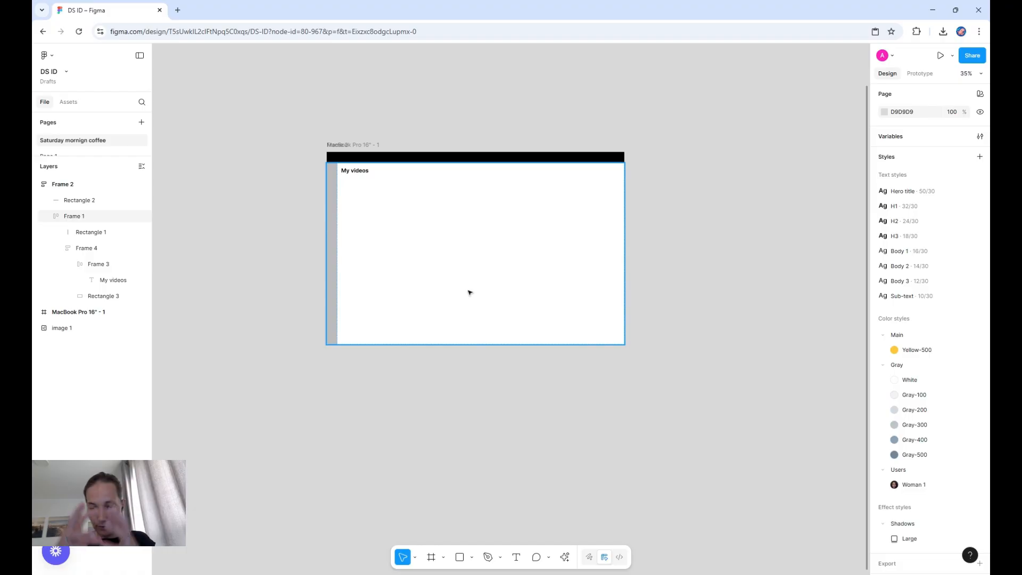
# - Add a text layer reading "Lates" on the empty canvas below the page layout
pyautogui.click(479, 411)
pyautogui.press('t')
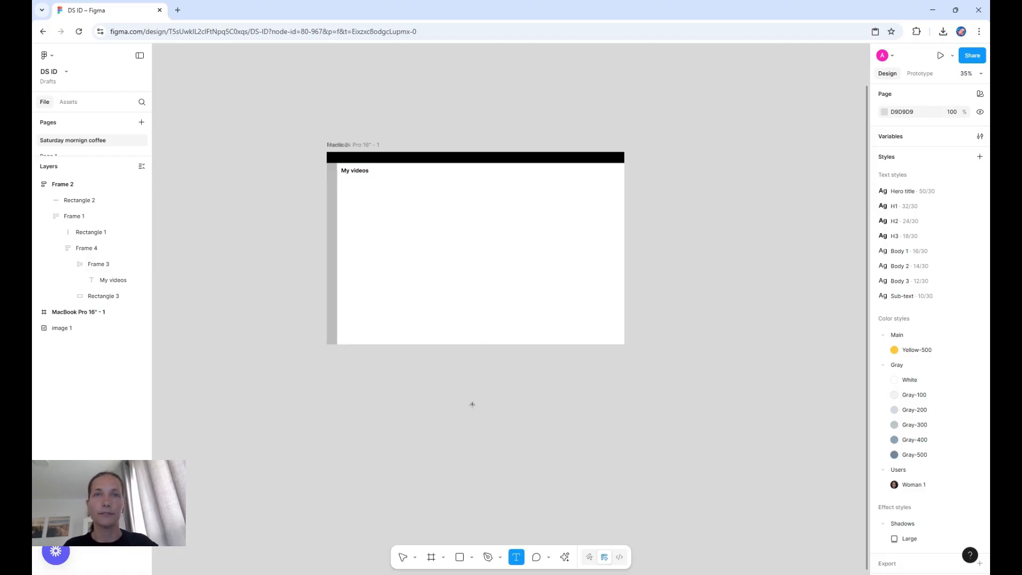
pyautogui.click(466, 406)
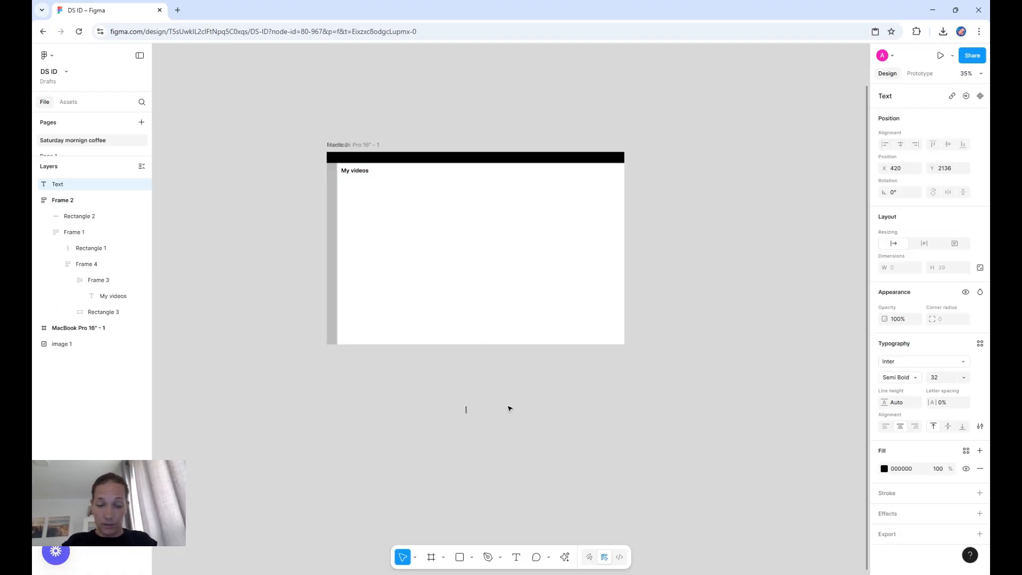
pyautogui.write('Lates')
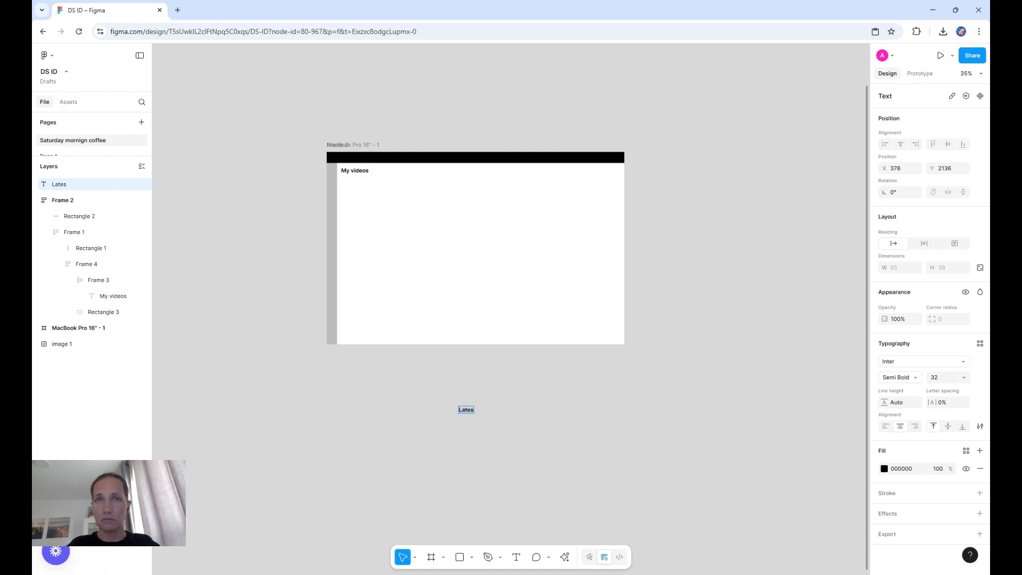
pyautogui.press('Escape')
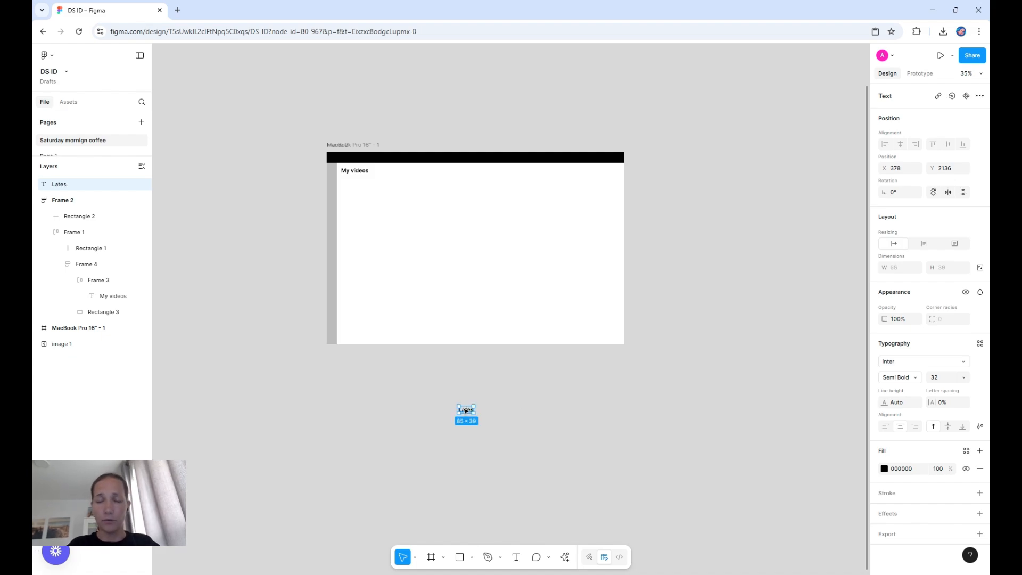
# - Wrap the "Lates" text in an auto layout frame with horizontal and vertical padding of 8 and a corner radius of 4
pyautogui.hotkey('shift', 'a')
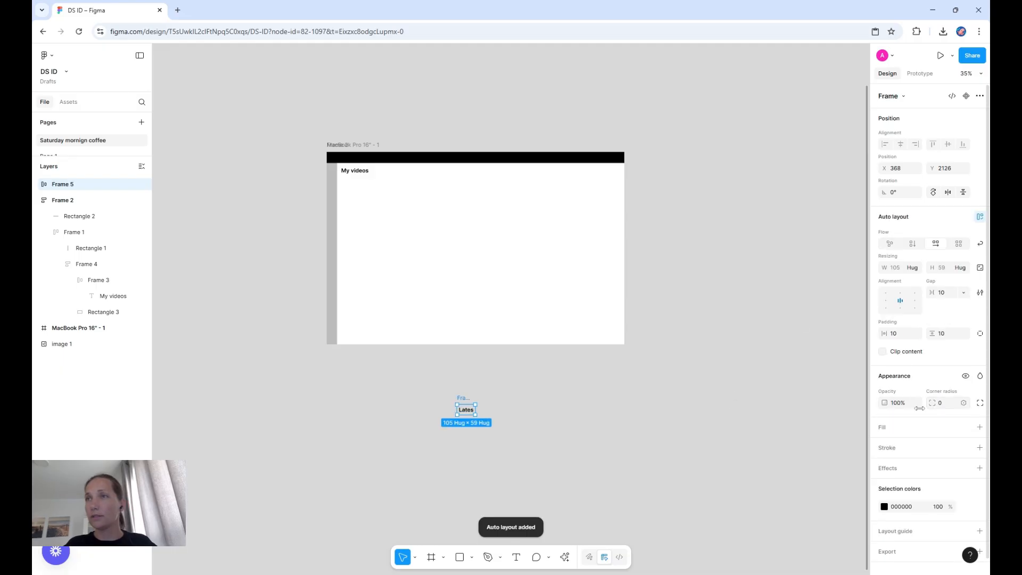
pyautogui.click(903, 335)
pyautogui.write('8')
pyautogui.press('Tab')
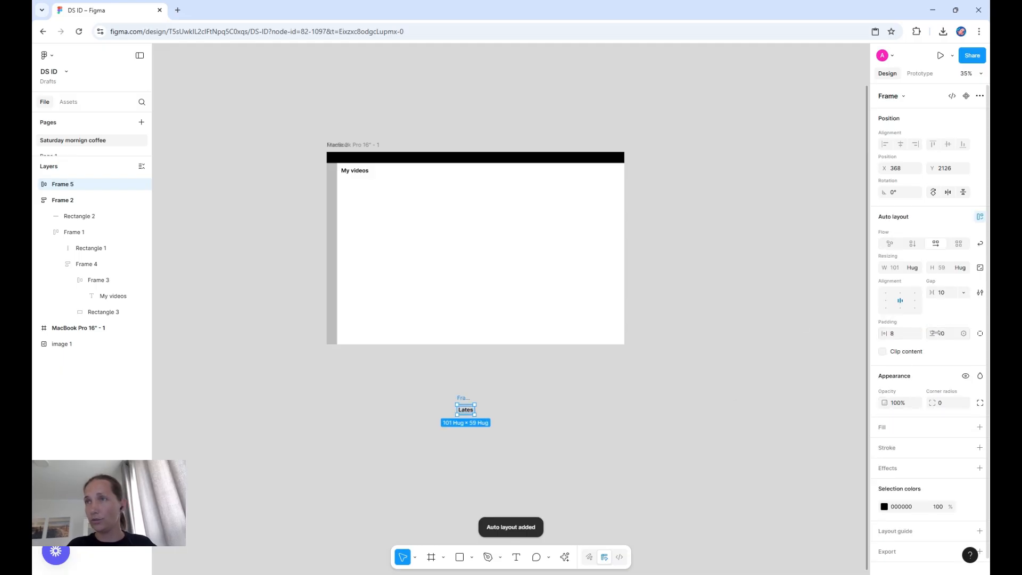
pyautogui.write('8')
pyautogui.press('Return')
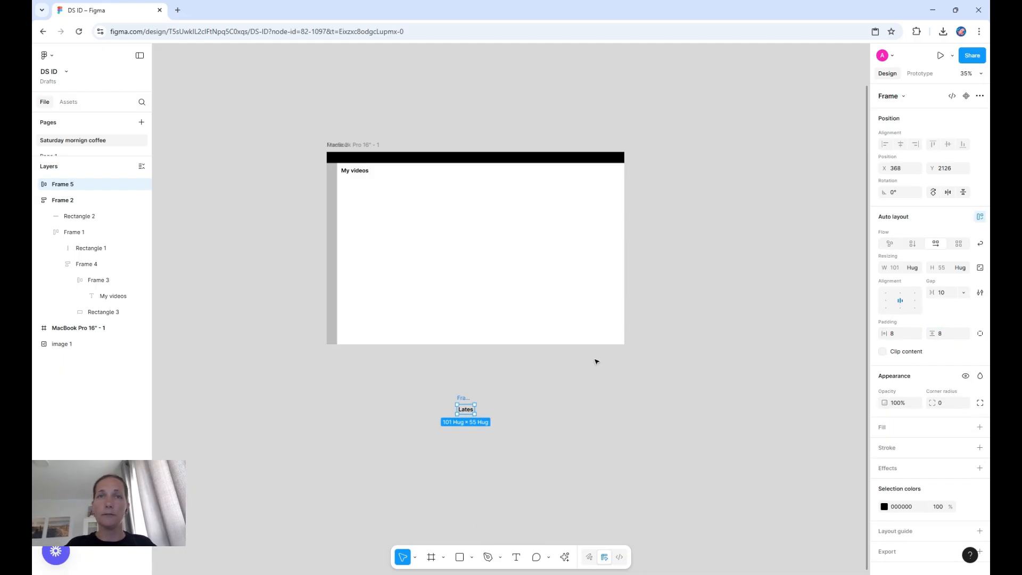
pyautogui.click(948, 404)
pyautogui.write('4')
pyautogui.press('Return')
# - Duplicate the "Lates" frame sideways at even spacing and delete the surplus copy, leaving a row of four
pyautogui.keyDown('alt'); pyautogui.moveTo(467, 411); pyautogui.dragTo(490, 411); pyautogui.keyUp('alt')
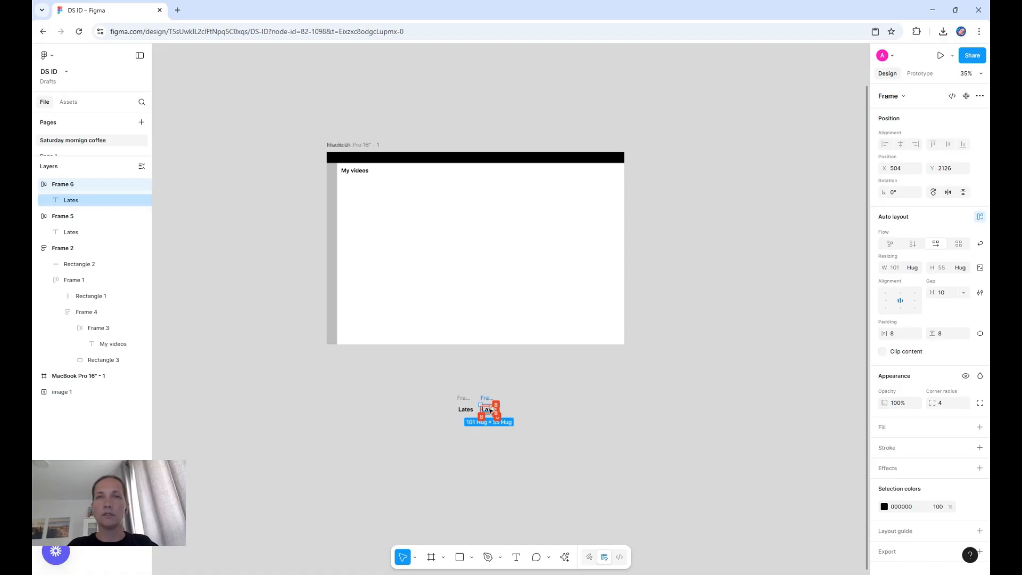
pyautogui.doubleClick(490, 410)
pyautogui.press('Escape')
pyautogui.hotkey('ctrl', 'd')
pyautogui.hotkey('ctrl', 'd')
pyautogui.hotkey('ctrl', 'd')
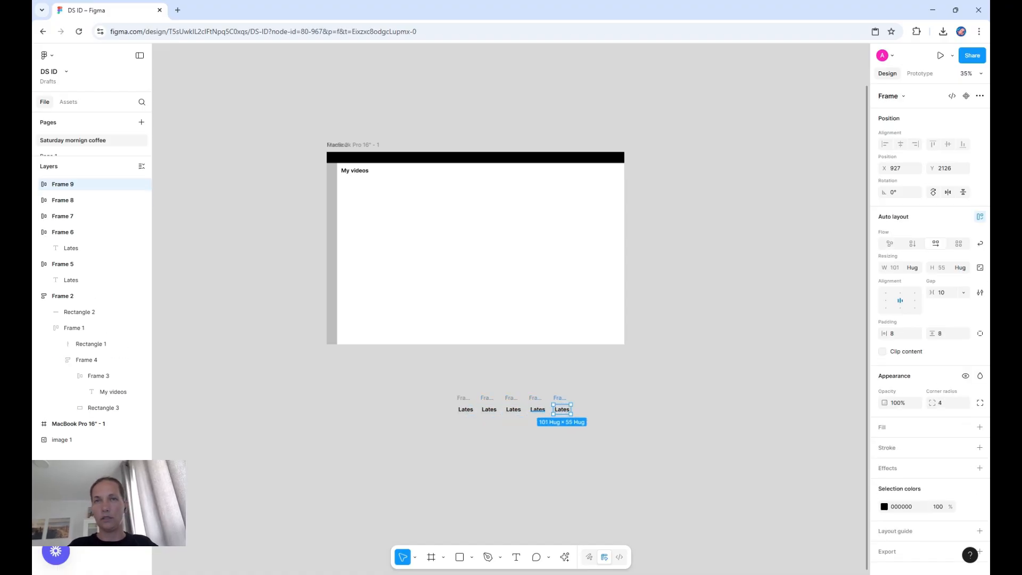
pyautogui.press('Delete')
# - Wrap the four "Lates" frames in a horizontal auto layout with a gap of 16
pyautogui.moveTo(414, 388); pyautogui.dragTo(589, 421)
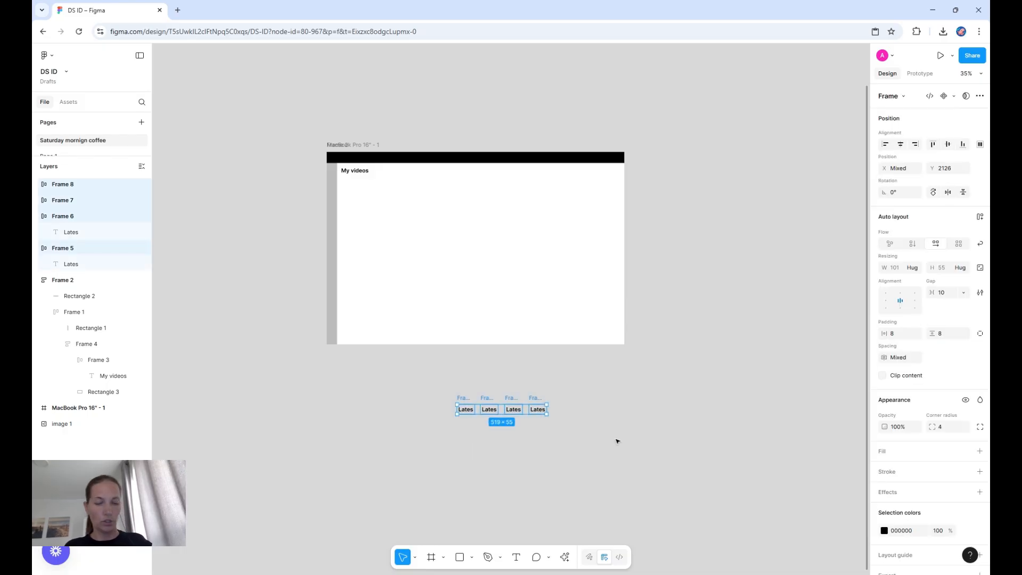
pyautogui.hotkey('shift', 'a')
pyautogui.click(950, 298)
pyautogui.write('16')
pyautogui.press('Return')
pyautogui.click(472, 410)
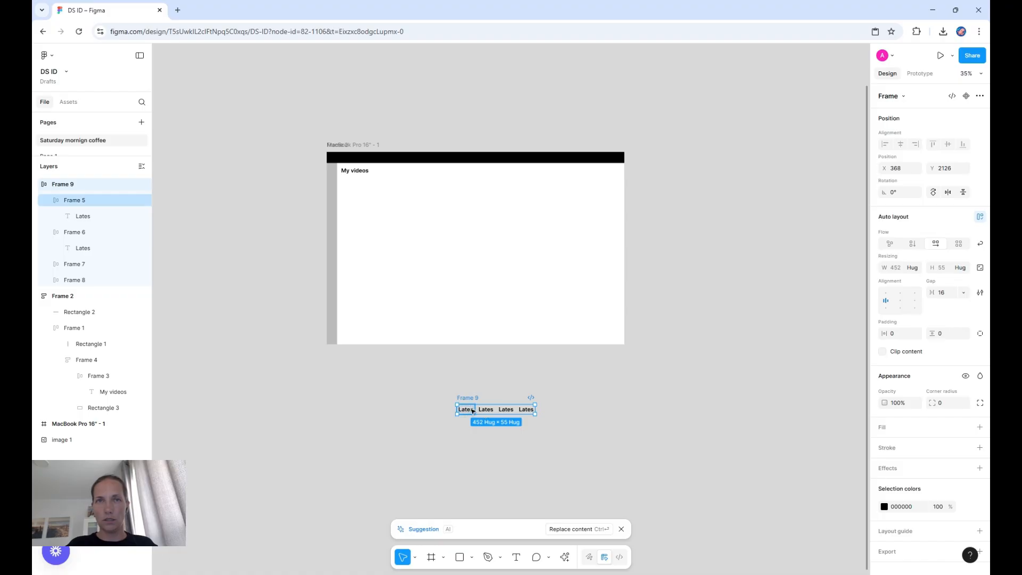
pyautogui.press('t')
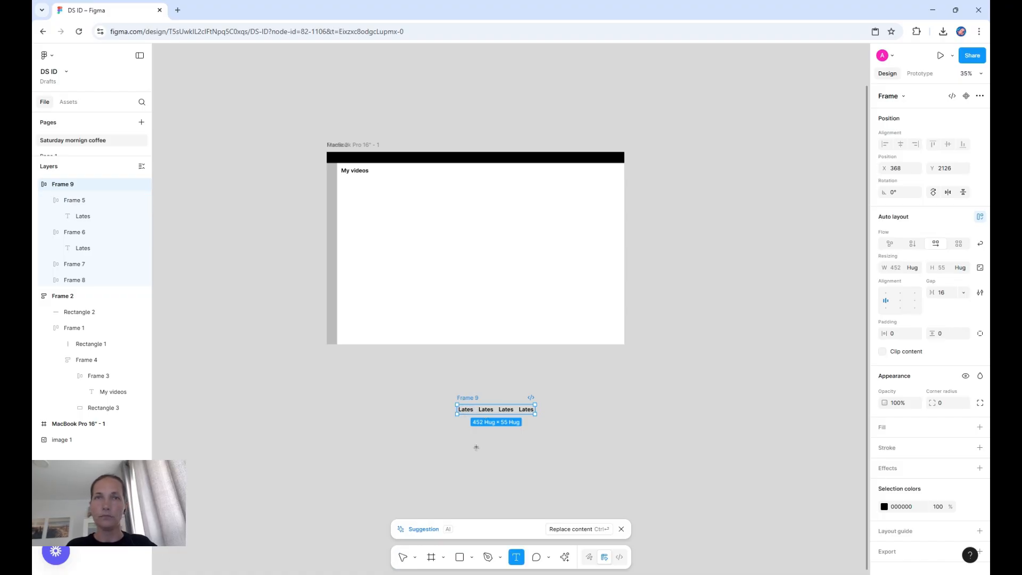
pyautogui.click(486, 475)
# - Set the font size of all four "Lates" texts in the tag row to 16
pyautogui.scroll(5, 467, 411)
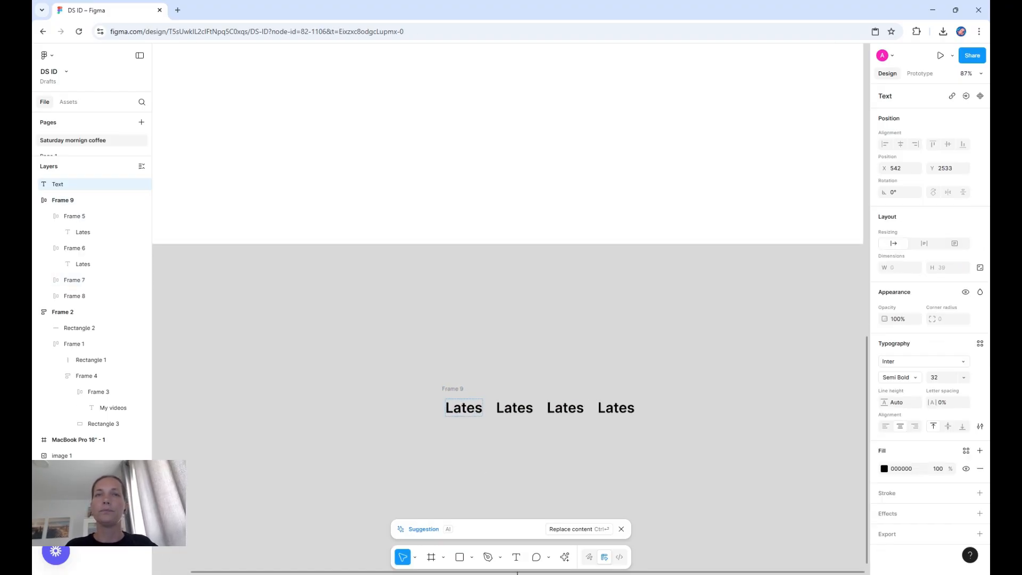
pyautogui.click(463, 408)
pyautogui.keyDown('shift'); pyautogui.click(514, 408); pyautogui.keyUp('shift')
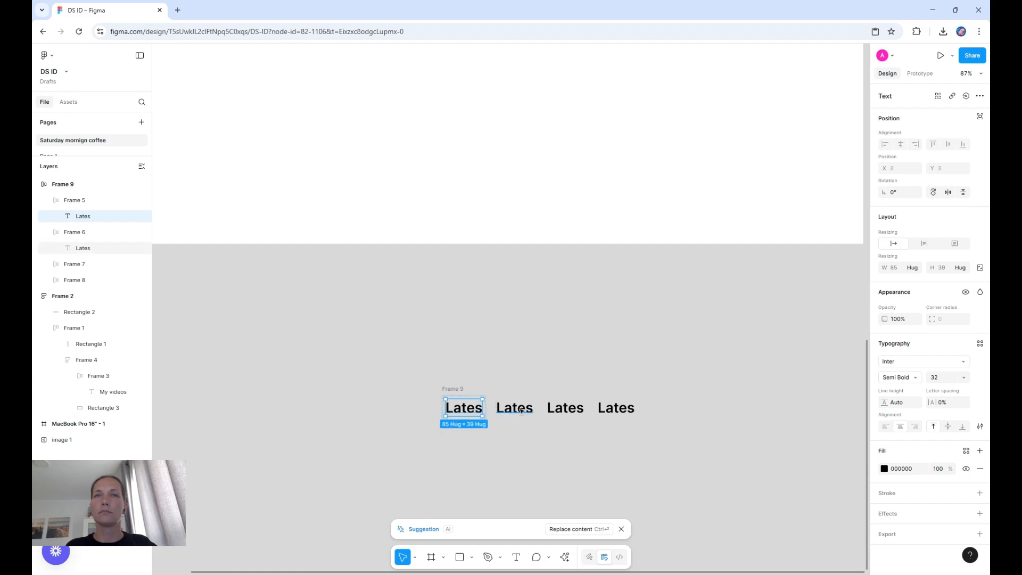
pyautogui.keyDown('shift'); pyautogui.click(566, 408); pyautogui.keyUp('shift')
pyautogui.keyDown('shift'); pyautogui.click(616, 409); pyautogui.keyUp('shift')
pyautogui.click(942, 379)
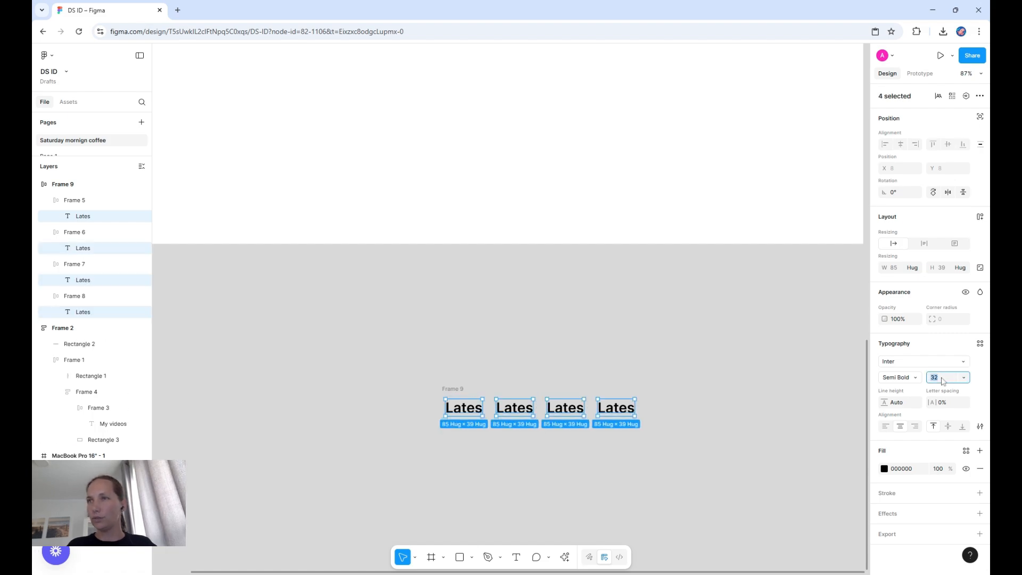
pyautogui.press('Return')
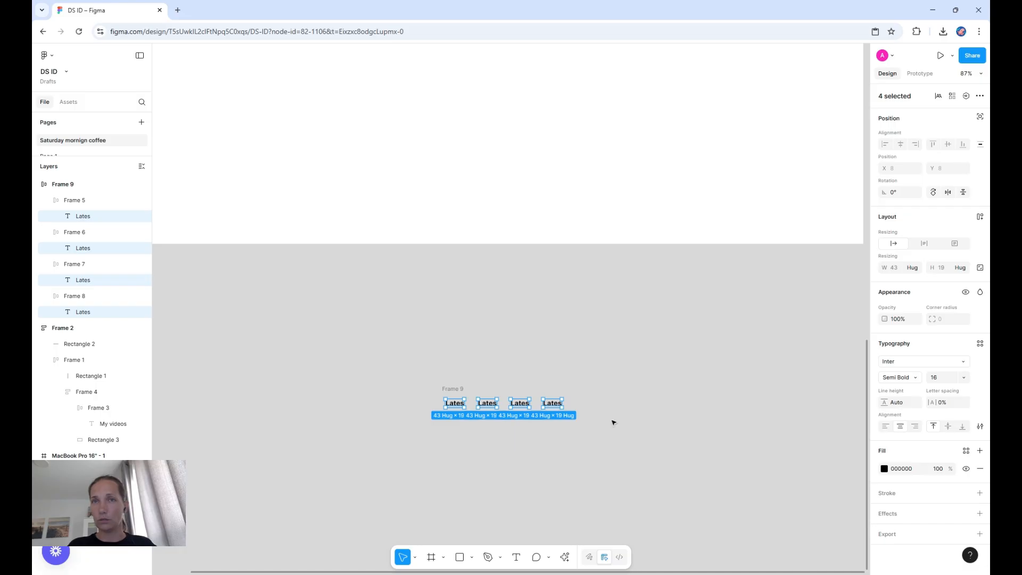
# - Change the font weight of the second, third and fourth "Lates" texts to Medium, leaving out the first
pyautogui.click(455, 405)
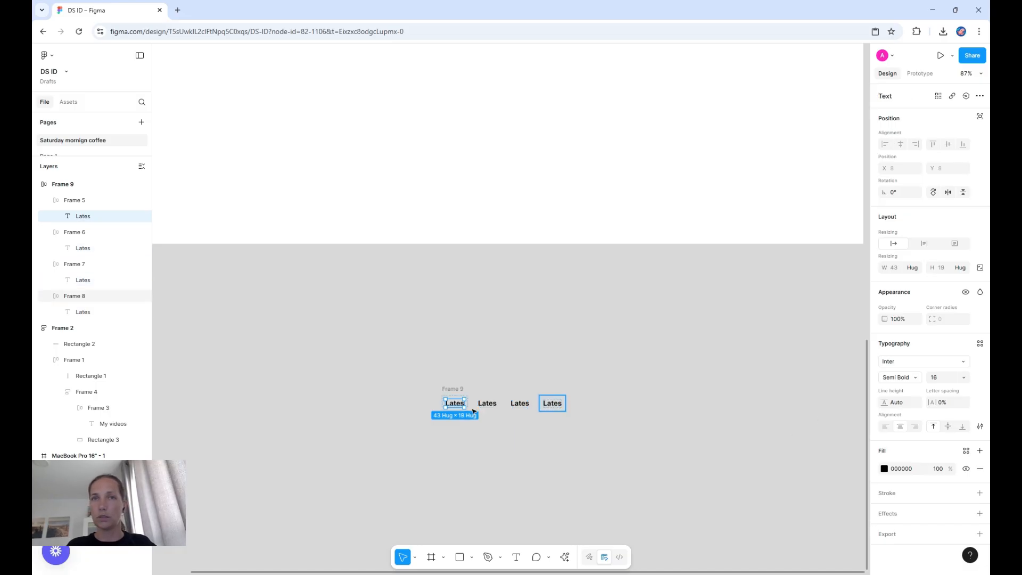
pyautogui.click(489, 408)
pyautogui.click(488, 407)
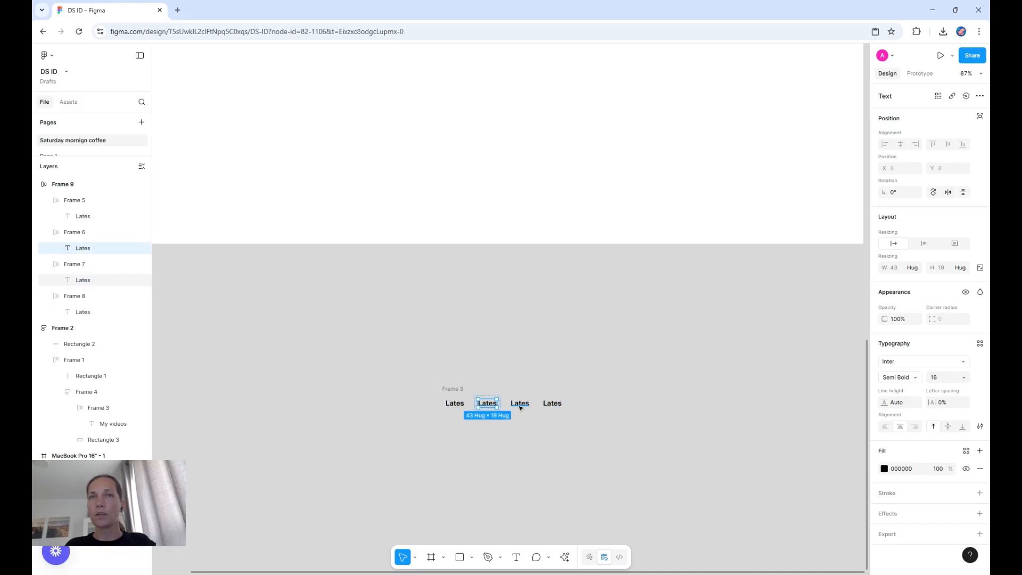
pyautogui.keyDown('shift'); pyautogui.click(520, 406); pyautogui.keyUp('shift')
pyautogui.keyDown('shift'); pyautogui.click(557, 407); pyautogui.keyUp('shift')
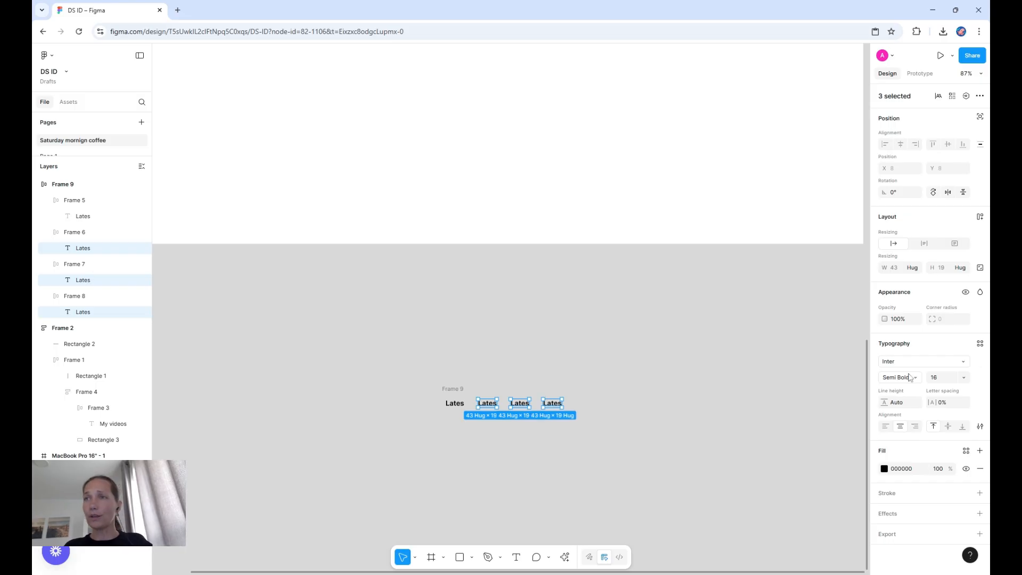
pyautogui.click(911, 377)
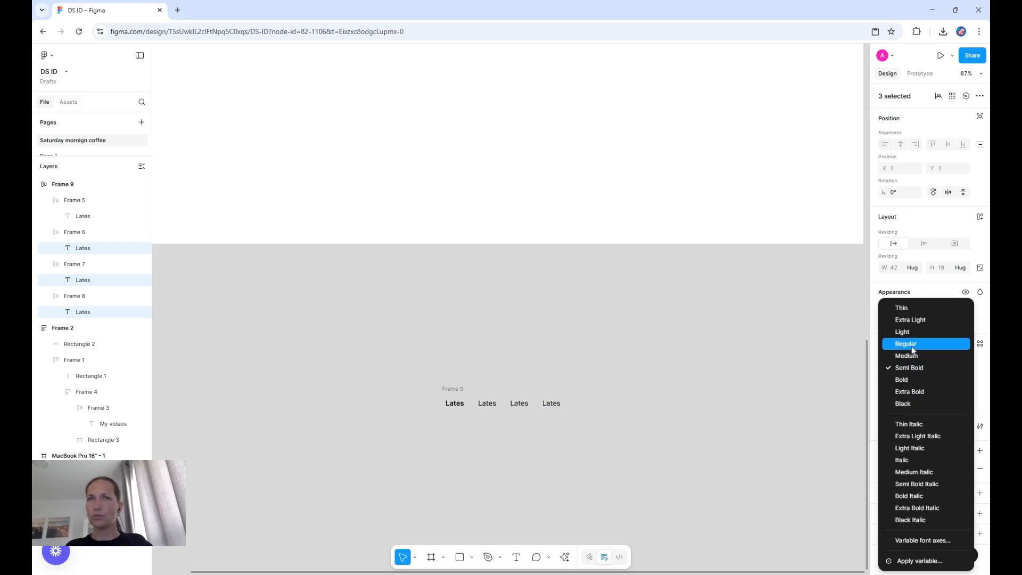
pyautogui.click(910, 359)
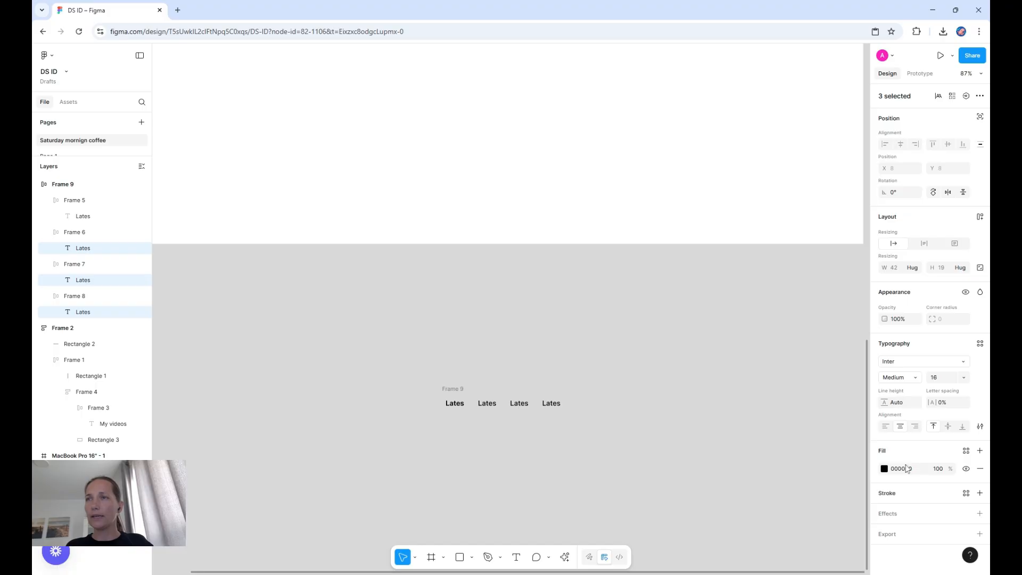
# - Recolour the text of the last three tags to the grey 787878
pyautogui.click(884, 468)
pyautogui.click(758, 416)
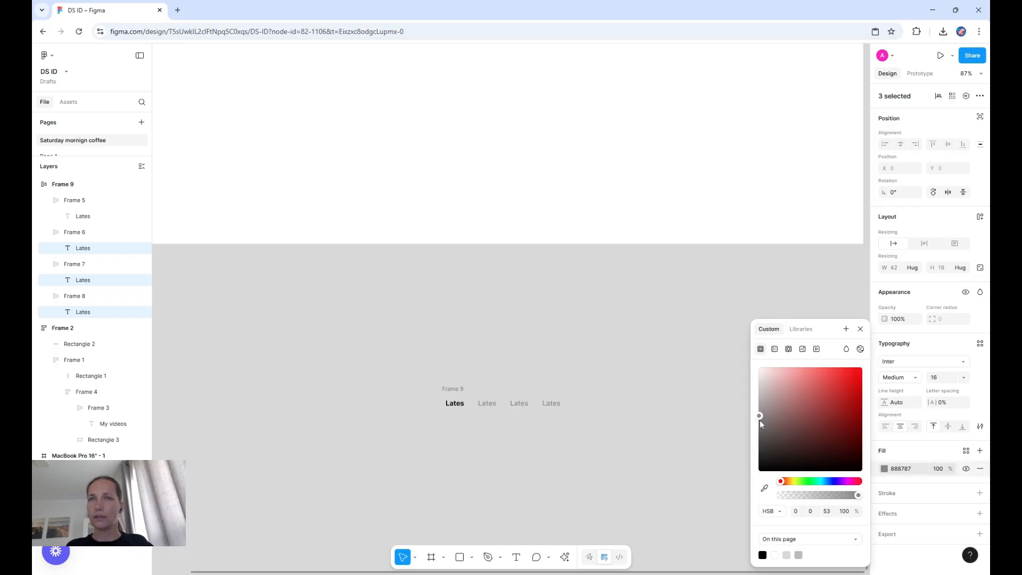
pyautogui.moveTo(760, 421); pyautogui.dragTo(760, 428)
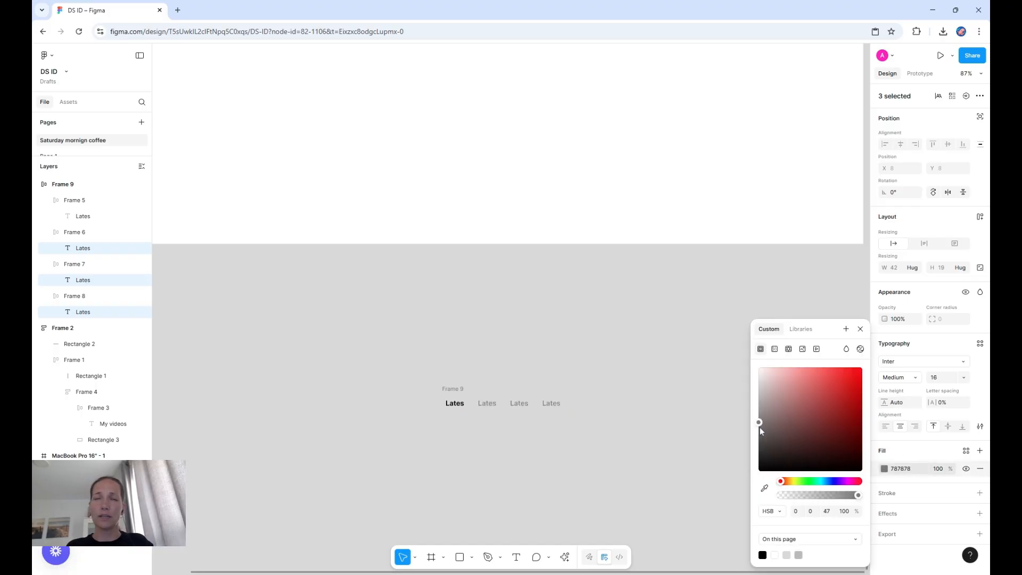
pyautogui.click(660, 463)
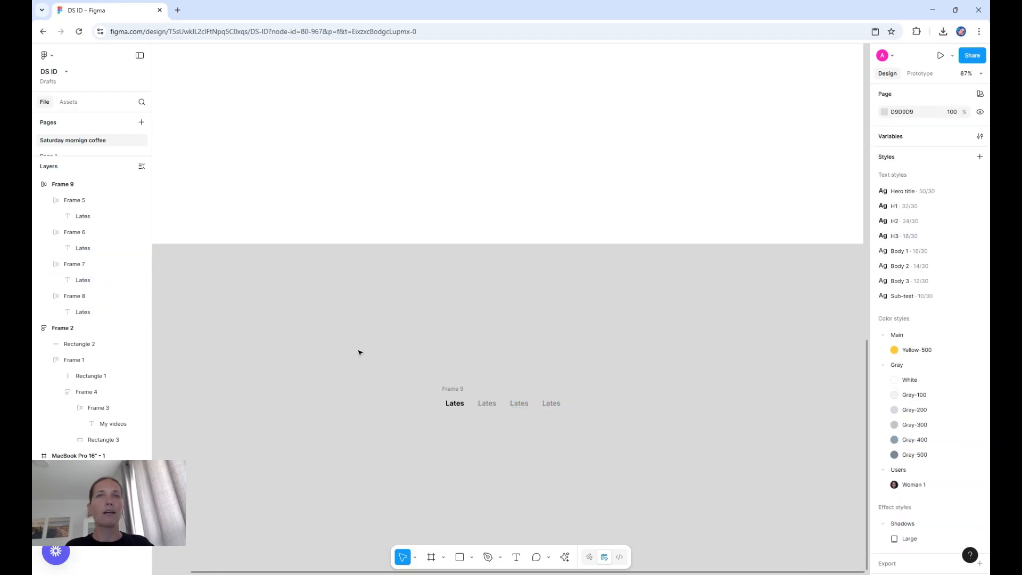
# - Move the tag row from the canvas into the content area's auto layout, directly between the "My videos" heading and the white rectangle
pyautogui.scroll(-5, 452, 383)
pyautogui.scroll(2, 463, 405)
pyautogui.click(463, 442)
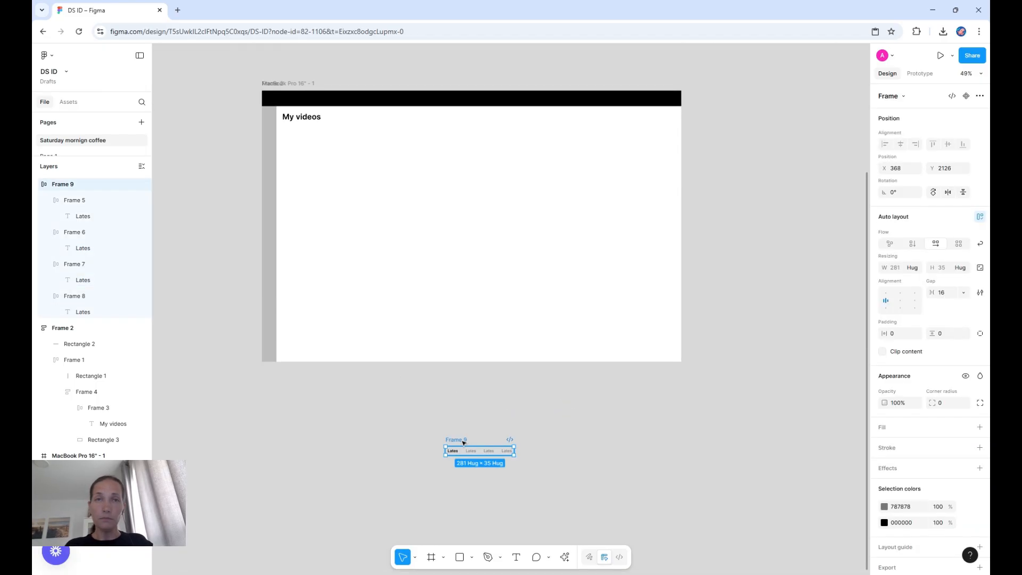
pyautogui.hotkey('ctrl', 'x')
pyautogui.doubleClick(460, 218)
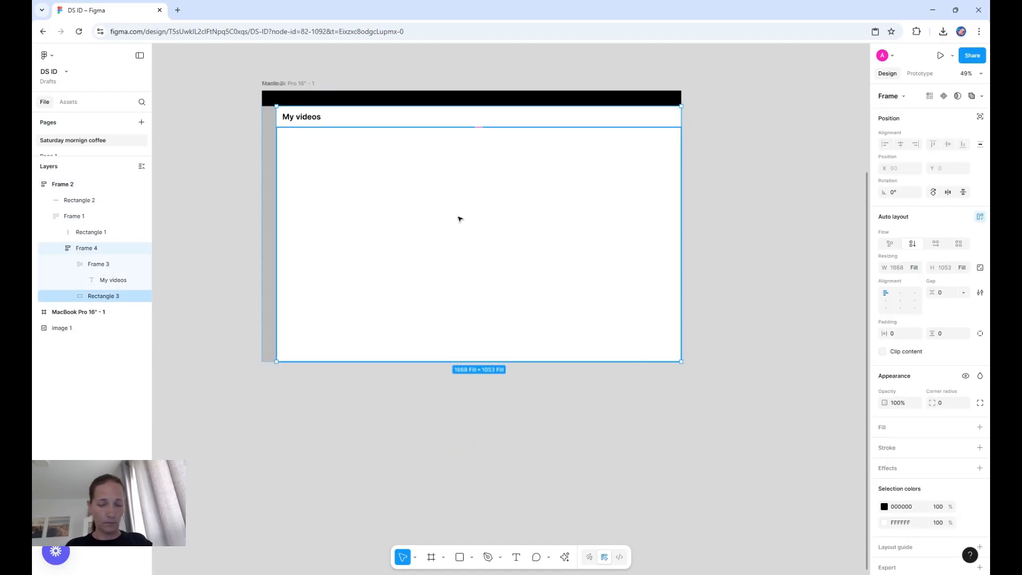
pyautogui.hotkey('ctrl', 'v')
pyautogui.press('Up')
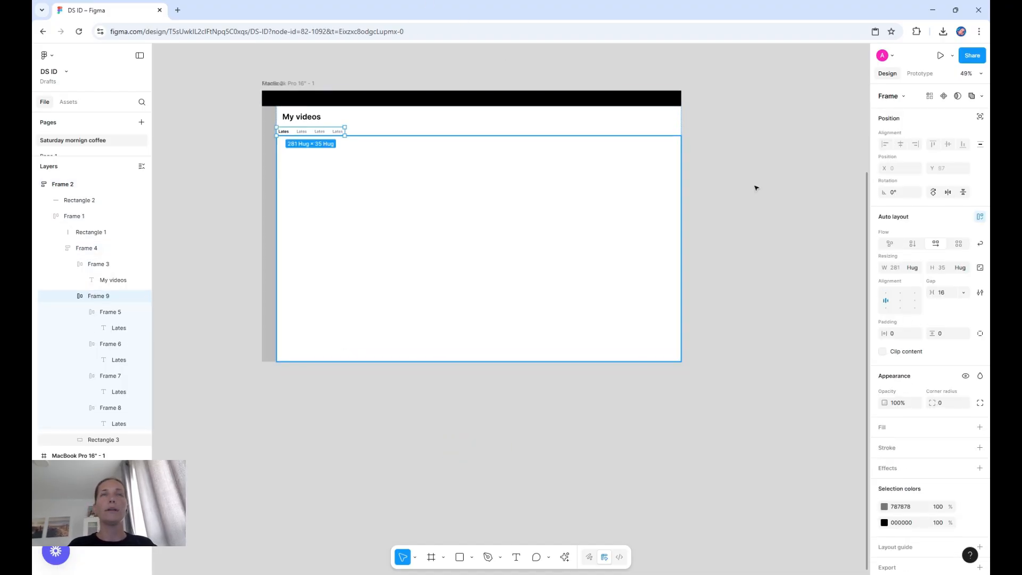
# - Give the tag row a horizontal padding of 24 and make its width fill the container
pyautogui.click(900, 333)
pyautogui.press('Return')
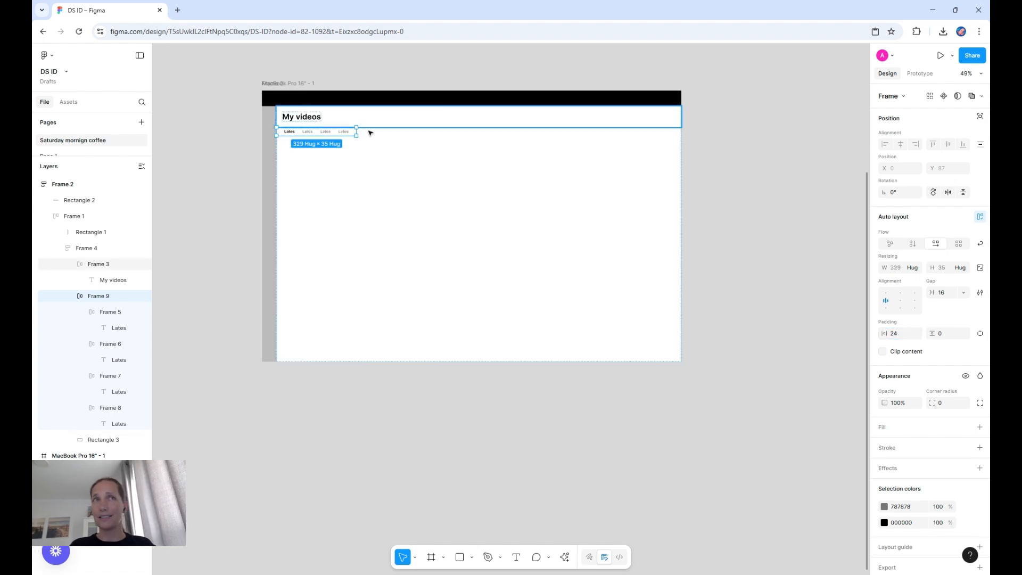
pyautogui.click(912, 267)
pyautogui.click(902, 280)
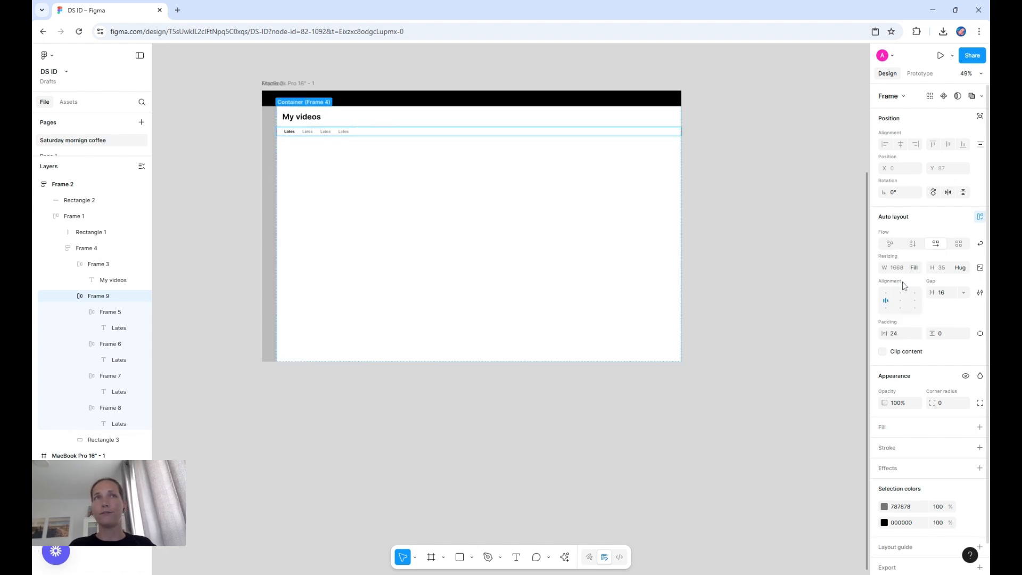
# - Add a light blue fill, C3E8F3, to the frame of the first tag to mark it as active
pyautogui.scroll(5, 309, 135)
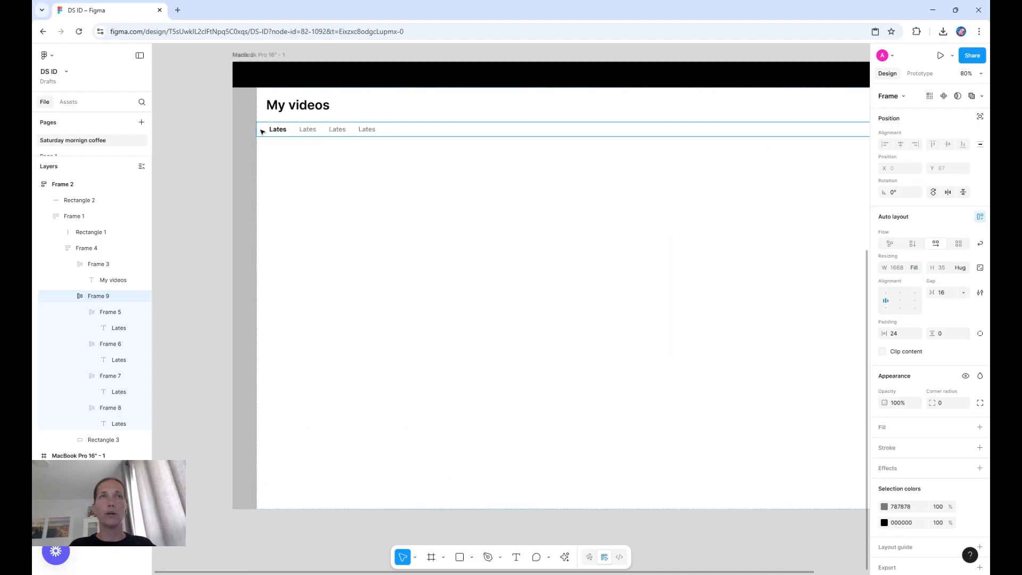
pyautogui.click(280, 138)
pyautogui.click(283, 132)
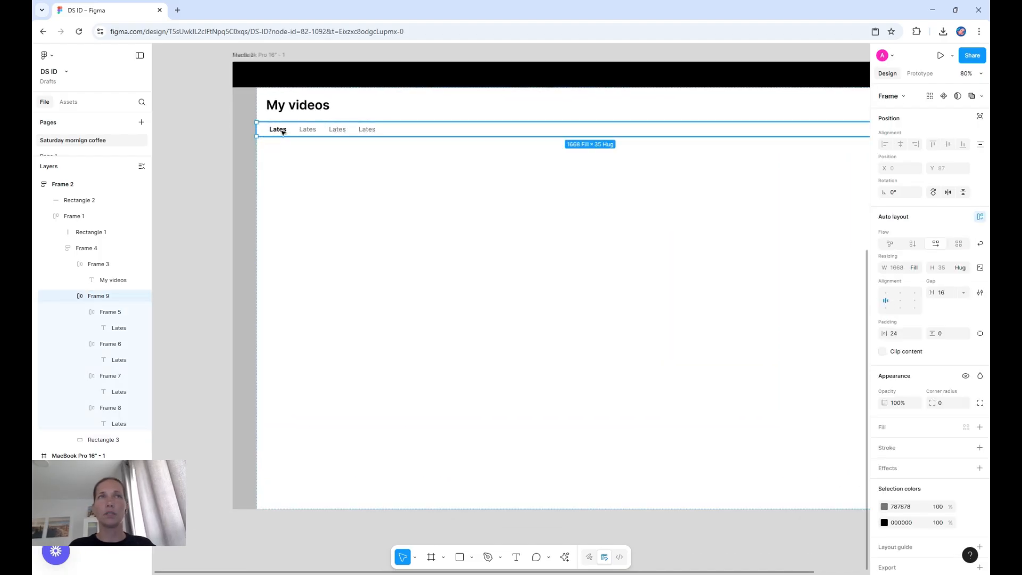
pyautogui.click(282, 132)
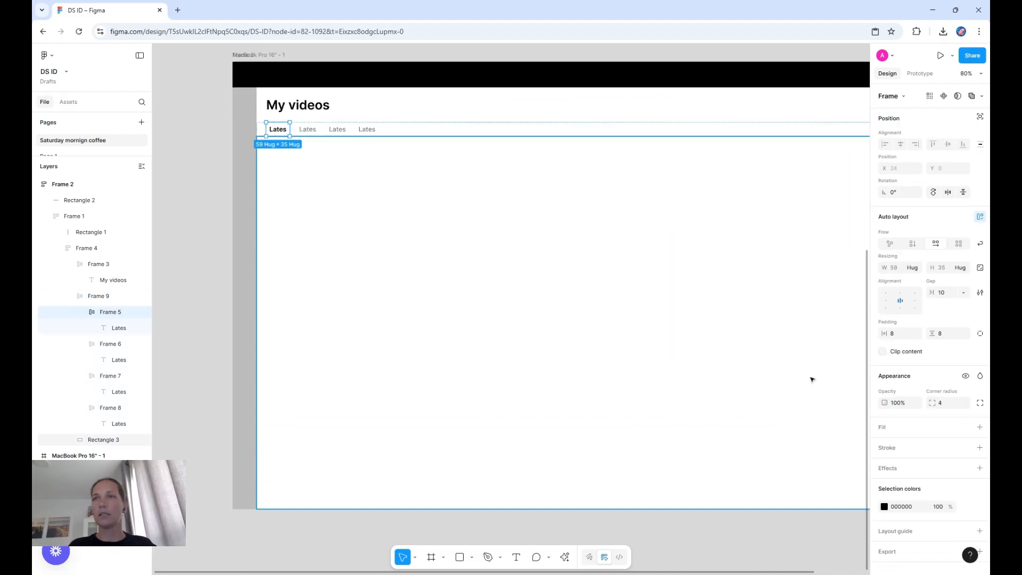
pyautogui.click(980, 428)
pyautogui.click(763, 376)
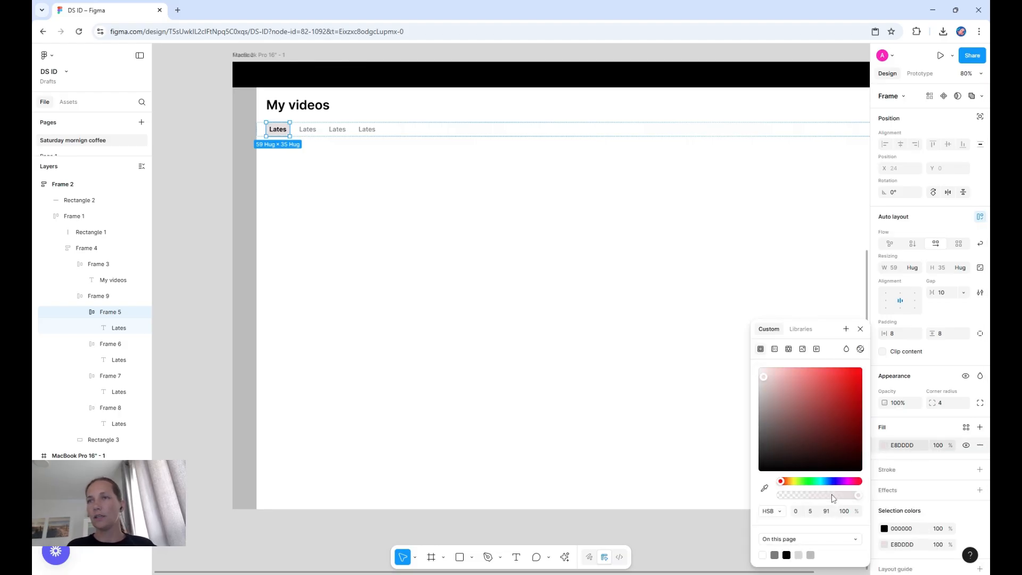
pyautogui.click(824, 482)
pyautogui.click(819, 482)
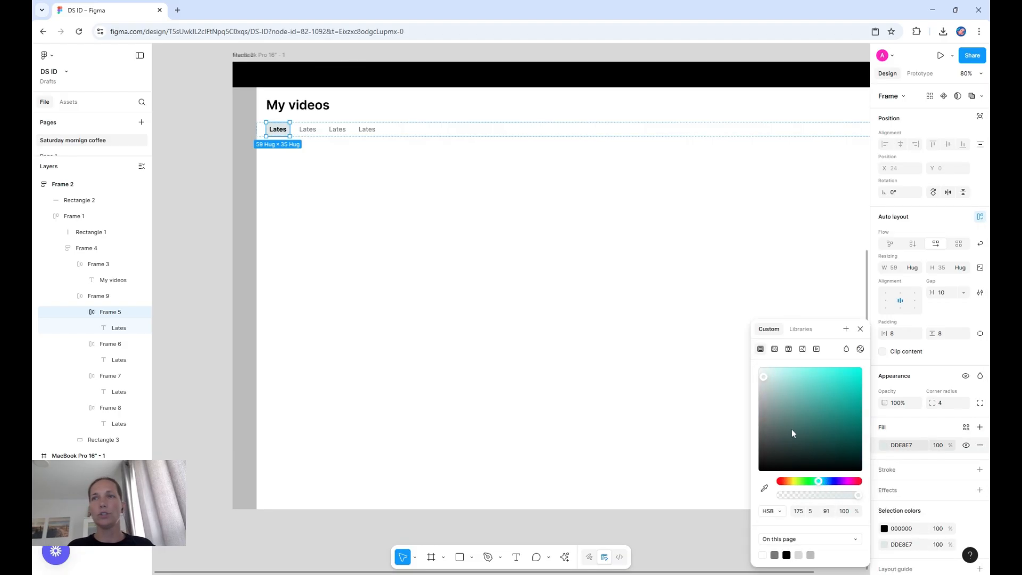
pyautogui.click(779, 375)
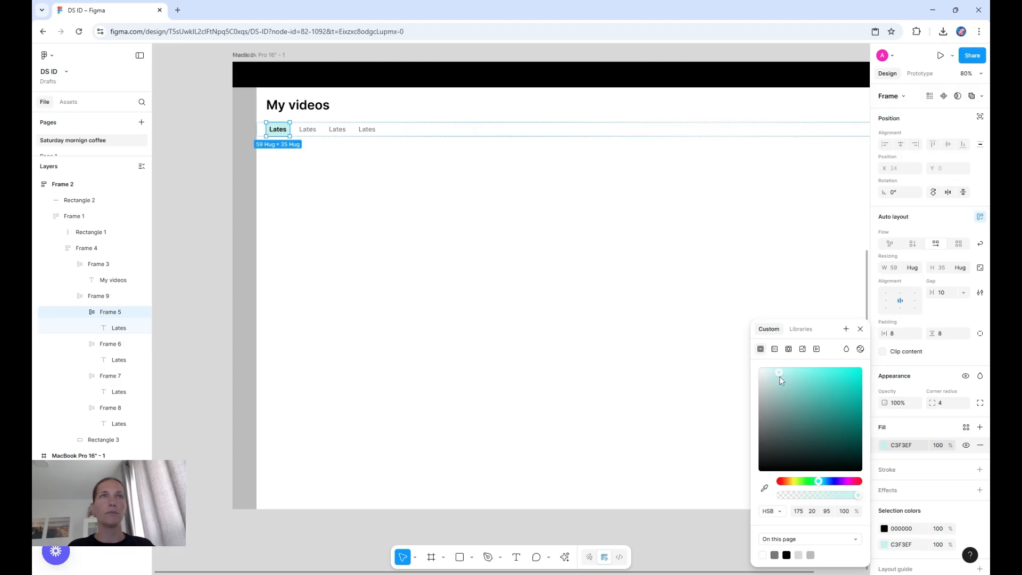
pyautogui.click(822, 481)
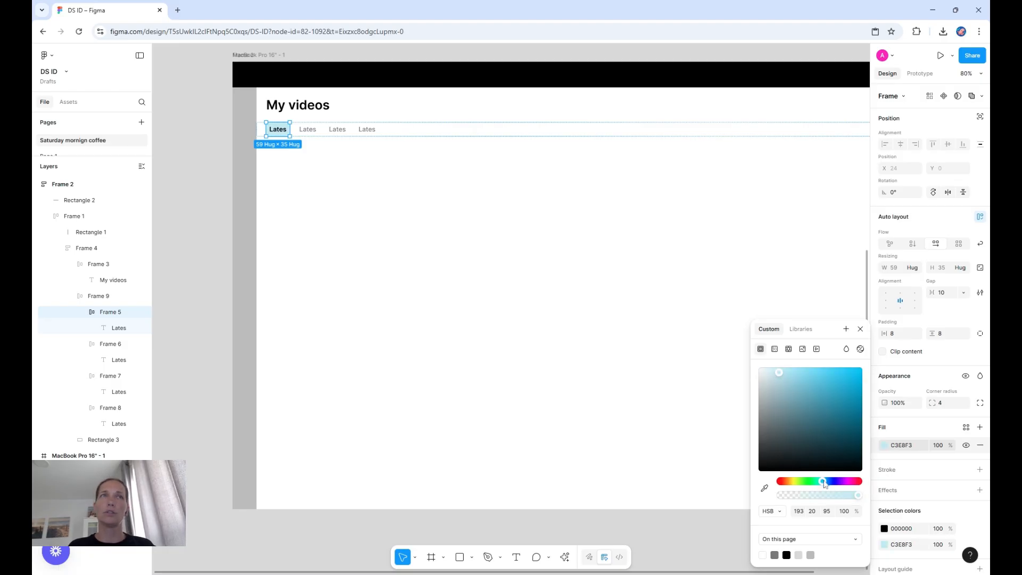
pyautogui.click(205, 159)
# - Change the text of the first, highlighted tag to "Latest"
pyautogui.click(278, 131)
pyautogui.doubleClick(286, 132)
pyautogui.doubleClick(286, 131)
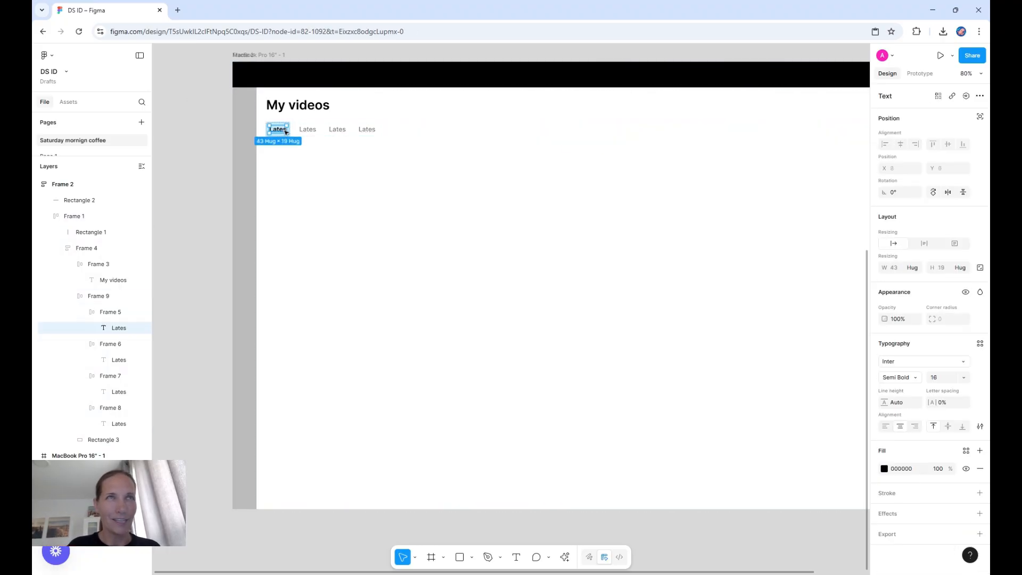
pyautogui.write('Latest')
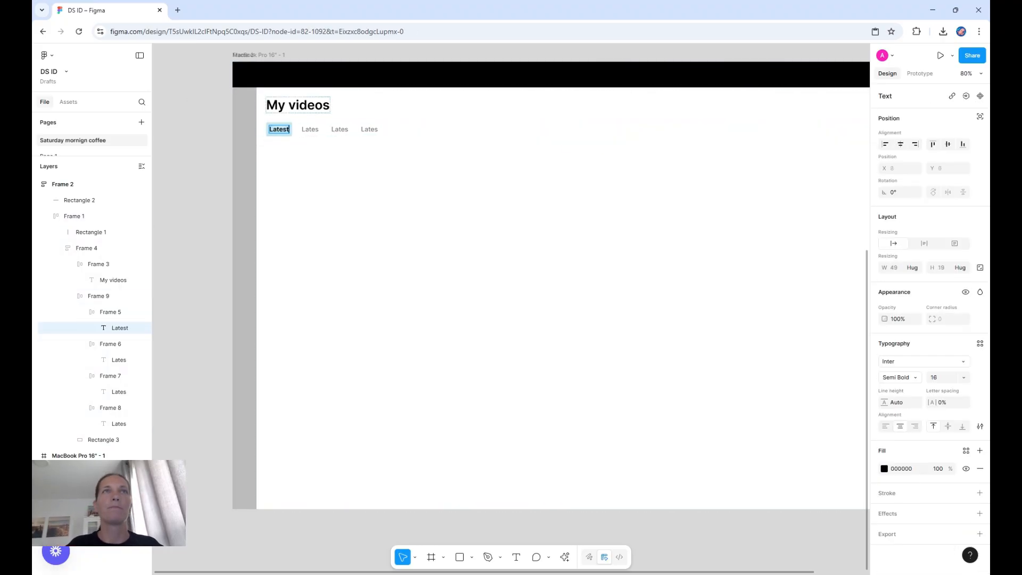
# - Retitle the remaining three tags "Scheduled", "Canceled" and "Archived" in that order, and clear the selection
pyautogui.press('Tab')
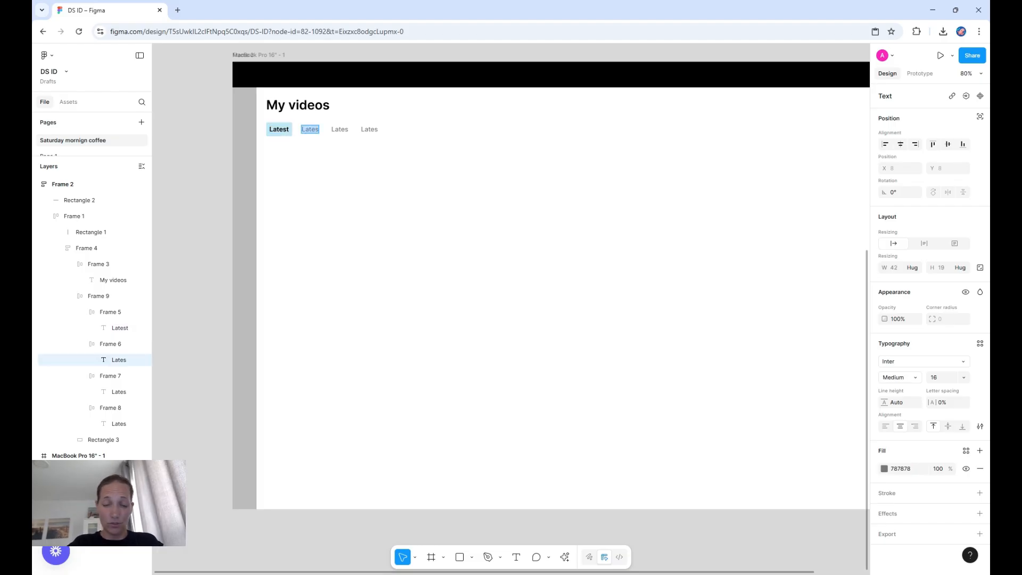
pyautogui.write('Scheduled')
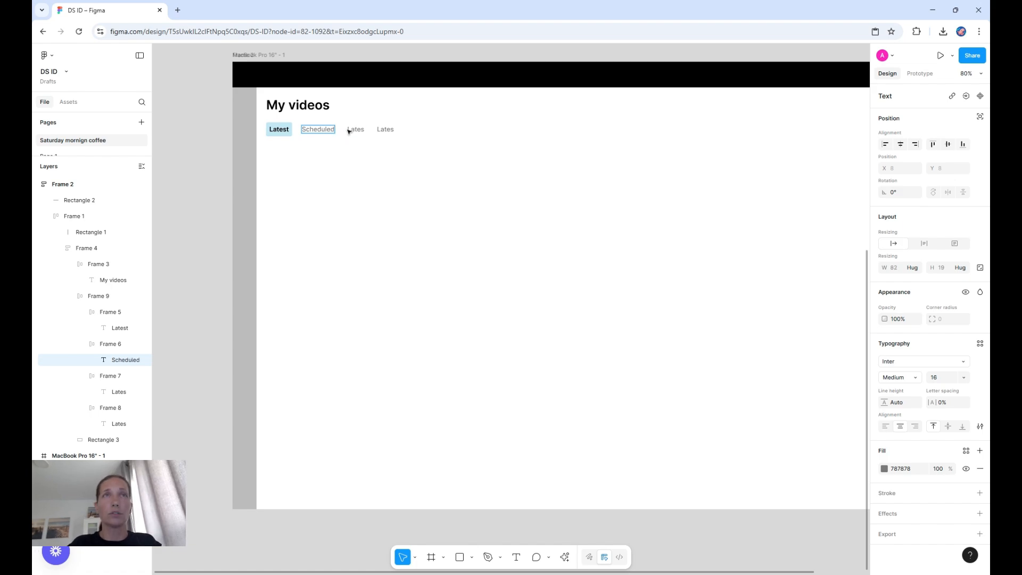
pyautogui.press('Tab')
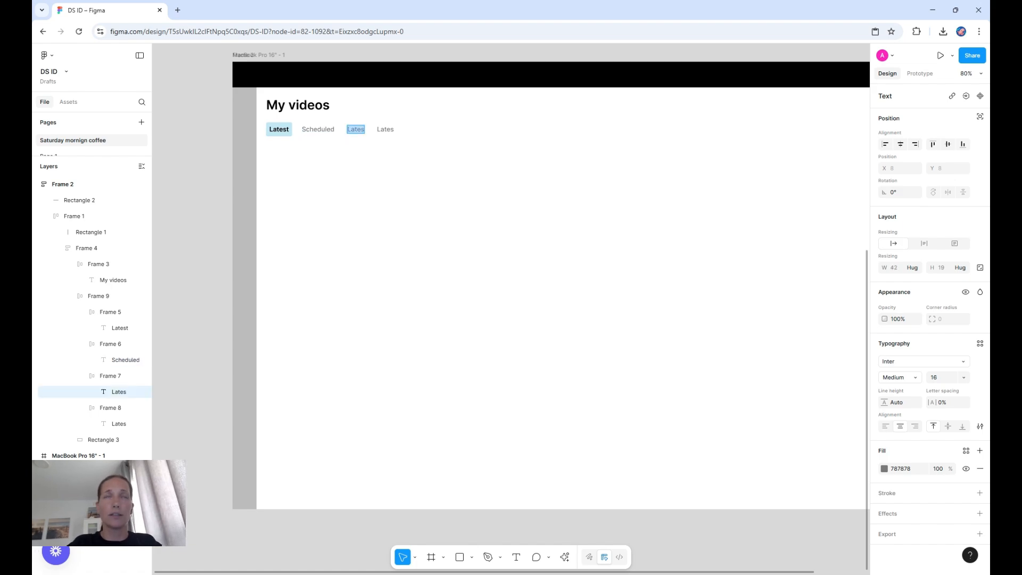
pyautogui.write('Canceled')
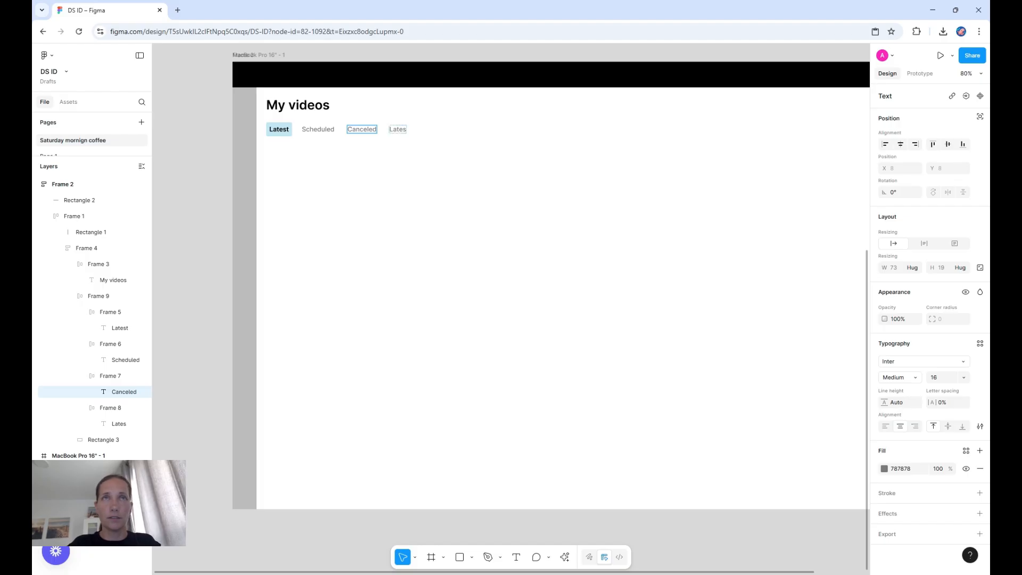
pyautogui.press('Tab')
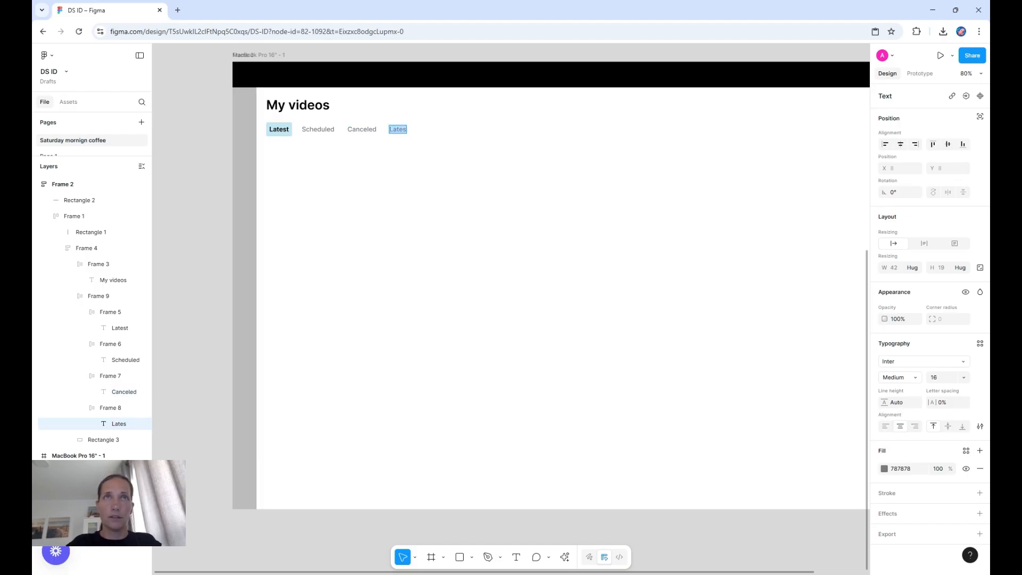
pyautogui.write('Archived')
pyautogui.press('Escape')
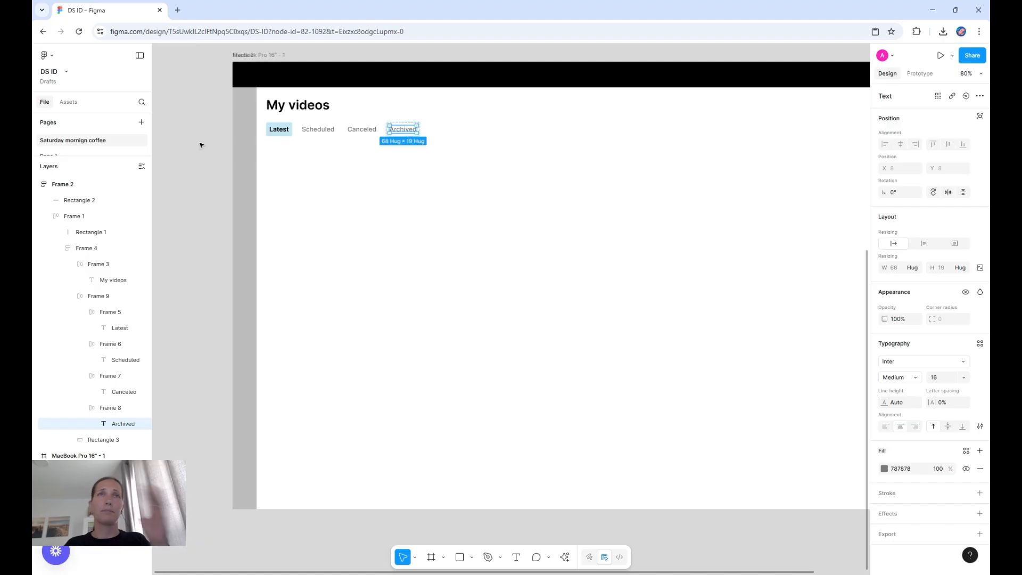
pyautogui.click(194, 151)
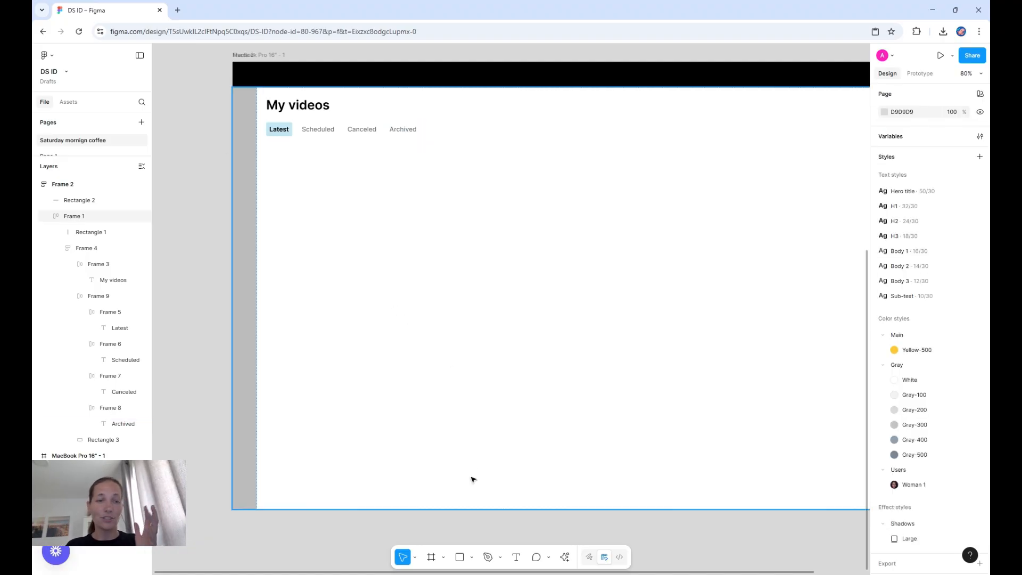
pyautogui.hotkey('ctrl', 'z')
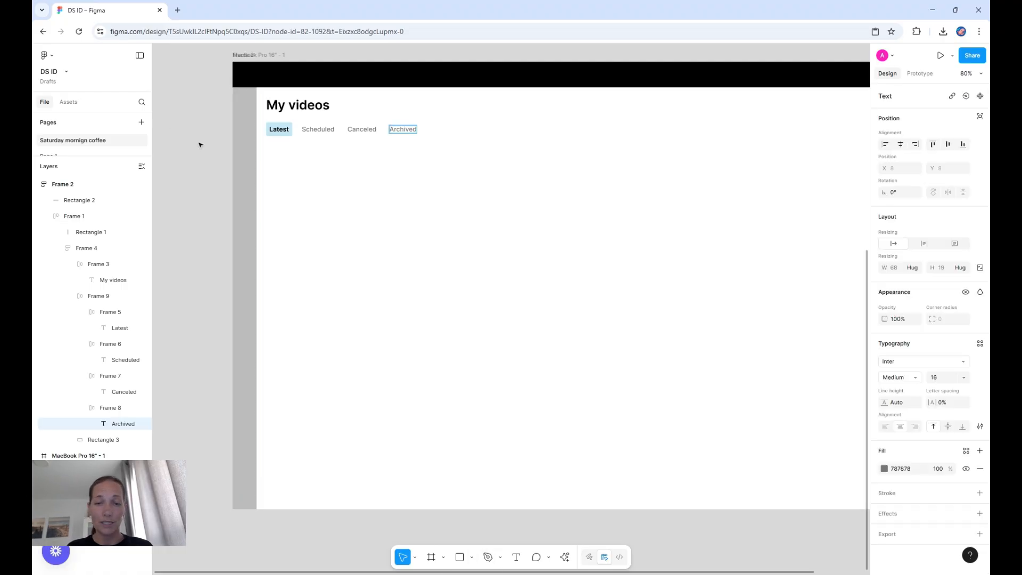
pyautogui.click(195, 151)
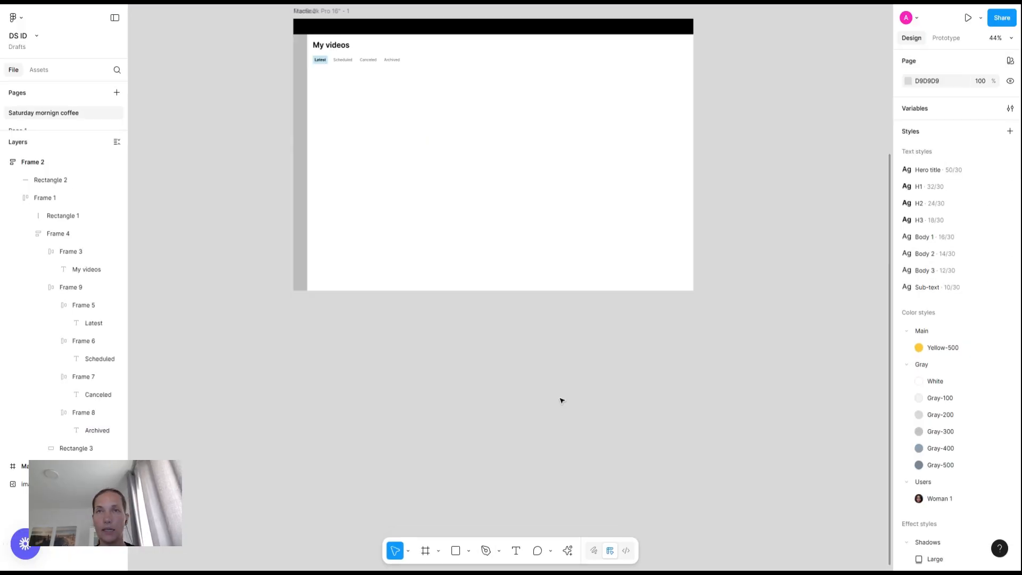
# - Draw a rectangle about 195 × 161 on the empty canvas below the page frame as the empty-state image placeholder
pyautogui.press('r')
pyautogui.moveTo(576, 374)
pyautogui.mouseDown()
pyautogui.moveTo(625, 404)
pyautogui.moveTo(620, 414)
pyautogui.mouseUp()
pyautogui.scroll(5, 621, 414)
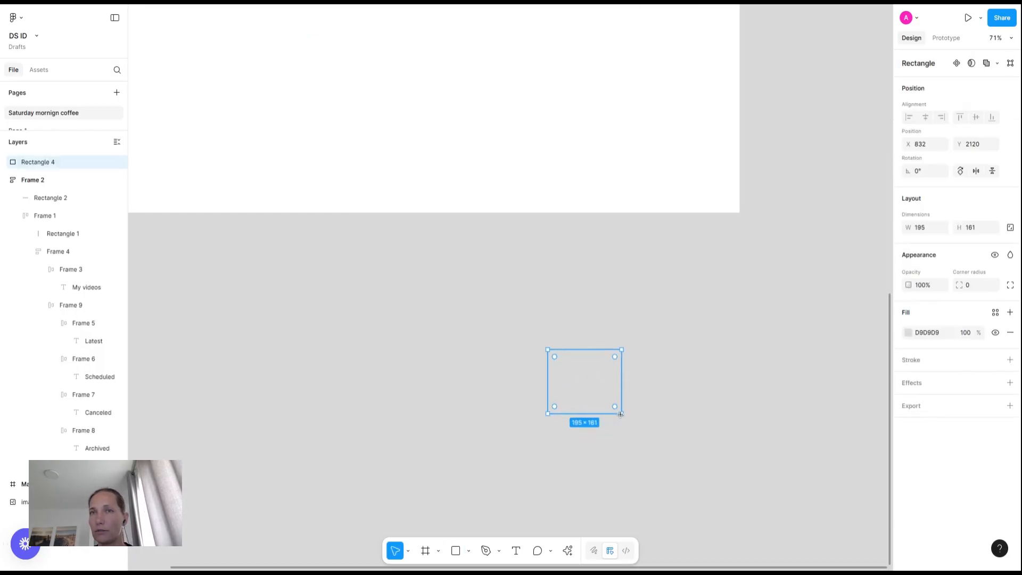
pyautogui.scroll(-3, 620, 414)
pyautogui.hscroll(2, 648, 335)
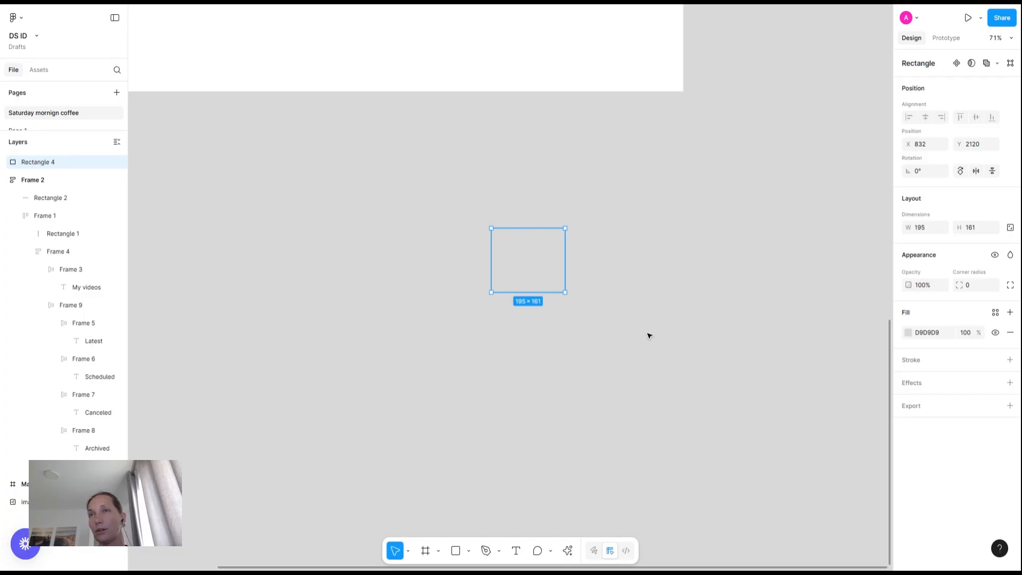
pyautogui.scroll(-2, 648, 335)
pyautogui.moveTo(563, 198)
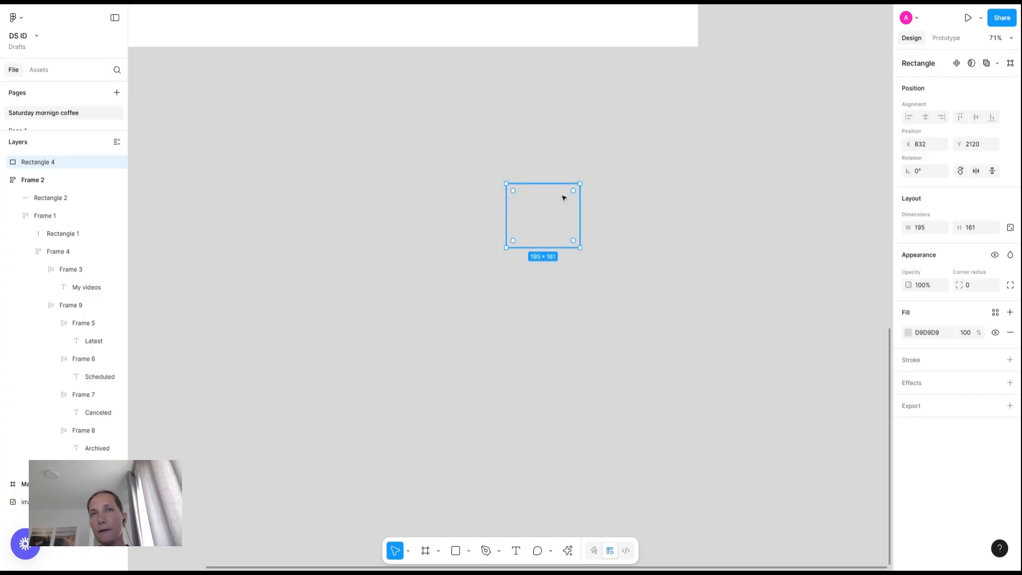
# - Darken the placeholder rectangle's fill to the gray BCBCBC and clear the selection
pyautogui.click(908, 332)
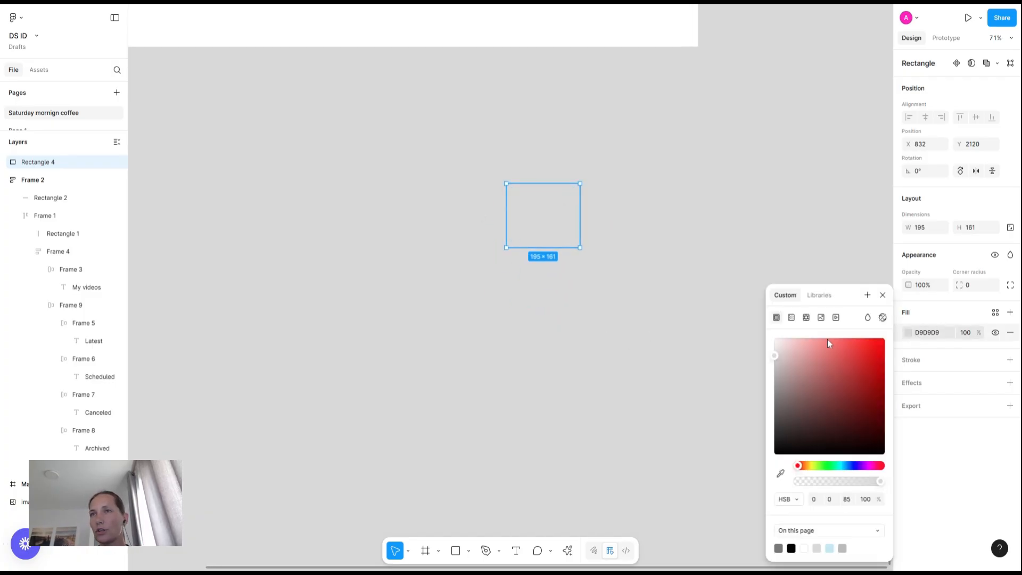
pyautogui.click(780, 372)
pyautogui.moveTo(779, 373); pyautogui.dragTo(773, 375)
pyautogui.click(673, 271)
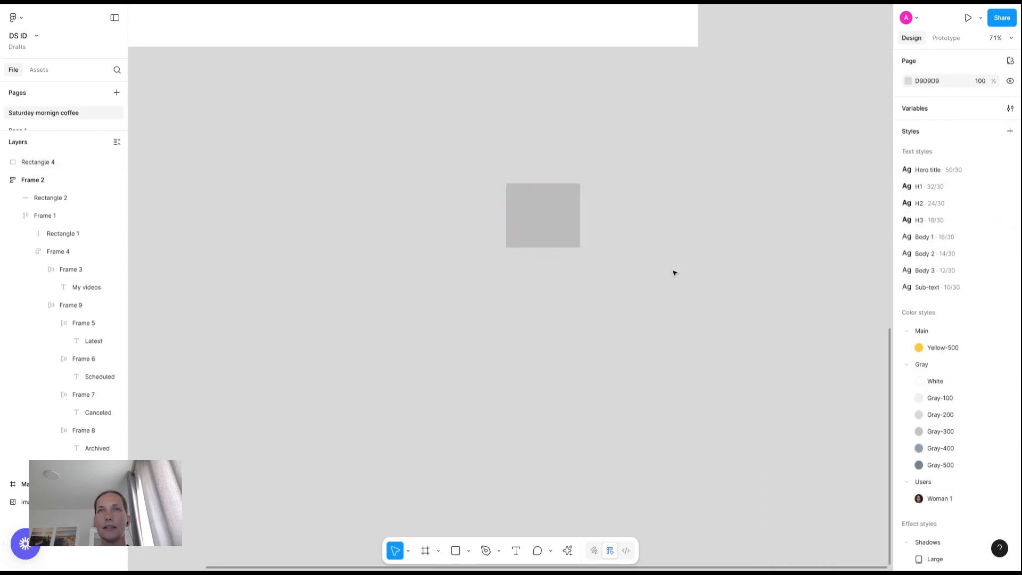
# - Add the text "Empty state title", enlarge its font and center it under the placeholder rectangle
pyautogui.press('t')
pyautogui.click(517, 292)
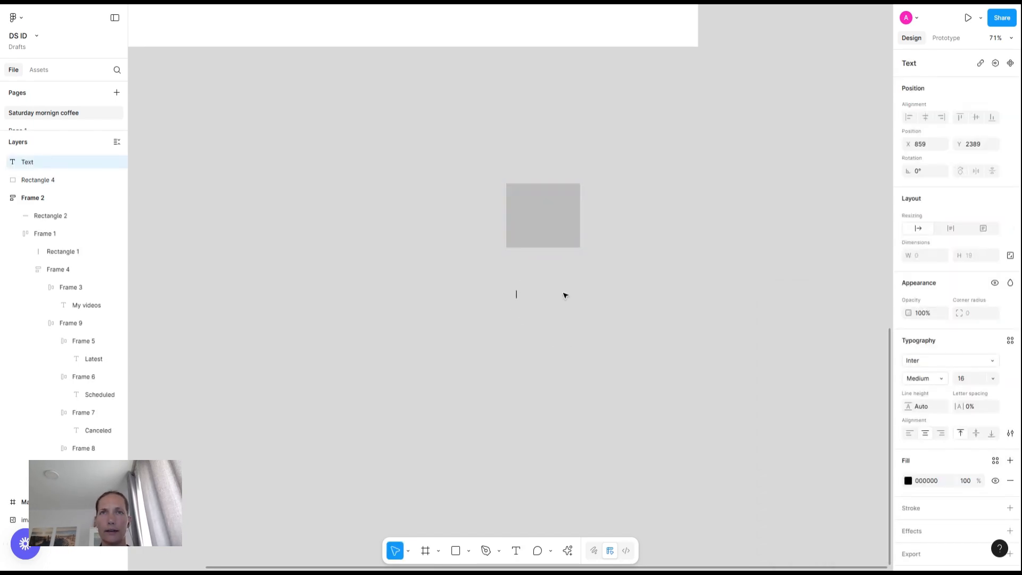
pyautogui.write('Empty state title')
pyautogui.press('Escape')
pyautogui.click(967, 379)
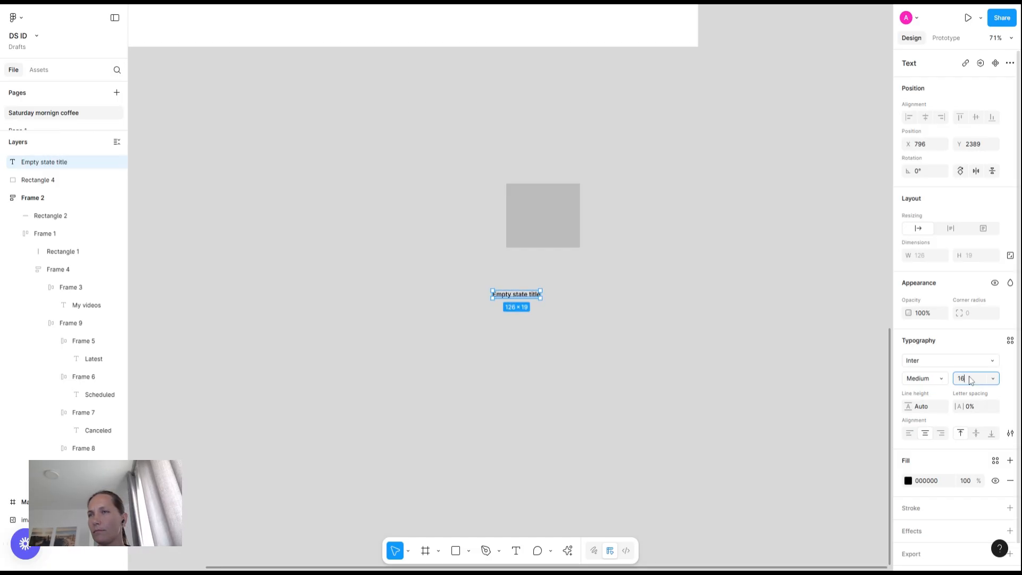
pyautogui.press('Return')
pyautogui.moveTo(522, 299); pyautogui.dragTo(553, 294)
# - Place a copy of the title centered beneath it and set the copy's font size to 16
pyautogui.click(971, 381)
pyautogui.write('16')
pyautogui.press('Return')
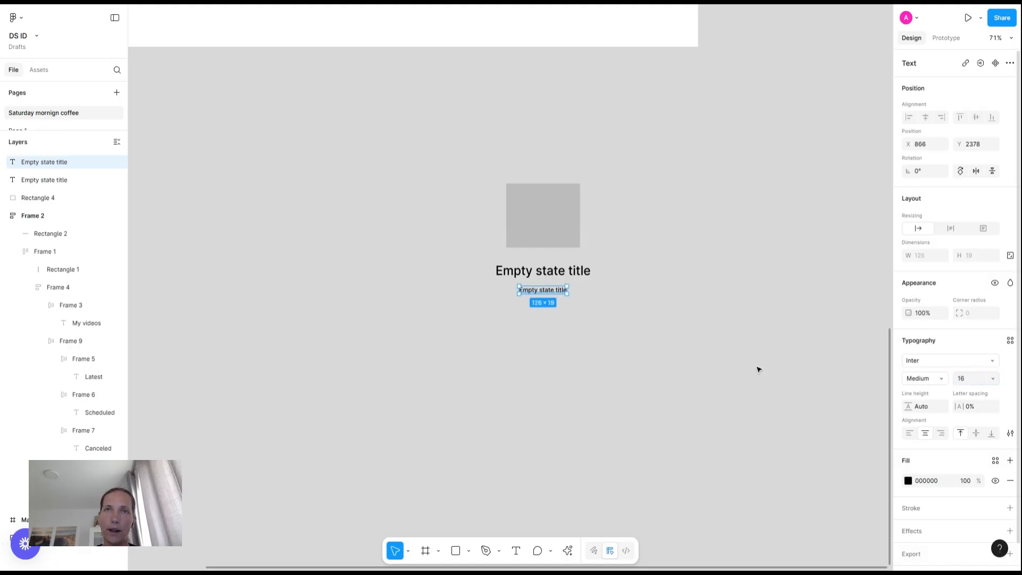
# - Change the text of the smaller copy to "Here go some tips how to start adding your new video"
pyautogui.doubleClick(547, 291)
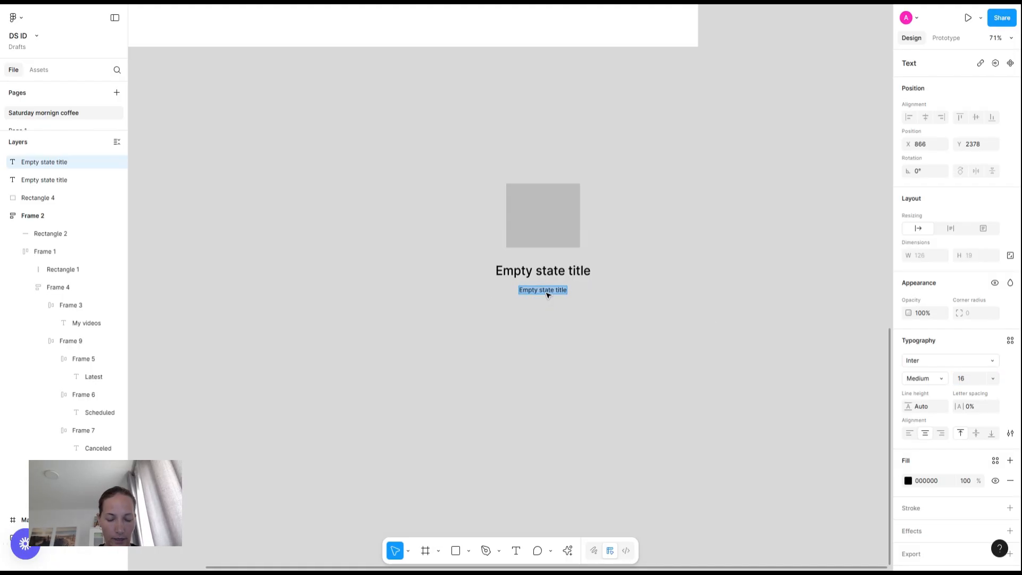
pyautogui.write('Some')
pyautogui.press('BackSpace')
pyautogui.press('BackSpace')
pyautogui.press('BackSpace')
pyautogui.press('BackSpace')
pyautogui.write('Here go some')
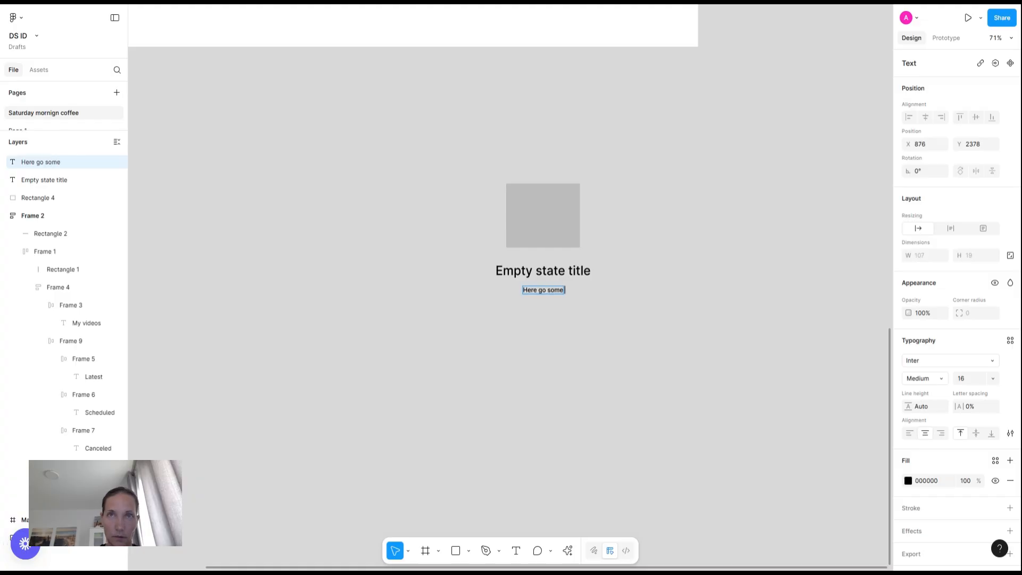
pyautogui.write(' tips how to start')
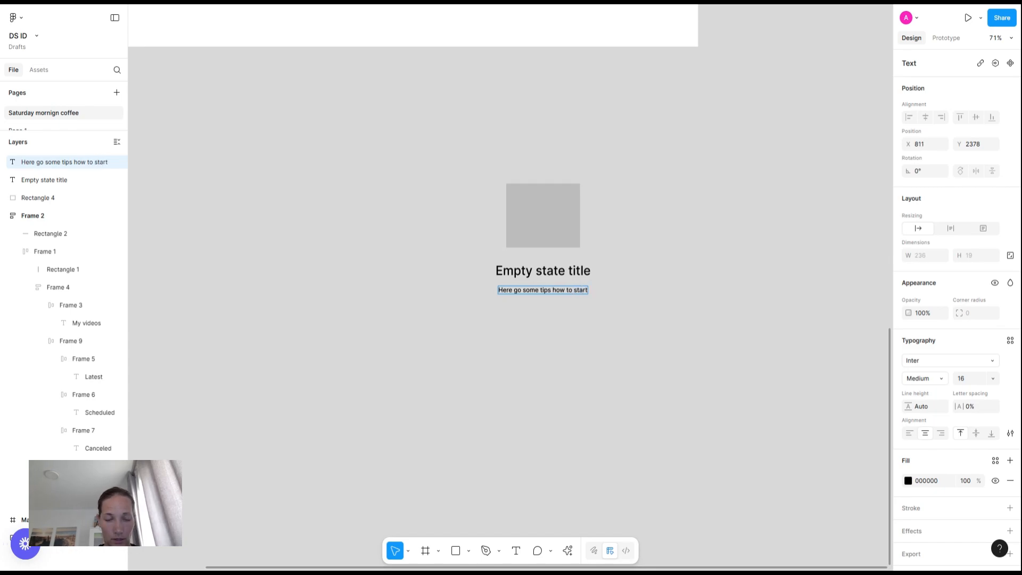
pyautogui.write(' adding')
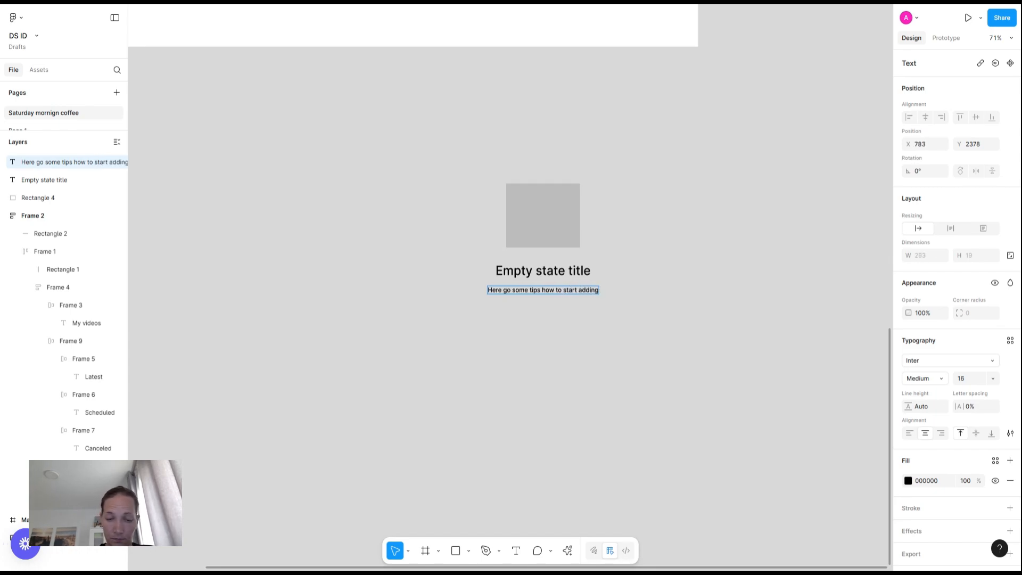
pyautogui.write(' your new video')
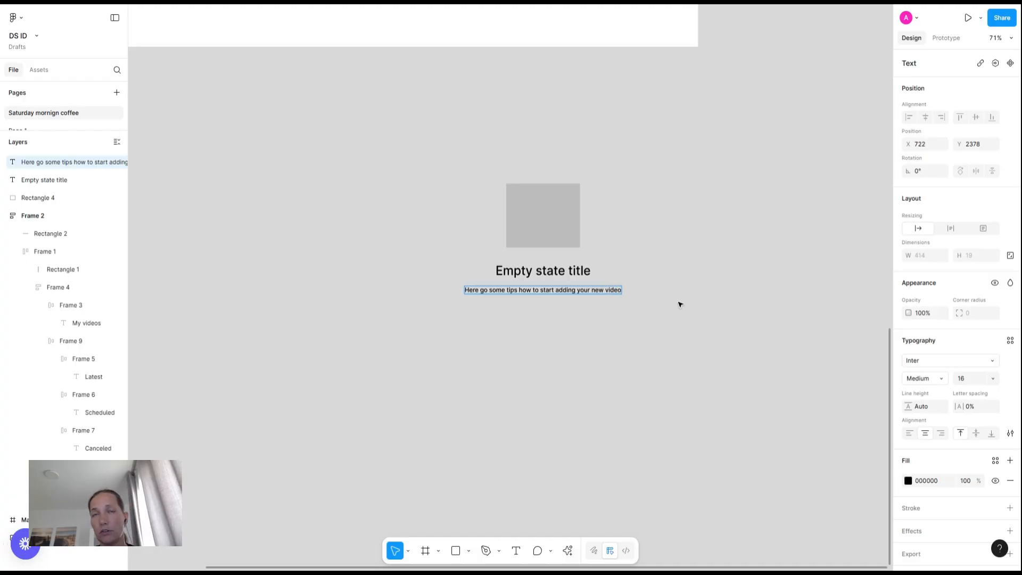
pyautogui.click(577, 315)
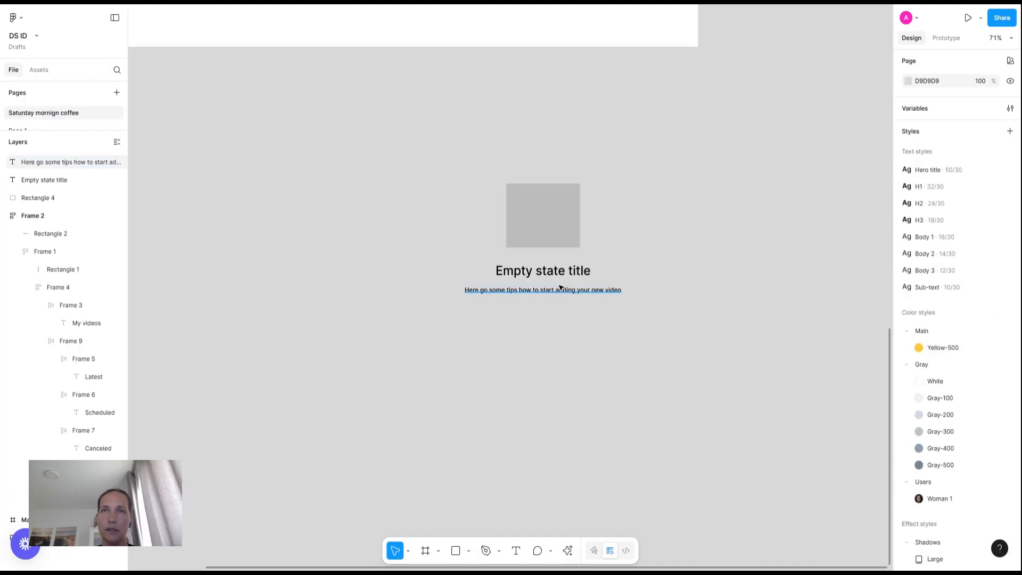
# - Duplicate the tips line a little below itself and set the copy's font size to 18
pyautogui.click(560, 293)
pyautogui.moveTo(560, 293); pyautogui.dragTo(560, 315)
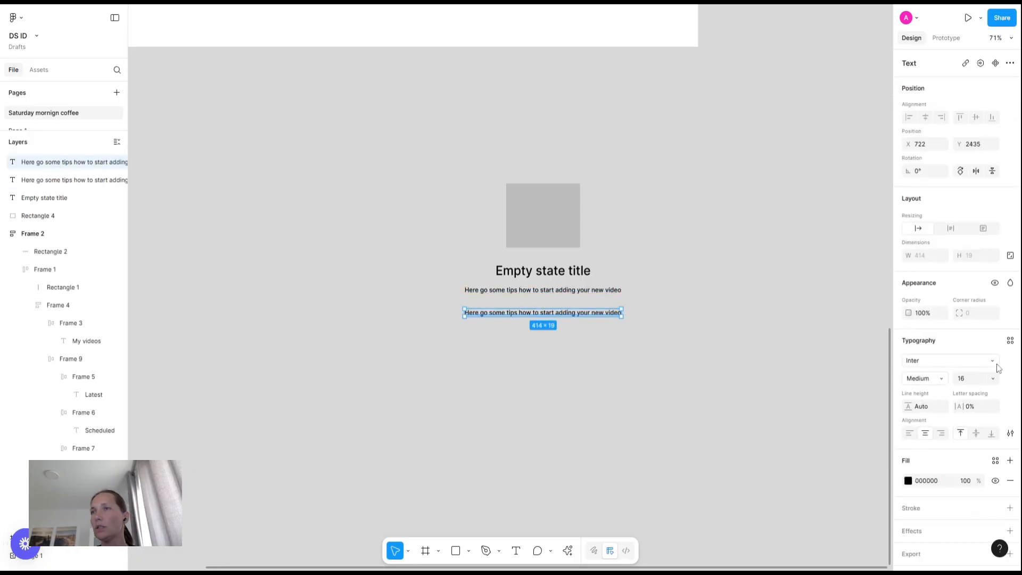
pyautogui.click(968, 381)
pyautogui.press('Return')
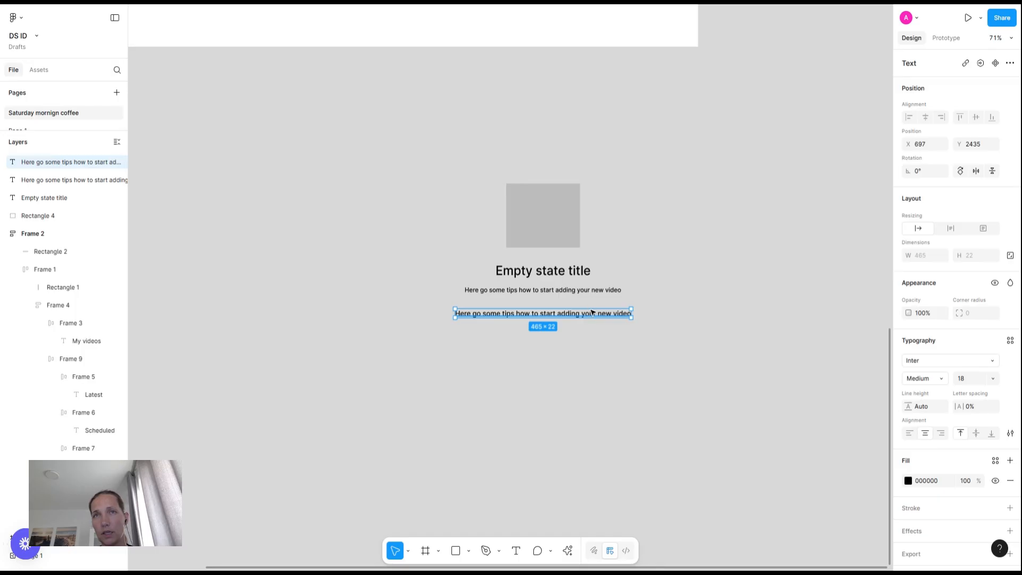
# - Set the font weight of the upper tips line to Regular
pyautogui.click(583, 291)
pyautogui.click(926, 378)
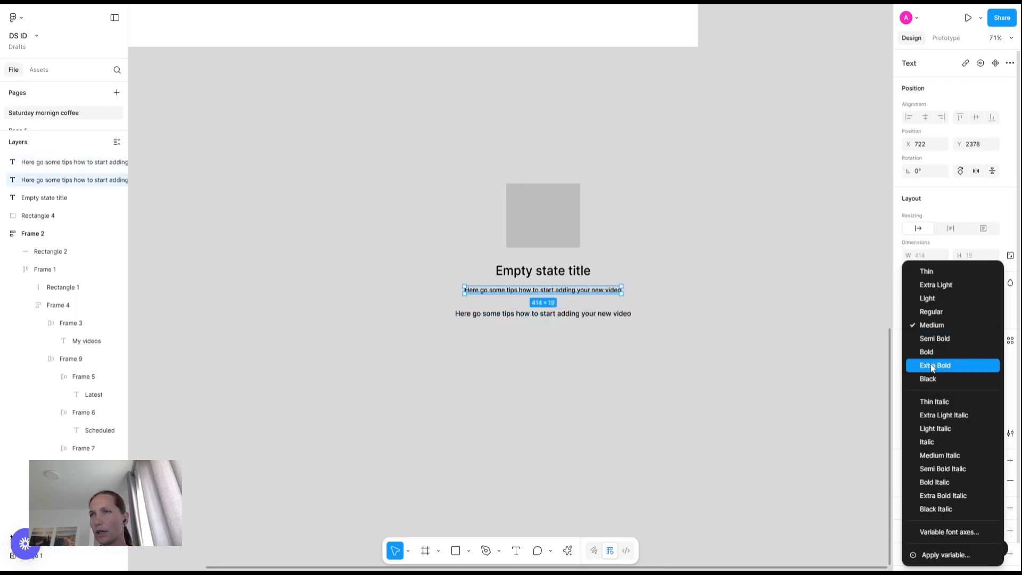
pyautogui.click(936, 311)
# - Change the text of the lower copied line to "Create"
pyautogui.click(586, 314)
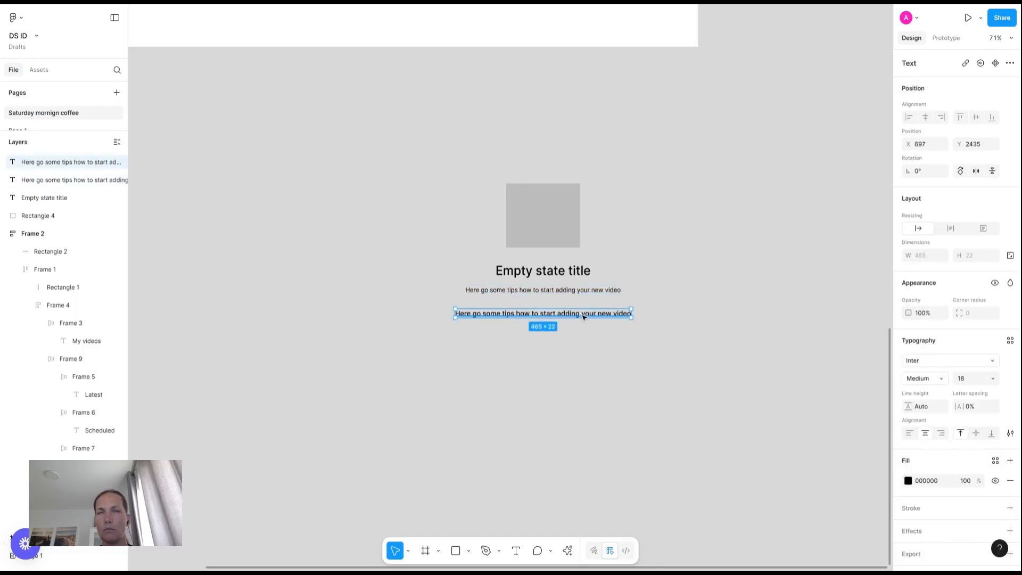
pyautogui.press('Return')
pyautogui.write('Create')
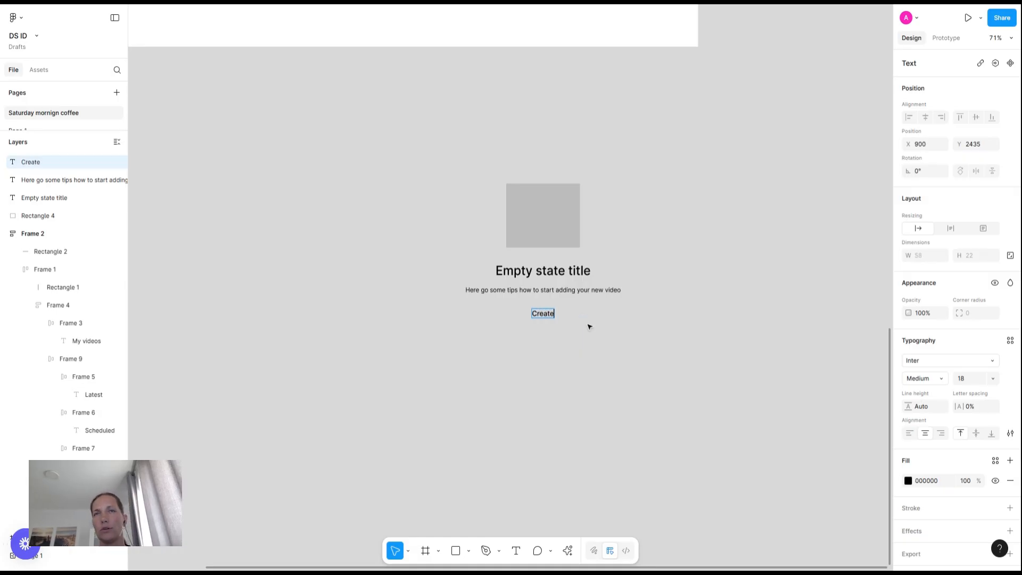
pyautogui.press('Escape')
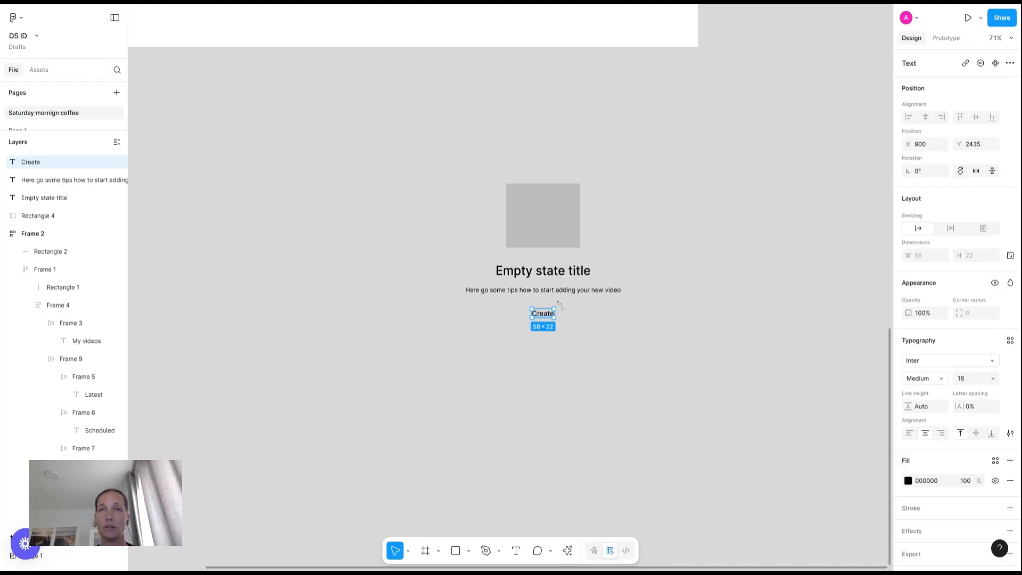
# - Wrap the "Create" text in an auto layout frame with height 36 and horizontal padding 20
pyautogui.hotkey('shift', 'a')
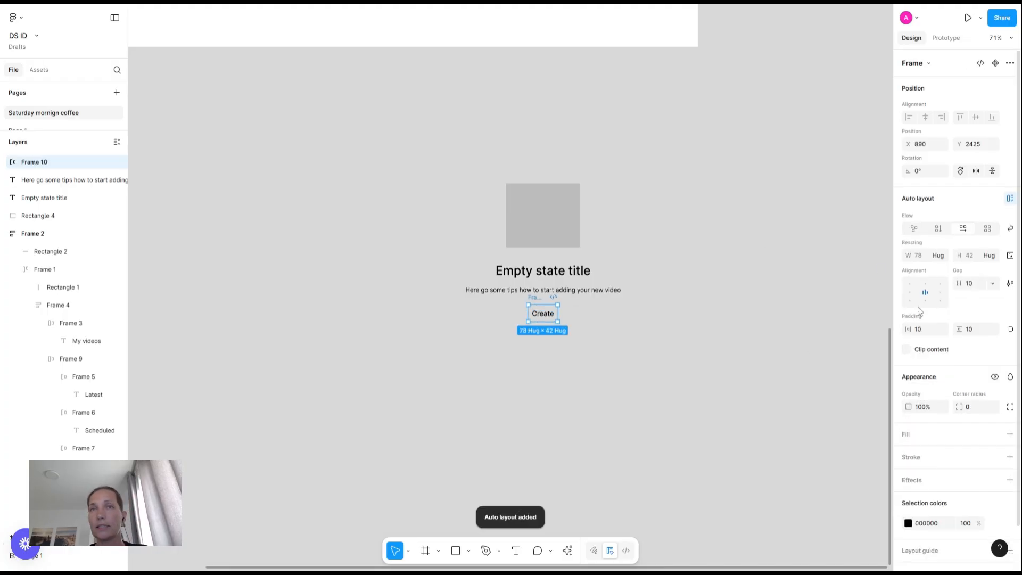
pyautogui.click(975, 257)
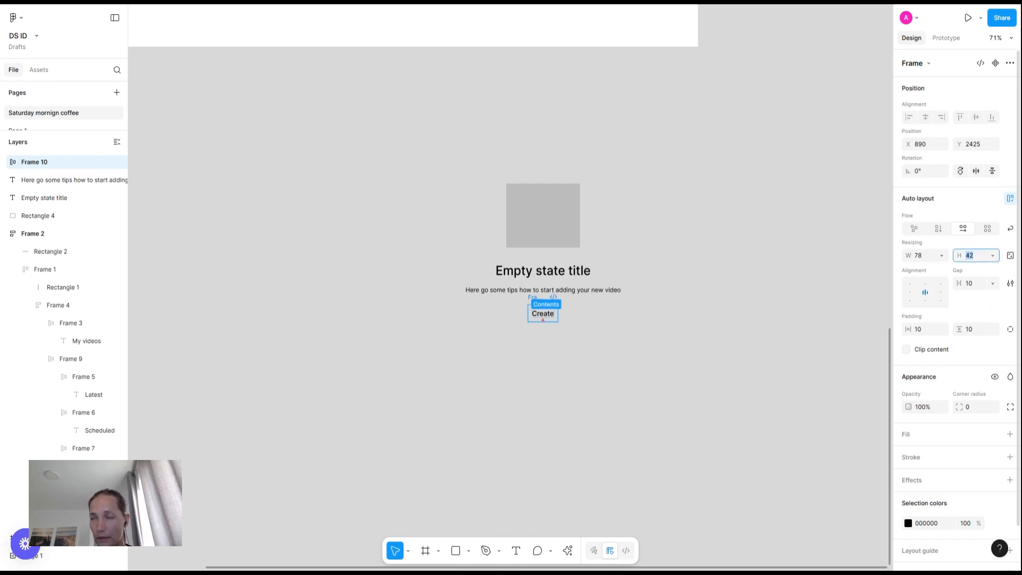
pyautogui.write('36')
pyautogui.press('Return')
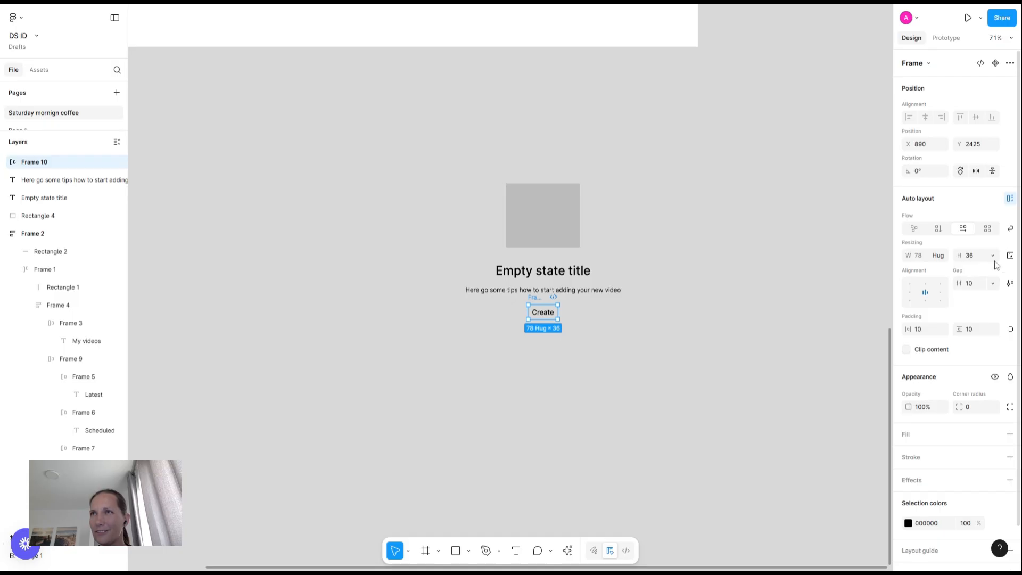
pyautogui.click(924, 331)
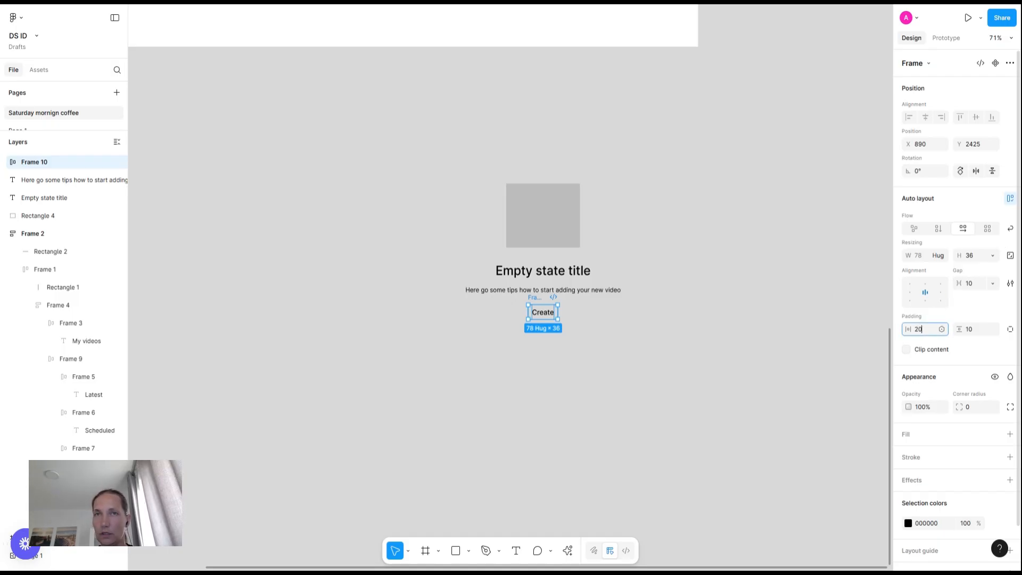
pyautogui.write('20')
pyautogui.press('Return')
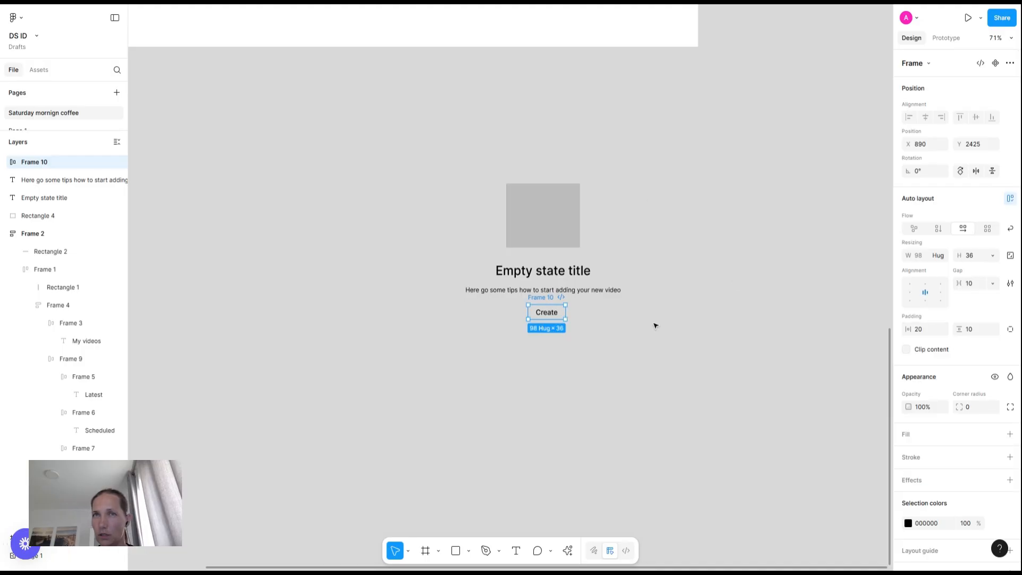
# - Give the "Create" button frame a white FFFFFF fill and a corner radius of 100, and clear the selection
pyautogui.click(1009, 434)
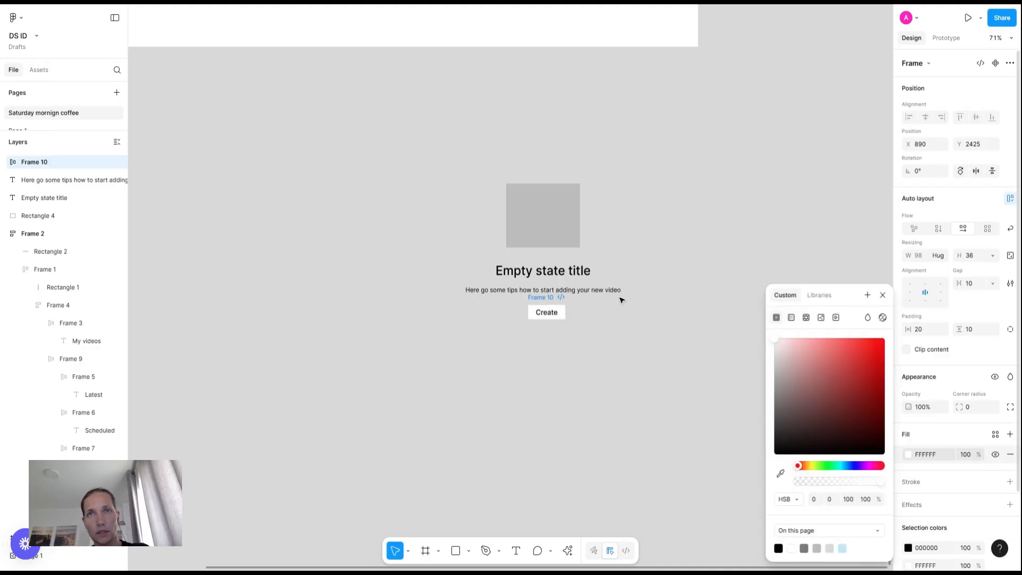
pyautogui.scroll(5, 530, 302)
pyautogui.click(971, 408)
pyautogui.write('100')
pyautogui.press('Return')
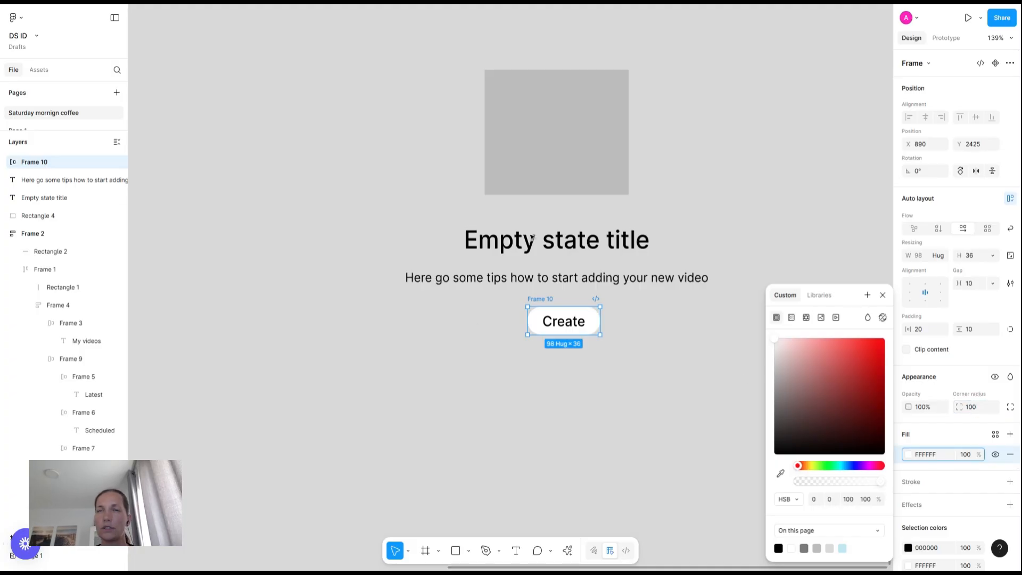
pyautogui.click(691, 480)
# - Group the title and the tips line in an auto layout frame with a gap of 12
pyautogui.scroll(-3, 690, 475)
pyautogui.moveTo(463, 304); pyautogui.dragTo(745, 340)
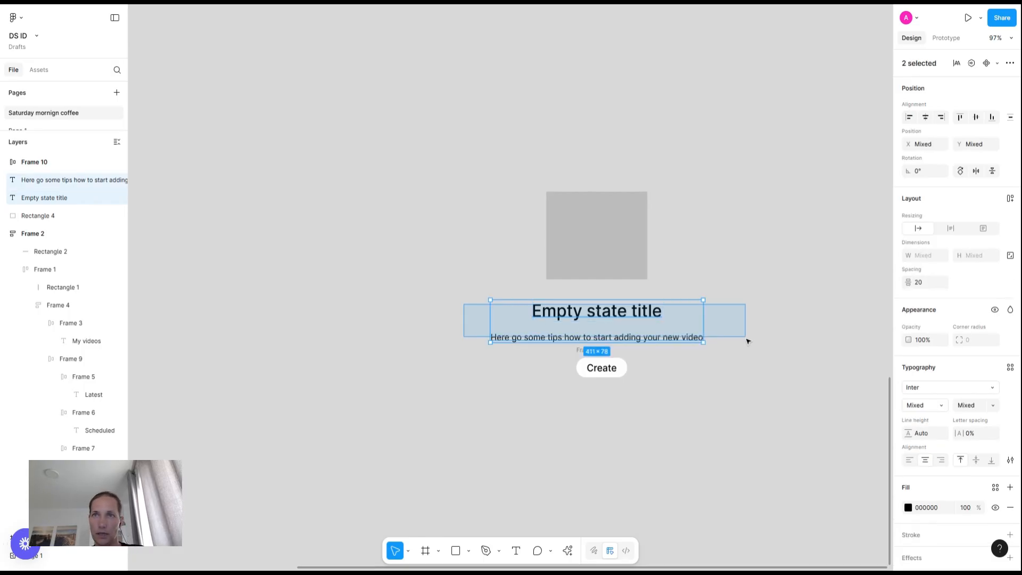
pyautogui.hotkey('shift', 'a')
pyautogui.click(970, 283)
pyautogui.write('12')
pyautogui.press('Return')
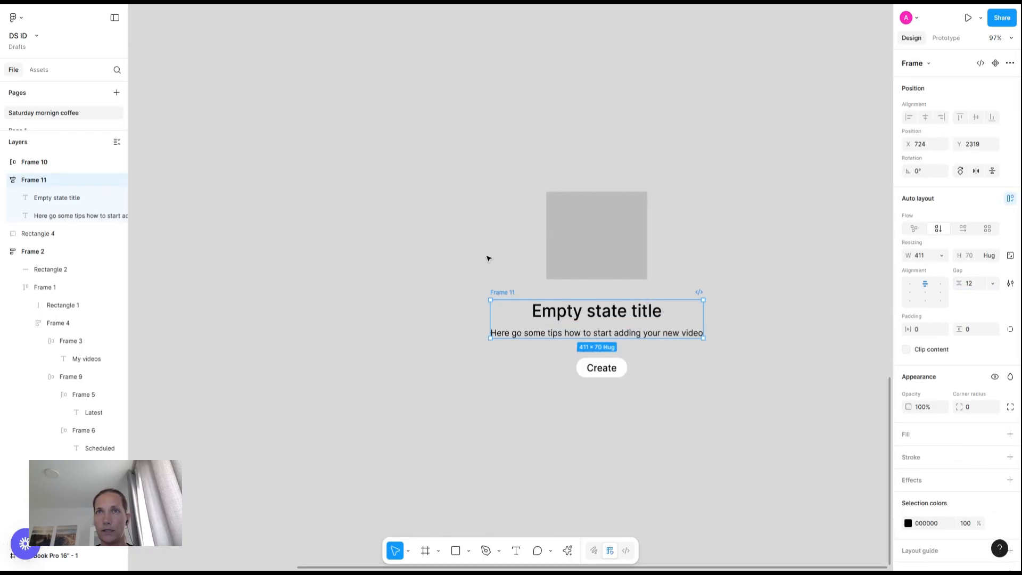
# - Wrap the rectangle, text block and "Create" button in one auto layout frame with a horizontal padding of 70
pyautogui.moveTo(436, 167); pyautogui.dragTo(781, 425)
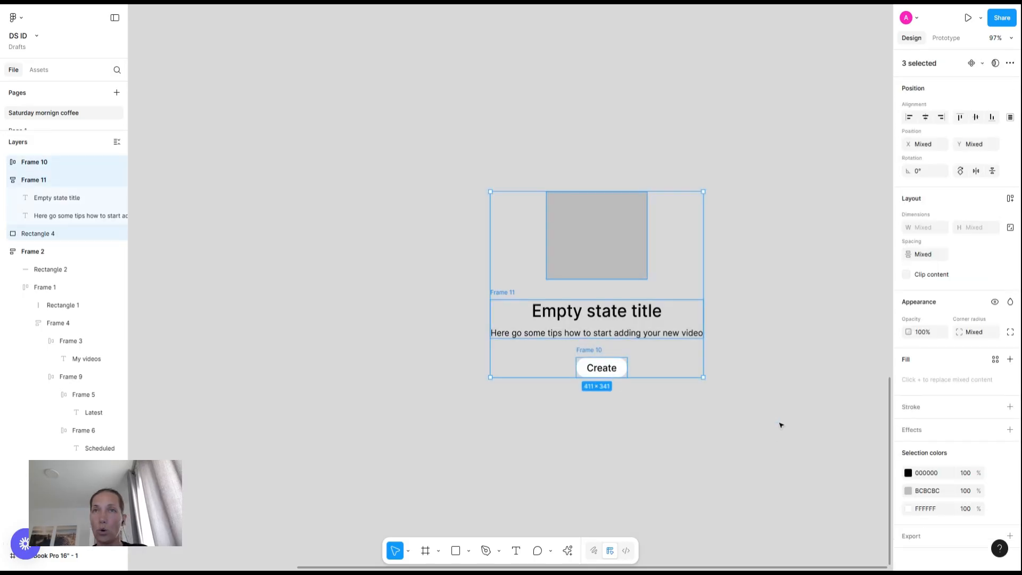
pyautogui.hotkey('shift', 'a')
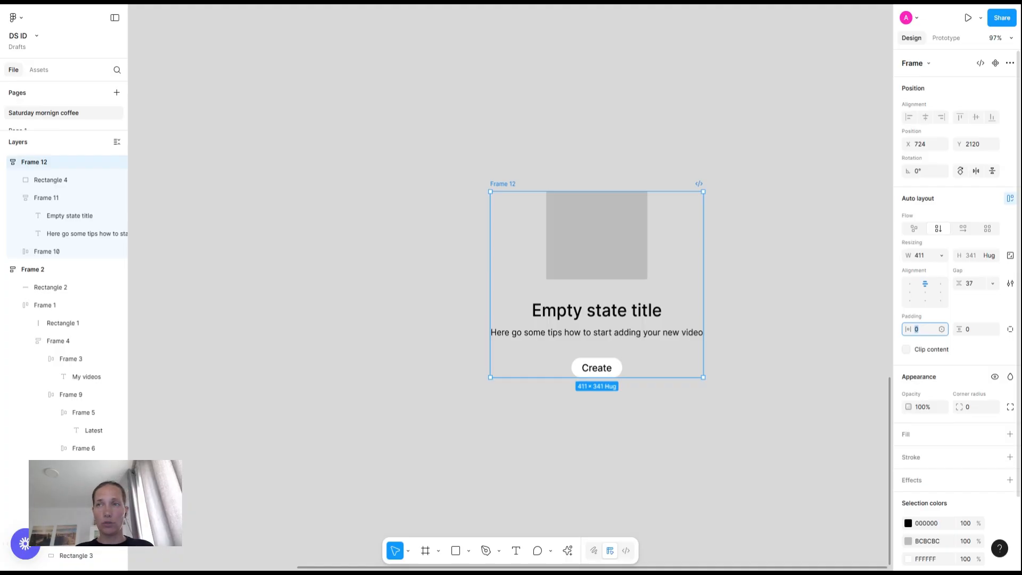
pyautogui.hotkey('shift', 'Up')
pyautogui.hotkey('shift', 'Up')
pyautogui.hotkey('shift', 'Up')
pyautogui.hotkey('shift', 'Up')
pyautogui.hotkey('shift', 'Up')
pyautogui.hotkey('shift', 'Up')
pyautogui.hotkey('shift', 'Up')
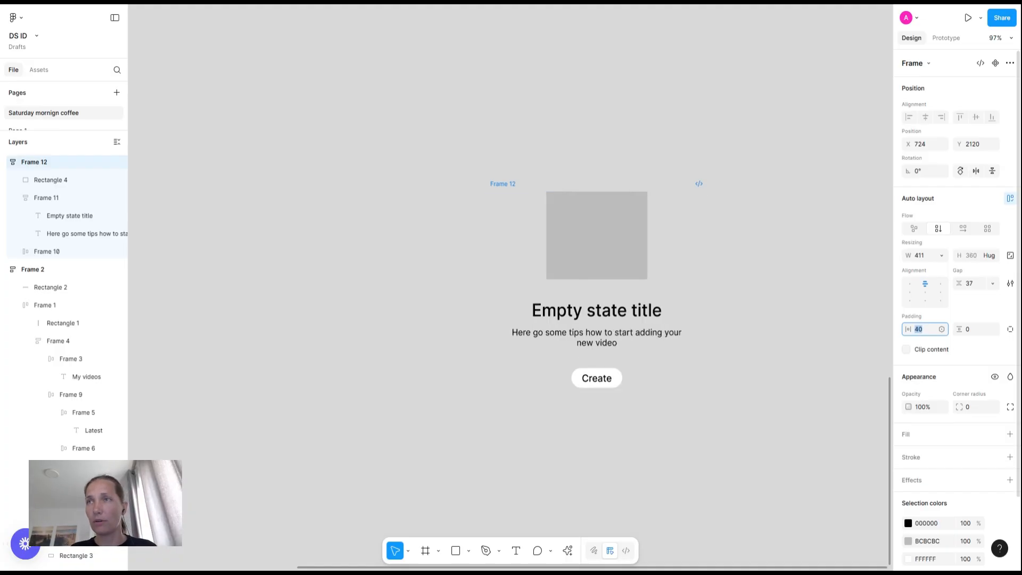
# - Set both the vertical and the horizontal padding of the empty-state frame to 80
pyautogui.click(978, 329)
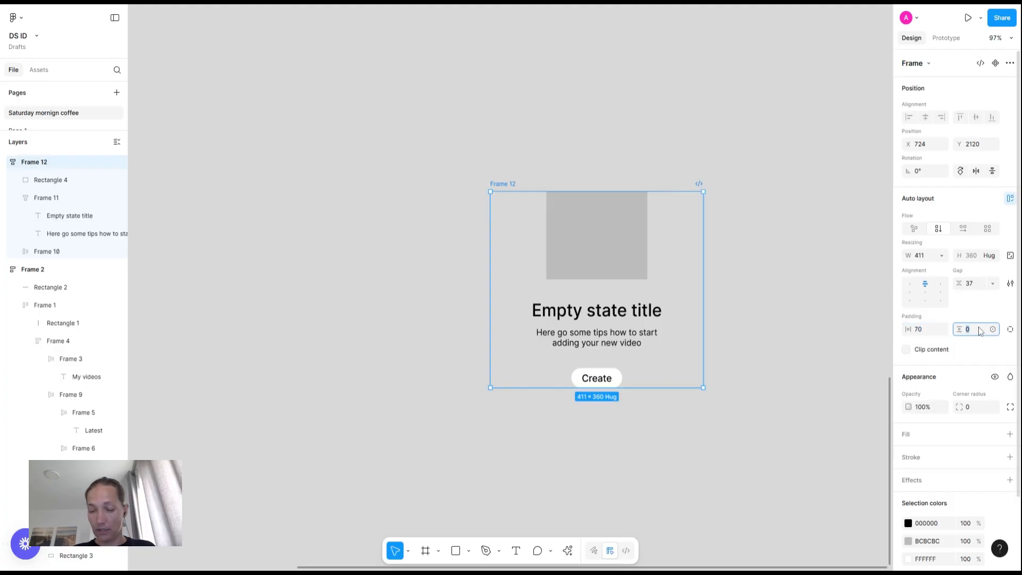
pyautogui.hotkey('shift', 'Up')
pyautogui.hotkey('shift', 'Up')
pyautogui.hotkey('shift', 'Up')
pyautogui.hotkey('shift', 'Up')
pyautogui.hotkey('shift', 'Up')
pyautogui.hotkey('shift', 'Up')
pyautogui.hotkey('shift', 'Up')
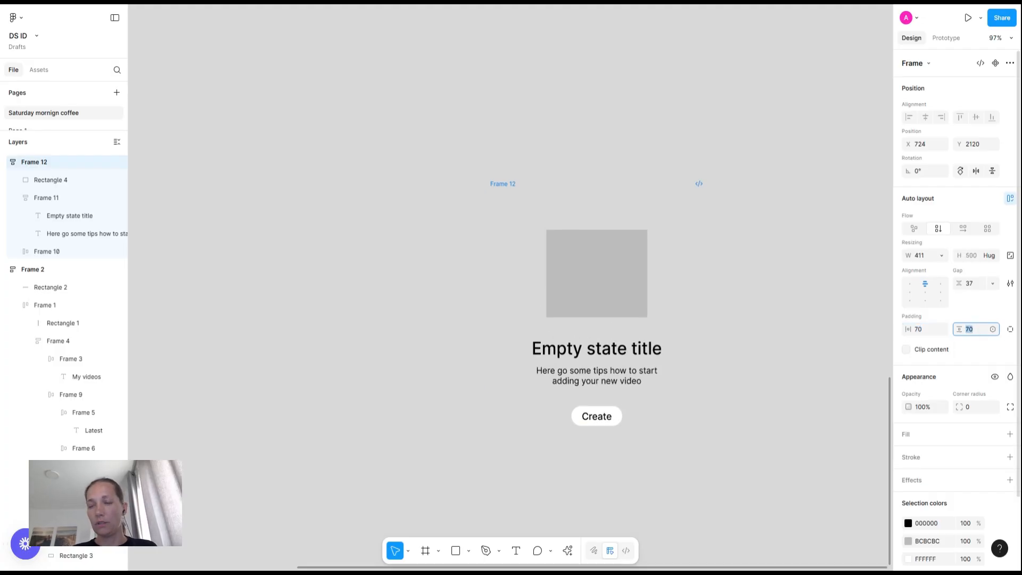
pyautogui.hotkey('shift', 'Up')
pyautogui.write('80')
pyautogui.press('Return')
# - Set the corner radius of the empty-state frame to 16
pyautogui.click(977, 407)
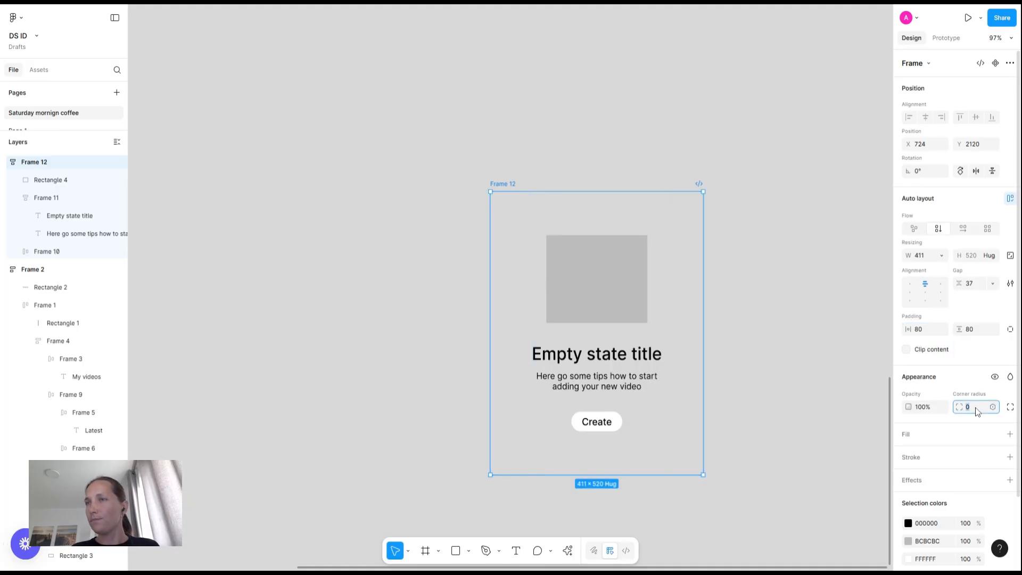
pyautogui.write('20')
pyautogui.press('Return')
pyautogui.click(969, 406)
pyautogui.write('16')
pyautogui.press('Return')
# - Add a stroke to the empty-state frame and make it dashed with a dash length of 16
pyautogui.click(1009, 457)
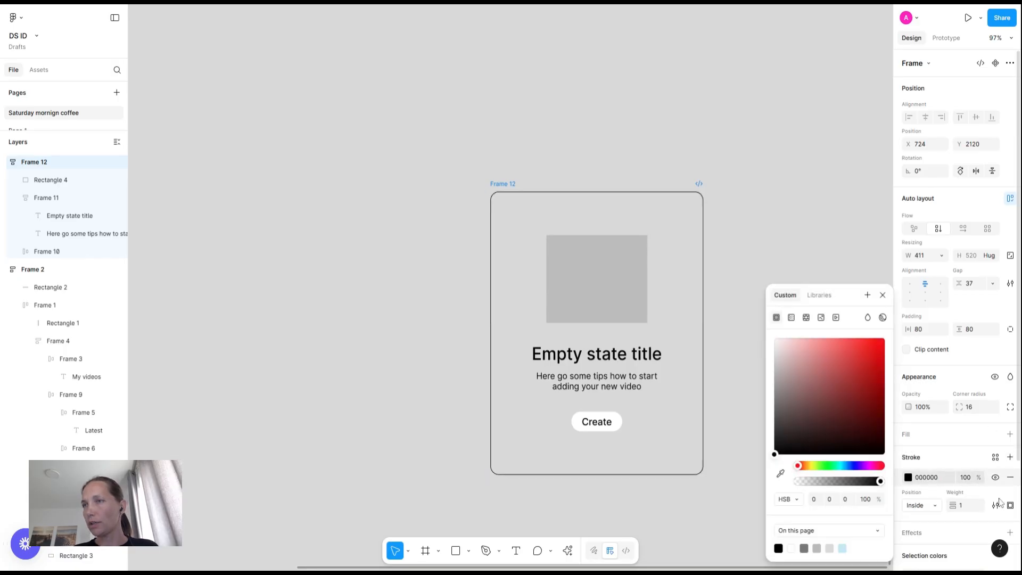
pyautogui.click(995, 505)
pyautogui.click(849, 498)
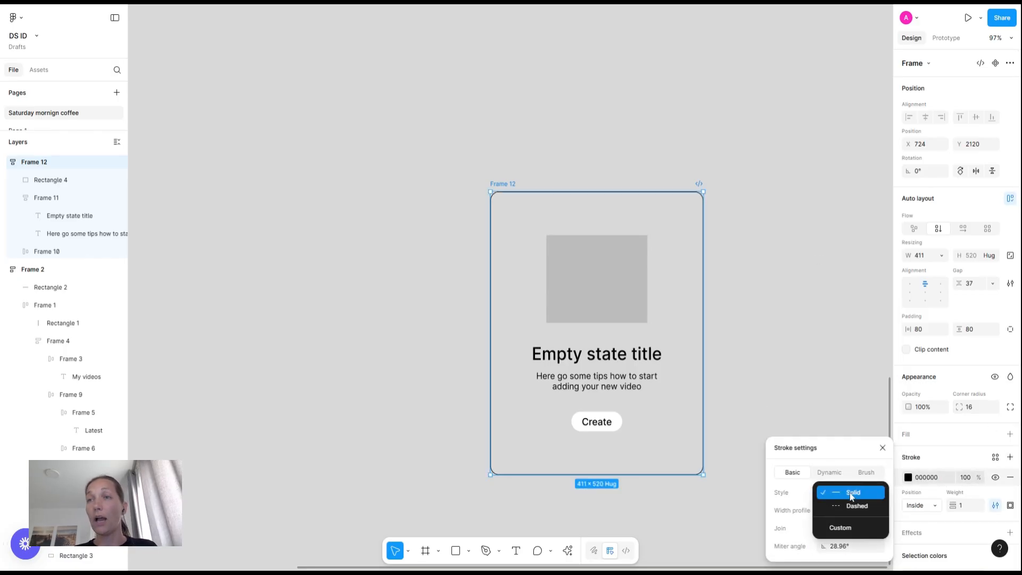
pyautogui.click(853, 504)
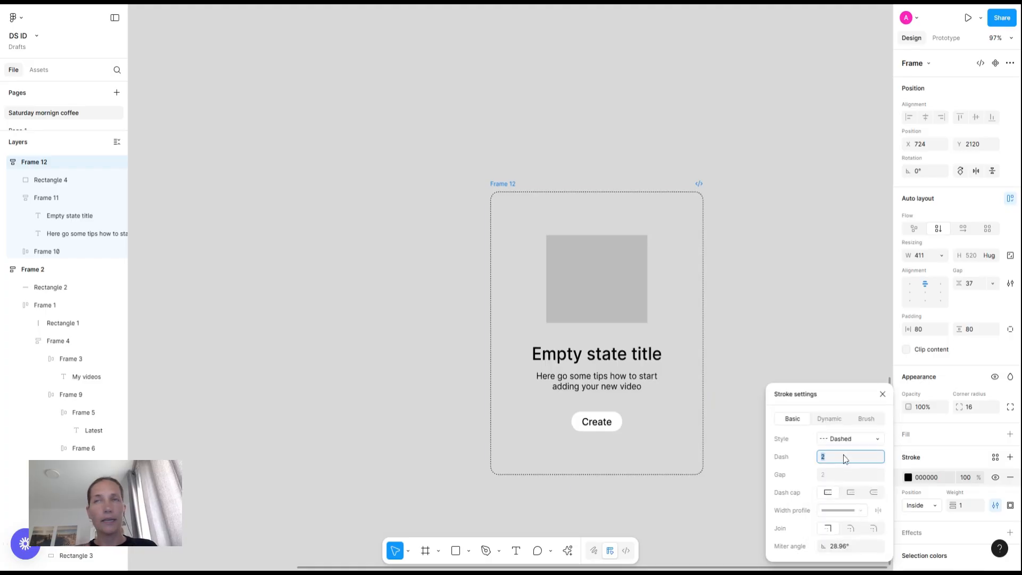
pyautogui.write('16')
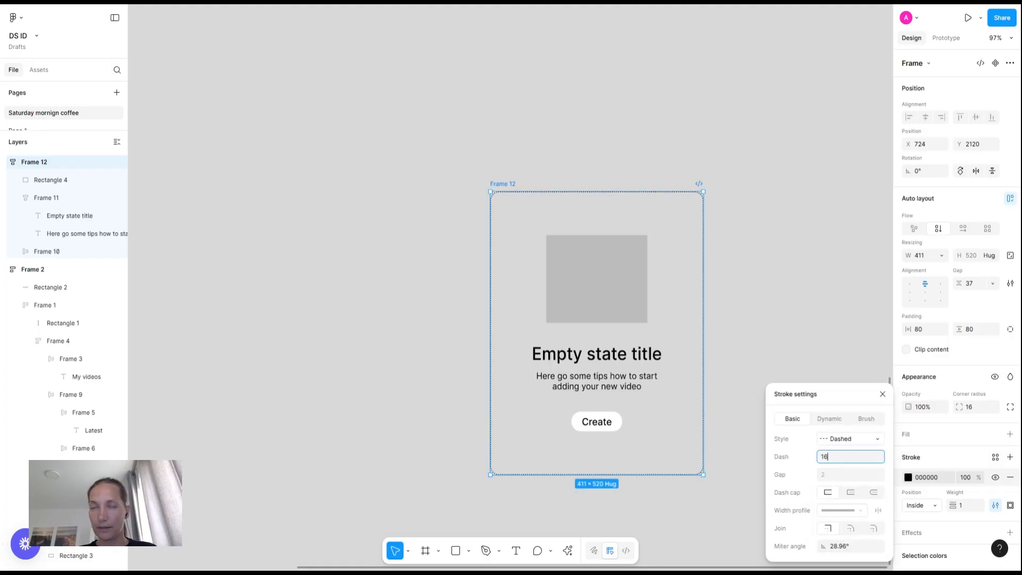
pyautogui.press('Return')
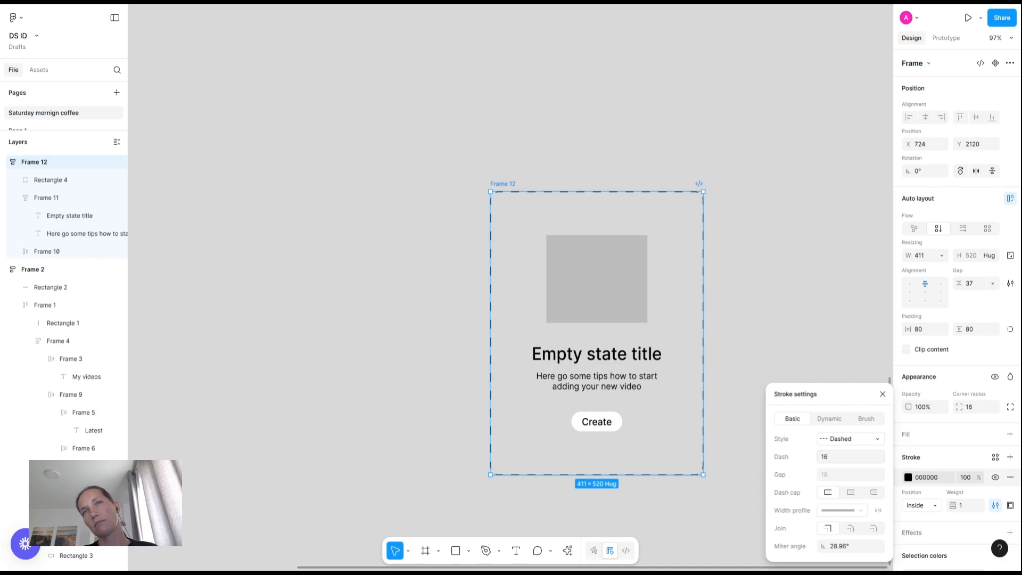
# - Change the dashed stroke's color to the light gray AEAEAE and clear the selection
pyautogui.click(908, 477)
pyautogui.moveTo(781, 368); pyautogui.dragTo(772, 380)
pyautogui.click(730, 254)
# - Cut the empty-state frame and use it to replace the white placeholder rectangle below the filter tags
pyautogui.scroll(-5, 730, 254)
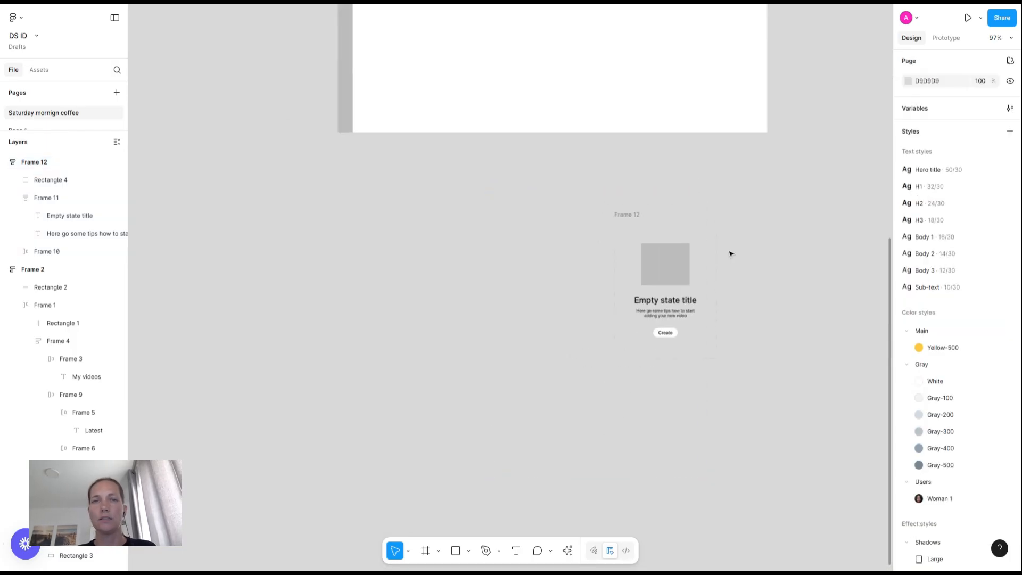
pyautogui.scroll(-5, 668, 251)
pyautogui.click(654, 234)
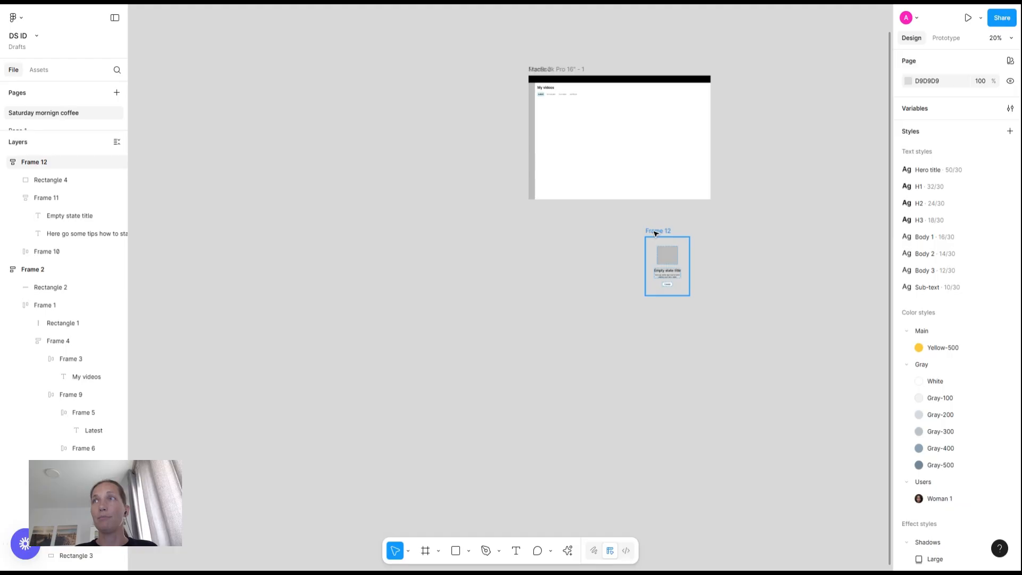
pyautogui.hotkey('ctrl', 'x')
pyautogui.doubleClick(605, 126)
pyautogui.doubleClick(605, 126)
pyautogui.doubleClick(606, 125)
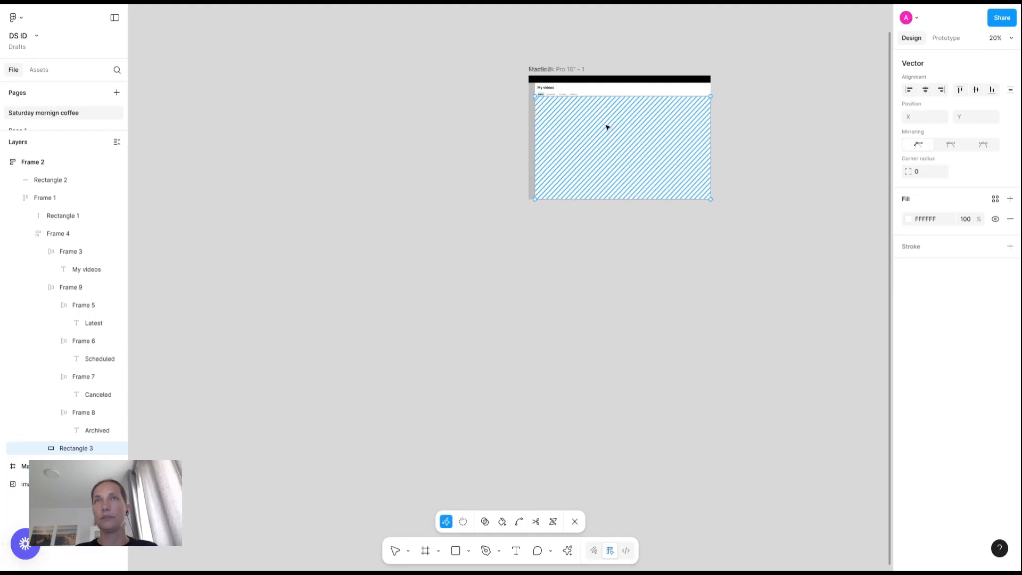
pyautogui.press('Escape')
pyautogui.hotkey('ctrl', 'shift', 'r')
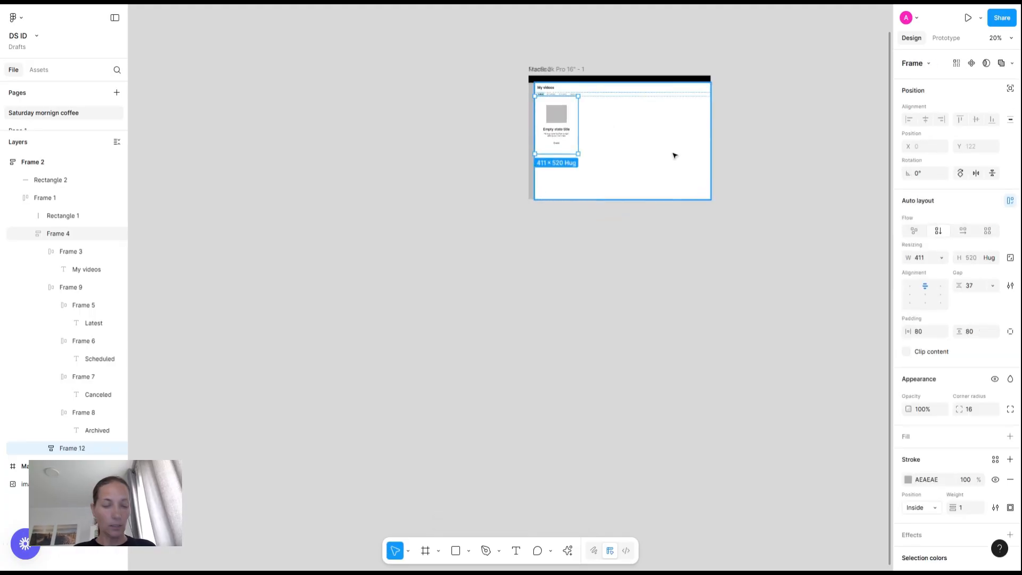
# - Wrap the empty-state frame in an auto layout frame that fills the container in width and height, with its content centered
pyautogui.hotkey('shift', 'a')
pyautogui.click(942, 261)
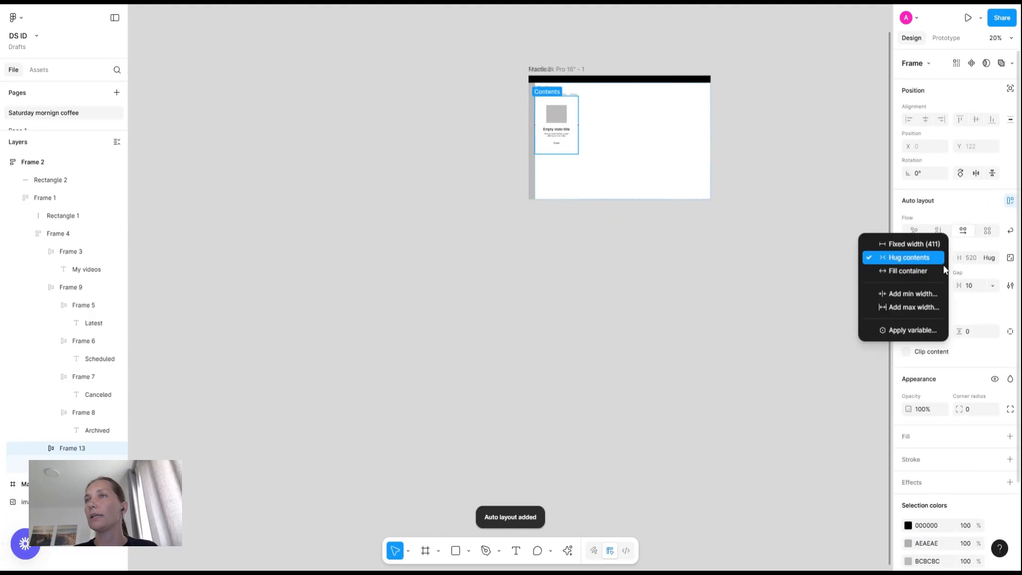
pyautogui.click(937, 271)
pyautogui.click(990, 259)
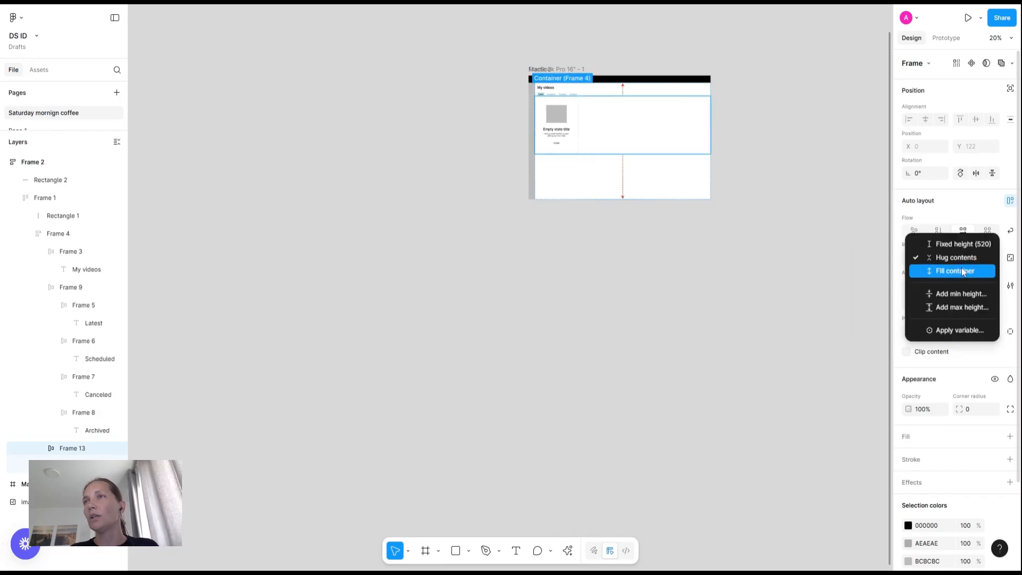
pyautogui.click(955, 271)
pyautogui.click(925, 295)
# - Widen the dashed empty-state frame to about 598 and set its padding to 60 horizontal and 100 vertical
pyautogui.scroll(5, 634, 168)
pyautogui.scroll(2, 626, 178)
pyautogui.click(615, 189)
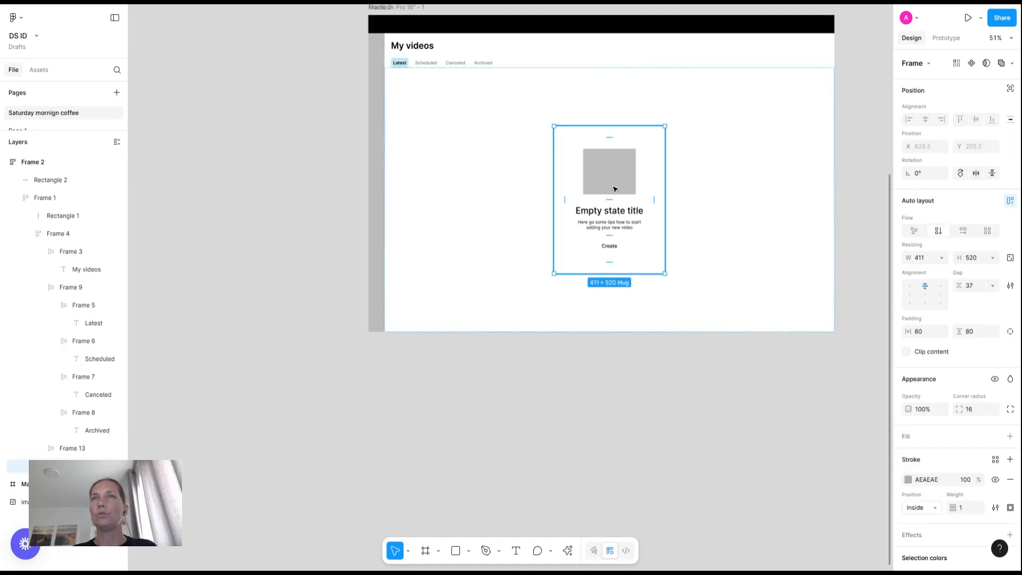
pyautogui.moveTo(665, 176); pyautogui.dragTo(690, 173)
pyautogui.click(925, 336)
pyautogui.click(970, 331)
pyautogui.write('90')
pyautogui.press('Return')
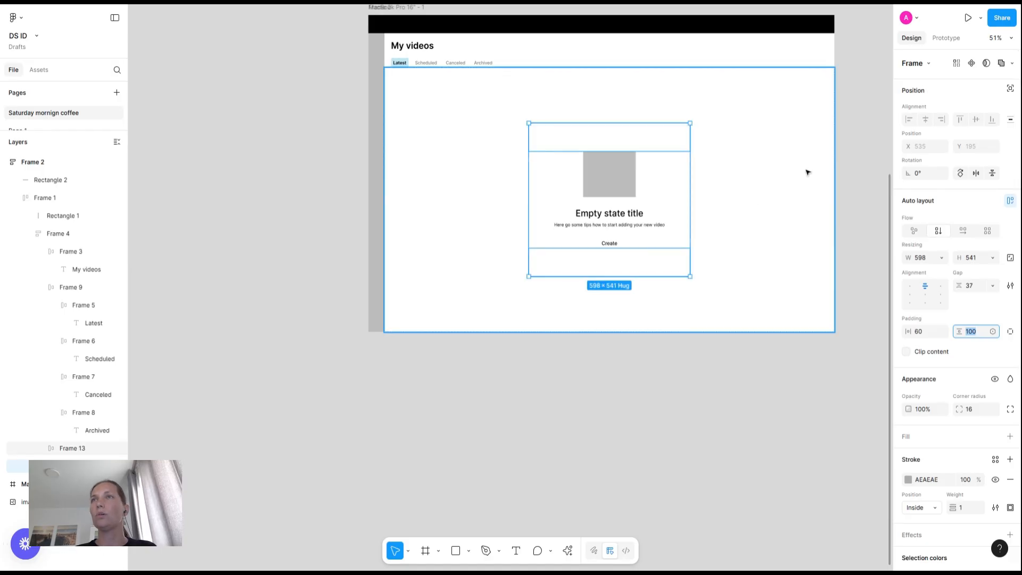
pyautogui.click(860, 183)
# - Add a text object reading "video-camera" on the empty canvas below the page
pyautogui.scroll(3, 618, 170)
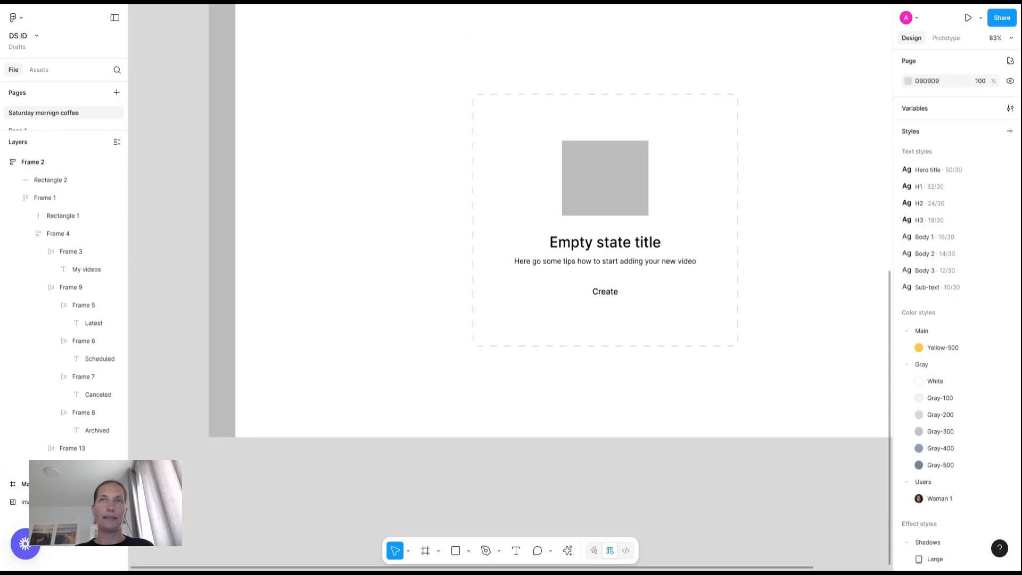
pyautogui.scroll(-3, 607, 176)
pyautogui.scroll(2, 599, 340)
pyautogui.scroll(-5, 599, 341)
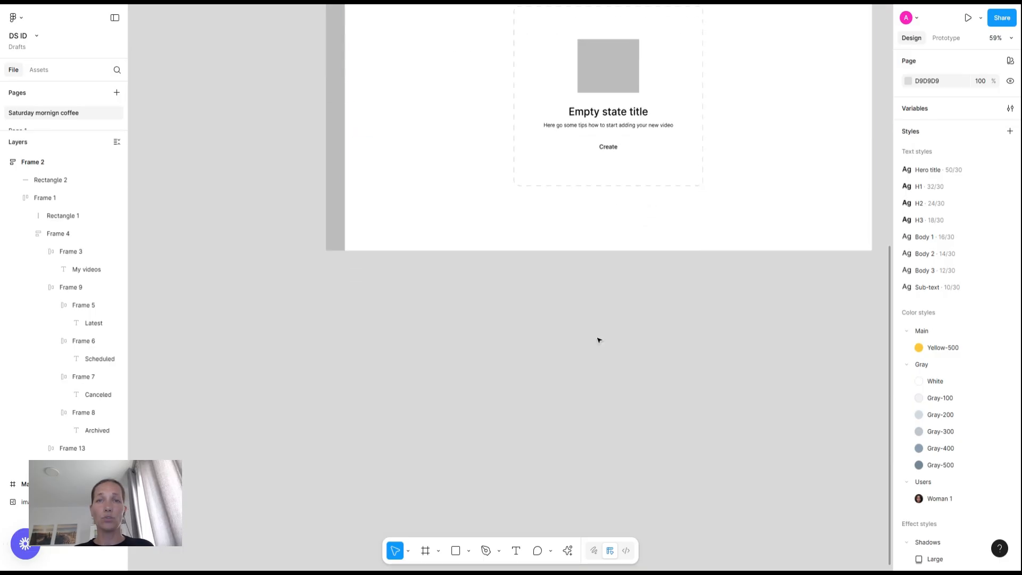
pyautogui.press('t')
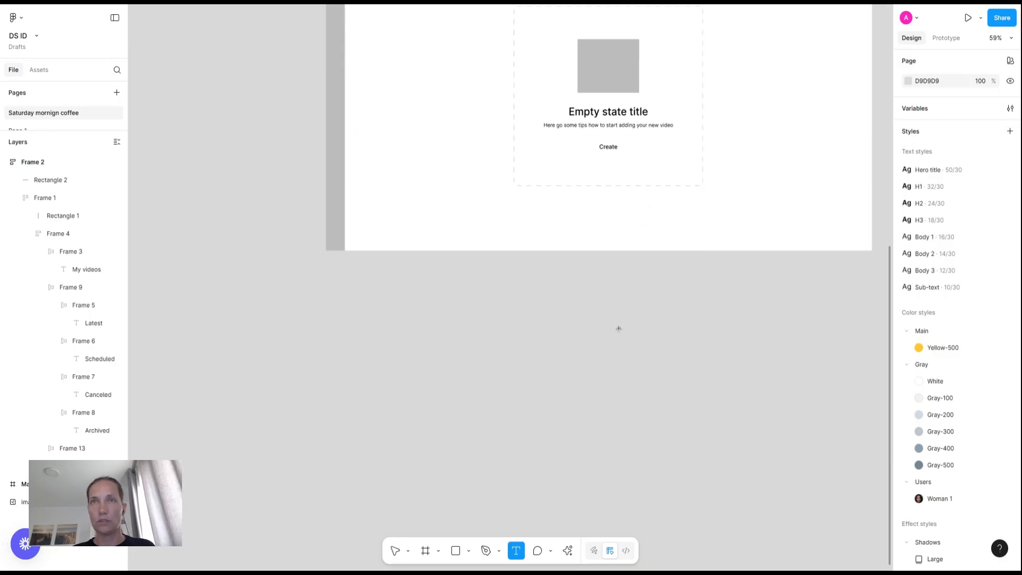
pyautogui.click(620, 328)
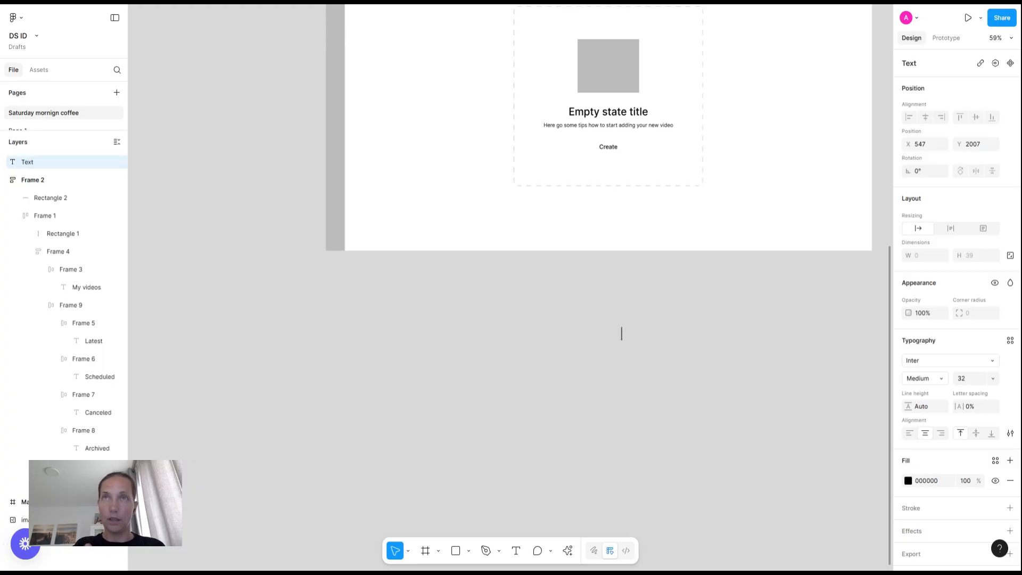
pyautogui.write('video')
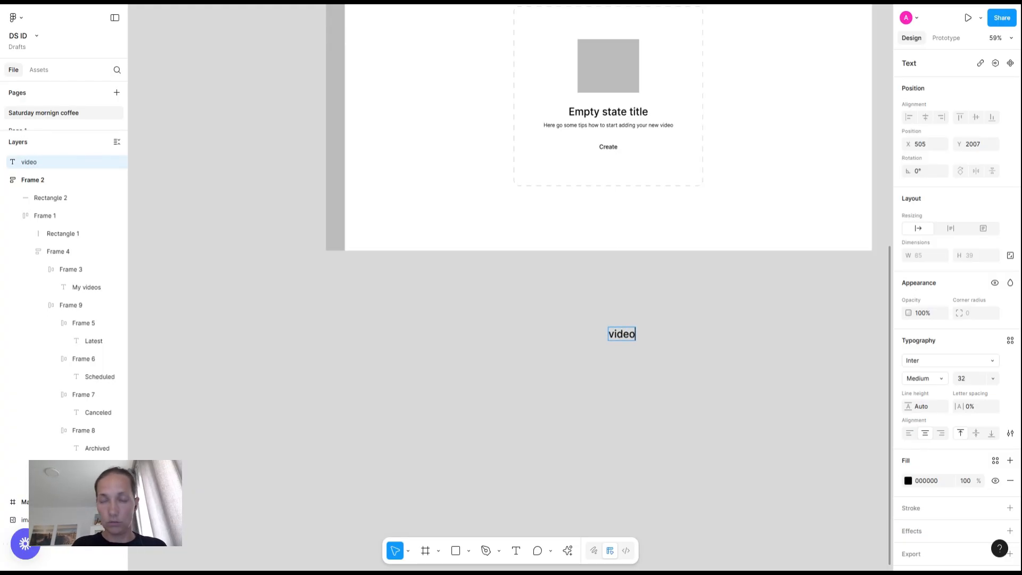
pyautogui.write('-camera')
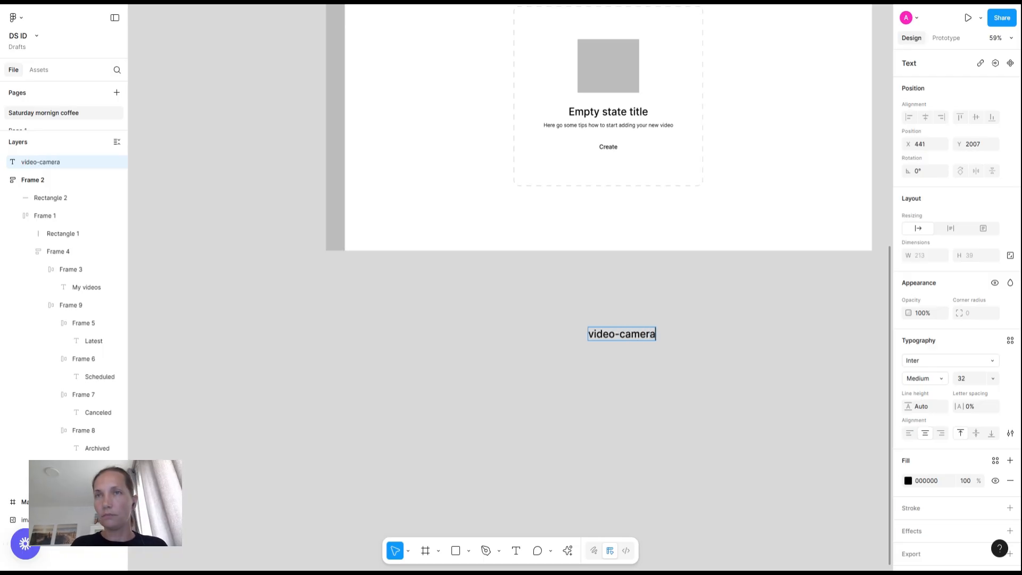
# - Turn the "video-camera" text into an icon by applying the font Font Awesome 6 Pro in the Light style
pyautogui.hotkey('ctrl', 'a')
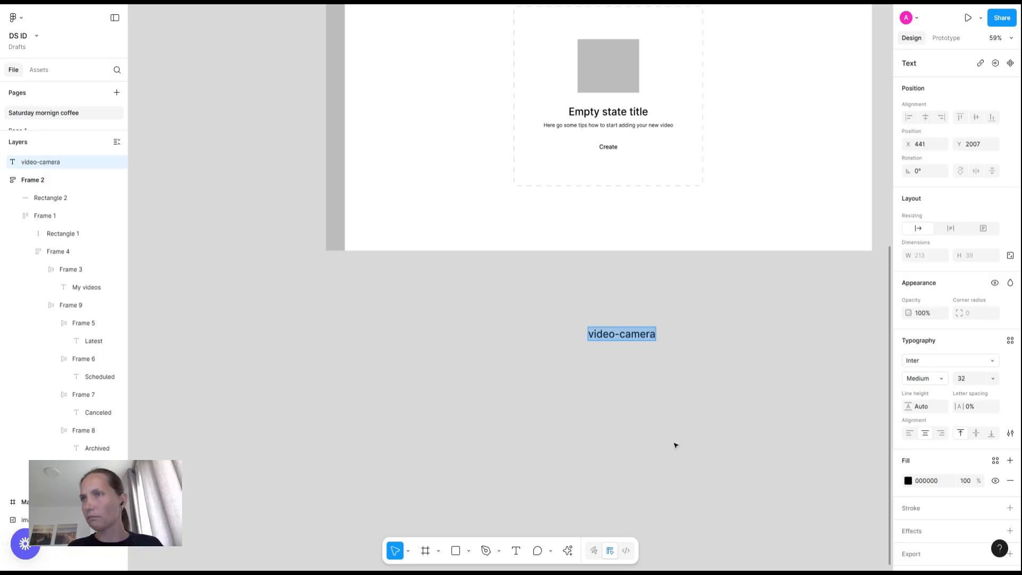
pyautogui.click(955, 360)
pyautogui.write('font')
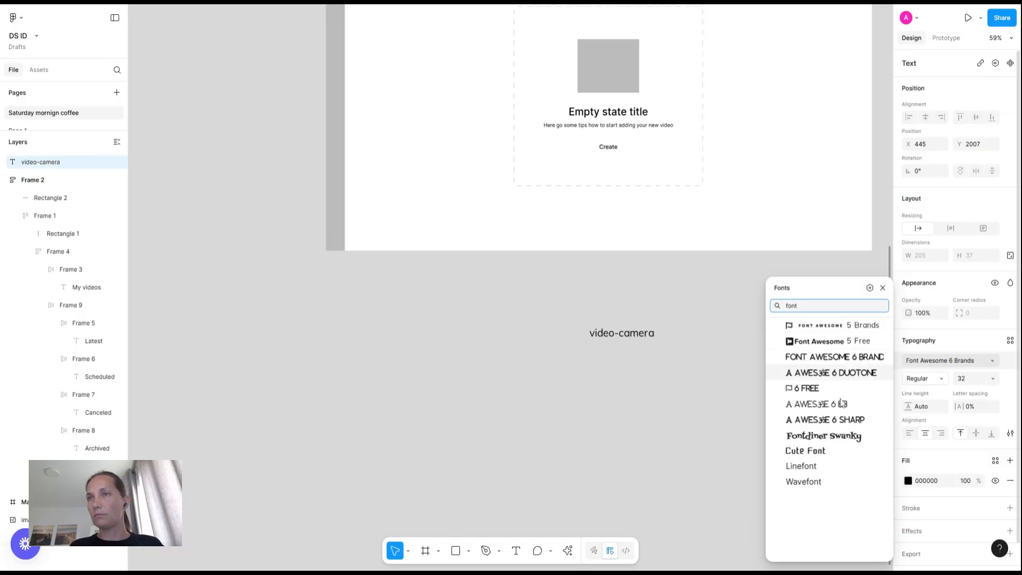
pyautogui.click(845, 406)
pyautogui.click(934, 378)
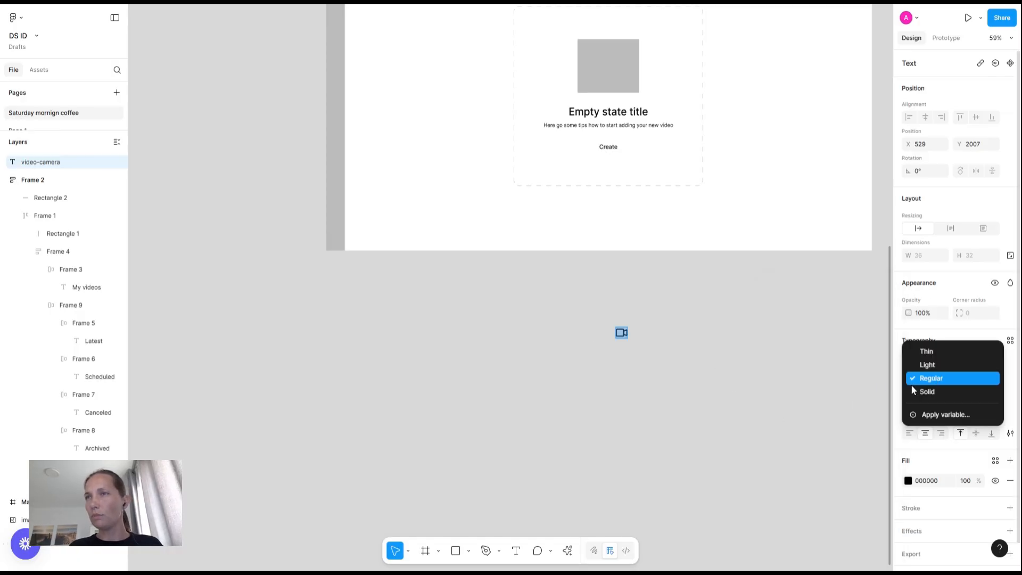
pyautogui.click(932, 365)
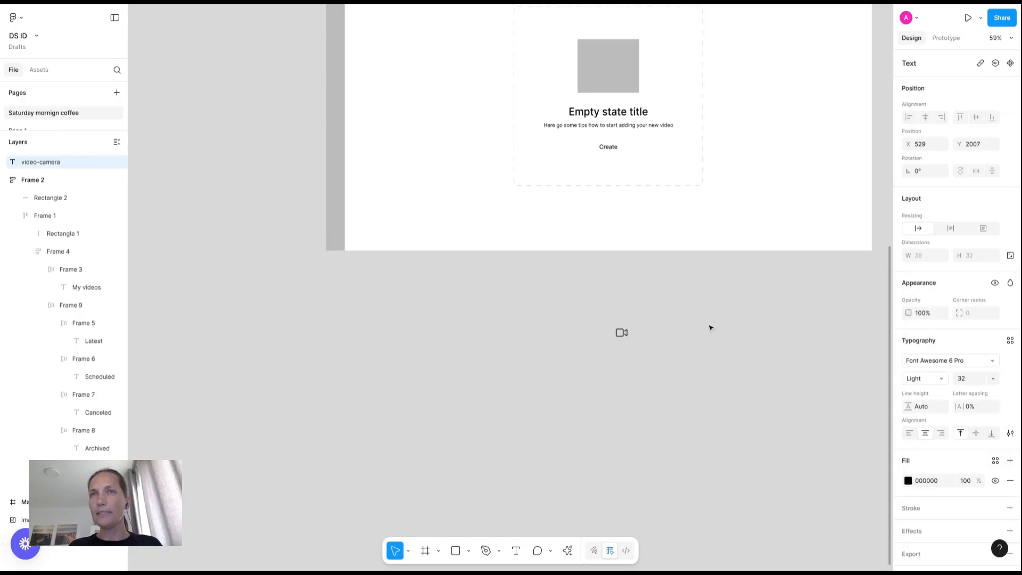
# - Change the camera icon's fill to the grayish blue 95ACC7
pyautogui.click(908, 481)
pyautogui.moveTo(826, 467); pyautogui.dragTo(847, 466)
pyautogui.moveTo(805, 368)
pyautogui.mouseDown()
pyautogui.moveTo(798, 354)
pyautogui.moveTo(804, 369)
pyautogui.mouseUp()
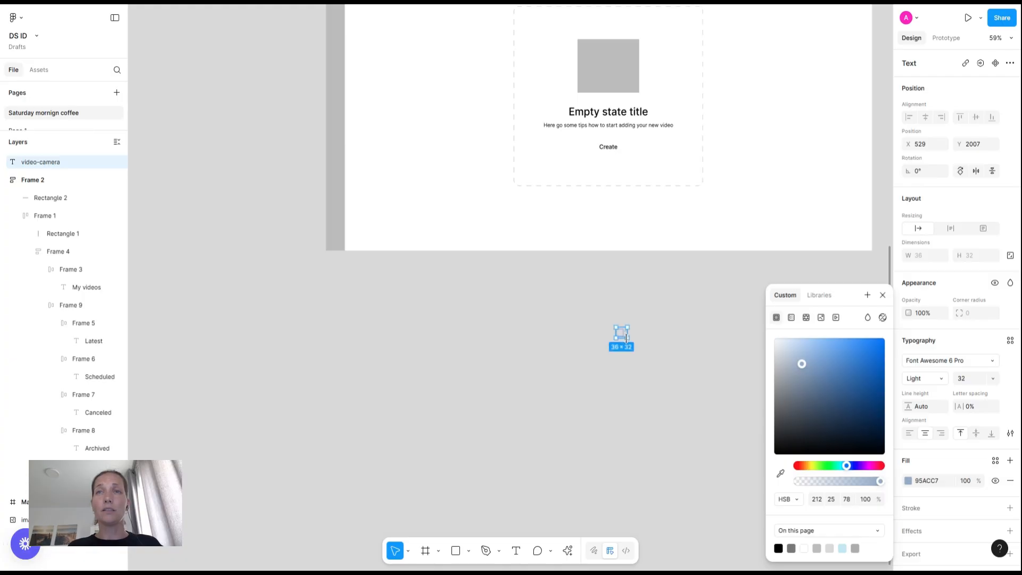
# - Cut the camera icon and replace the gray rectangle in the empty-state block with it
pyautogui.press('Delete')
pyautogui.click(677, 55)
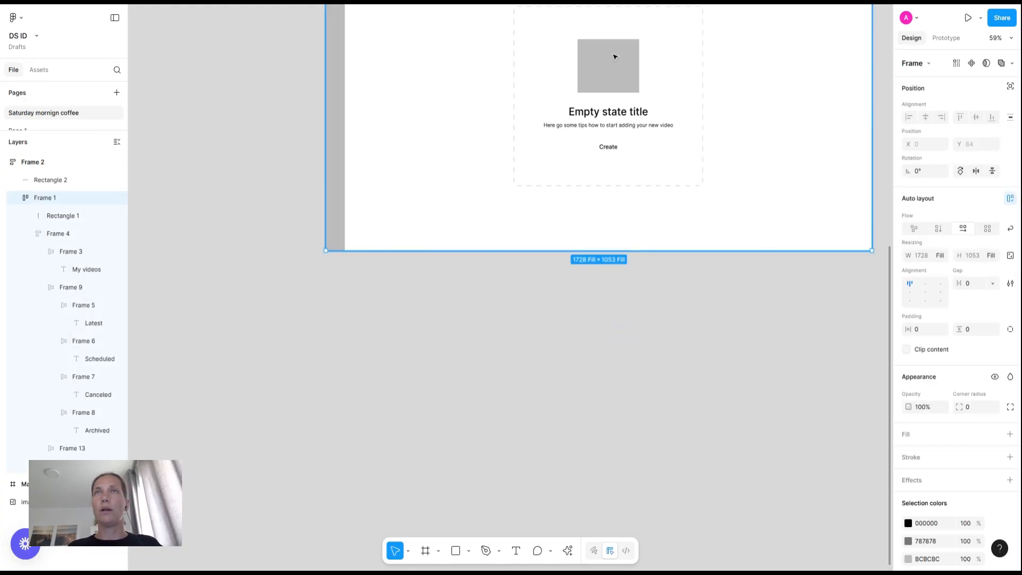
pyautogui.doubleClick(614, 56)
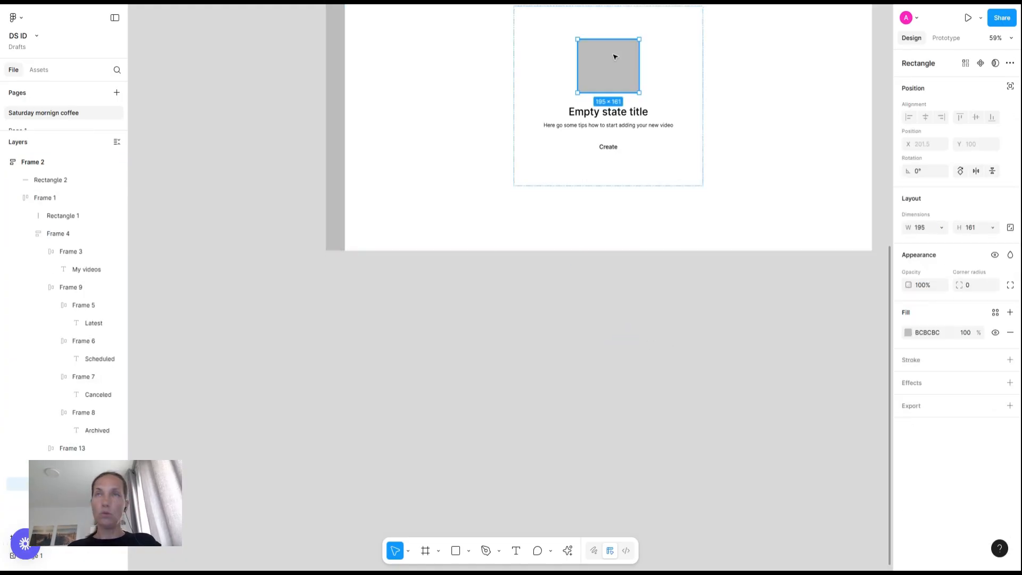
pyautogui.hotkey('ctrl', 'shift', 'r')
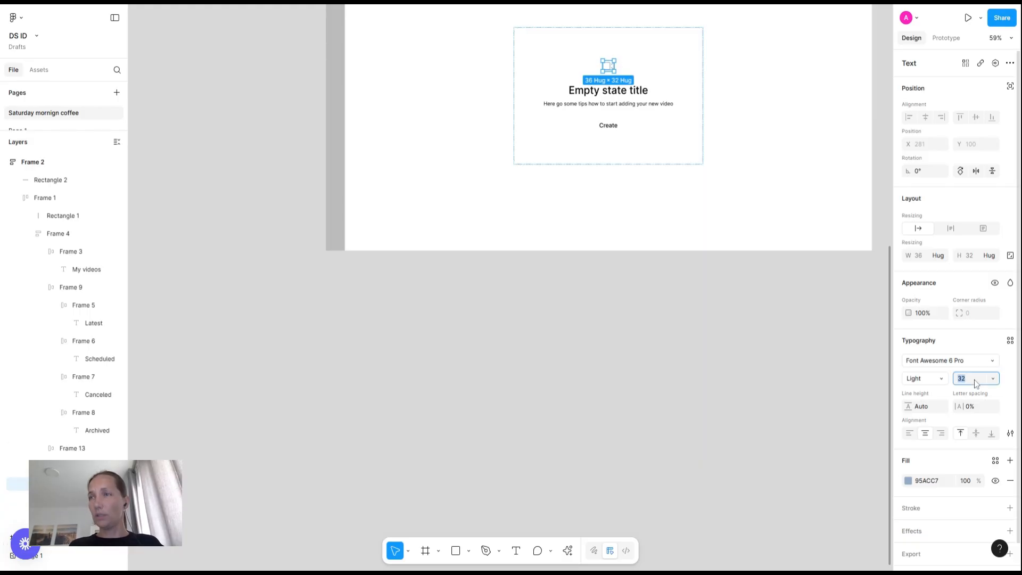
# - Set the camera icon's font size to 92 and its font style to Thin, and clear the selection
pyautogui.hotkey('shift', 'Up')
pyautogui.hotkey('shift', 'Up')
pyautogui.hotkey('shift', 'Up')
pyautogui.hotkey('shift', 'Up')
pyautogui.hotkey('shift', 'Up')
pyautogui.hotkey('shift', 'Up')
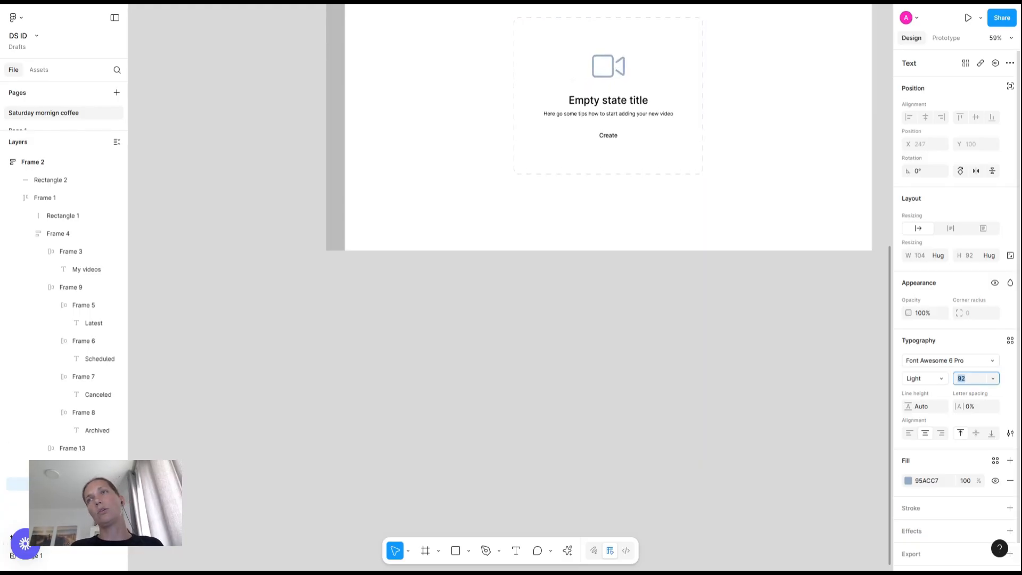
pyautogui.click(926, 379)
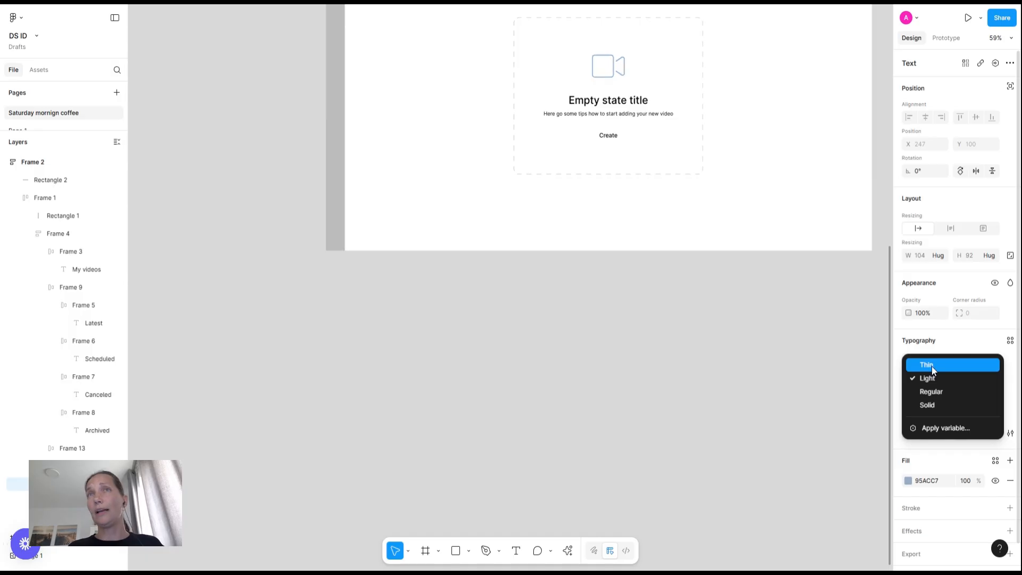
pyautogui.click(926, 364)
pyautogui.click(773, 348)
# - Set the font size of the "Empty state title" text to 24
pyautogui.scroll(5, 772, 348)
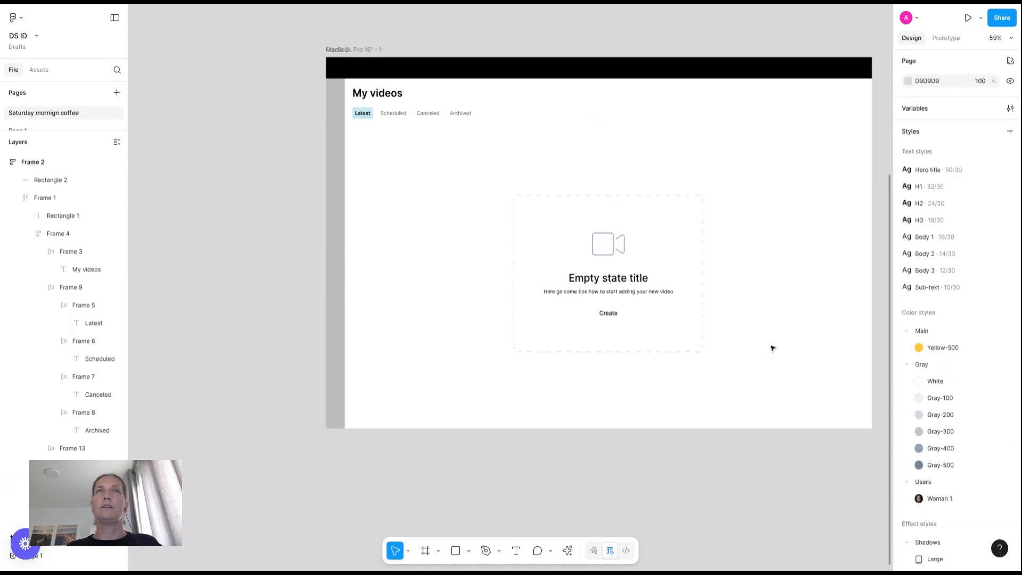
pyautogui.scroll(-1, 641, 260)
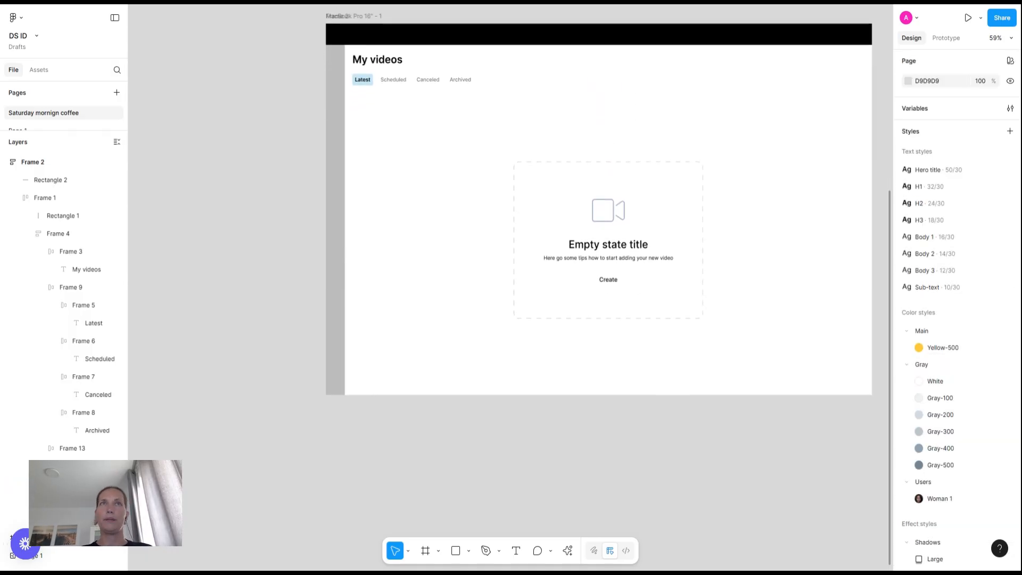
pyautogui.doubleClick(625, 243)
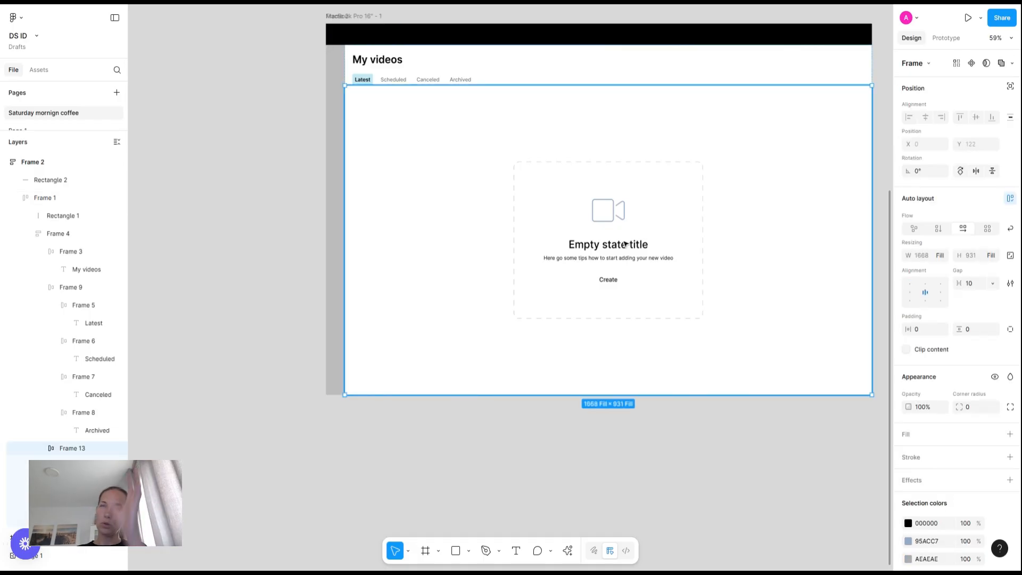
pyautogui.click(616, 248)
pyautogui.click(615, 248)
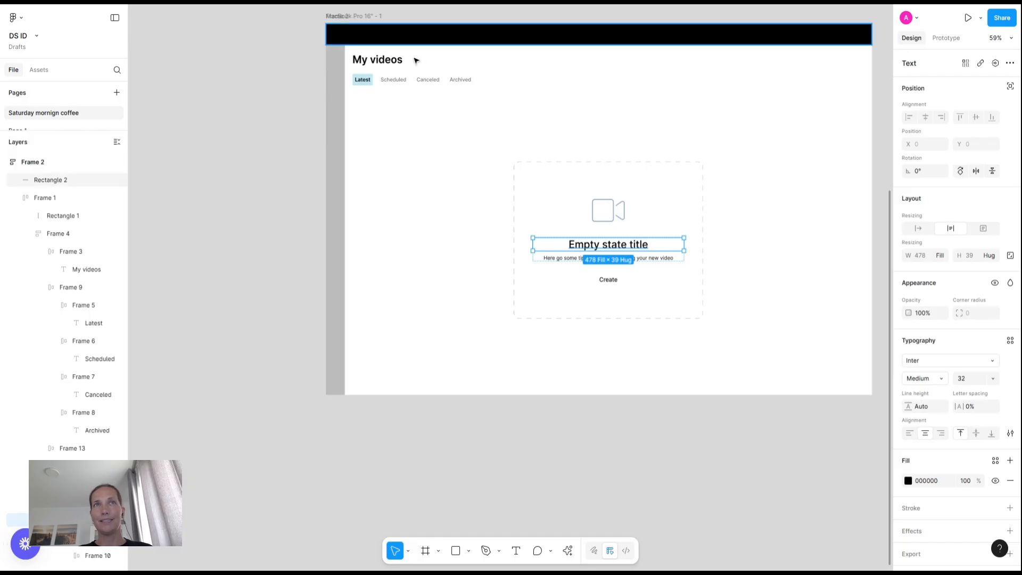
pyautogui.click(981, 382)
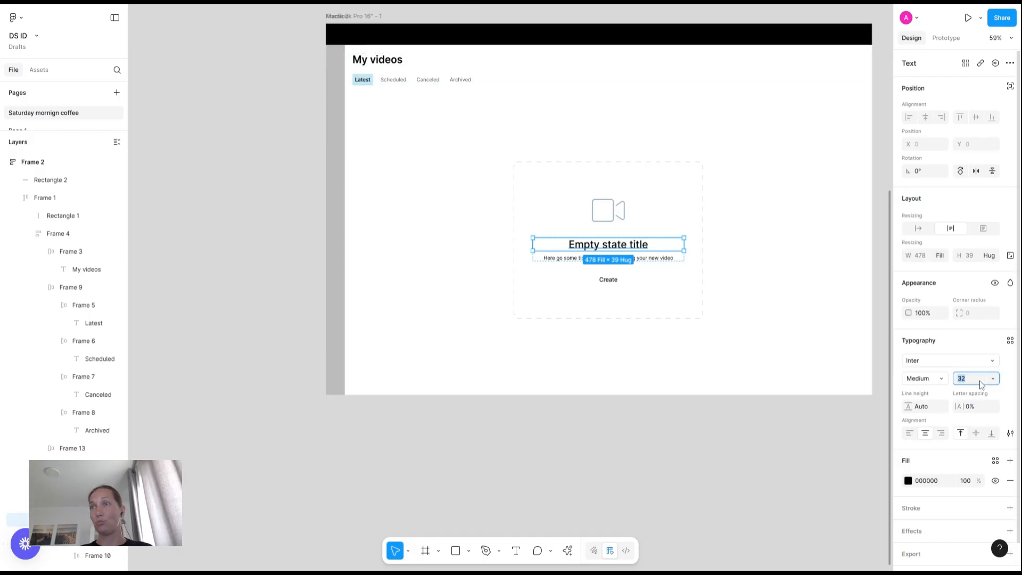
pyautogui.write('24')
pyautogui.press('Return')
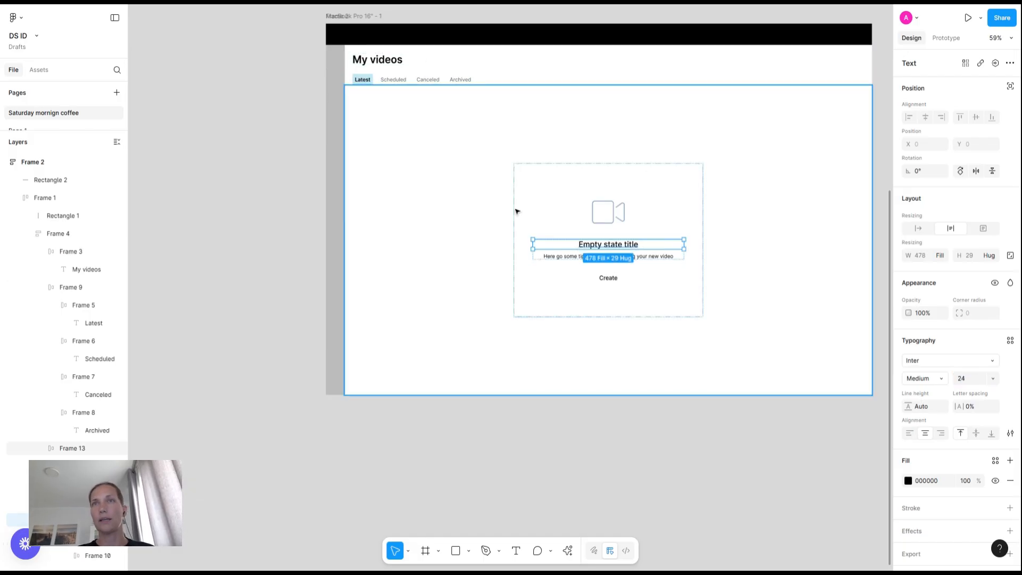
# - Fill the Create button with the grayish blue 95ACC7 sampled from the camera icon
pyautogui.keyDown('ctrl'); pyautogui.scroll(3, 685, 276); pyautogui.keyUp('ctrl')
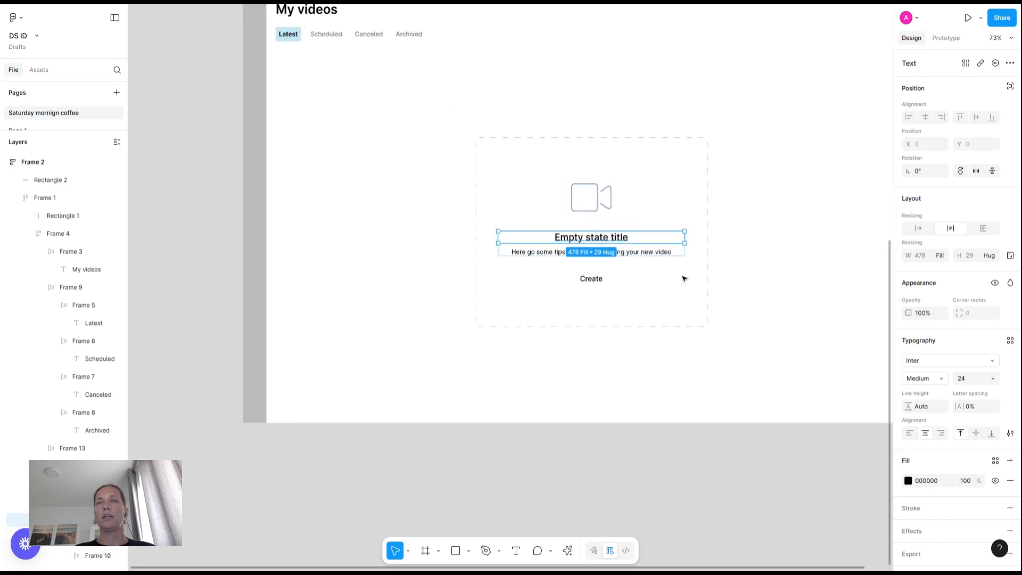
pyautogui.click(592, 278)
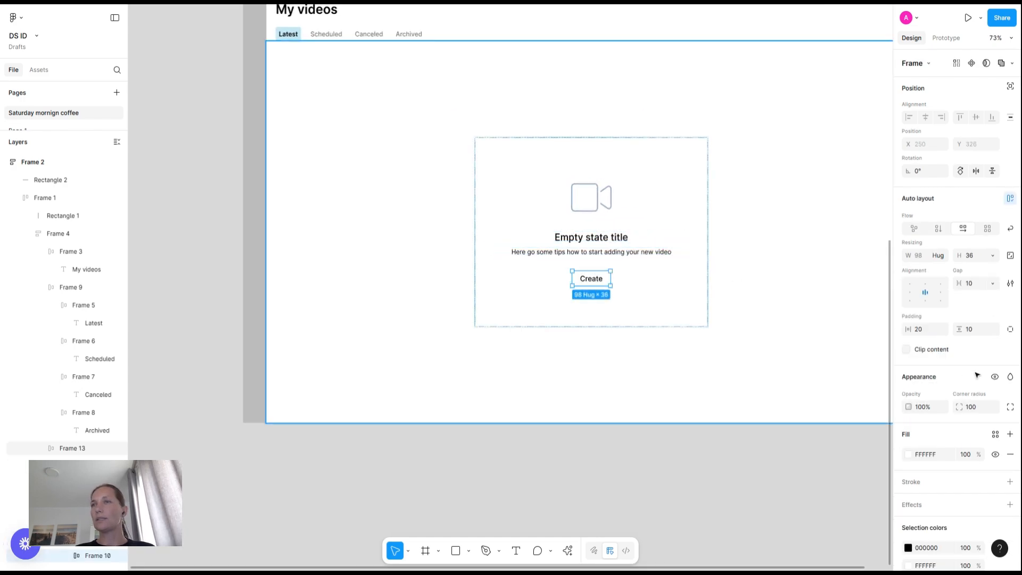
pyautogui.click(908, 454)
pyautogui.keyDown('ctrl'); pyautogui.scroll(8, 622, 232); pyautogui.keyUp('ctrl')
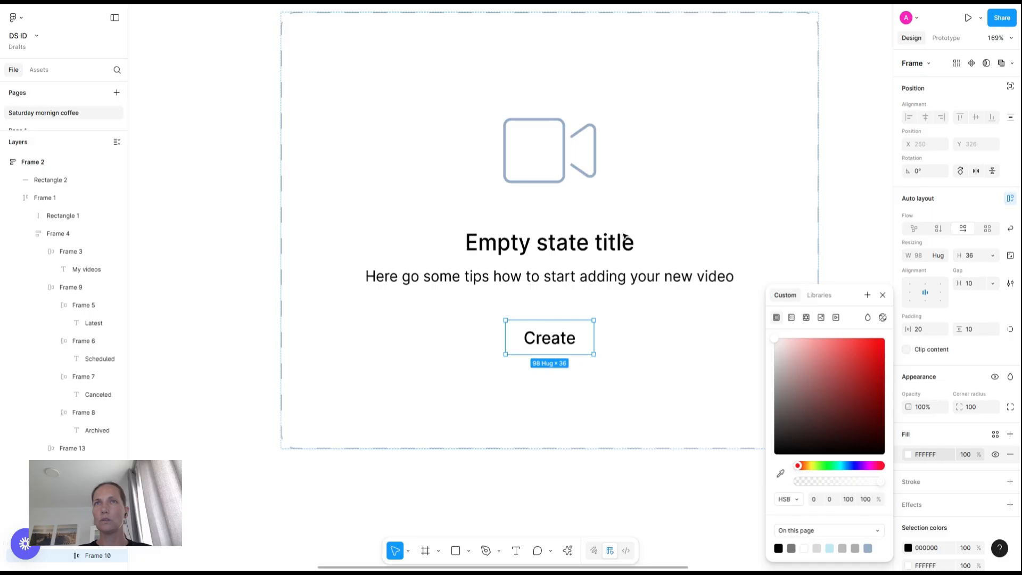
pyautogui.click(780, 473)
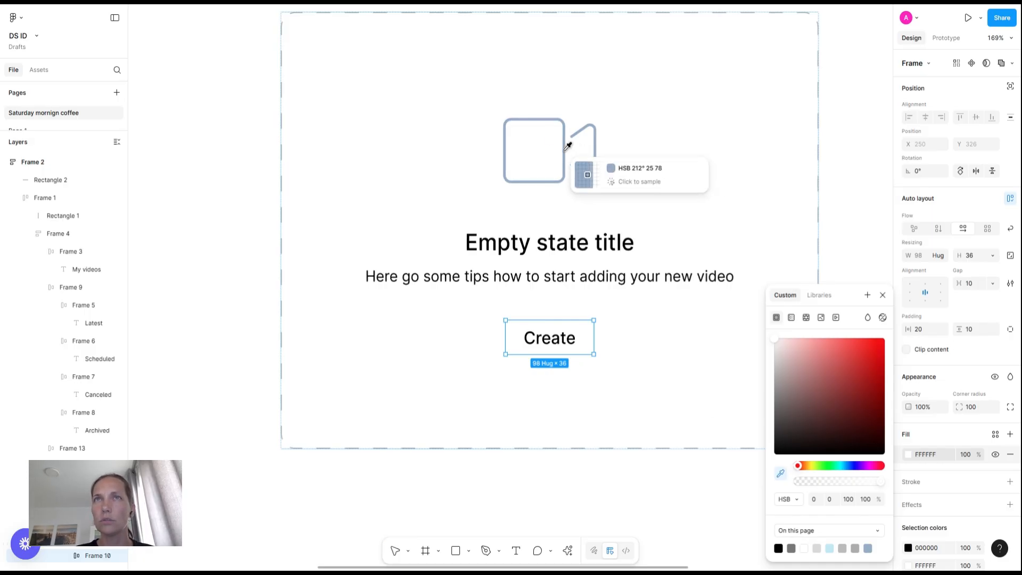
pyautogui.click(565, 148)
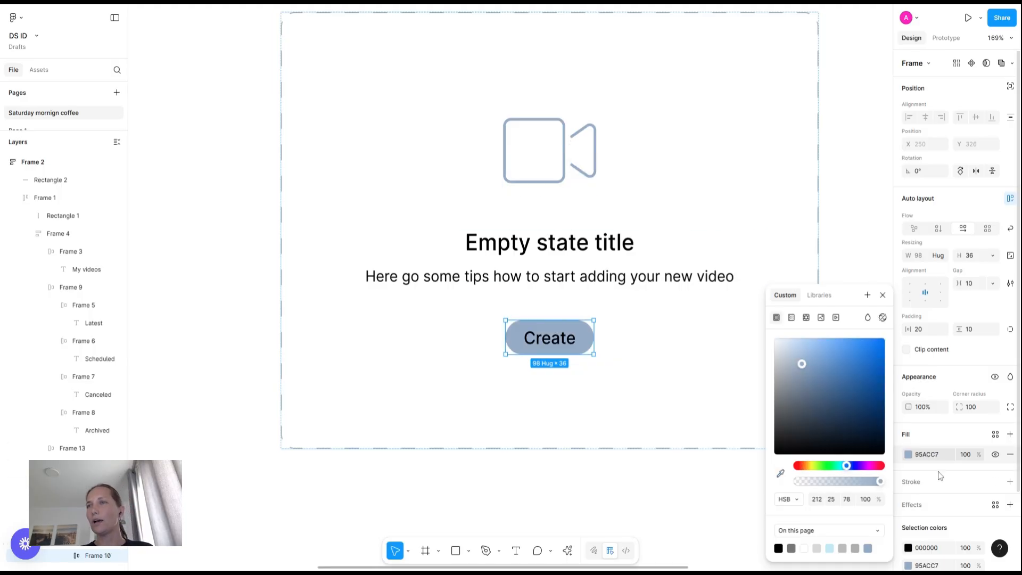
# - Turn on the contrast check for the Create label's fill, try light gray DFDDDD, and return the label to black
pyautogui.doubleClick(562, 339)
pyautogui.click(908, 481)
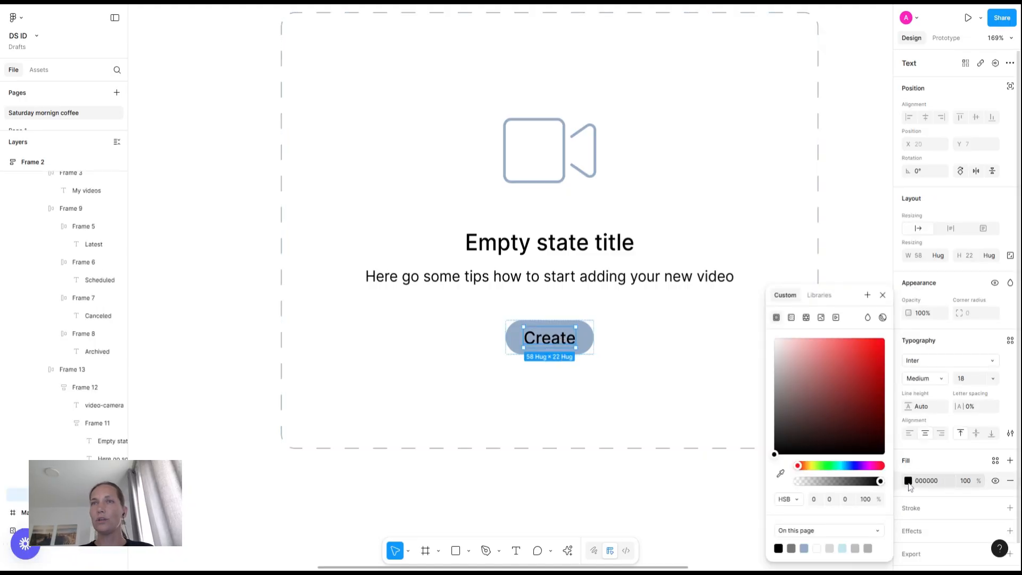
pyautogui.click(882, 318)
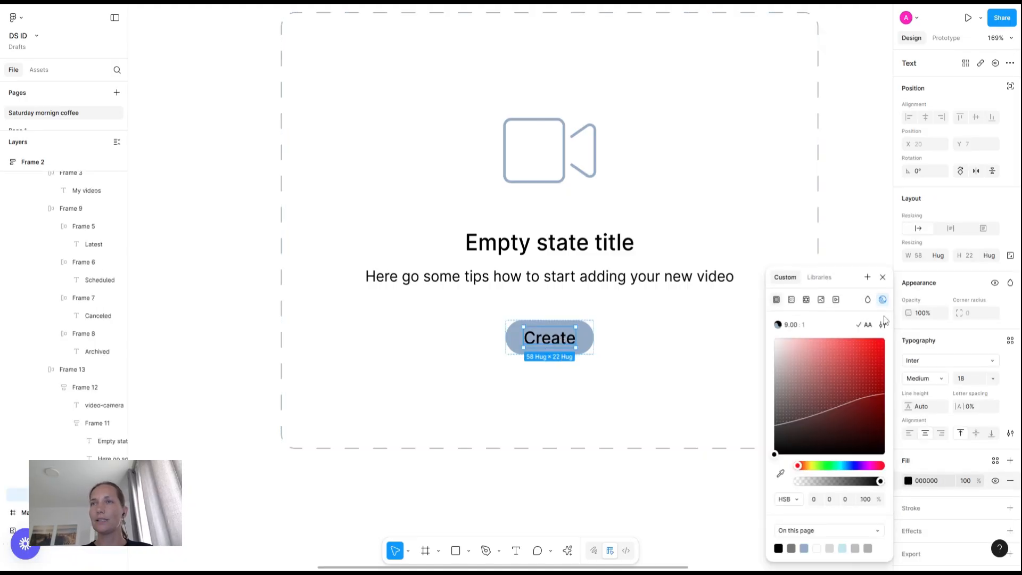
pyautogui.moveTo(774, 359)
pyautogui.mouseDown()
pyautogui.moveTo(779, 349)
pyautogui.moveTo(775, 359)
pyautogui.mouseUp()
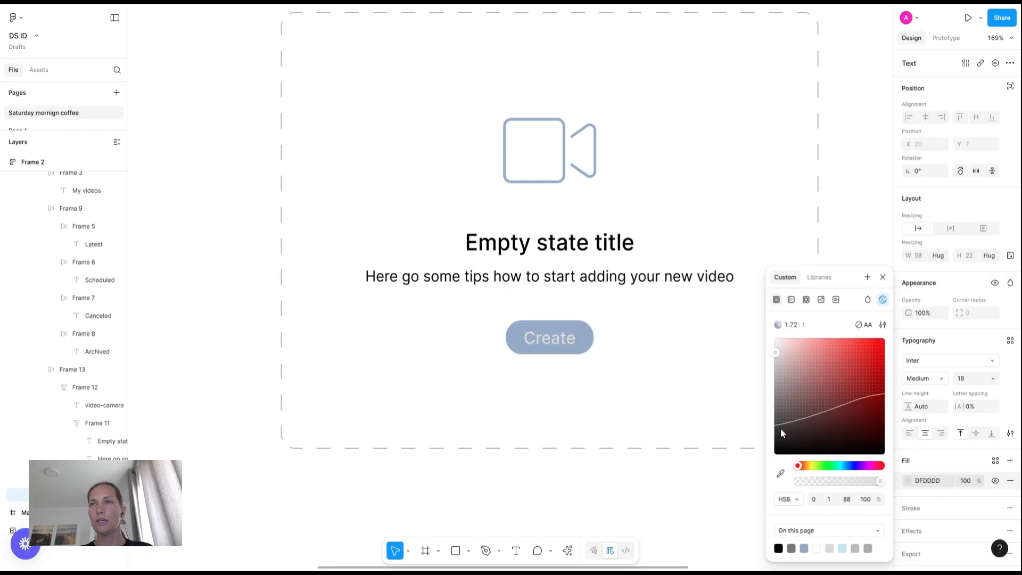
pyautogui.moveTo(777, 437); pyautogui.dragTo(774, 466)
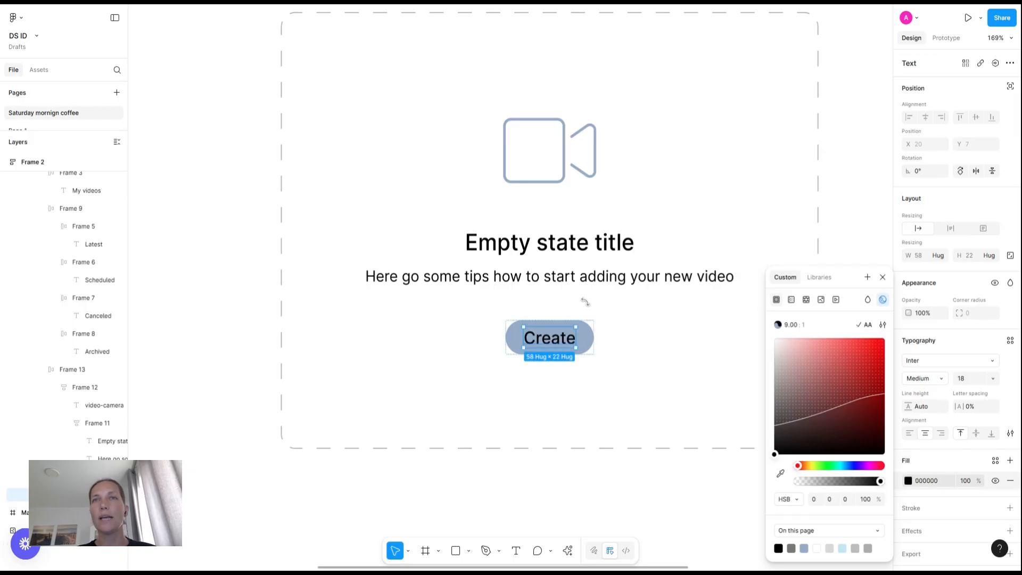
# - Darken the Create button's fill to the near-black 01070D
pyautogui.click(578, 336)
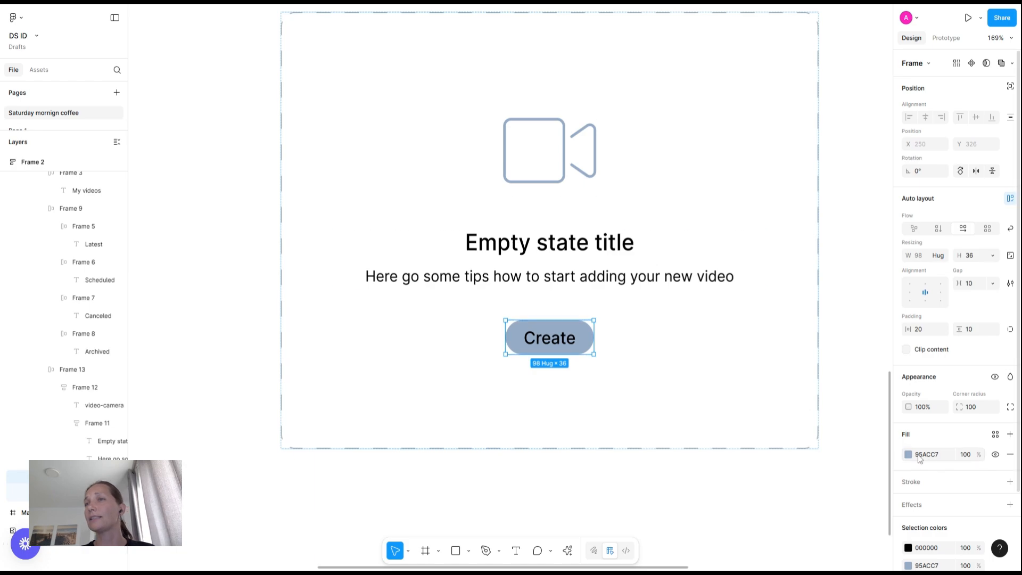
pyautogui.click(908, 455)
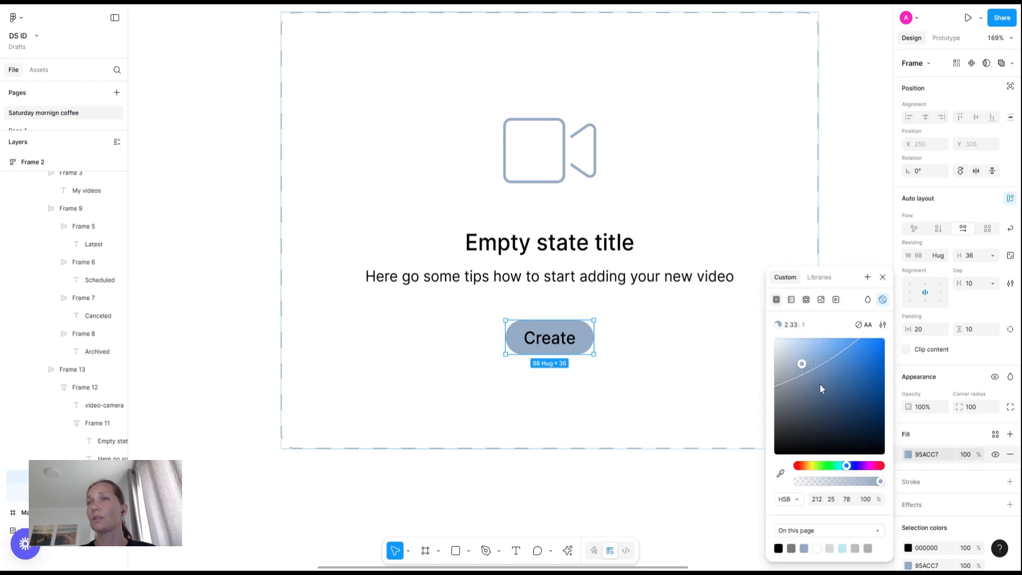
pyautogui.click(798, 359)
pyautogui.moveTo(797, 359); pyautogui.dragTo(879, 456)
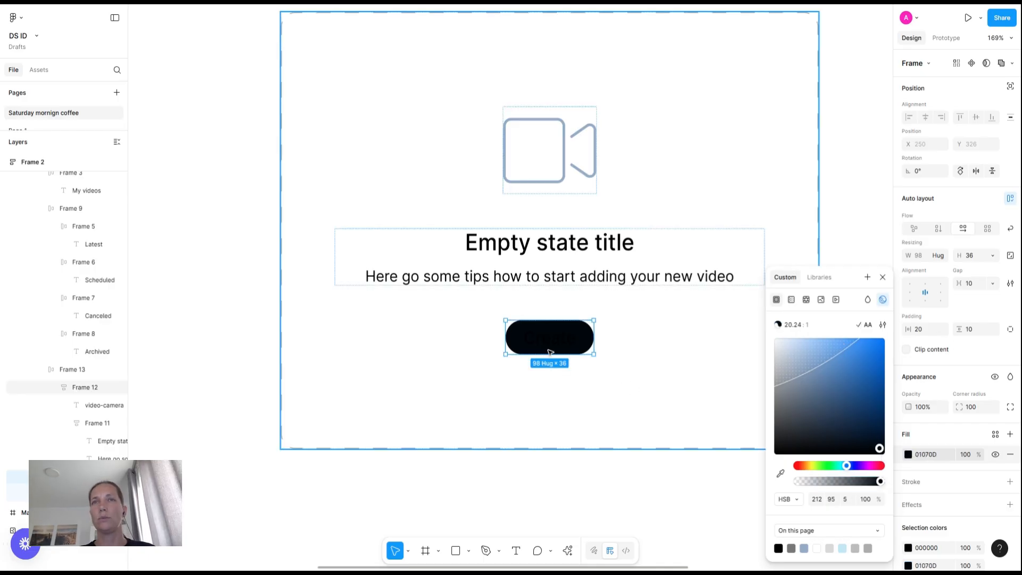
# - Change the Create label's text fill to white FFFFFF and clear the selection
pyautogui.scroll(-1, 960, 515)
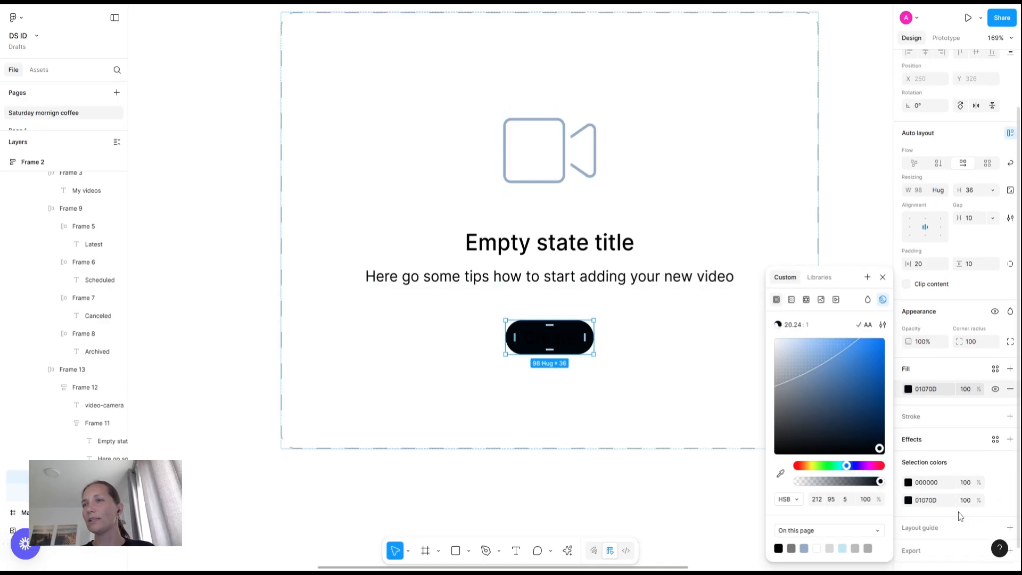
pyautogui.click(908, 501)
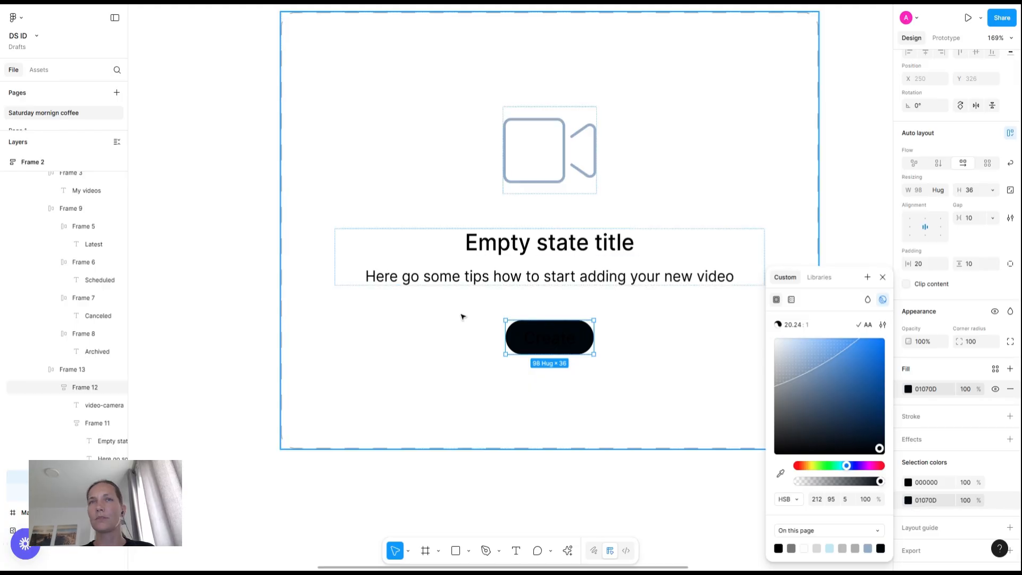
pyautogui.doubleClick(560, 337)
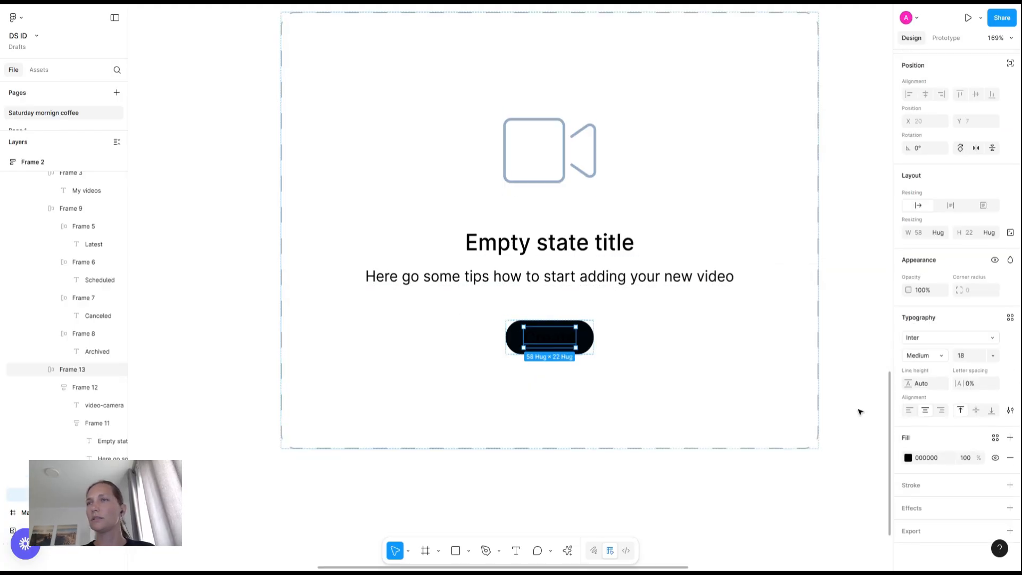
pyautogui.click(908, 457)
pyautogui.moveTo(813, 385); pyautogui.dragTo(769, 333)
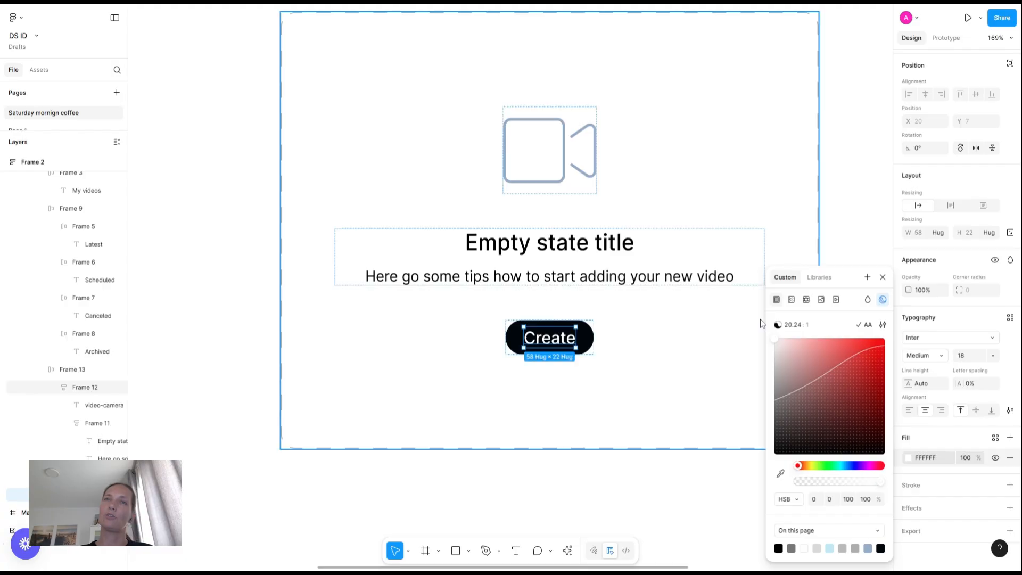
pyautogui.click(629, 490)
pyautogui.scroll(-5, 630, 490)
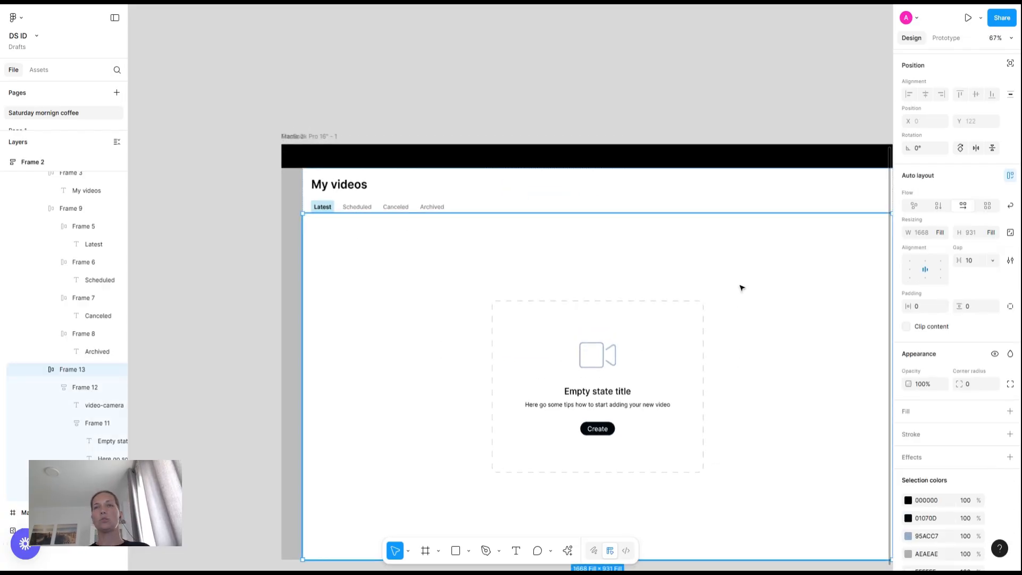
pyautogui.scroll(-3, 741, 288)
pyautogui.hscroll(3, 495, 208)
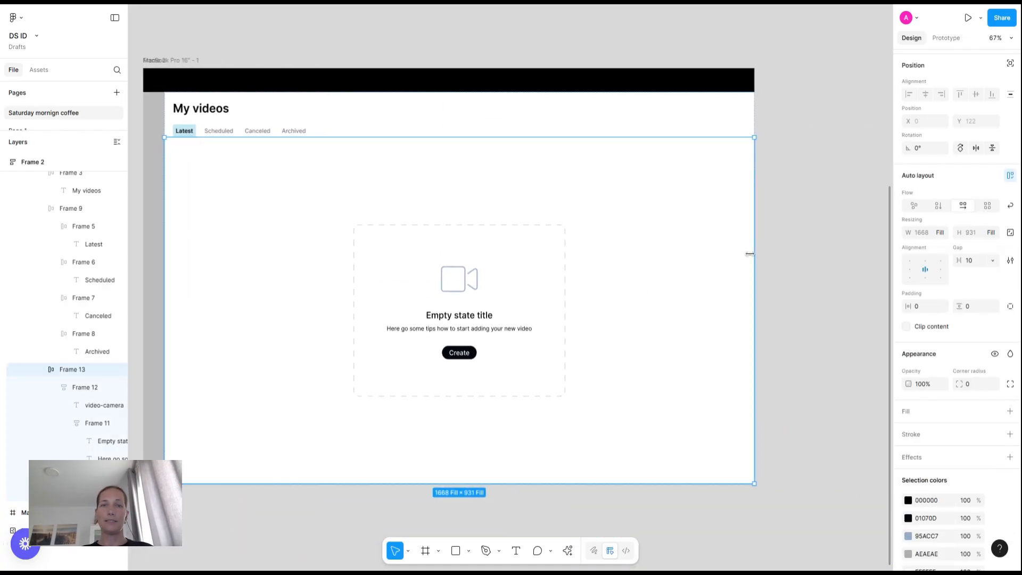
pyautogui.click(819, 211)
# - Set the stroke weight of the dashed empty-state frame to 2
pyautogui.scroll(-3, 818, 212)
pyautogui.scroll(1, 815, 219)
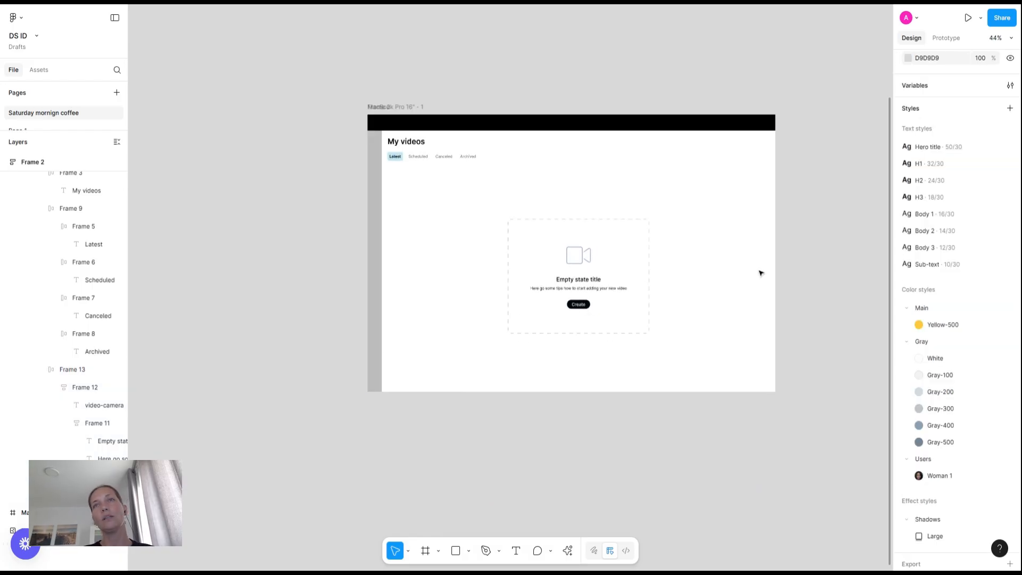
pyautogui.click(633, 277)
pyautogui.doubleClick(631, 274)
pyautogui.doubleClick(629, 274)
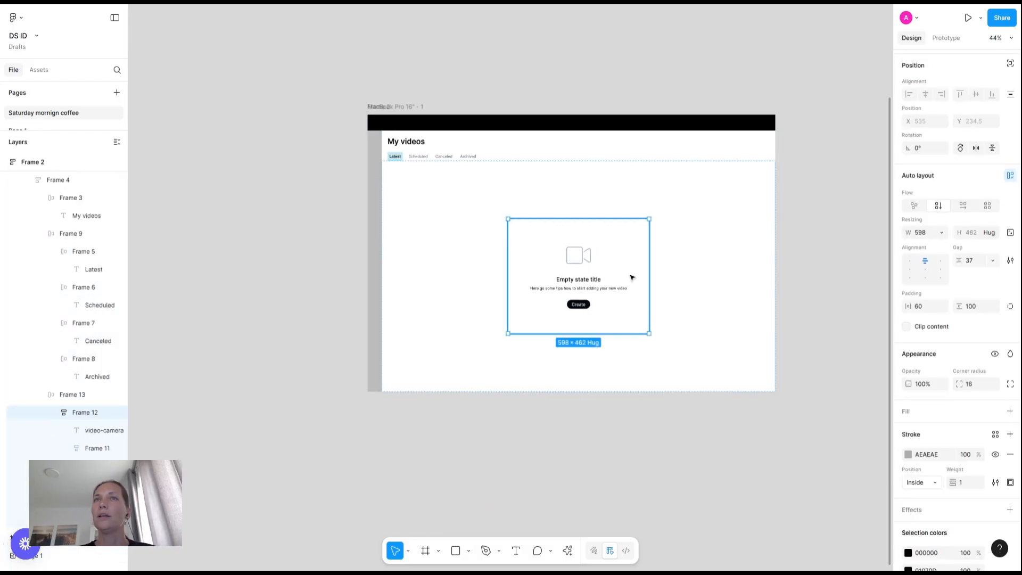
pyautogui.click(965, 486)
pyautogui.write('2')
pyautogui.press('Return')
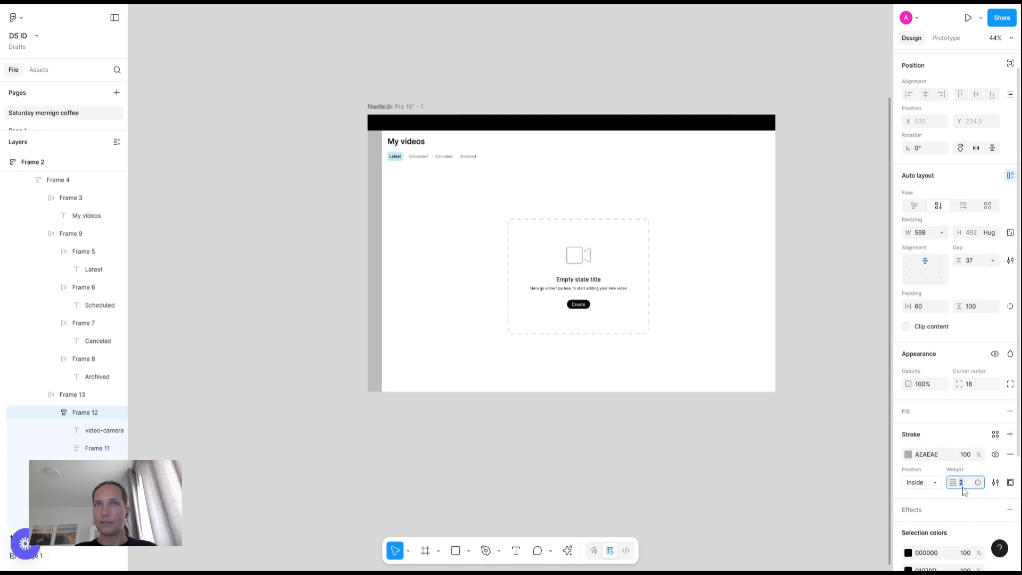
# - Lighten the dashed frame's stroke to the slightly bluish gray CDCFD0 and clear the selection
pyautogui.scroll(3, 654, 239)
pyautogui.scroll(1, 655, 241)
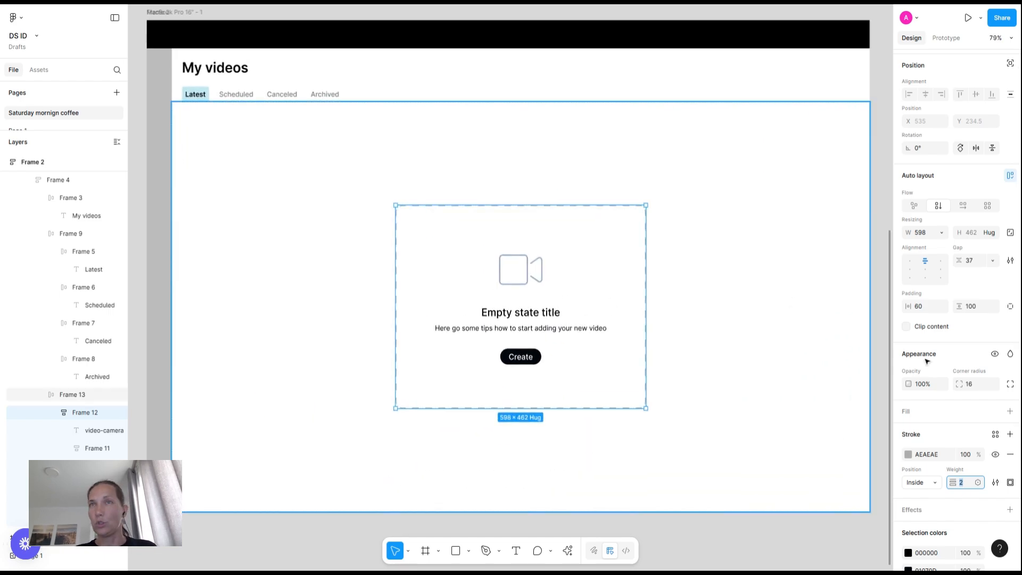
pyautogui.click(908, 455)
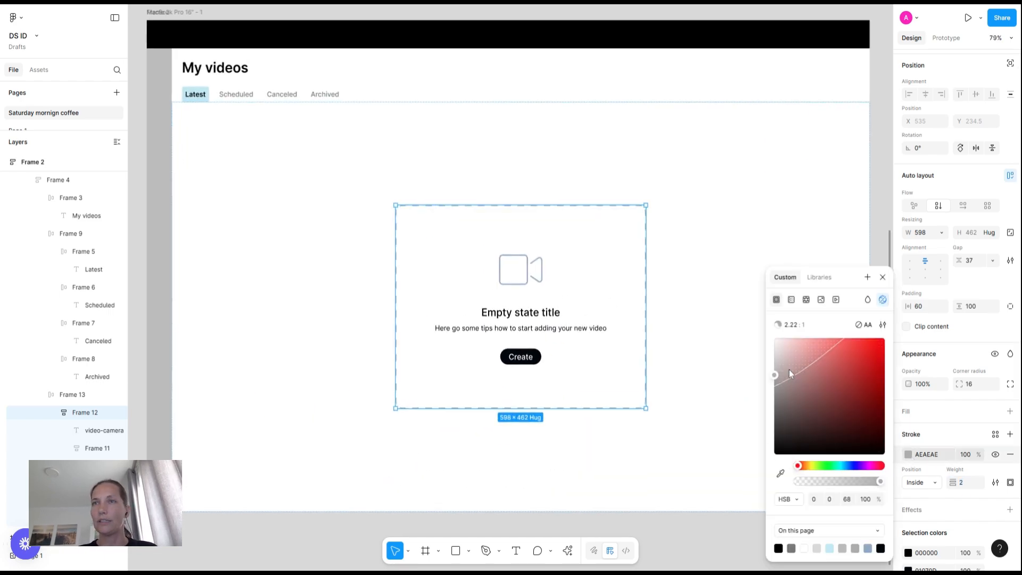
pyautogui.click(776, 360)
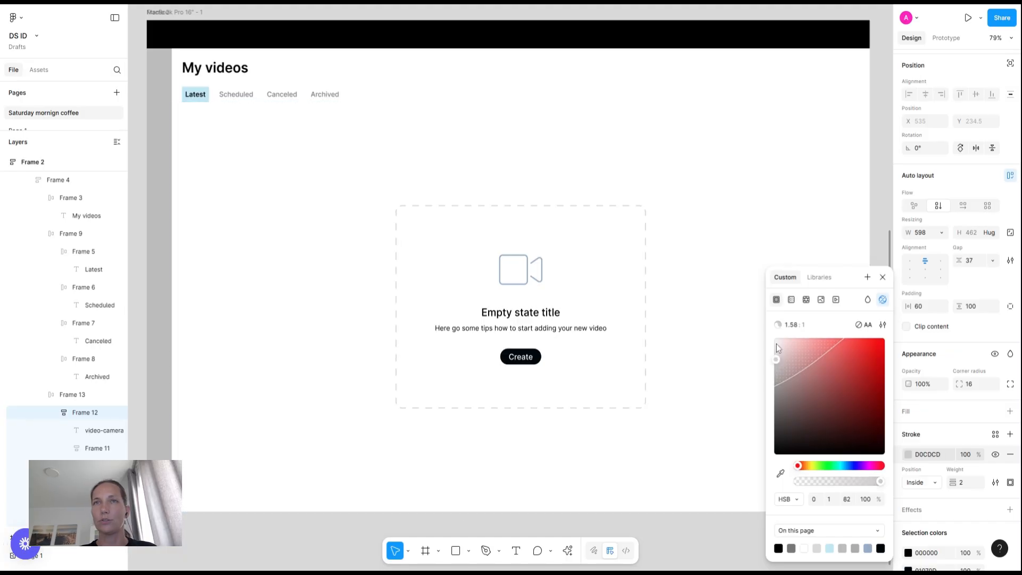
pyautogui.click(842, 467)
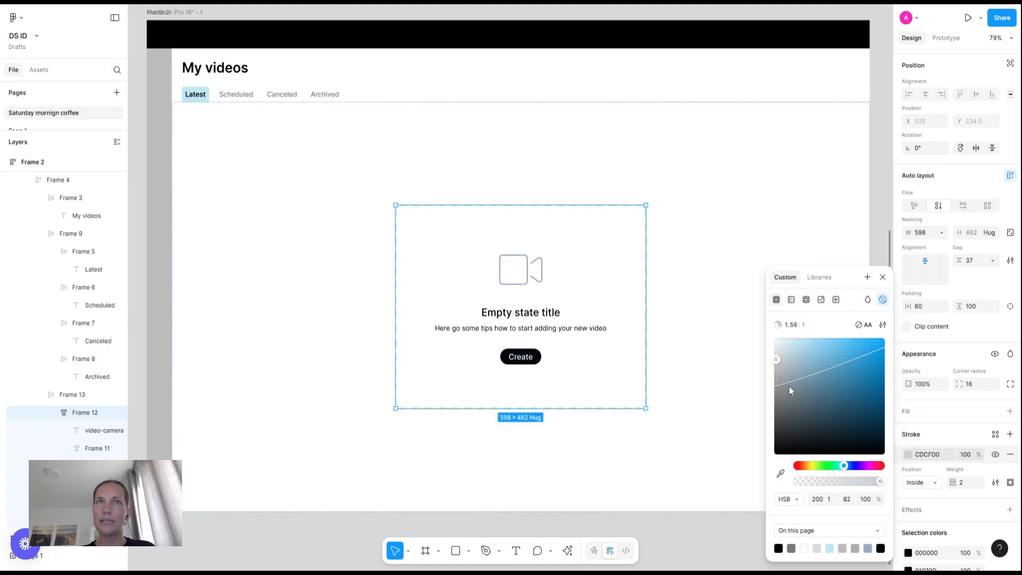
pyautogui.click(879, 190)
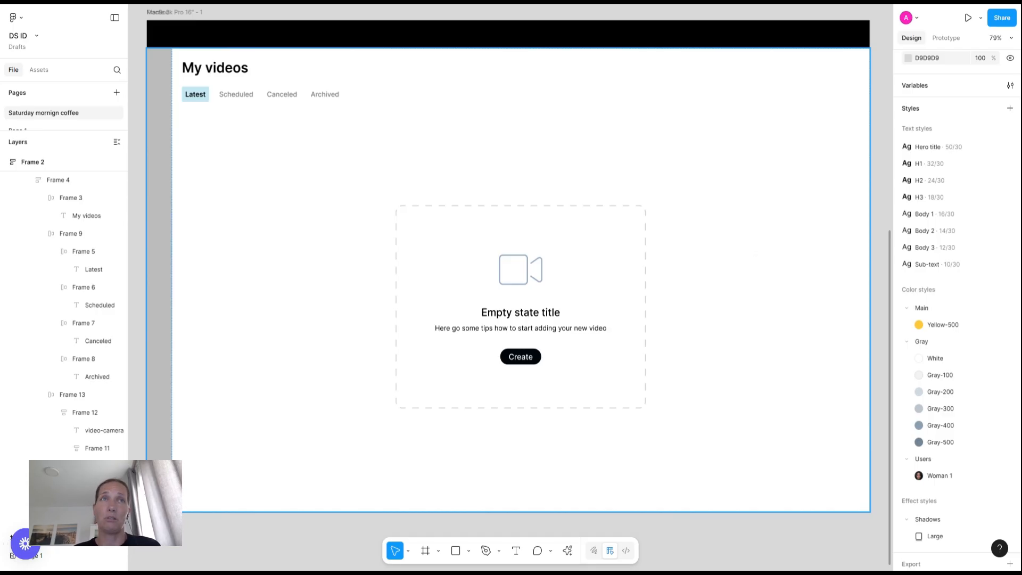
pyautogui.scroll(-5, 637, 286)
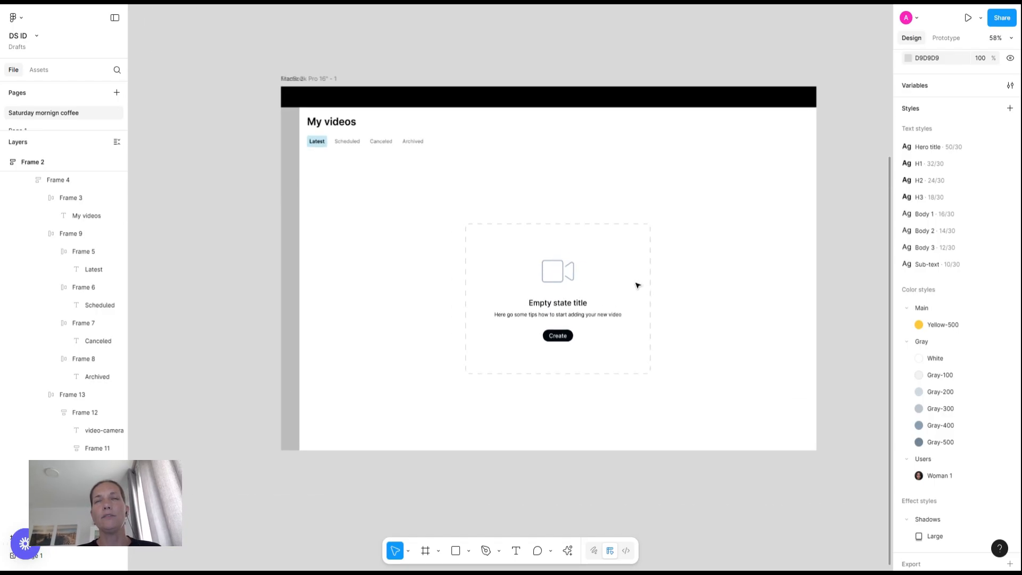
pyautogui.scroll(-3, 556, 336)
pyautogui.hscroll(2, 556, 336)
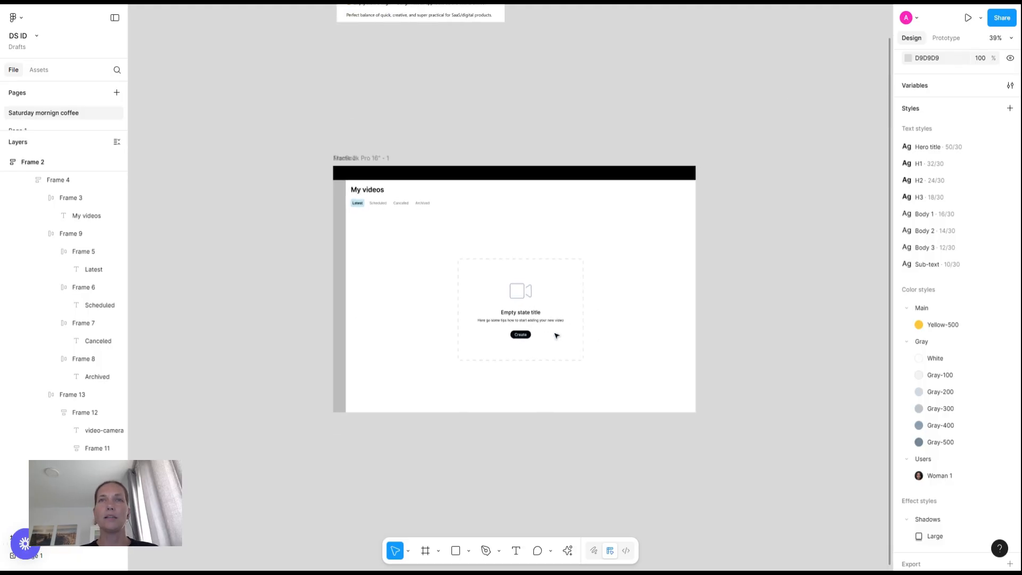
pyautogui.scroll(5, 556, 335)
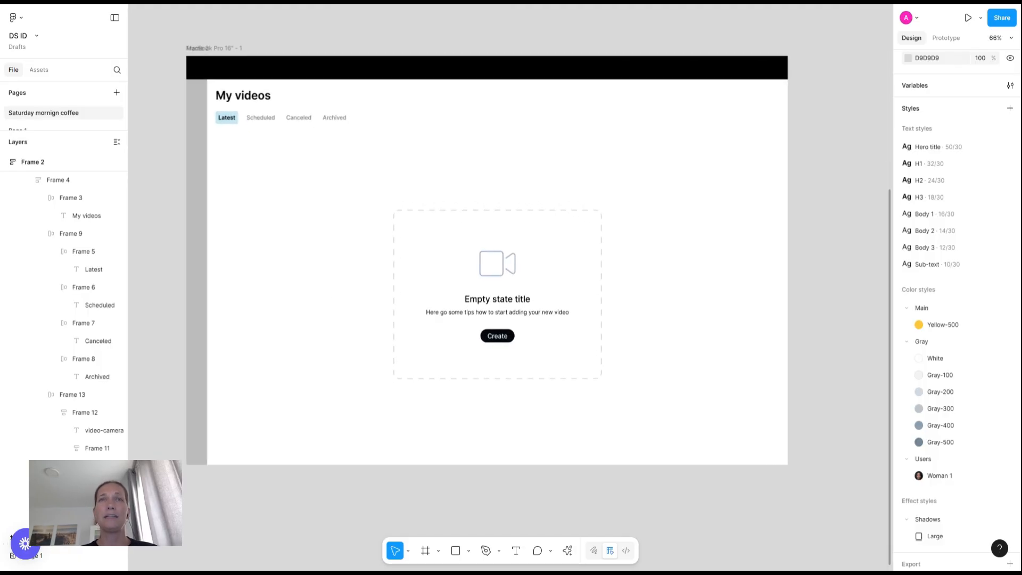
# - Examine the page with the blank side panel and the separate video and notifications empty-state frames beside it
pyautogui.scroll(-1, 554, 334)
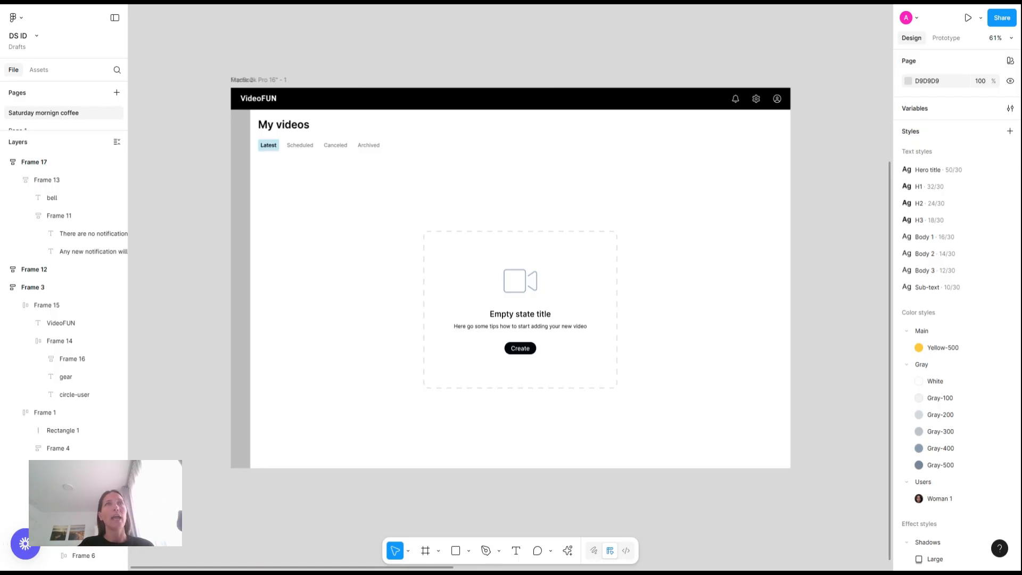
pyautogui.hscroll(8, 385, 149)
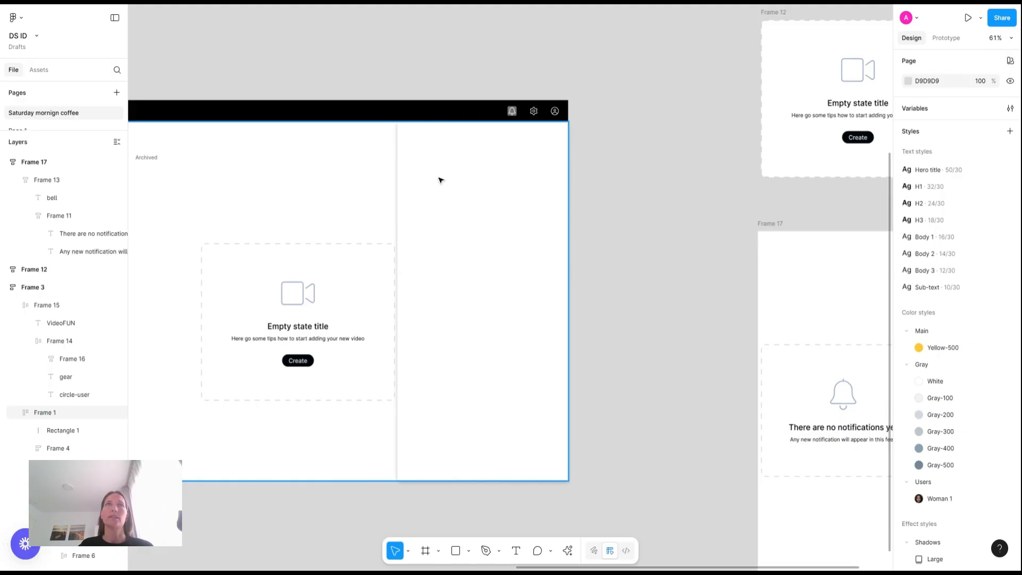
pyautogui.hscroll(-3, 458, 277)
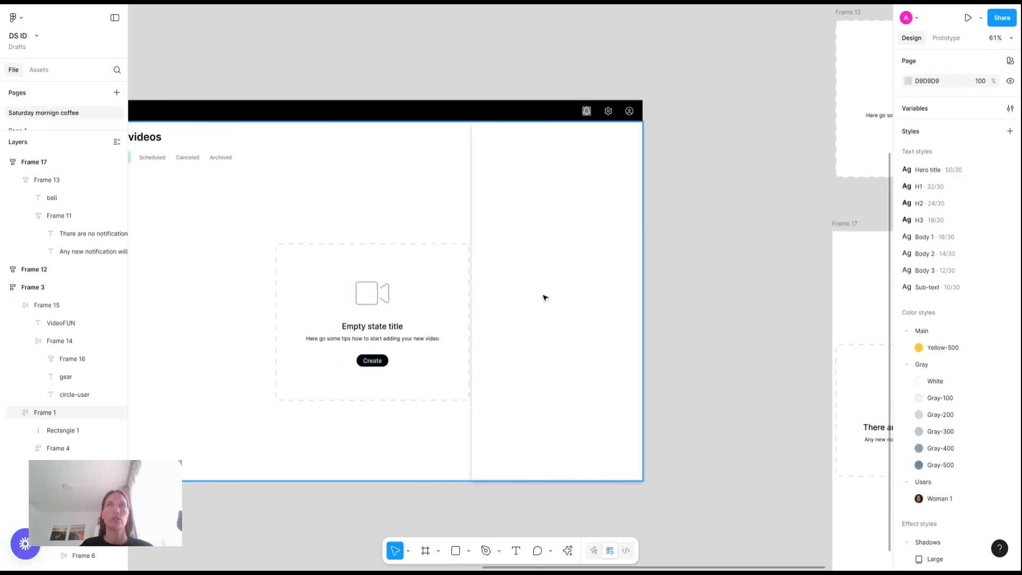
pyautogui.hscroll(-5, 544, 297)
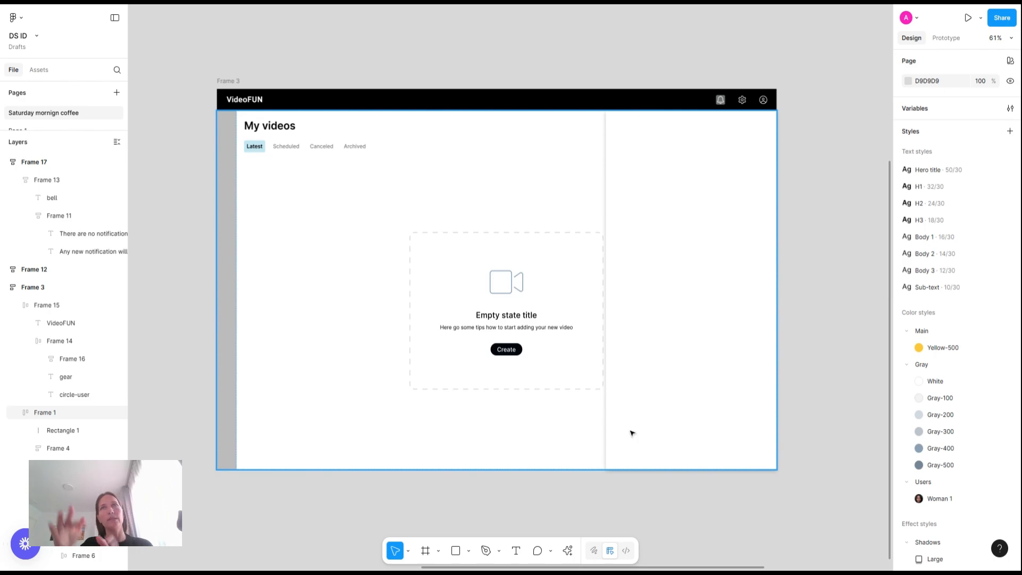
pyautogui.scroll(-2, 632, 433)
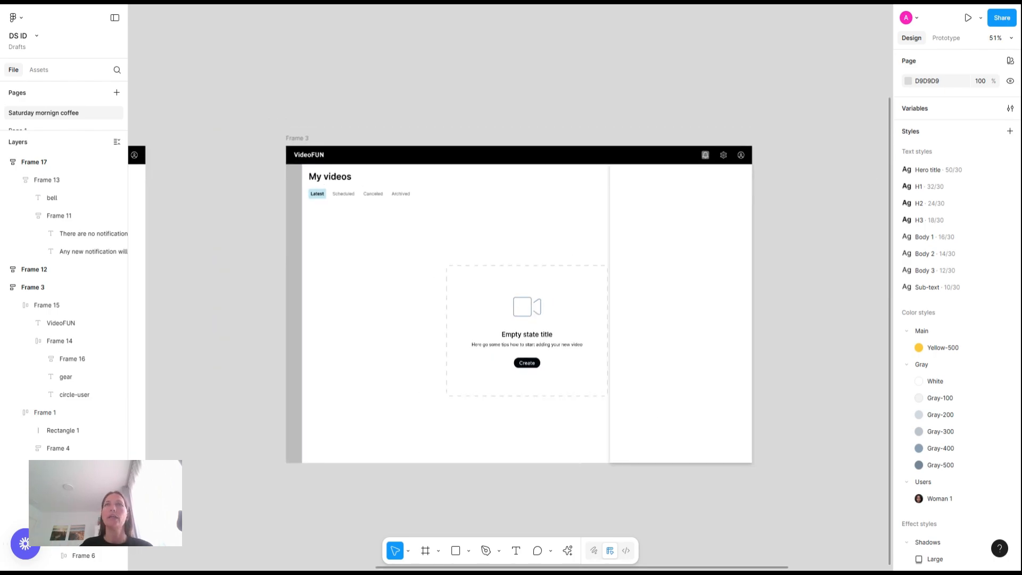
pyautogui.click(663, 410)
pyautogui.hscroll(8, 664, 410)
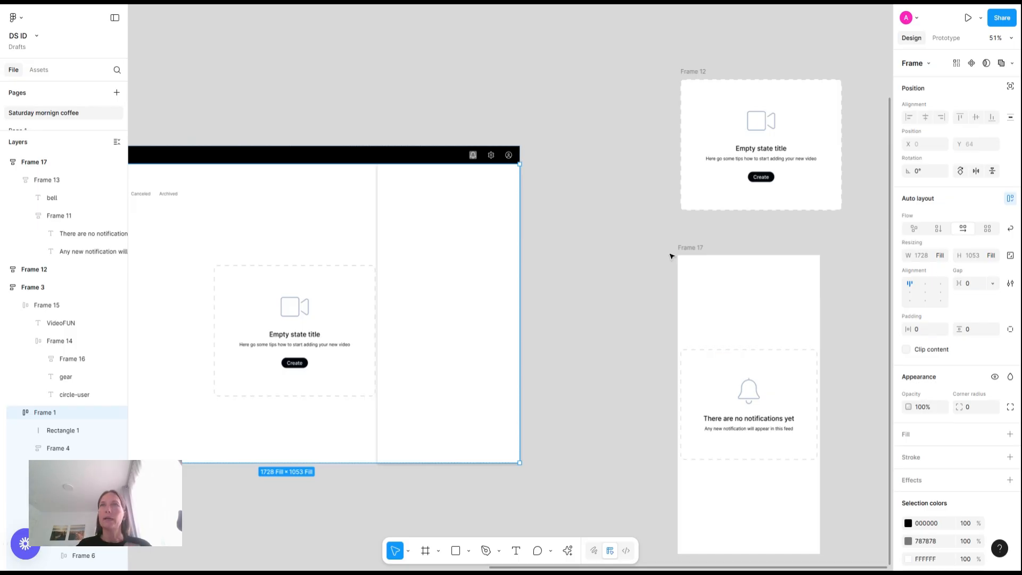
pyautogui.click(685, 253)
pyautogui.hscroll(5, 624, 304)
pyautogui.scroll(-4, 624, 304)
pyautogui.scroll(-1, 624, 304)
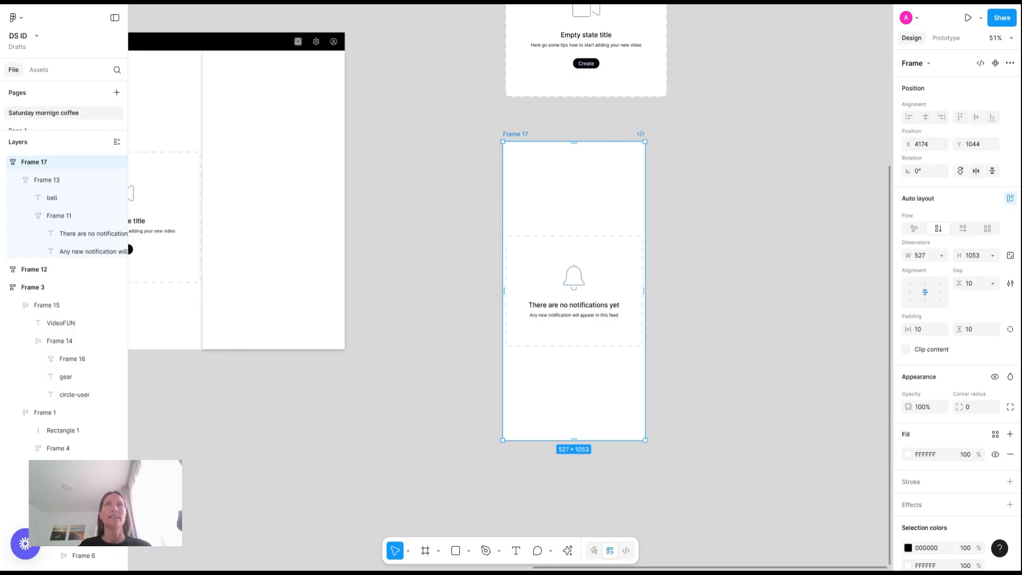
pyautogui.scroll(5, 606, 366)
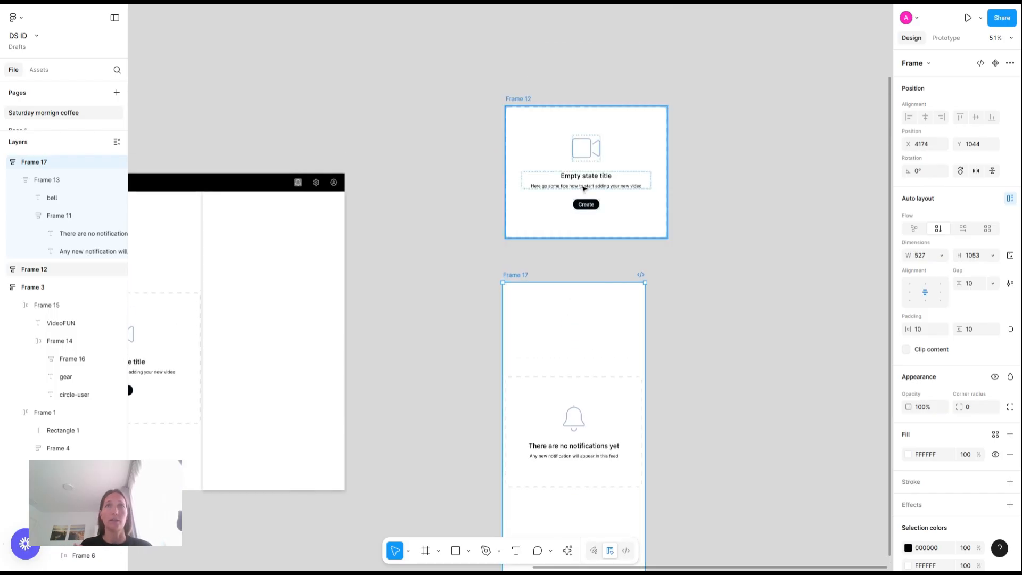
# - Cut the standalone notifications frame and select the blank white side-panel rectangle inside the page
pyautogui.click(585, 405)
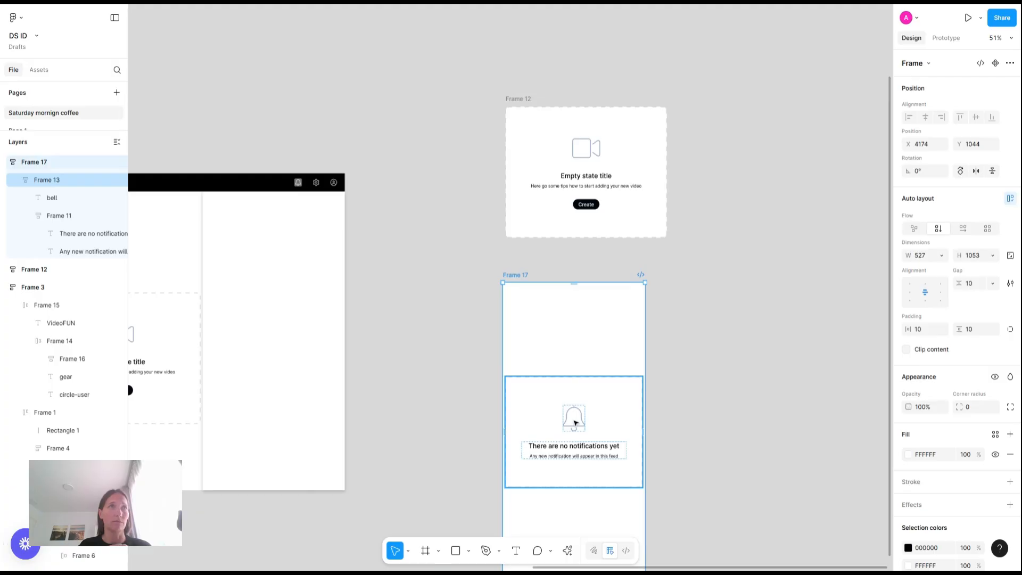
pyautogui.scroll(-2, 605, 460)
pyautogui.click(605, 460)
pyautogui.click(563, 413)
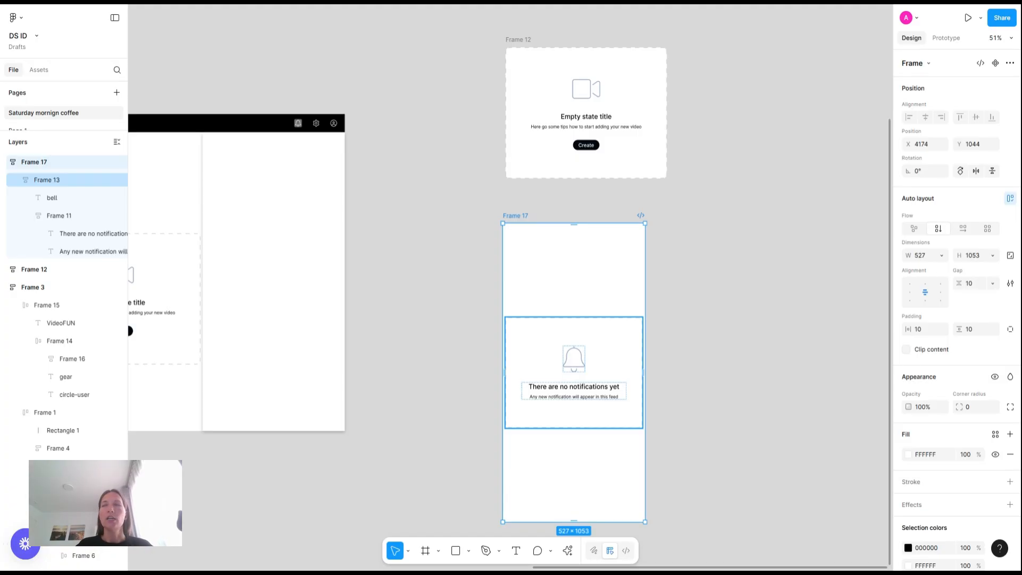
pyautogui.press('Escape')
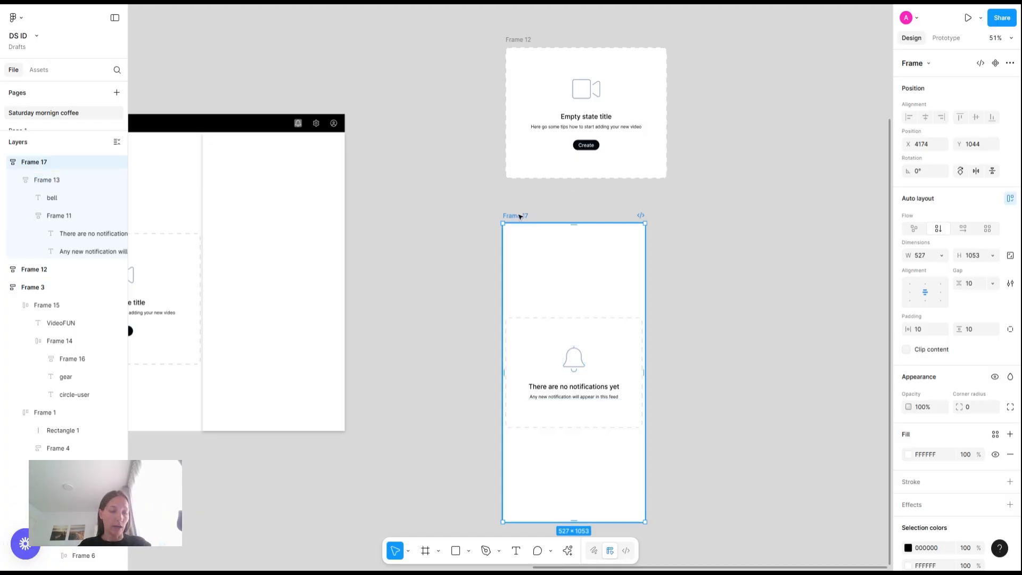
pyautogui.hotkey('ctrl', 'x')
pyautogui.doubleClick(249, 223)
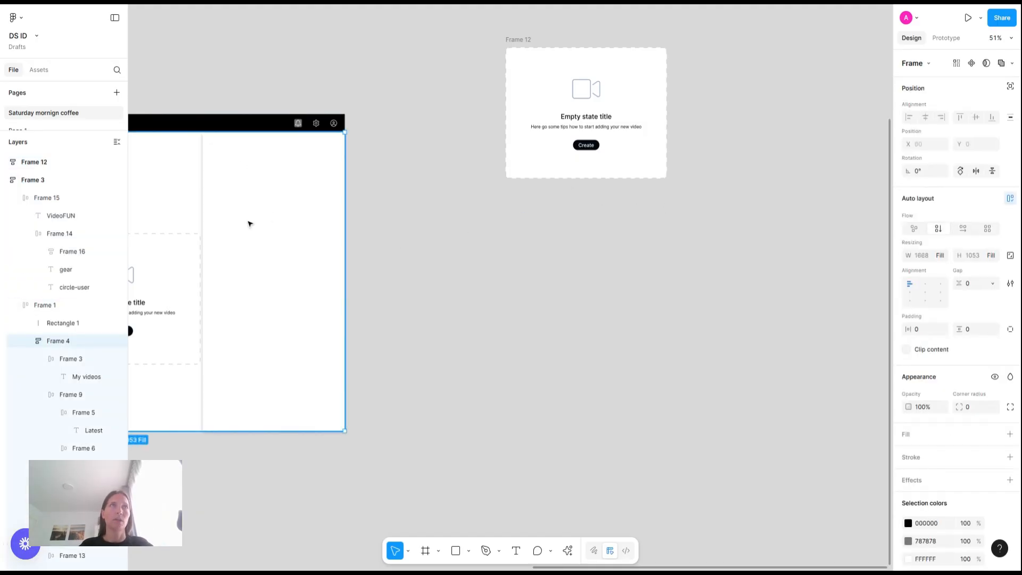
pyautogui.doubleClick(249, 223)
pyautogui.press('Escape')
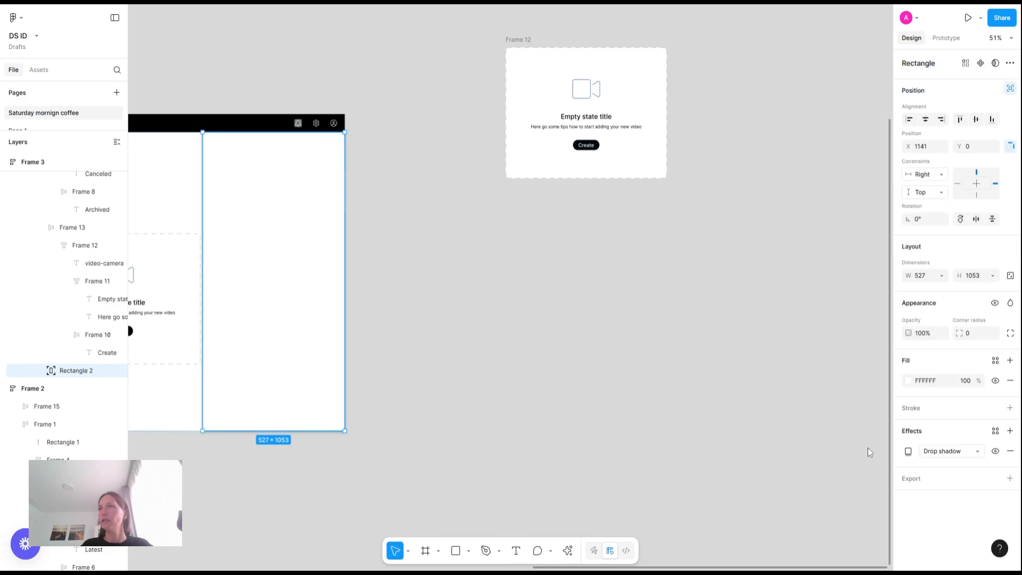
# - Save the side-panel rectangle's drop shadow as a new effect style named Shadow 1
pyautogui.click(995, 430)
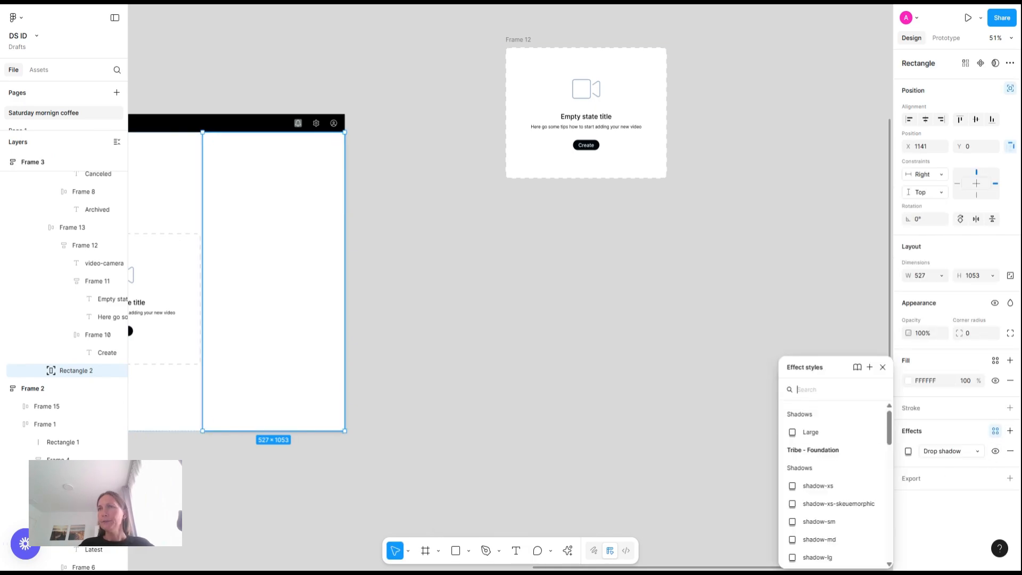
pyautogui.click(869, 367)
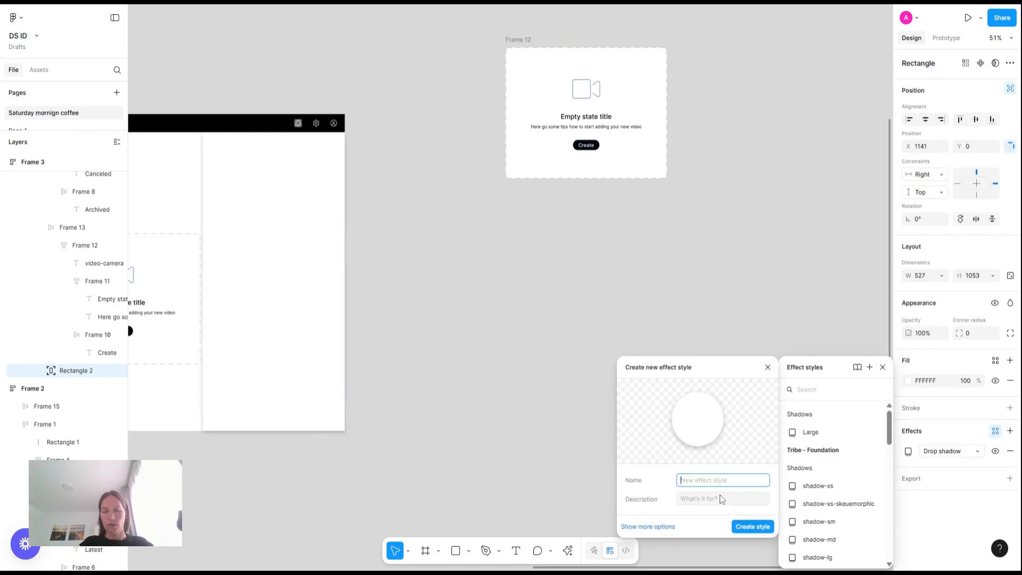
pyautogui.write('Shadow 1')
pyautogui.press('Return')
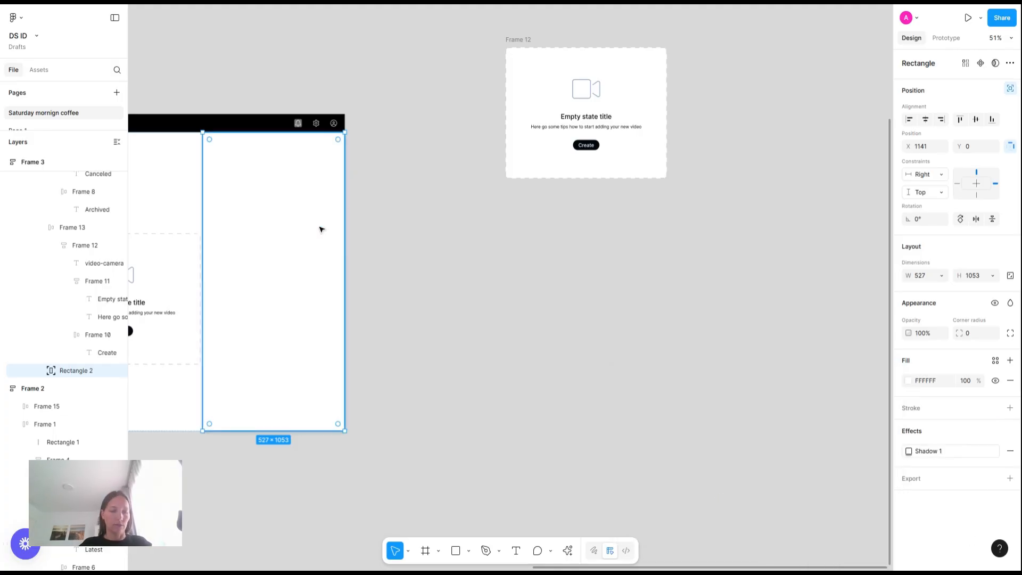
# - Replace the side-panel rectangle with the cut notifications frame and apply the Shadow 1 effect style to it
pyautogui.hotkey('ctrl', 'shift', 'r')
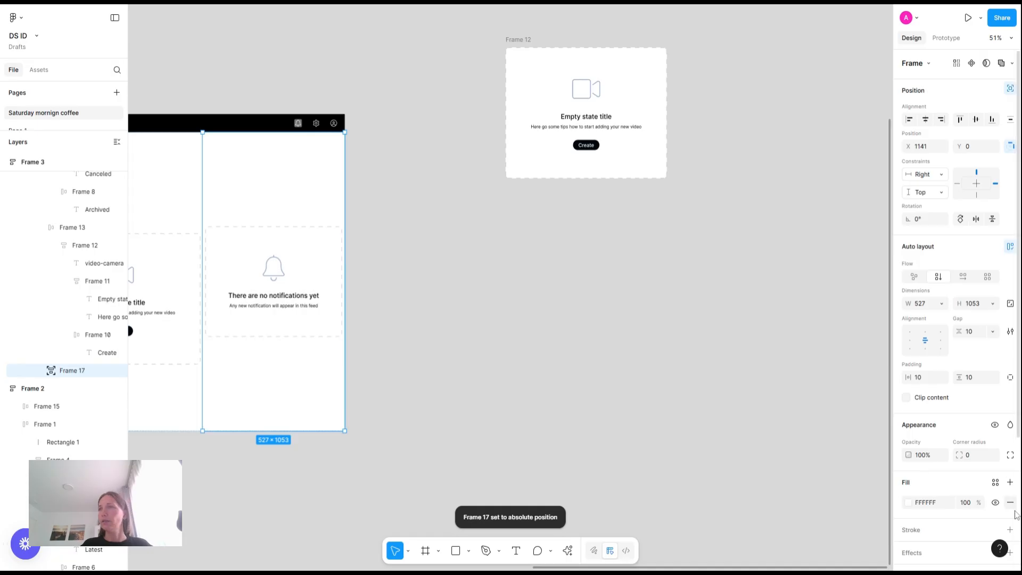
pyautogui.scroll(-3, 995, 485)
pyautogui.click(995, 441)
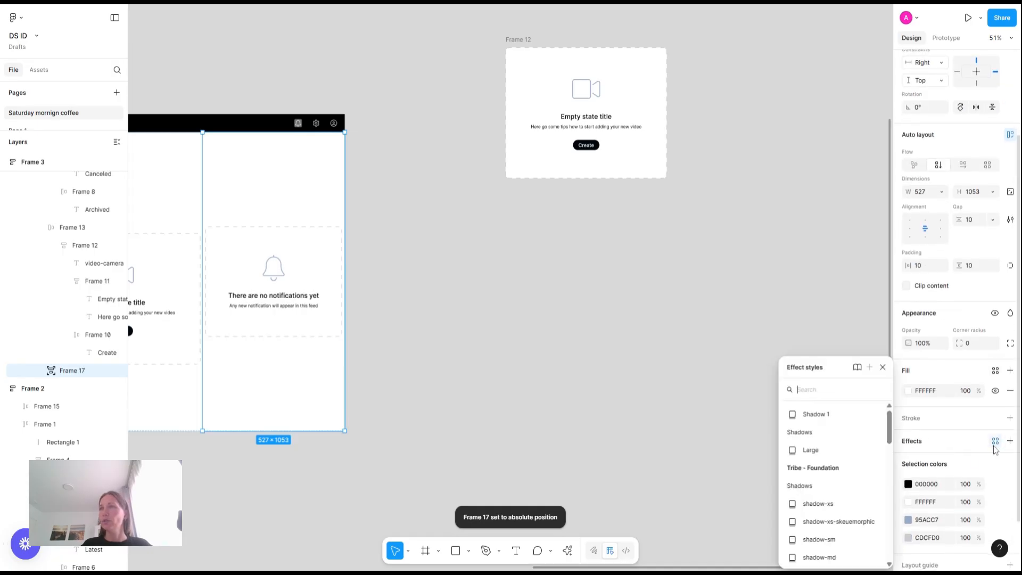
pyautogui.click(824, 414)
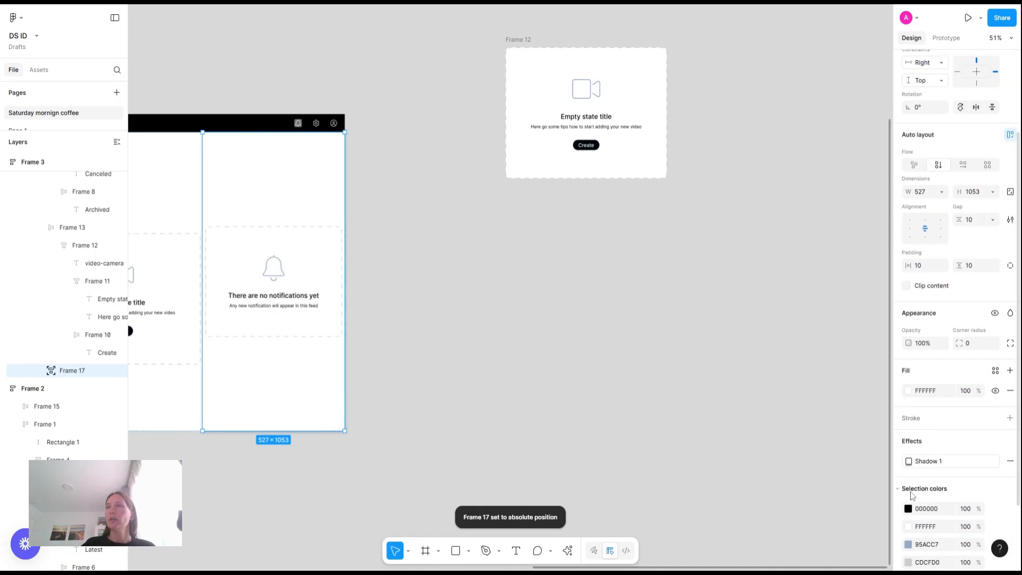
# - Detach the Shadow 1 style from the notifications panel, raise its drop shadow blur to 64 and clear the selection
pyautogui.click(997, 461)
pyautogui.click(908, 461)
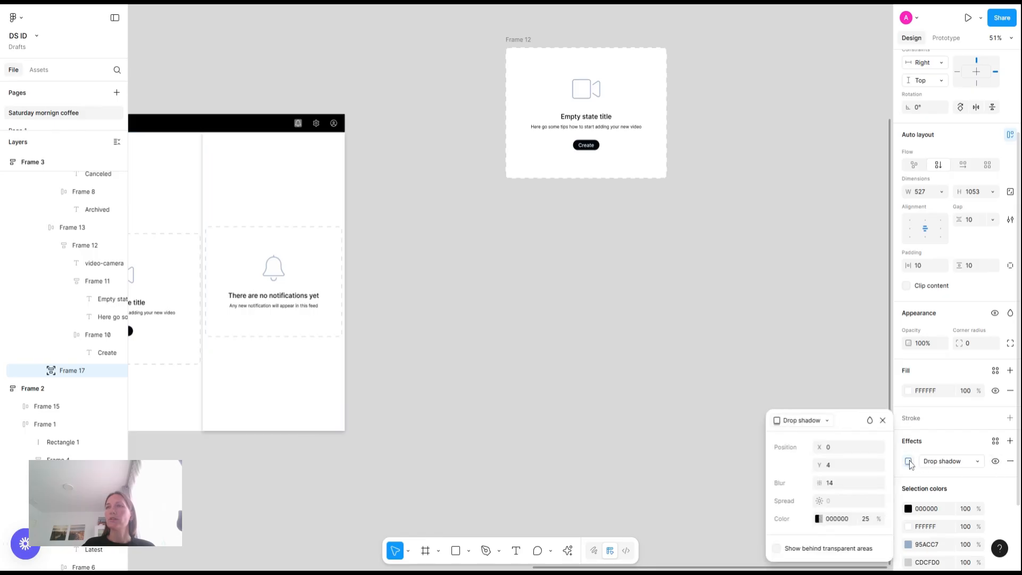
pyautogui.click(836, 483)
pyautogui.write('24')
pyautogui.press('Return')
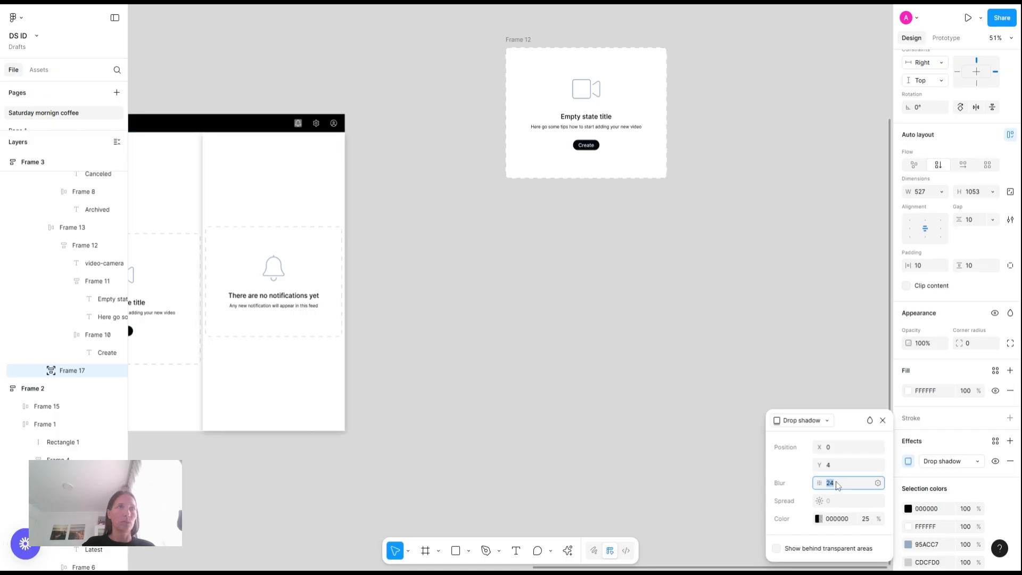
pyautogui.hotkey('shift', 'Up')
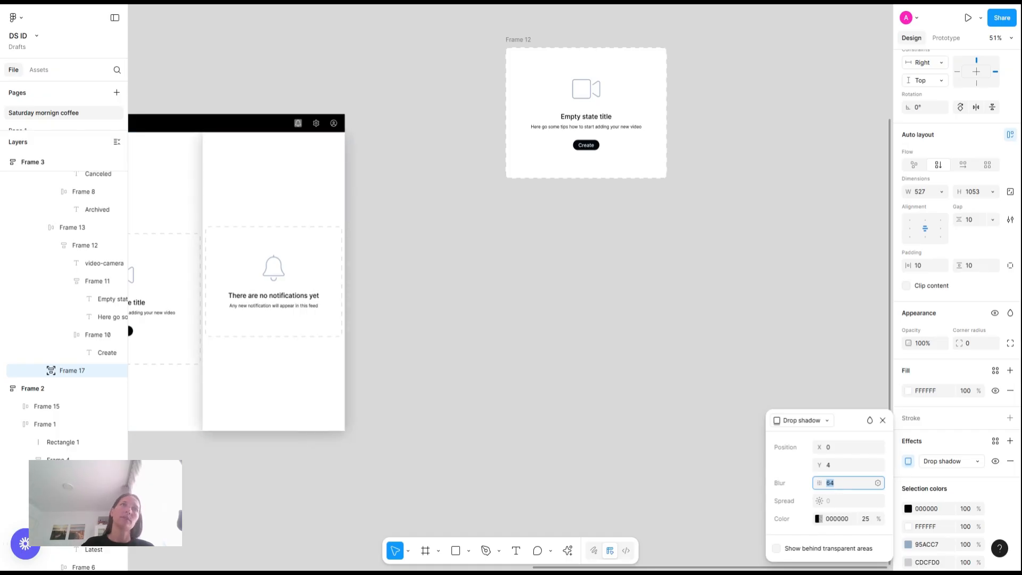
pyautogui.click(594, 338)
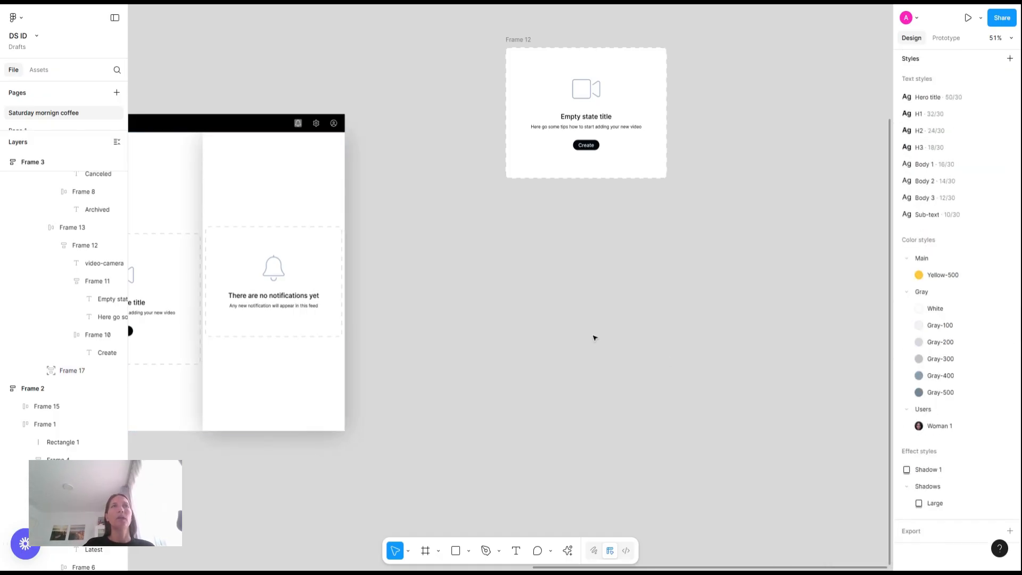
# - Hide the dashed stroke of the inner empty-state block in the notifications panel
pyautogui.hscroll(-5, 594, 337)
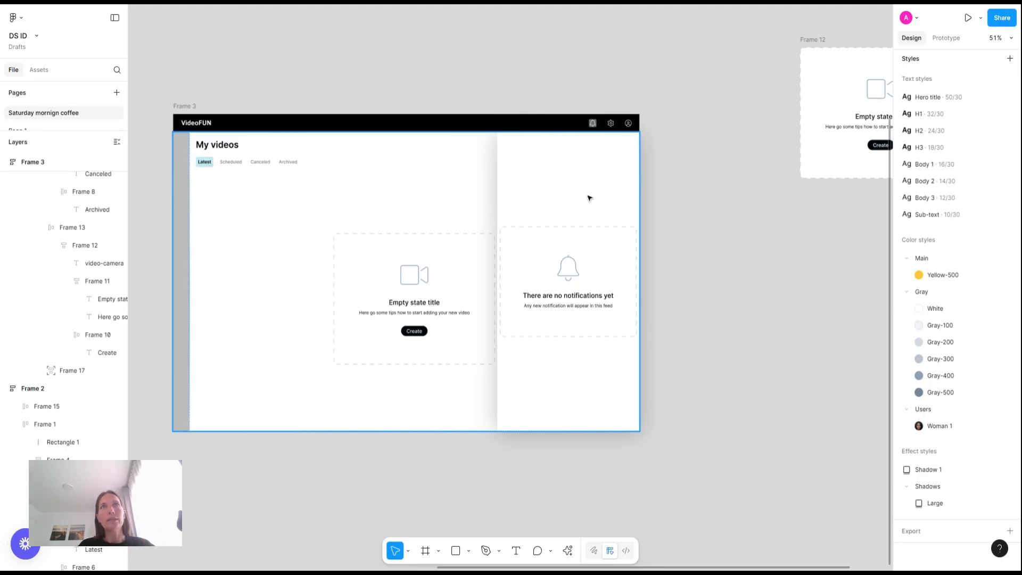
pyautogui.hscroll(3, 589, 198)
pyautogui.scroll(5, 468, 271)
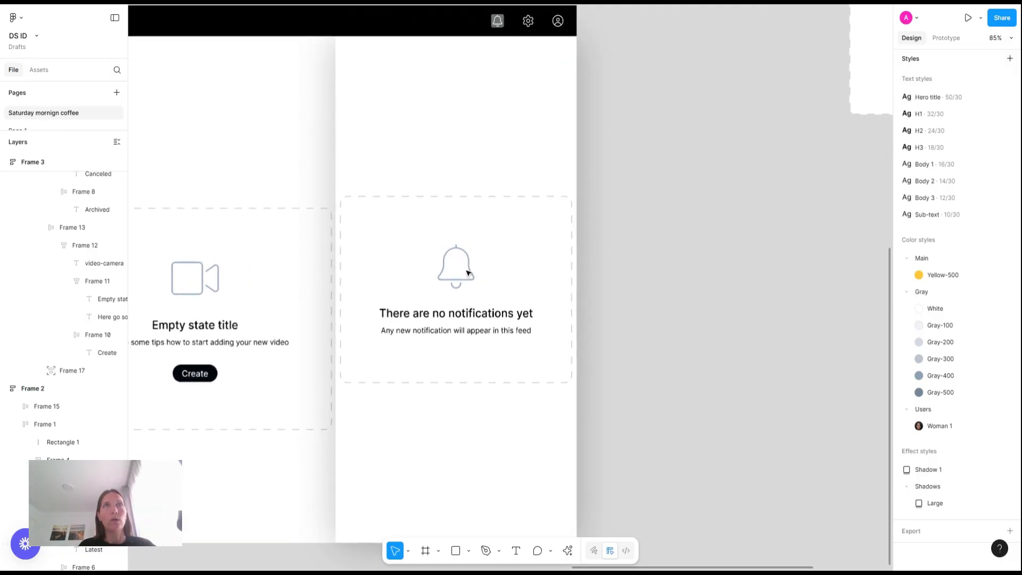
pyautogui.doubleClick(463, 350)
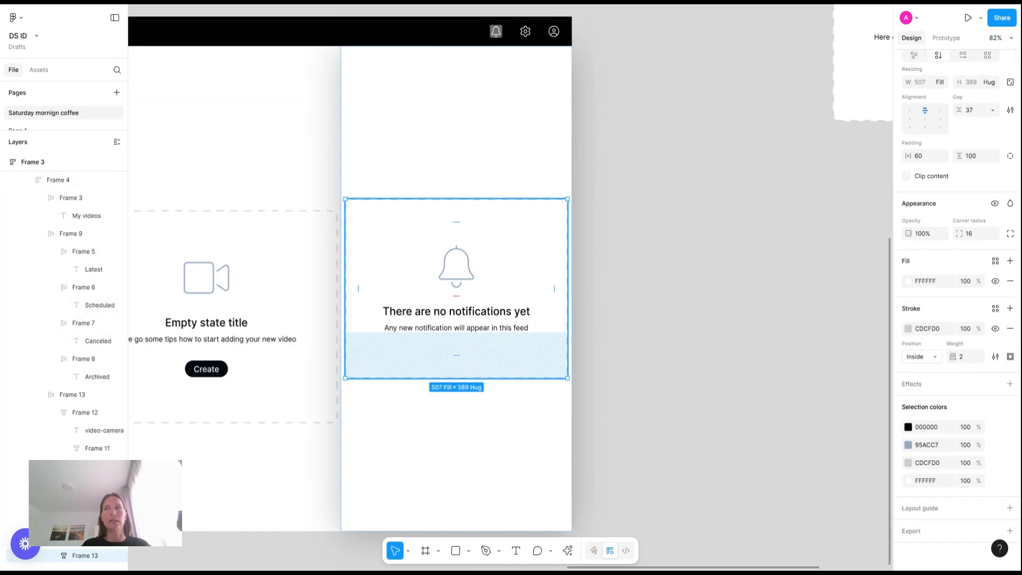
# - Set the notifications panel's horizontal padding to 50
pyautogui.click(501, 121)
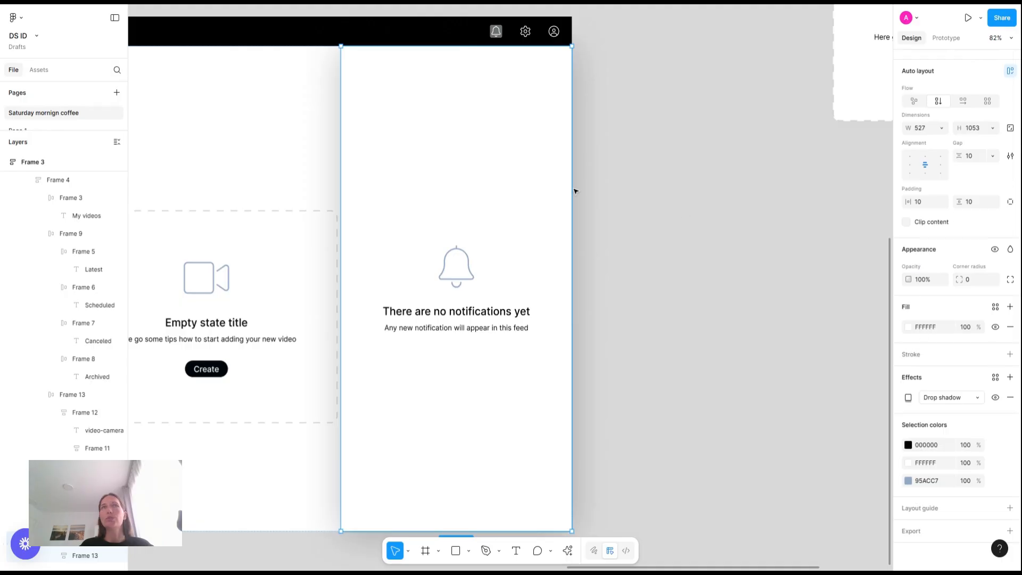
pyautogui.click(927, 208)
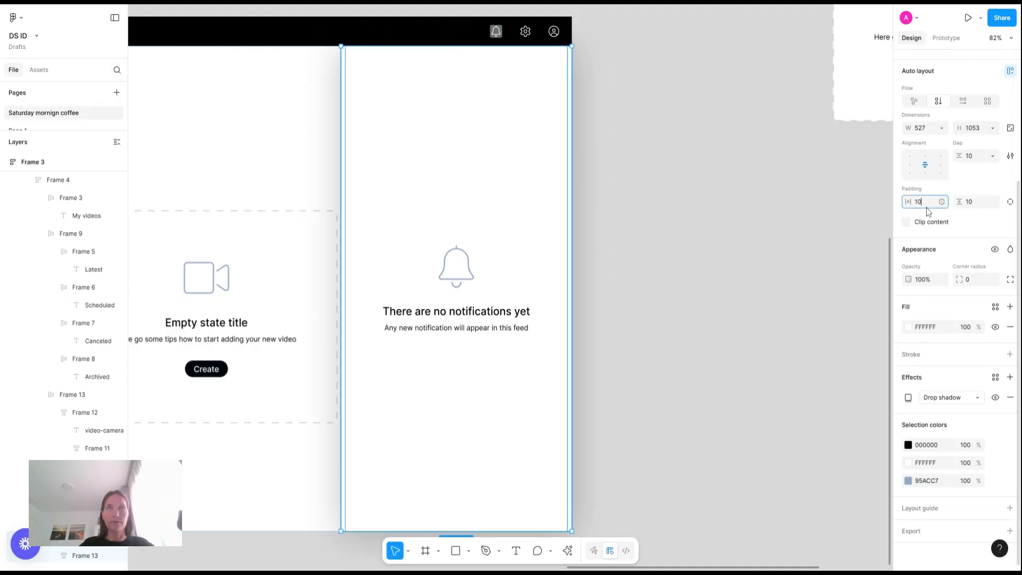
pyautogui.press('BackSpace')
pyautogui.press('BackSpace')
pyautogui.write('50')
pyautogui.press('Return')
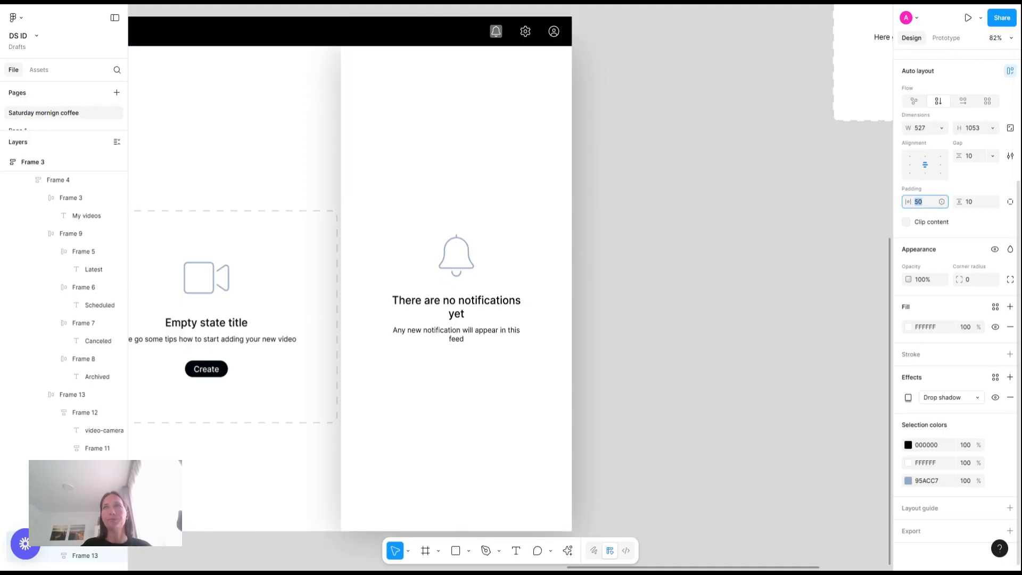
# - Set the inner notifications block's horizontal and vertical padding to 40 and reselect the surrounding panel
pyautogui.click(456, 269)
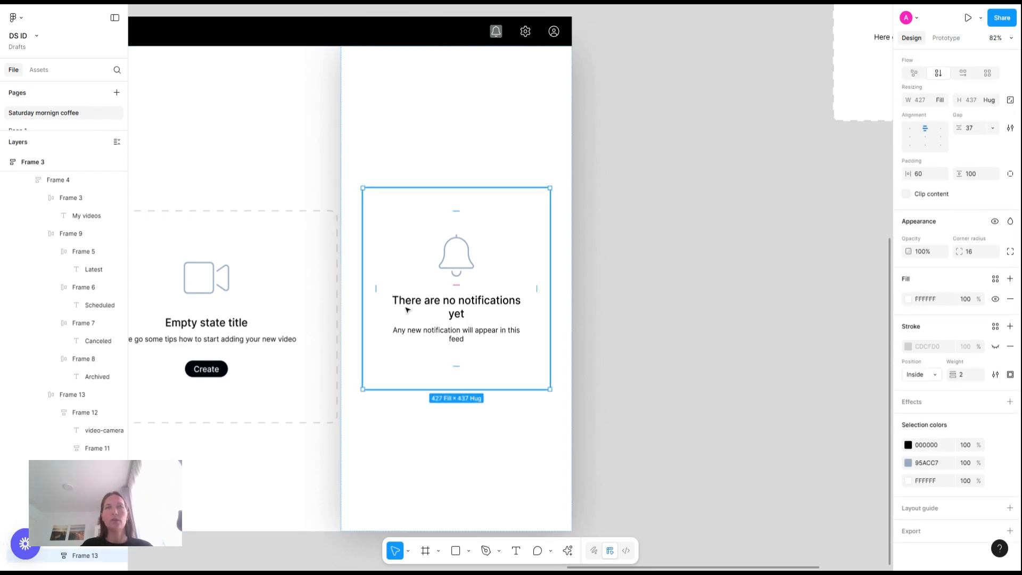
pyautogui.click(927, 173)
pyautogui.write('40')
pyautogui.press('Return')
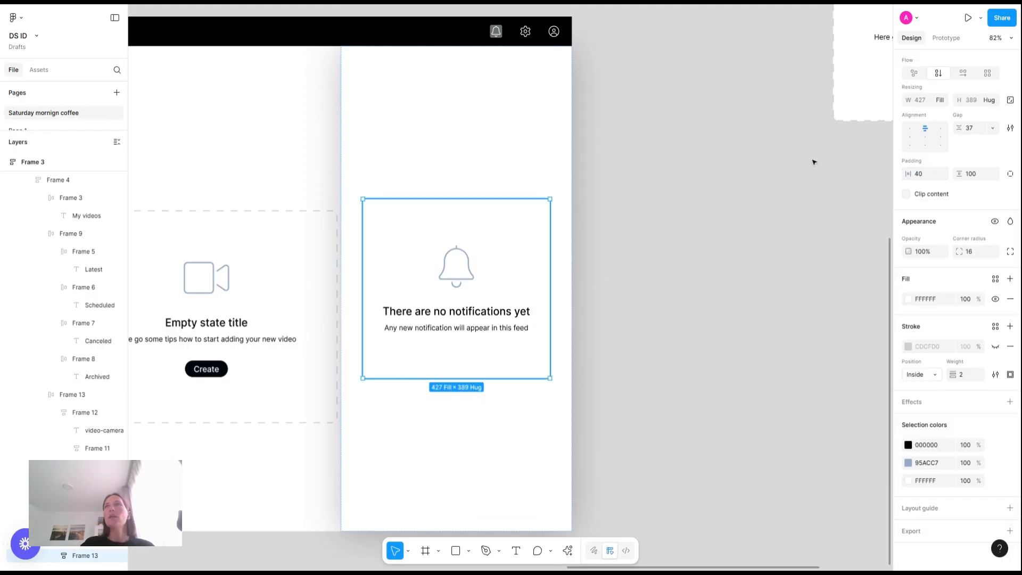
pyautogui.click(981, 171)
pyautogui.write('40')
pyautogui.press('Return')
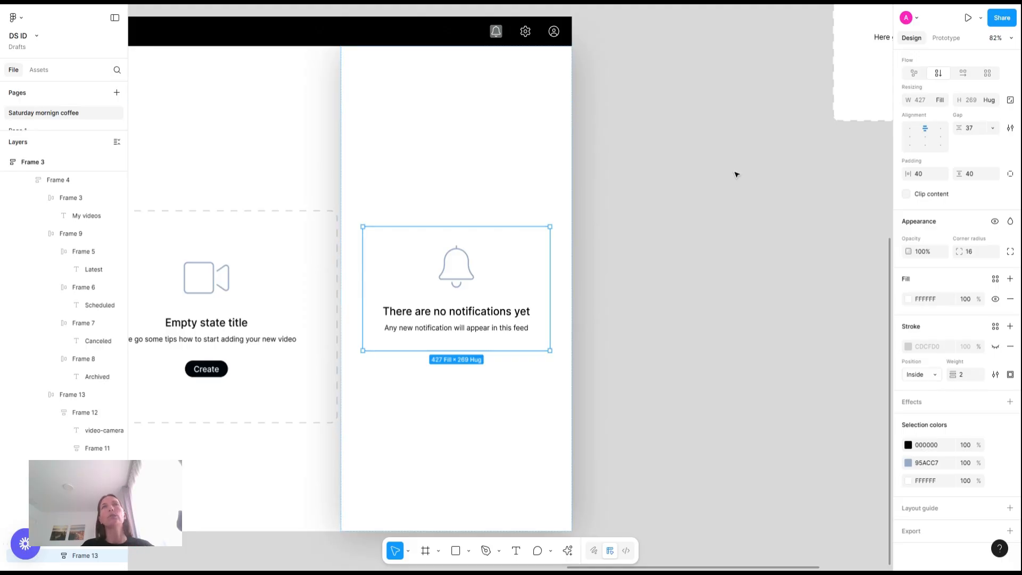
pyautogui.click(475, 147)
pyautogui.scroll(-4, 715, 228)
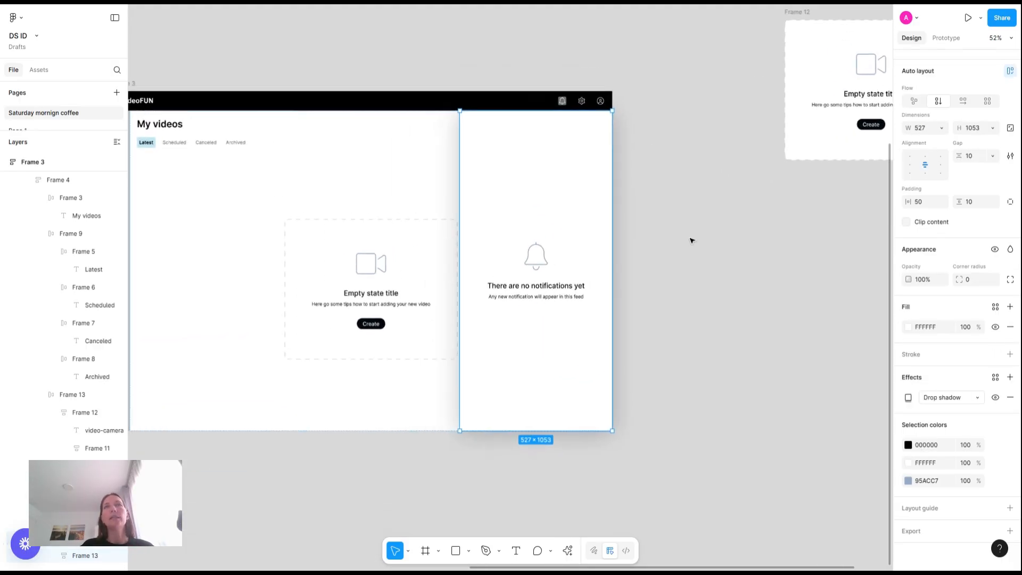
pyautogui.scroll(2, 691, 240)
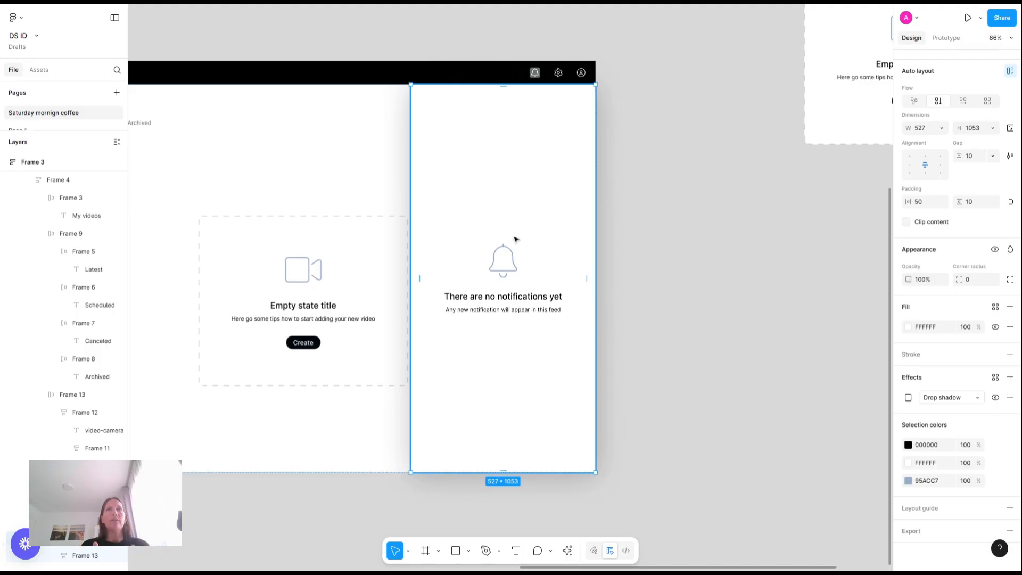
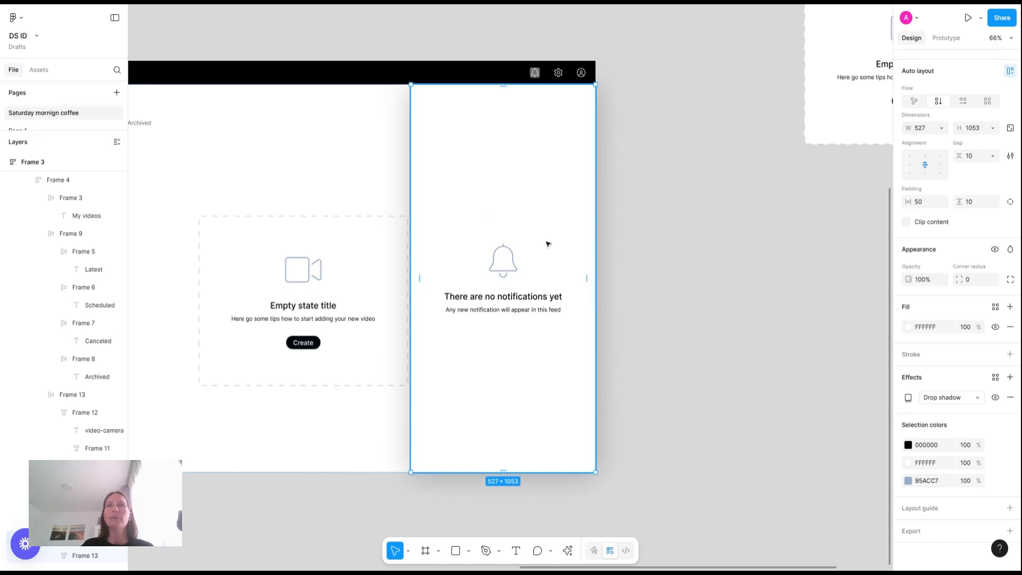
# - Align the notifications panel's content to the top centre and set the panel's top padding to 150
pyautogui.click(926, 157)
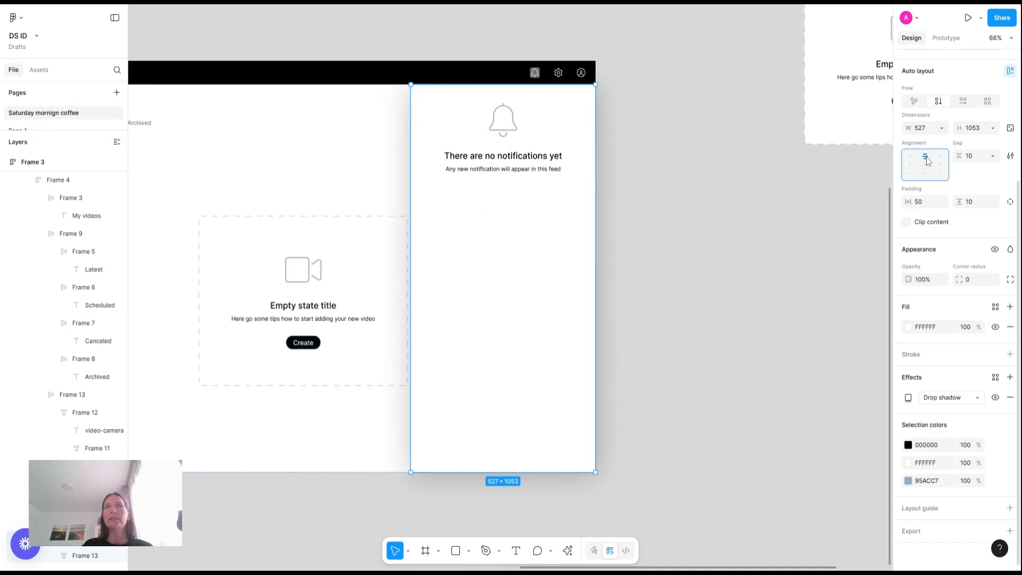
pyautogui.click(1009, 201)
pyautogui.click(972, 201)
pyautogui.write('50')
pyautogui.press('Return')
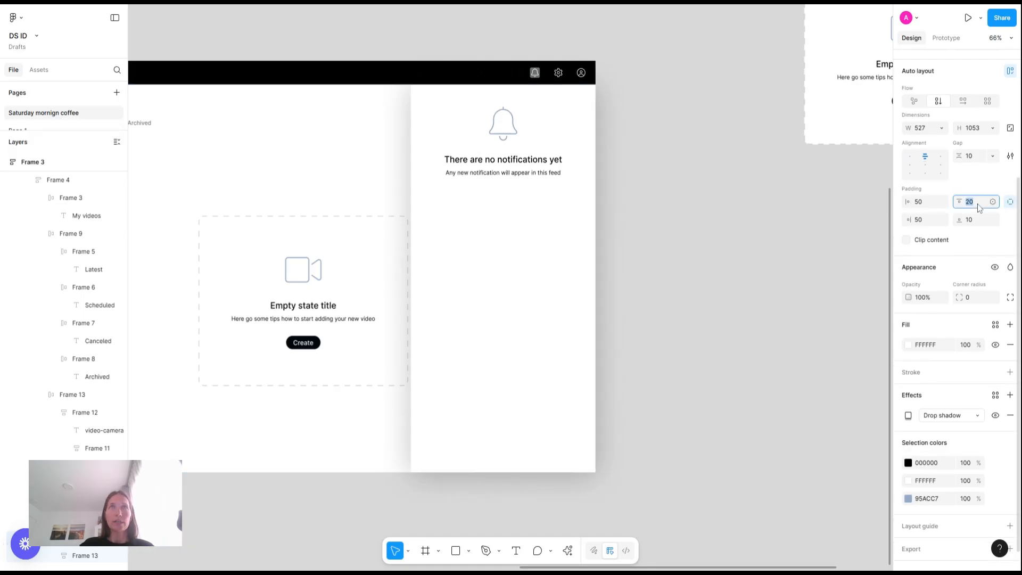
pyautogui.hotkey('shift', 'Up')
pyautogui.hotkey('shift', 'Up')
pyautogui.hotkey('shift', 'Up')
pyautogui.hotkey('shift', 'Up')
pyautogui.hotkey('shift', 'Up')
pyautogui.hotkey('shift', 'Up')
pyautogui.hotkey('shift', 'Up')
pyautogui.hotkey('shift', 'Up')
pyautogui.hotkey('shift', 'Up')
pyautogui.hotkey('shift', 'Up')
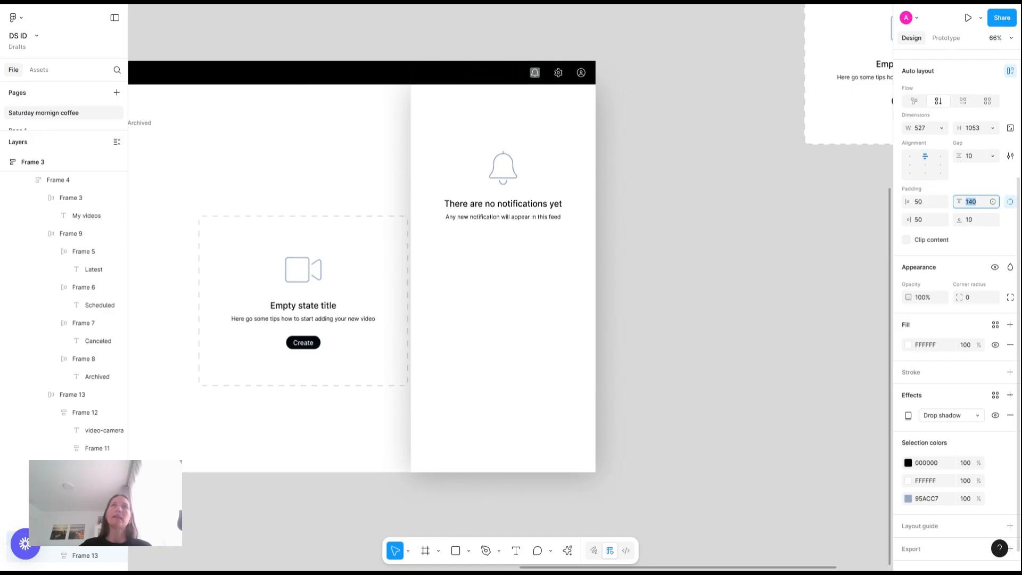
pyautogui.click(671, 167)
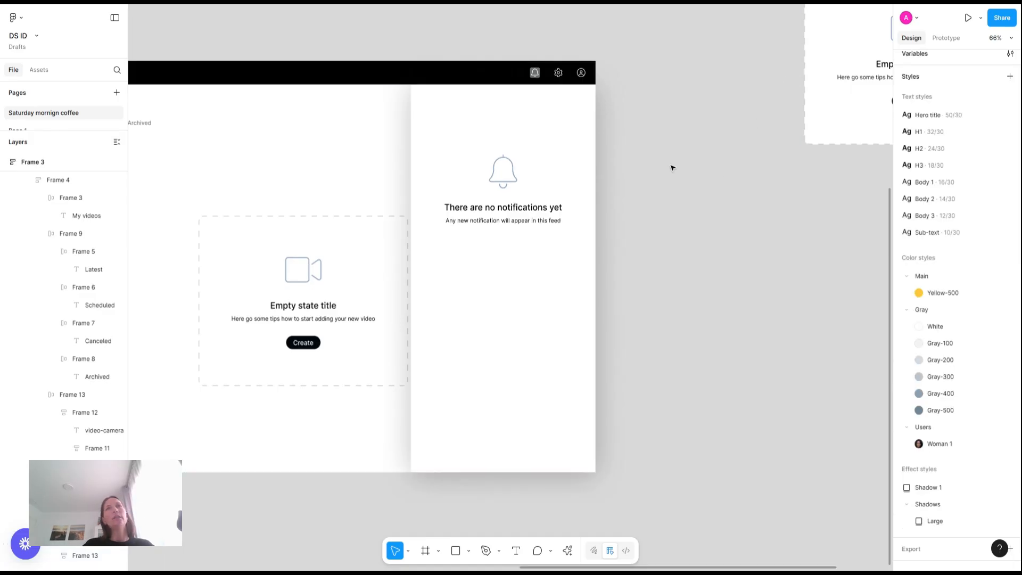
# - Change the fill of the inner notifications block to the very light blue F9FCFE and clear the selection
pyautogui.hscroll(-5, 672, 168)
pyautogui.hscroll(5, 671, 167)
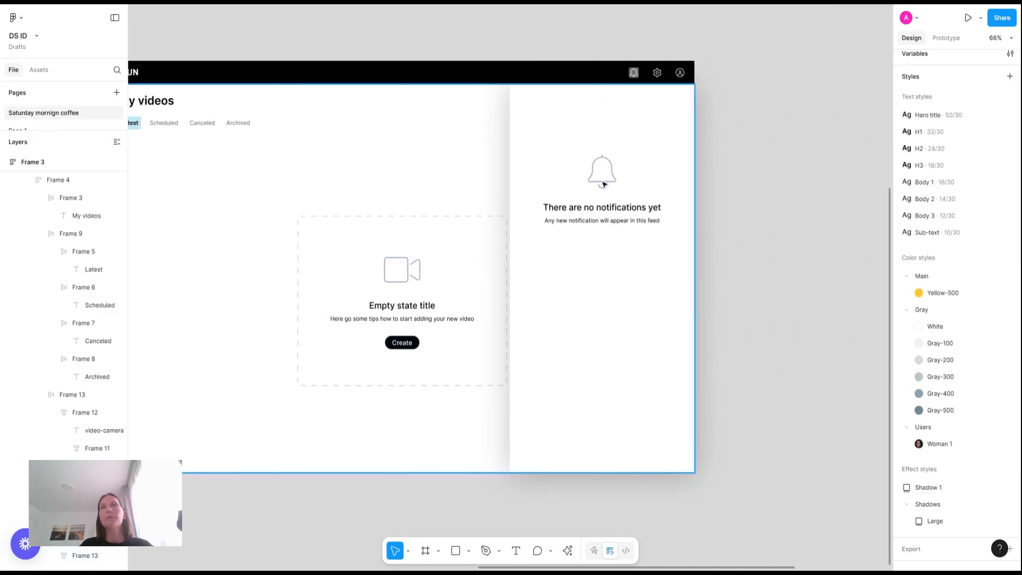
pyautogui.scroll(2, 603, 184)
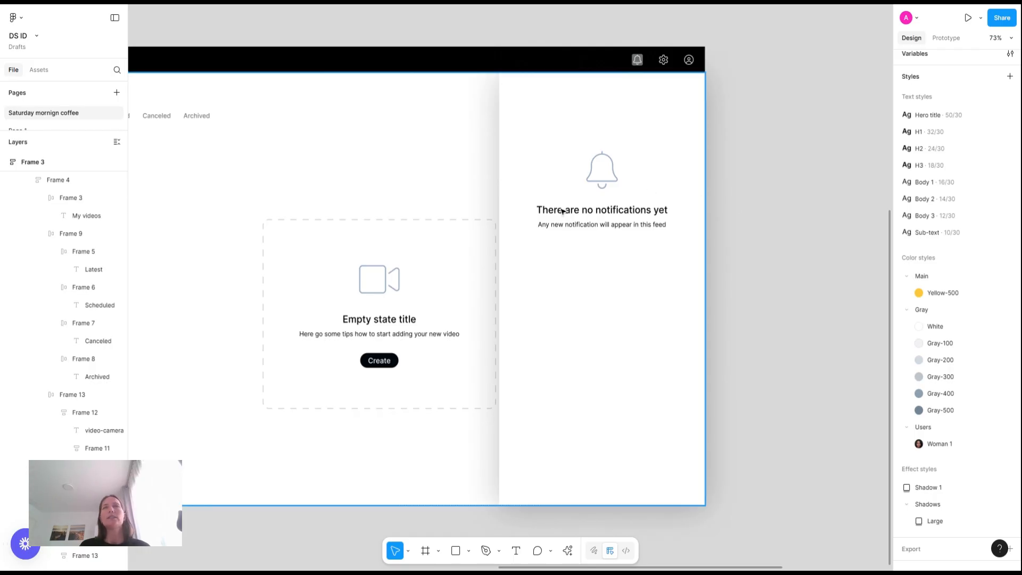
pyautogui.click(596, 209)
pyautogui.doubleClick(596, 209)
pyautogui.doubleClick(596, 208)
pyautogui.doubleClick(596, 209)
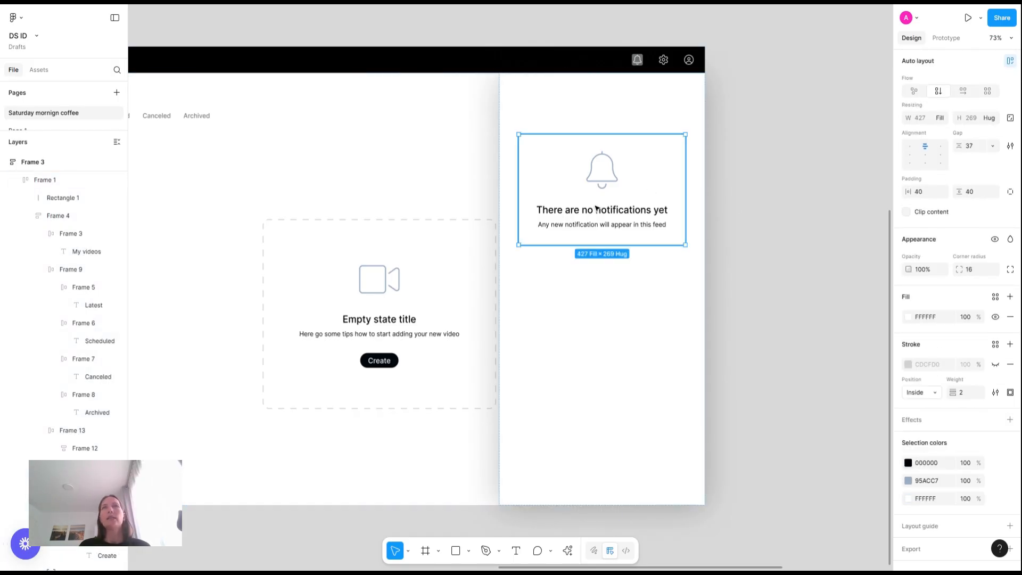
pyautogui.doubleClick(596, 208)
pyautogui.click(672, 180)
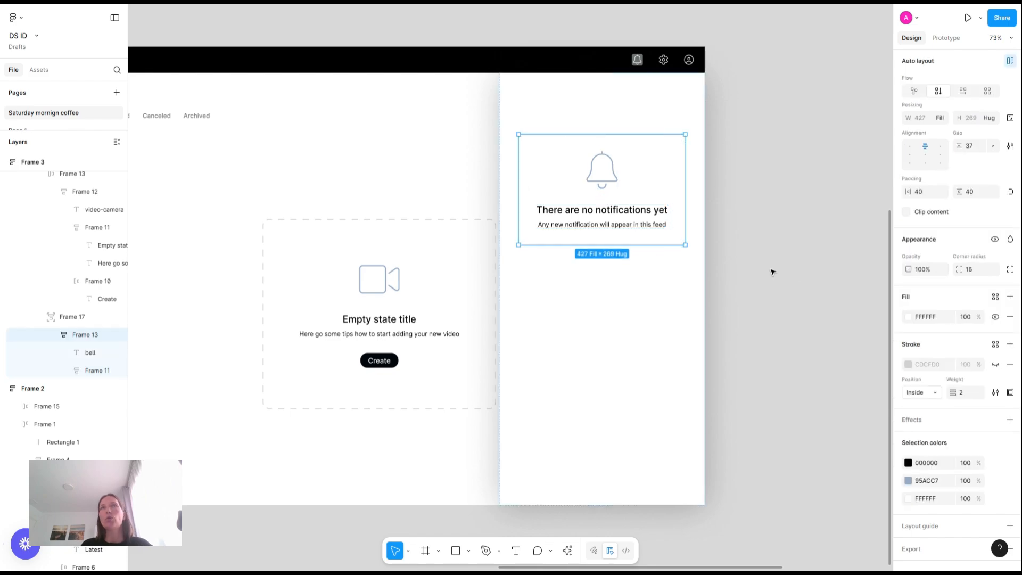
pyautogui.click(908, 316)
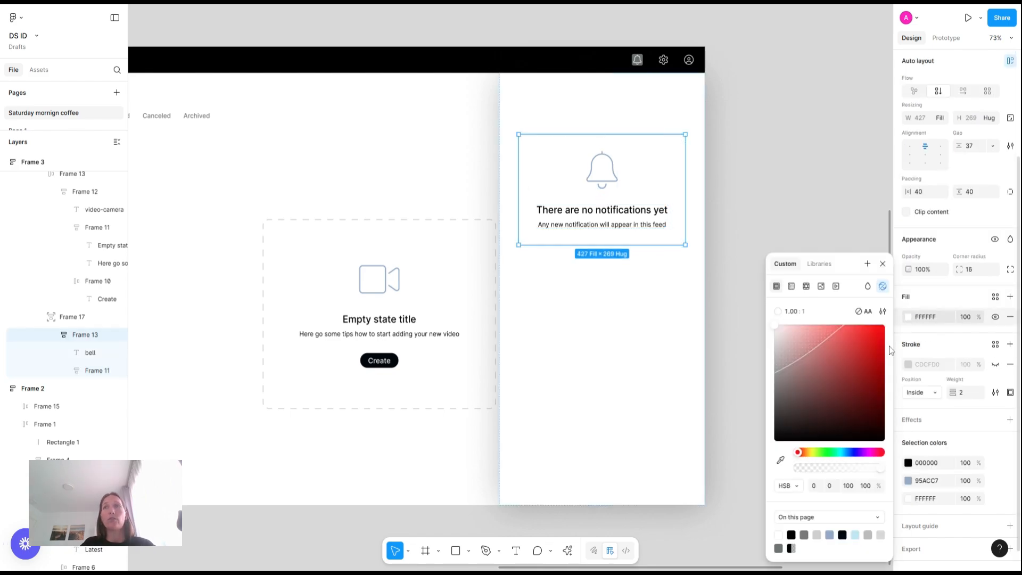
pyautogui.click(844, 452)
pyautogui.click(782, 330)
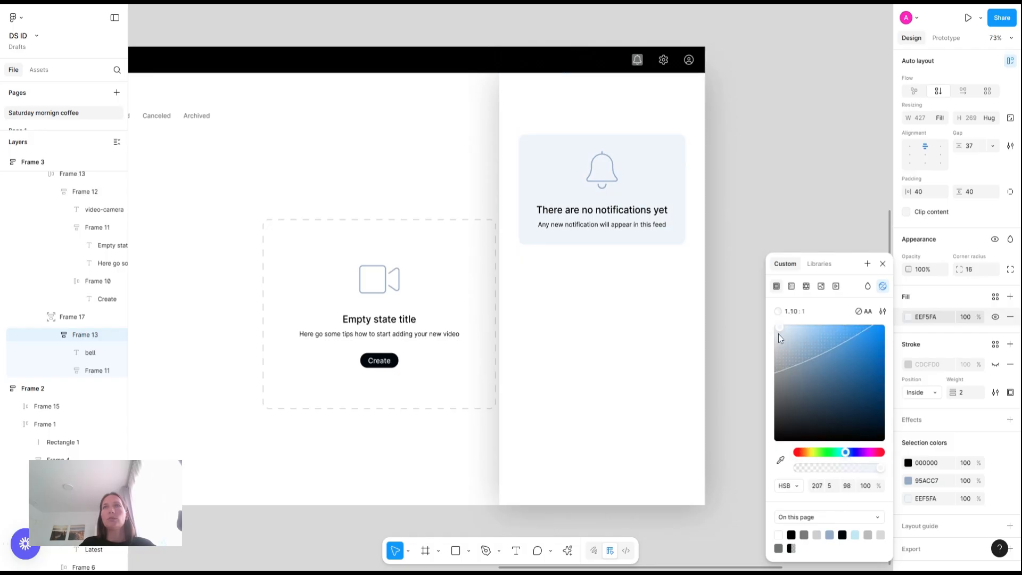
pyautogui.click(776, 337)
pyautogui.click(779, 337)
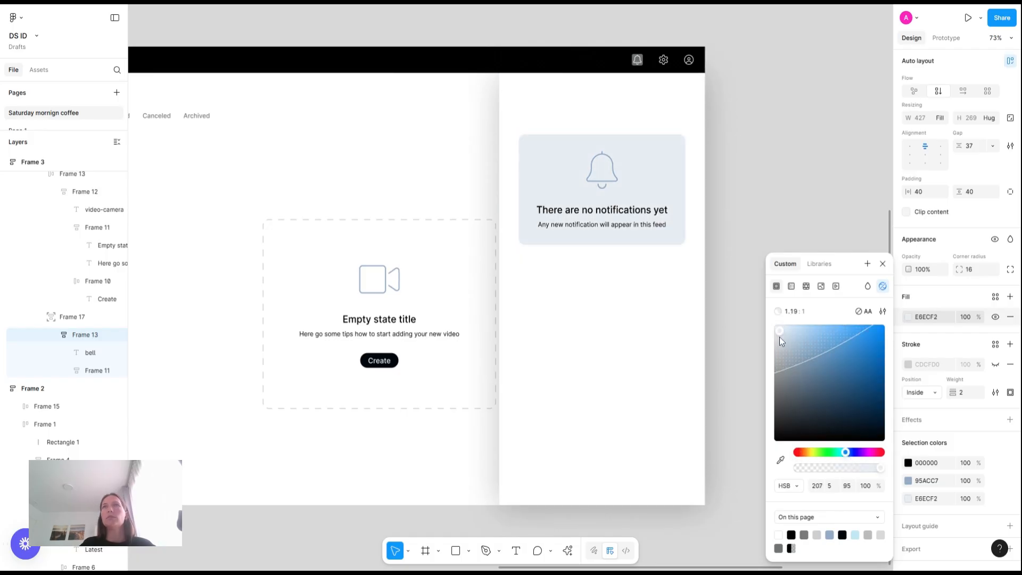
pyautogui.click(776, 331)
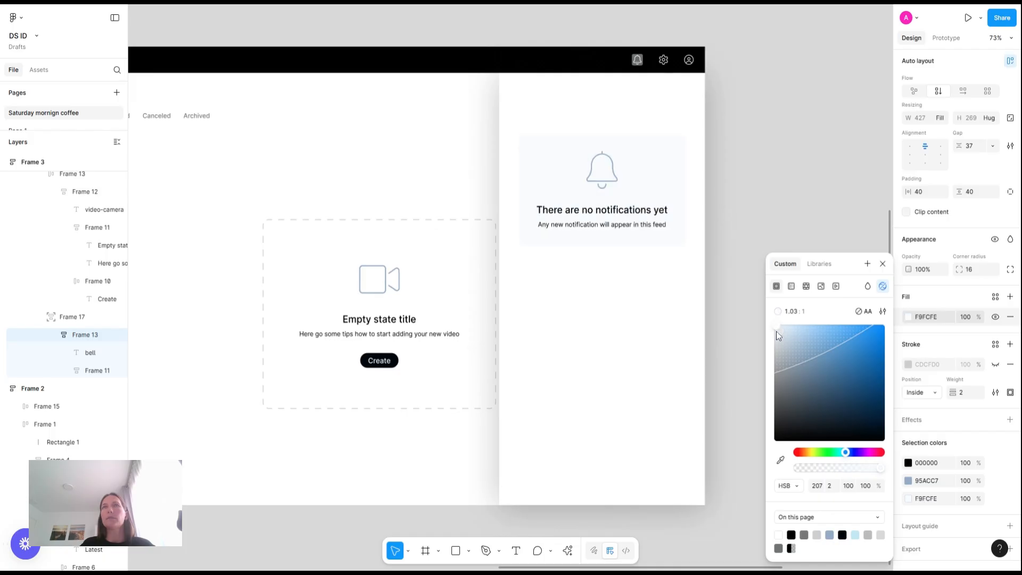
pyautogui.click(798, 189)
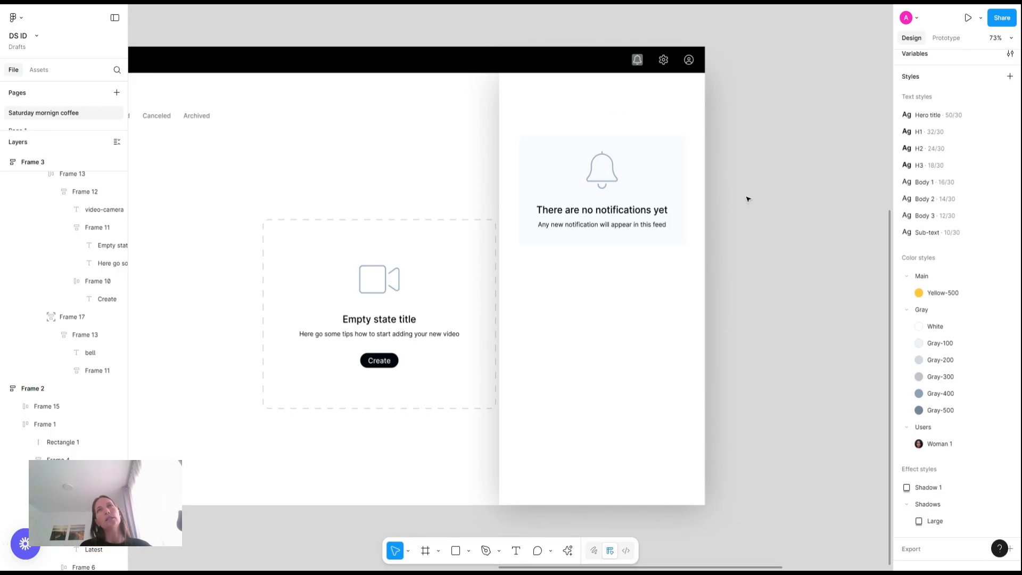
# - Make the dashed stroke of the inner notifications block visible again and clear the selection
pyautogui.scroll(-5, 715, 249)
pyautogui.scroll(6, 714, 249)
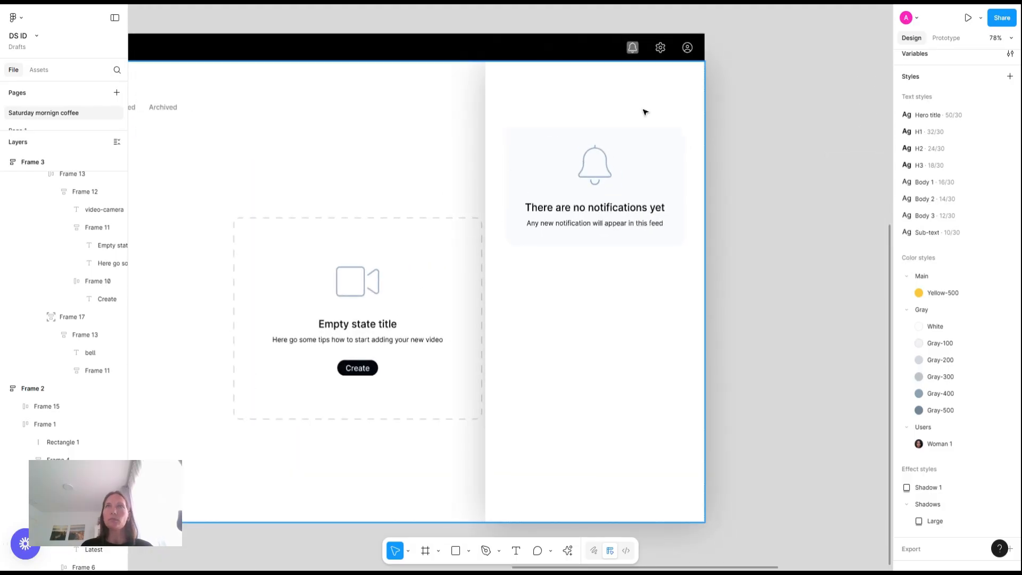
pyautogui.hscroll(-4, 777, 237)
pyautogui.scroll(-1, 777, 237)
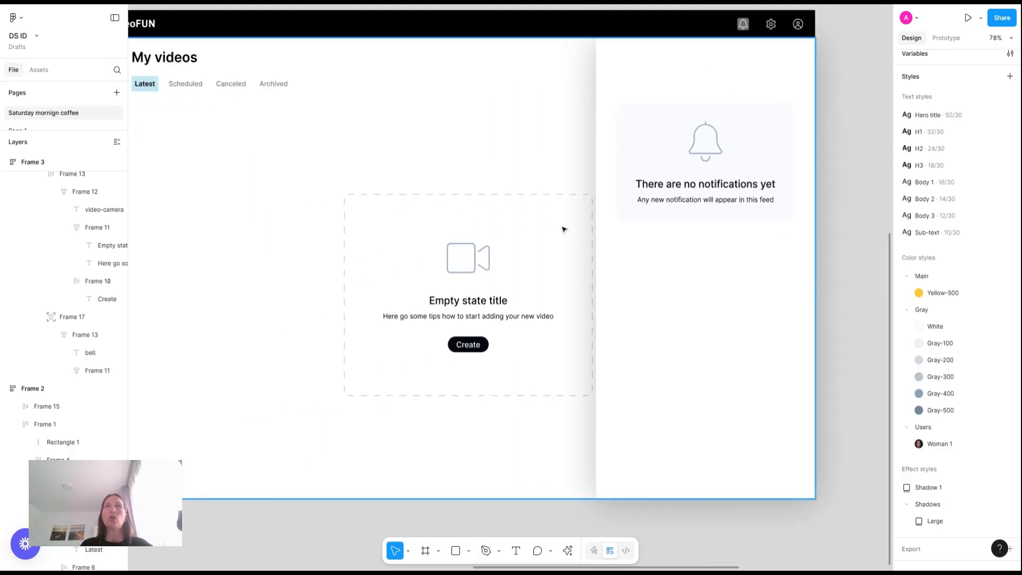
pyautogui.click(651, 157)
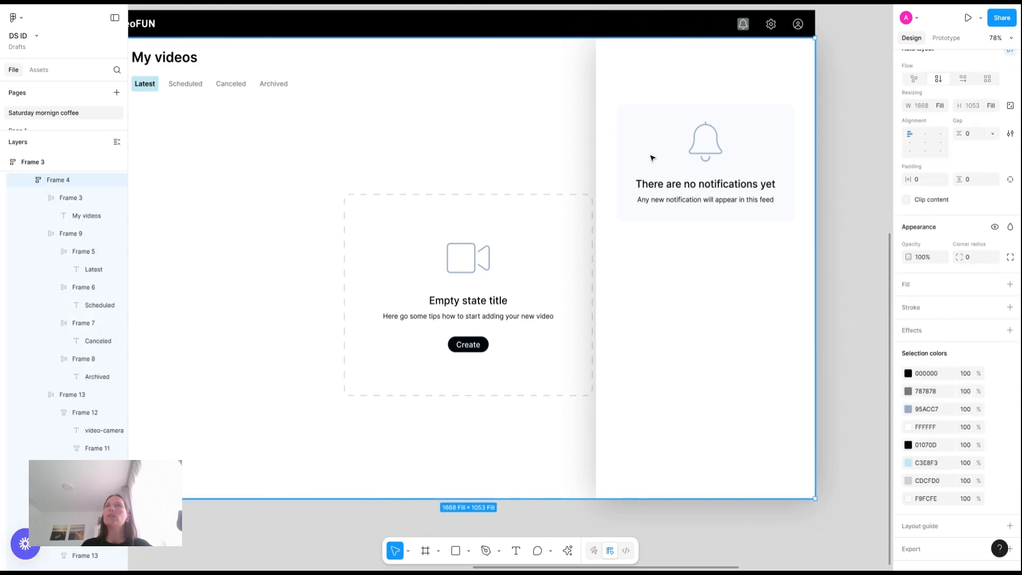
pyautogui.click(651, 157)
pyautogui.click(995, 364)
pyautogui.click(839, 196)
# - Duplicate the "There are no notifications yet" title and place the copy above the dashed block inside the notifications panel
pyautogui.scroll(-5, 840, 196)
pyautogui.hscroll(3, 840, 196)
pyautogui.scroll(1, 839, 195)
pyautogui.scroll(3, 798, 202)
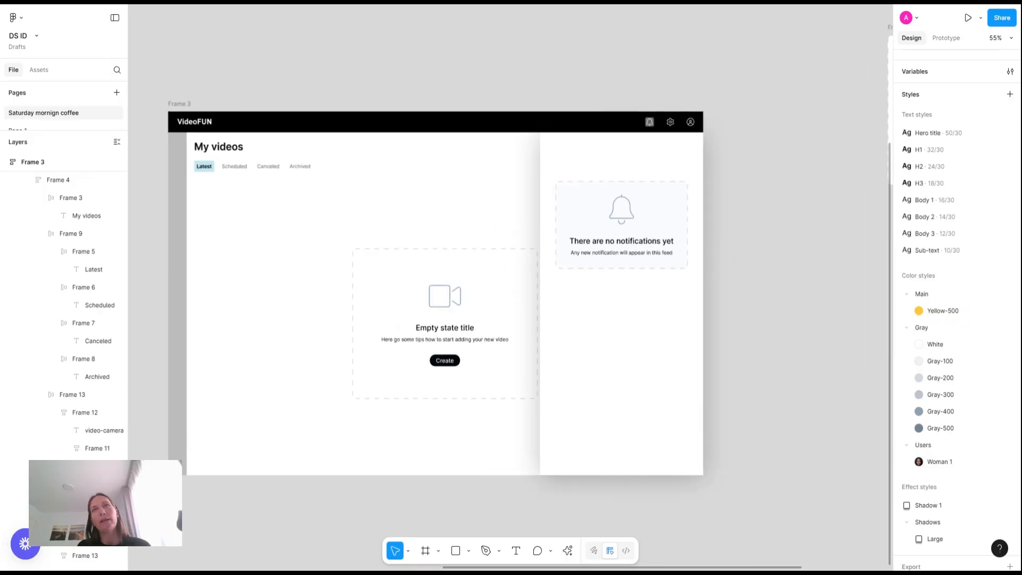
pyautogui.click(634, 220)
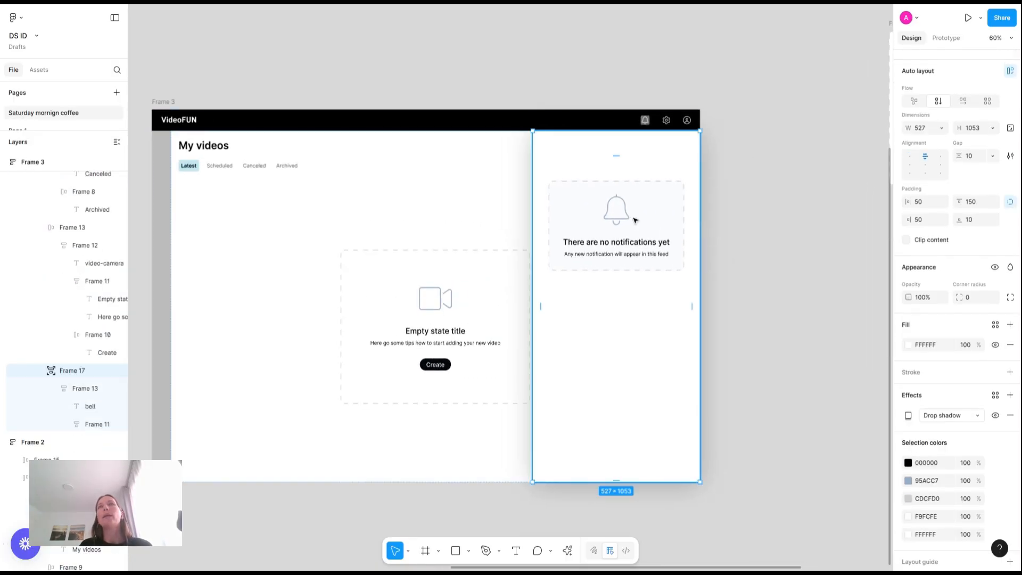
pyautogui.click(634, 220)
pyautogui.scroll(1, 605, 194)
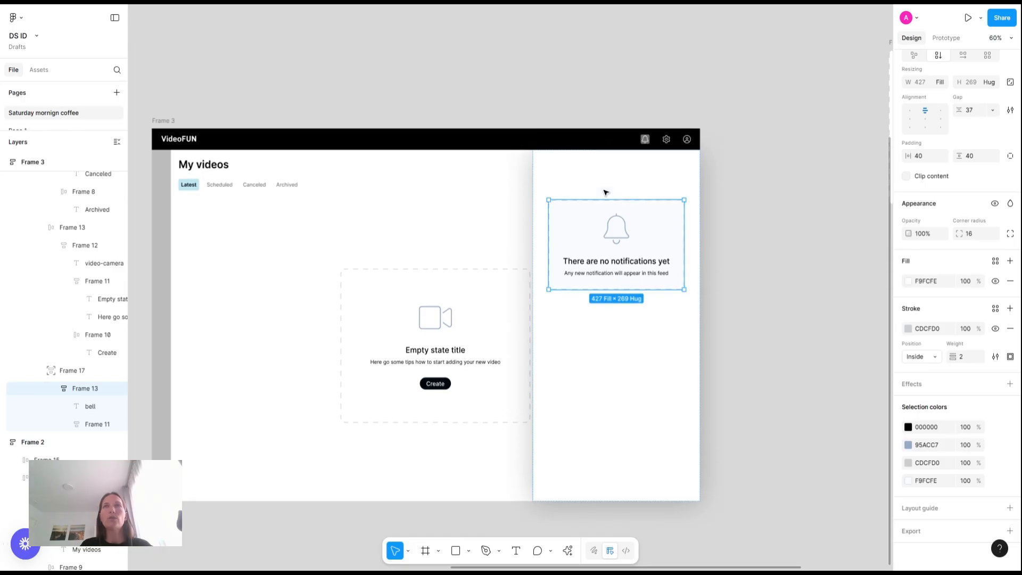
pyautogui.scroll(2, 639, 175)
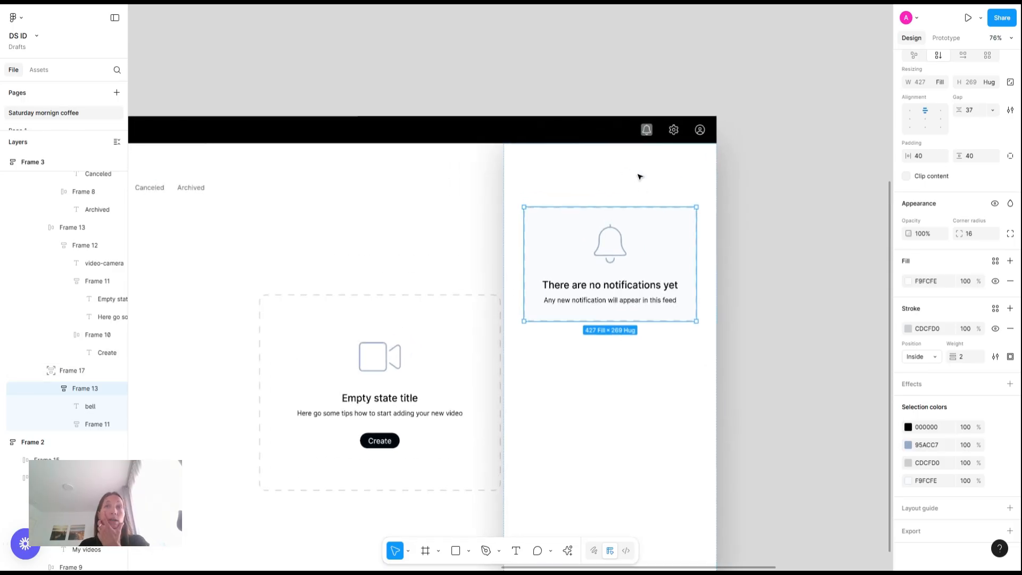
pyautogui.doubleClick(599, 290)
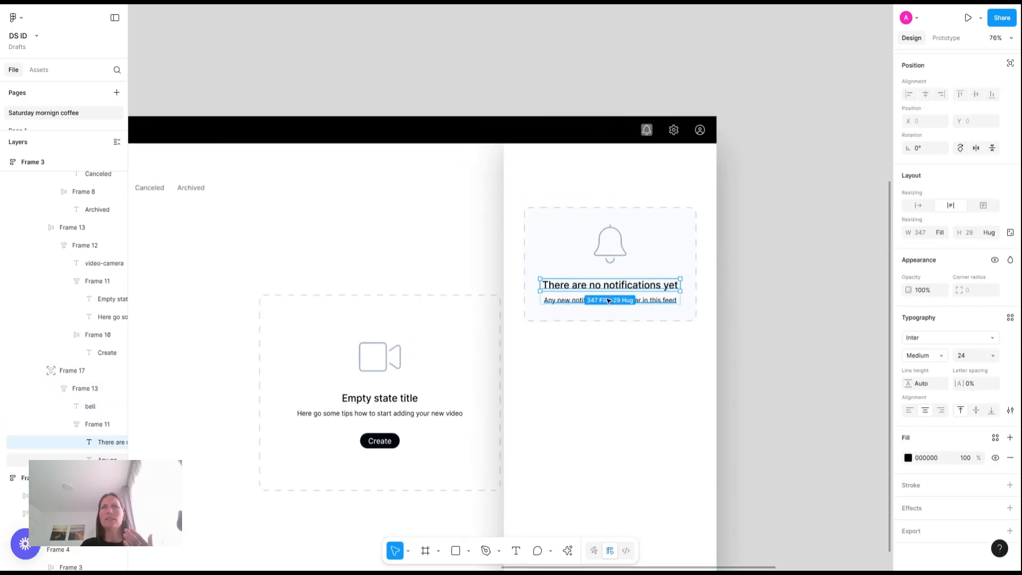
pyautogui.moveTo(598, 286); pyautogui.dragTo(600, 172)
# - Set the notifications panel's top padding to 40 and its gap to 16
pyautogui.click(656, 190)
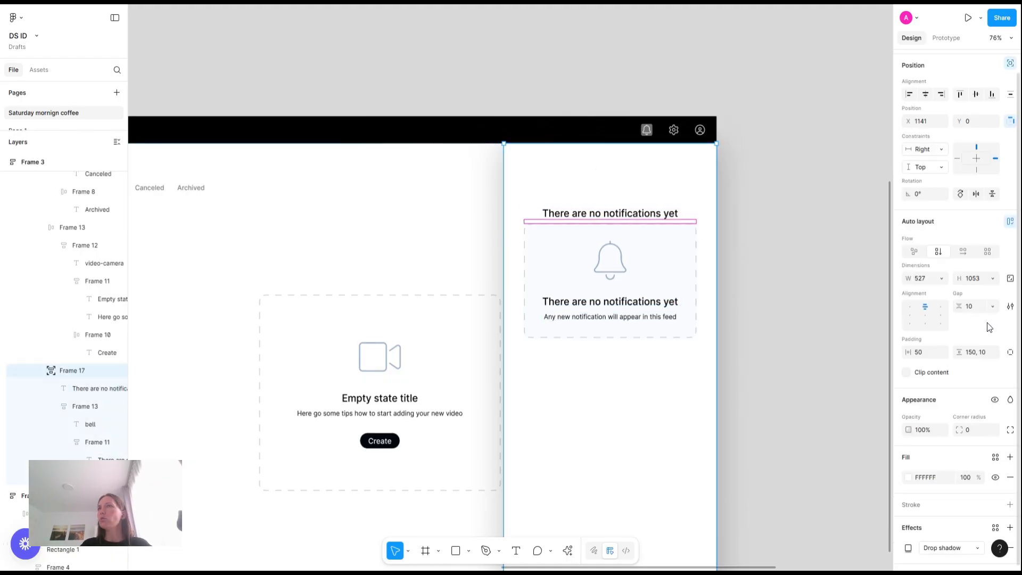
pyautogui.click(982, 356)
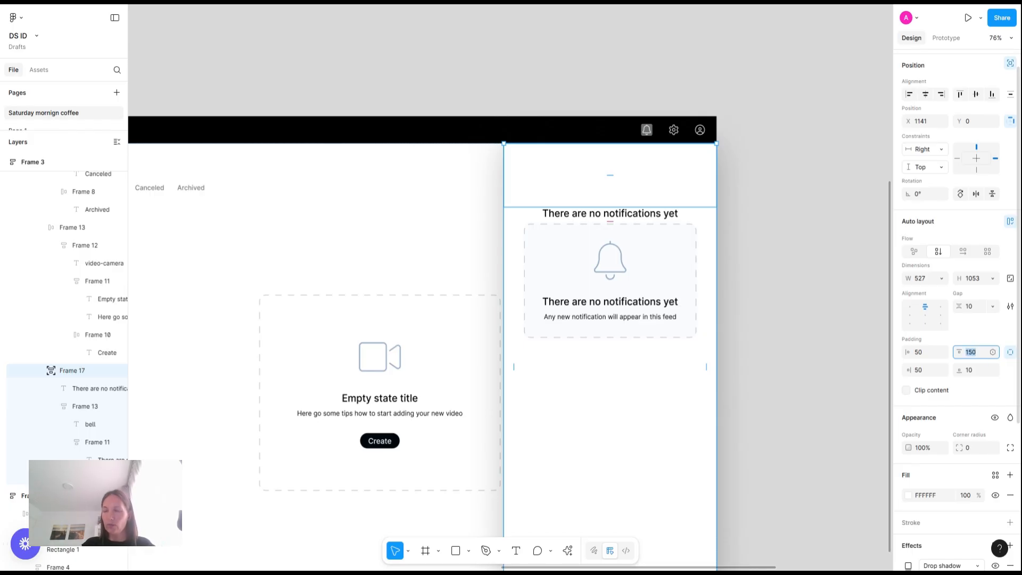
pyautogui.write('40')
pyautogui.press('Return')
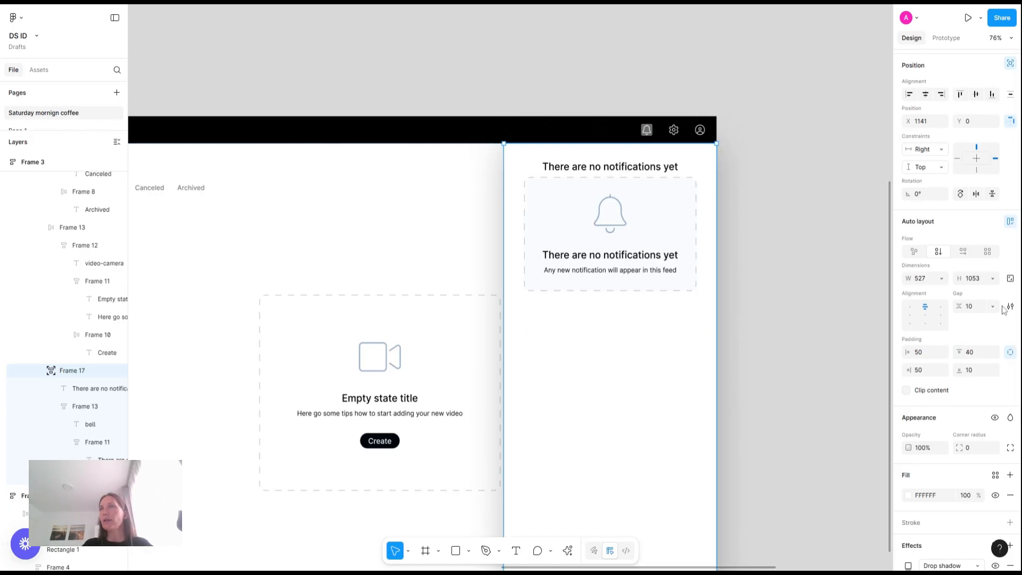
pyautogui.click(980, 310)
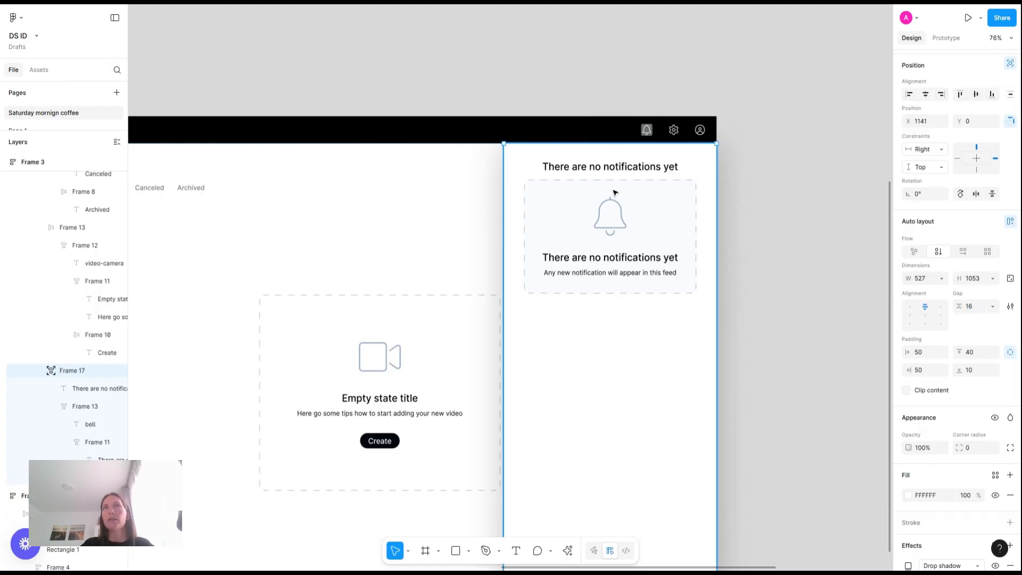
# - Wrap the dashed notifications block in a new auto layout frame with a top padding of 150
pyautogui.click(620, 229)
pyautogui.hotkey('shift', 'a')
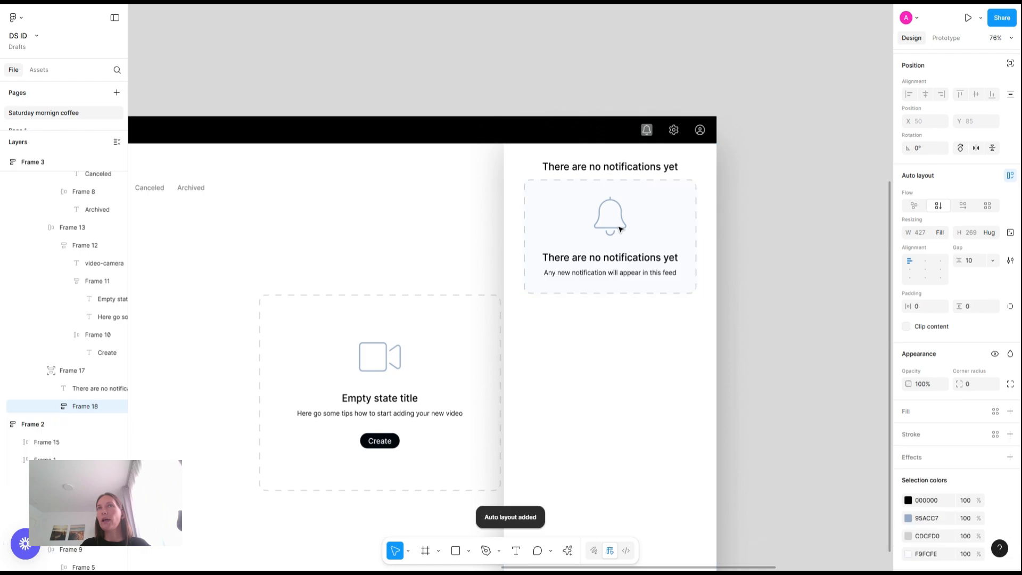
pyautogui.click(971, 306)
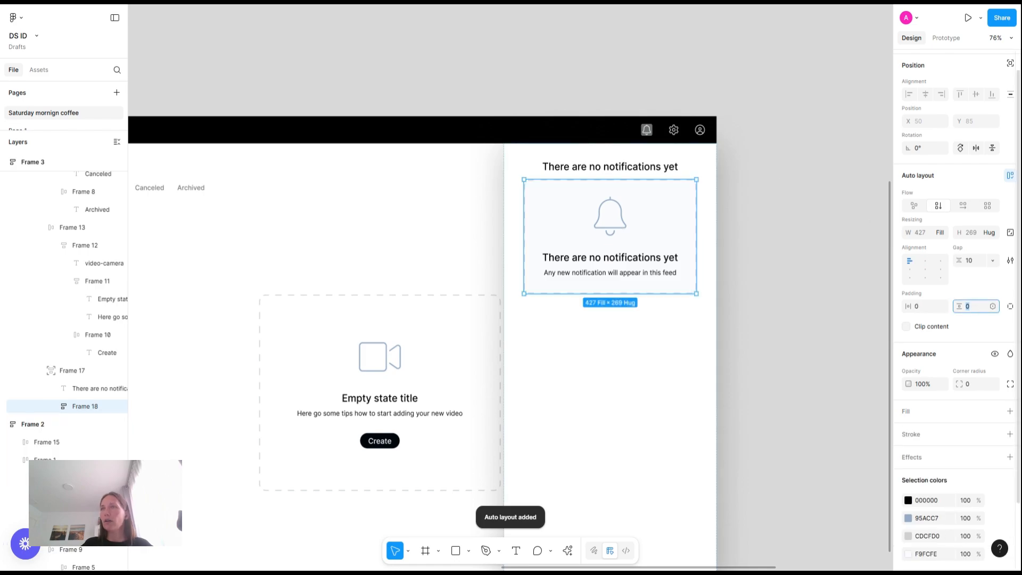
pyautogui.click(1009, 306)
pyautogui.click(968, 308)
pyautogui.write('150')
pyautogui.press('Return')
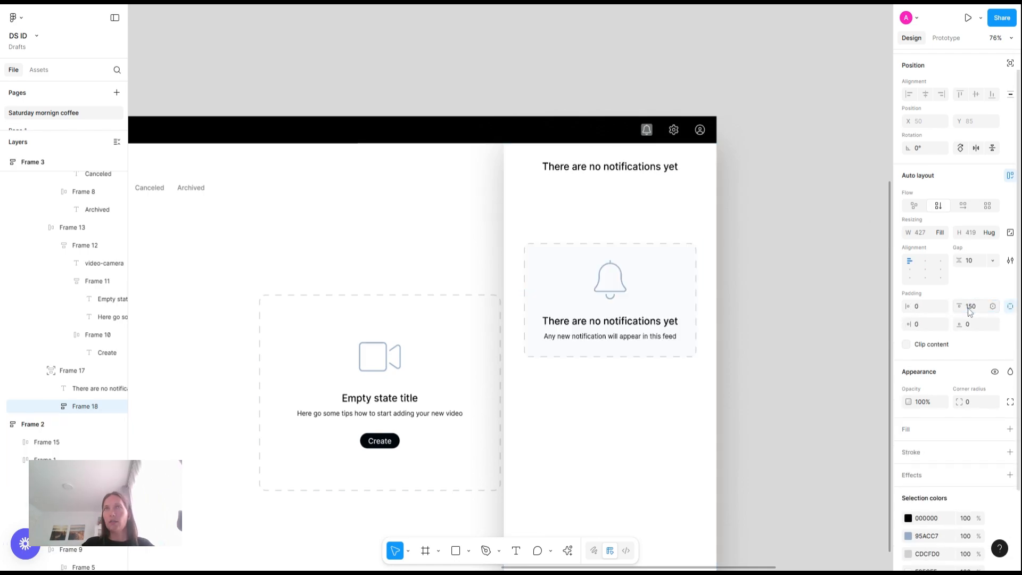
# - Set the height of the frame around the dashed block to Fill container and clear the selection
pyautogui.click(989, 232)
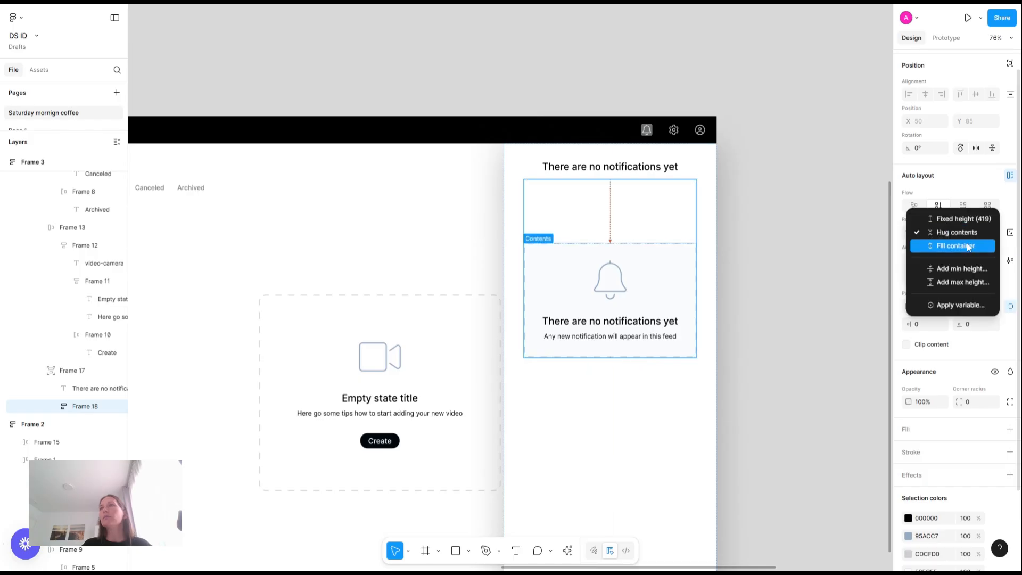
pyautogui.click(968, 245)
pyautogui.click(771, 136)
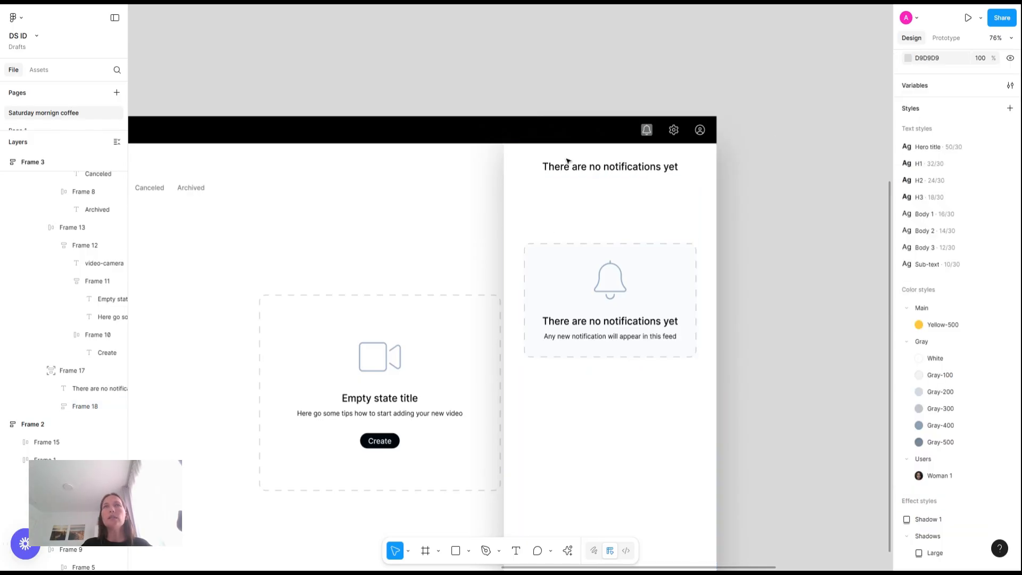
# - Change the title copy above the dashed block to "Notifications" and left-align its text
pyautogui.click(605, 167)
pyautogui.click(605, 168)
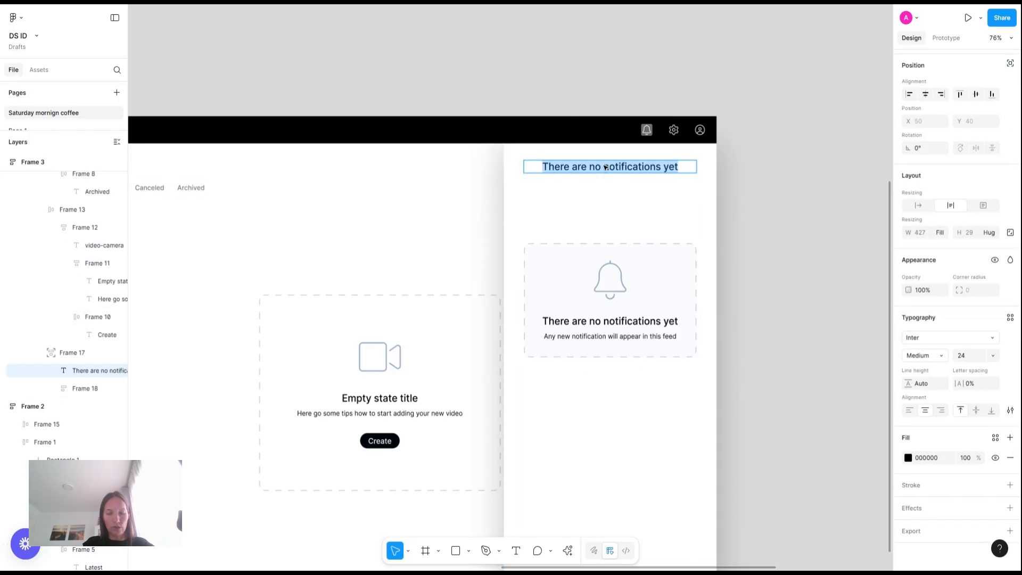
pyautogui.write('Notifications')
pyautogui.press('Escape')
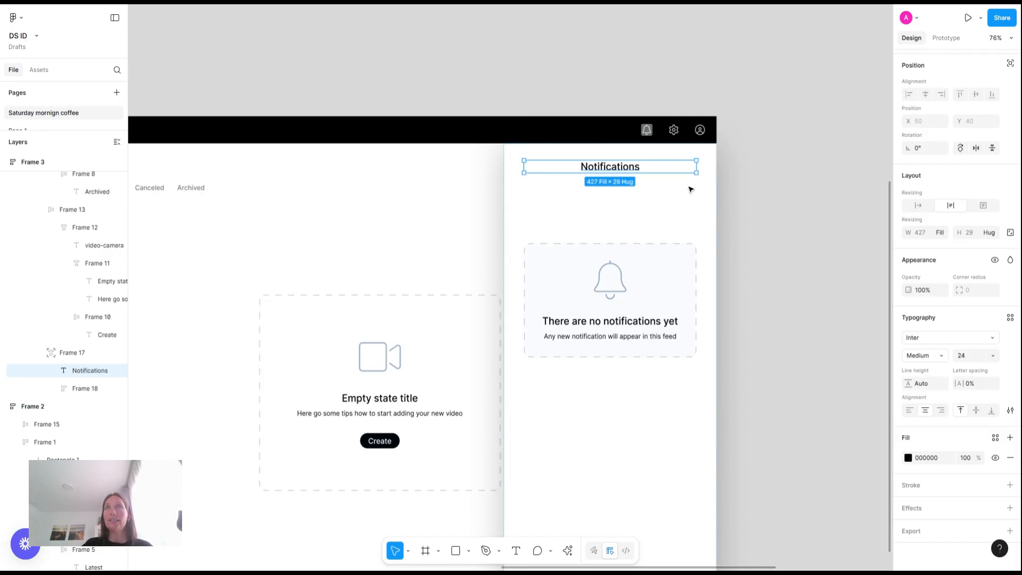
pyautogui.click(910, 413)
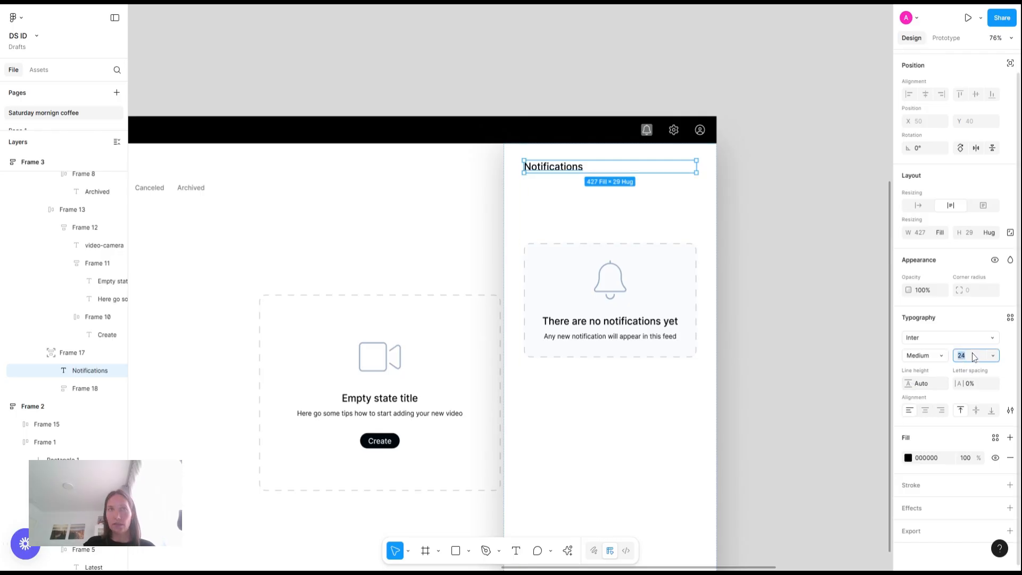
# - Set the "Notifications" heading to font size 28 and Bold weight, and clear the selection
pyautogui.write('28')
pyautogui.press('Return')
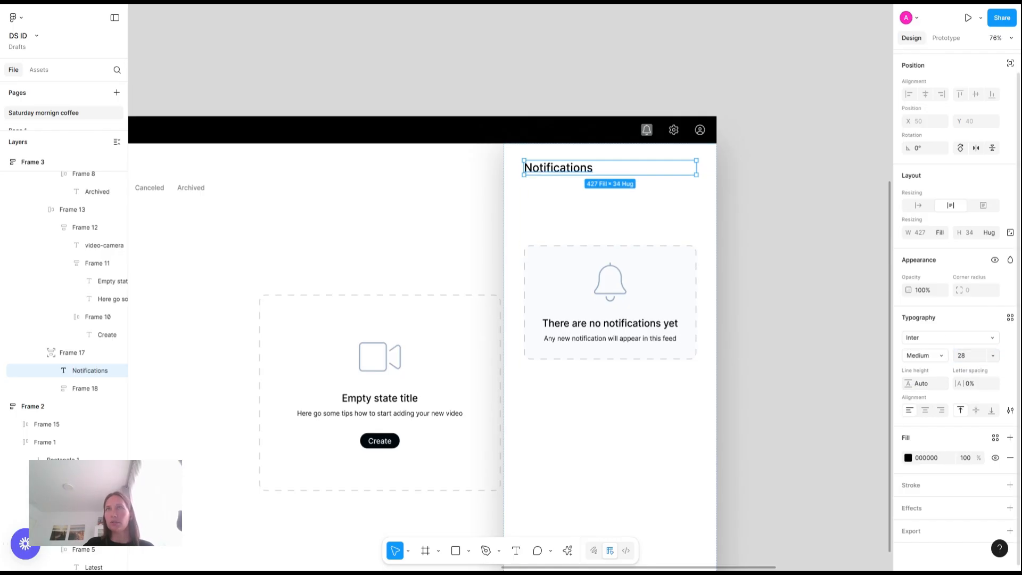
pyautogui.click(922, 359)
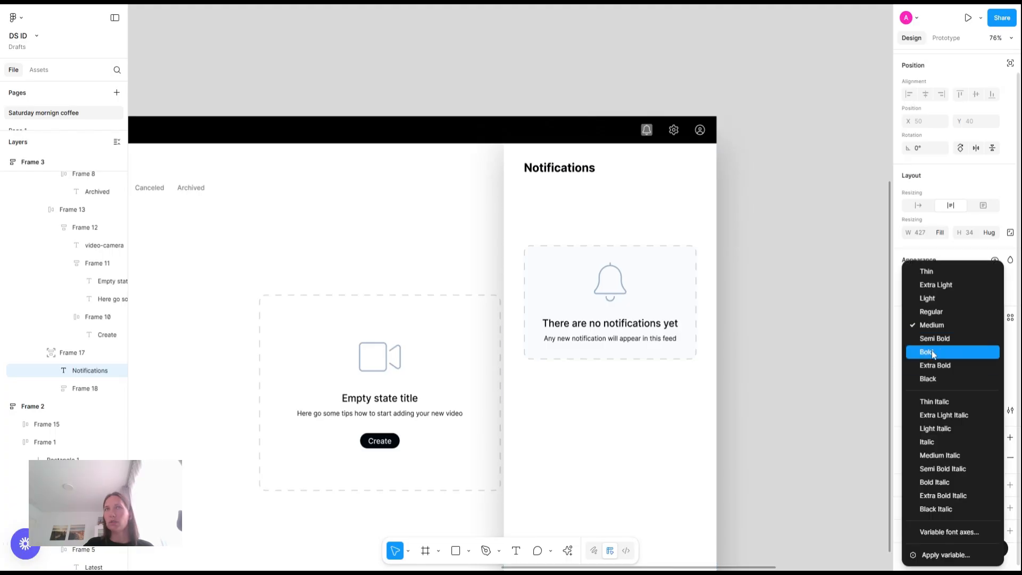
pyautogui.click(932, 350)
pyautogui.click(832, 158)
# - Duplicate the header's gear icon onto the empty canvas beside the page and set its fill to black (000000)
pyautogui.scroll(-5, 832, 158)
pyautogui.scroll(-1, 831, 158)
pyautogui.scroll(3, 780, 151)
pyautogui.hscroll(3, 780, 150)
pyautogui.scroll(1, 779, 150)
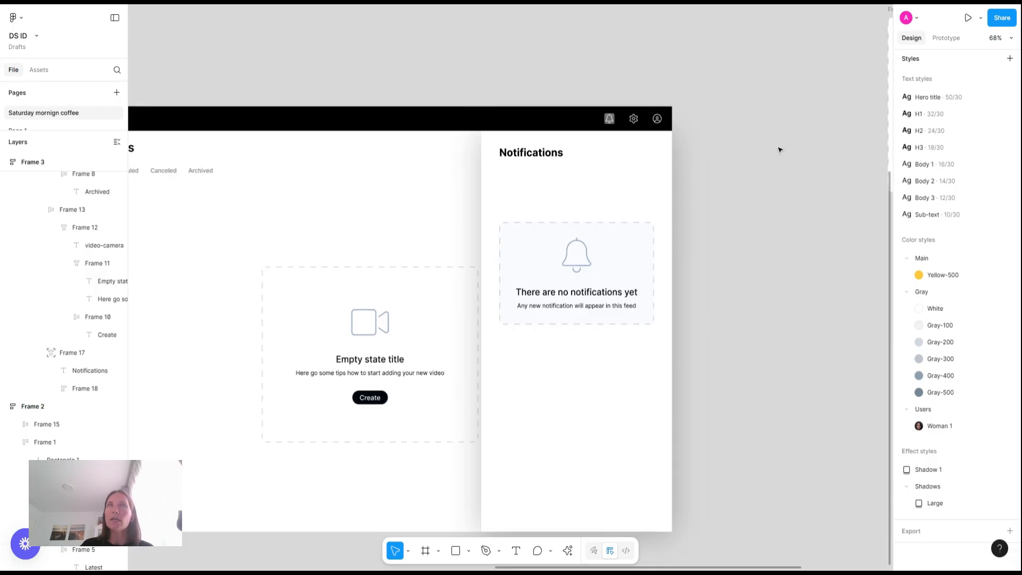
pyautogui.scroll(3, 538, 154)
pyautogui.scroll(-3, 548, 154)
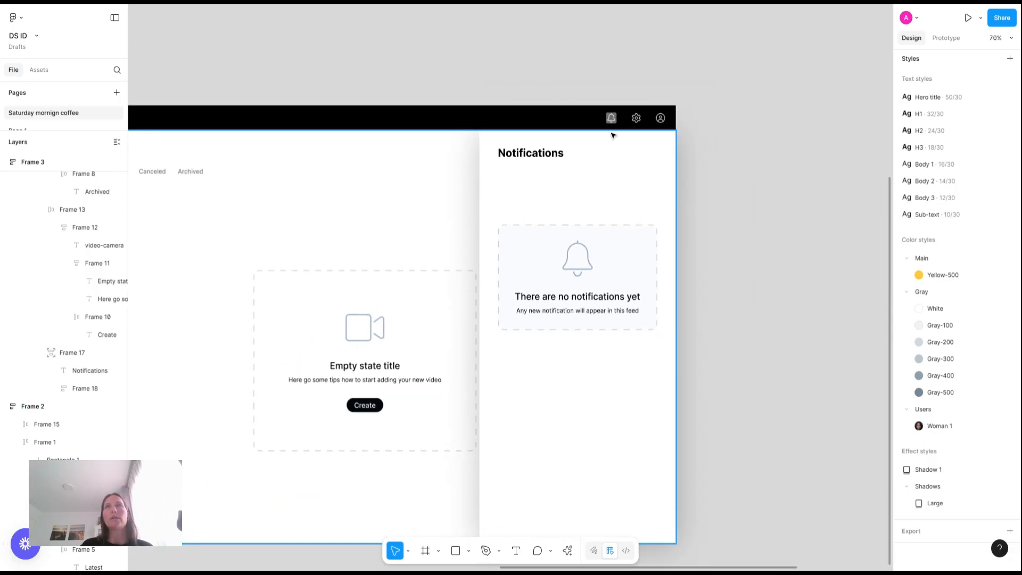
pyautogui.click(639, 121)
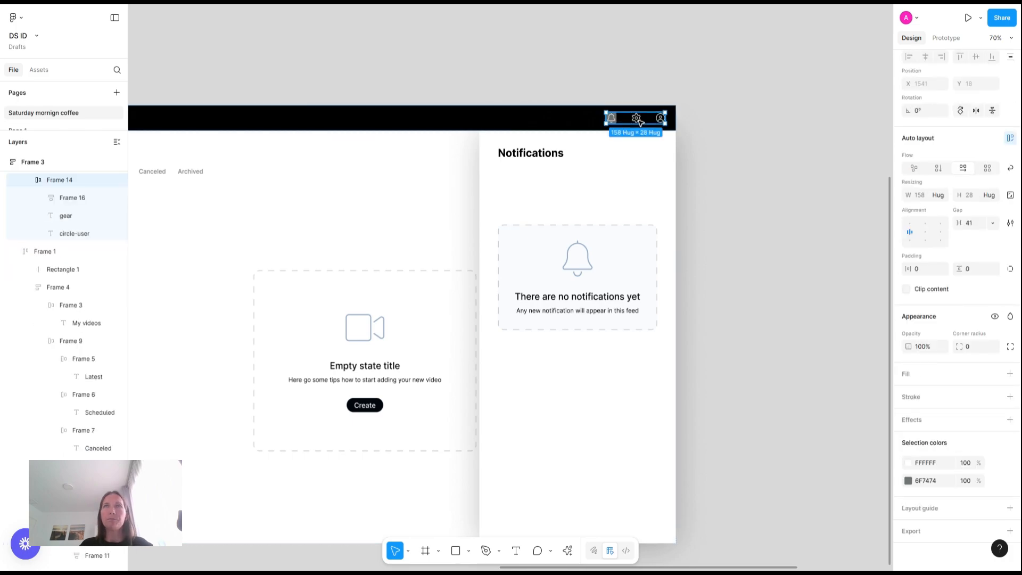
pyautogui.click(637, 120)
pyautogui.moveTo(637, 119); pyautogui.dragTo(708, 165)
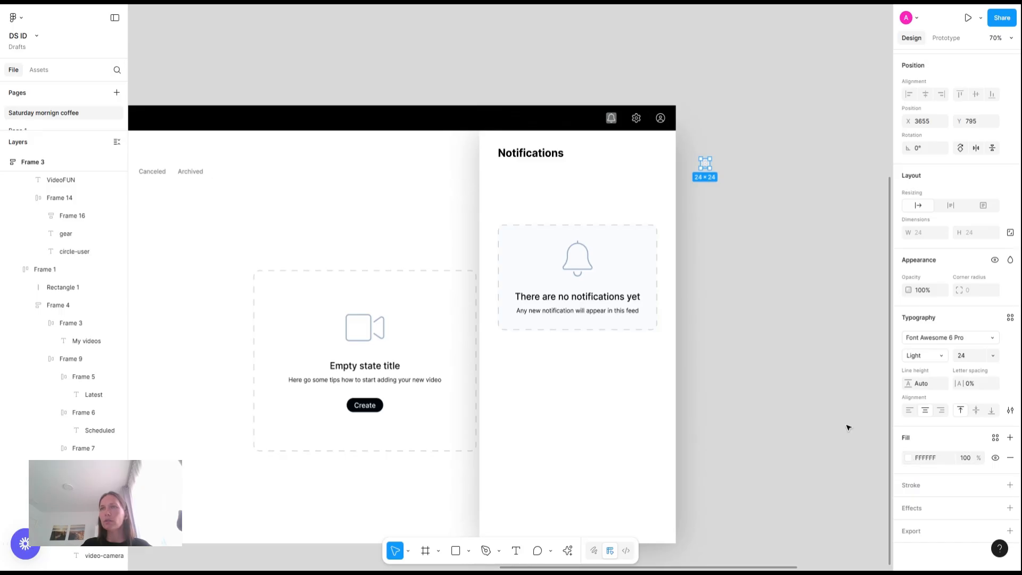
pyautogui.click(908, 457)
pyautogui.click(810, 401)
pyautogui.moveTo(751, 493); pyautogui.dragTo(737, 452)
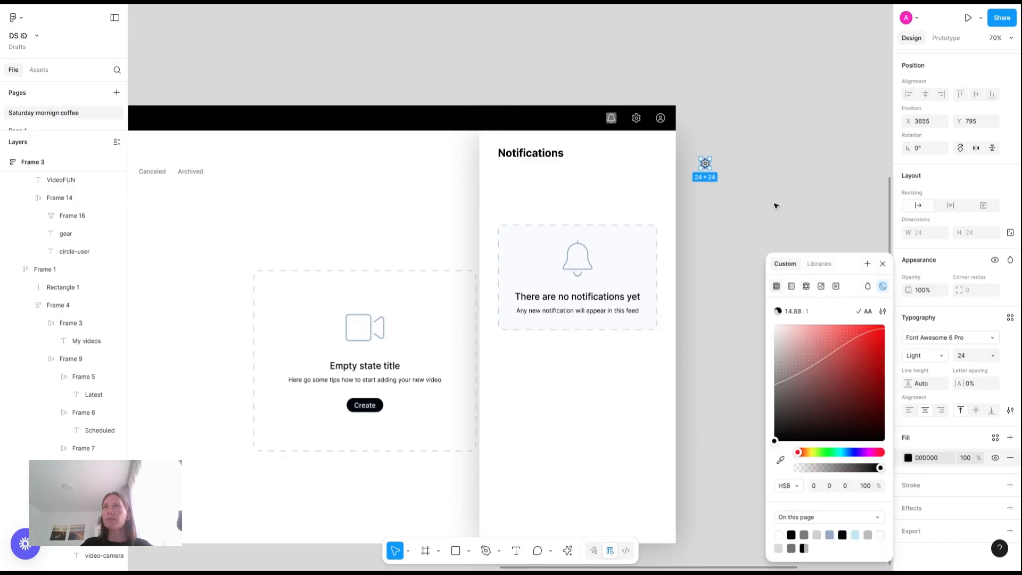
# - Duplicate the black gear icon with a spacing of 16 and change the copy's icon text to "filter"
pyautogui.click(705, 165)
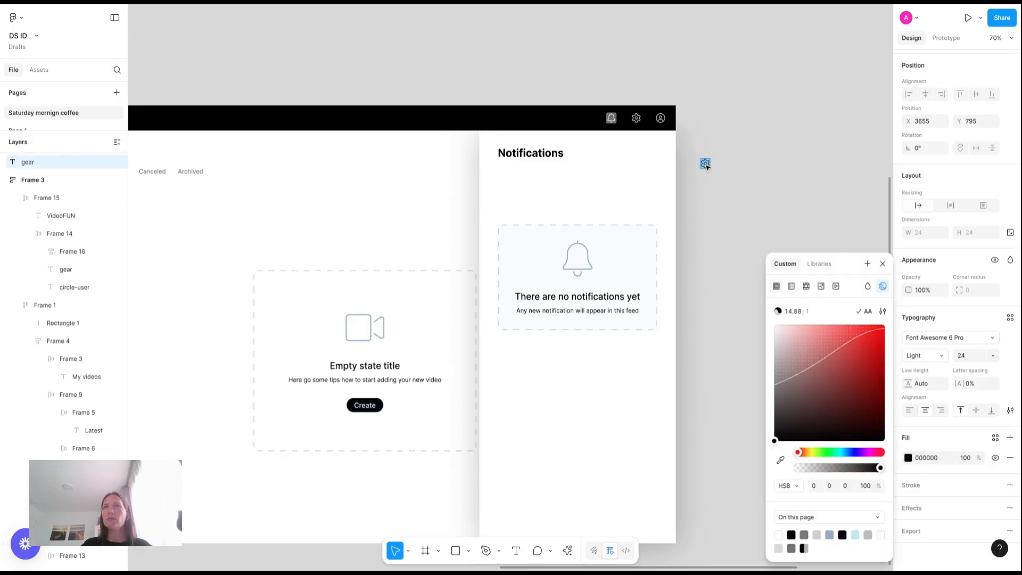
pyautogui.keyDown('alt'); pyautogui.moveTo(706, 165); pyautogui.dragTo(720, 166); pyautogui.keyUp('alt')
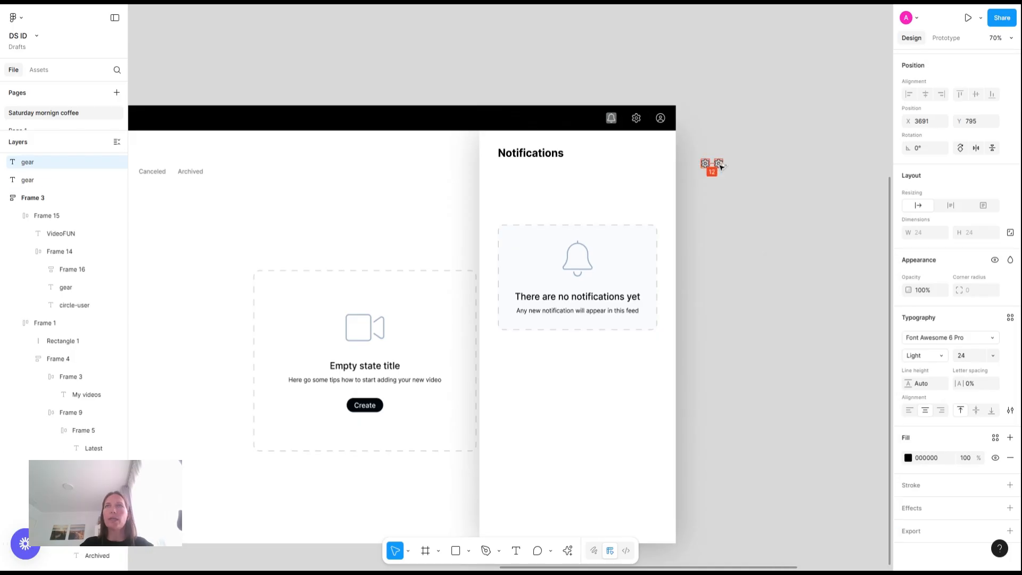
pyautogui.doubleClick(720, 164)
pyautogui.write('filter')
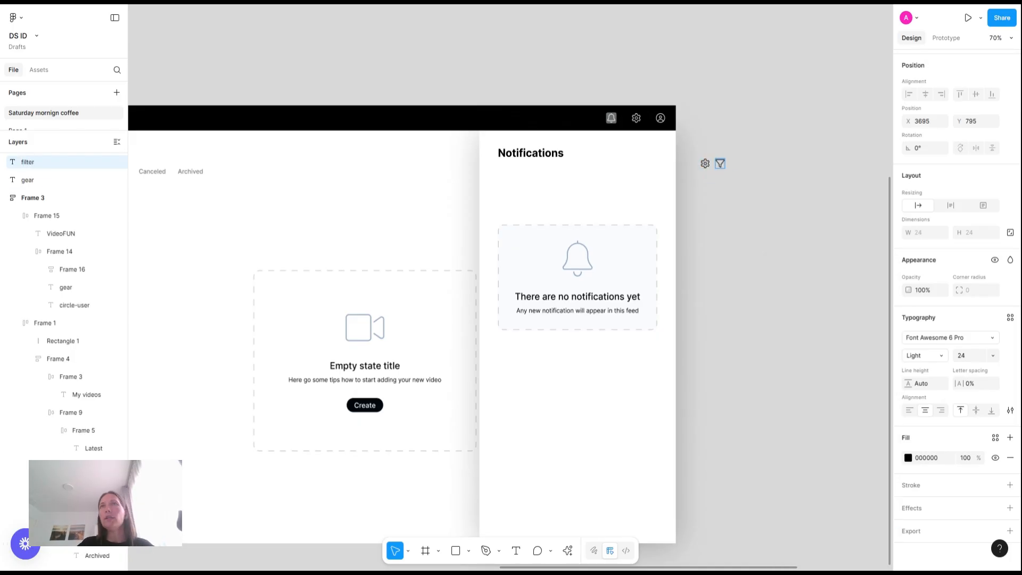
pyautogui.press('Escape')
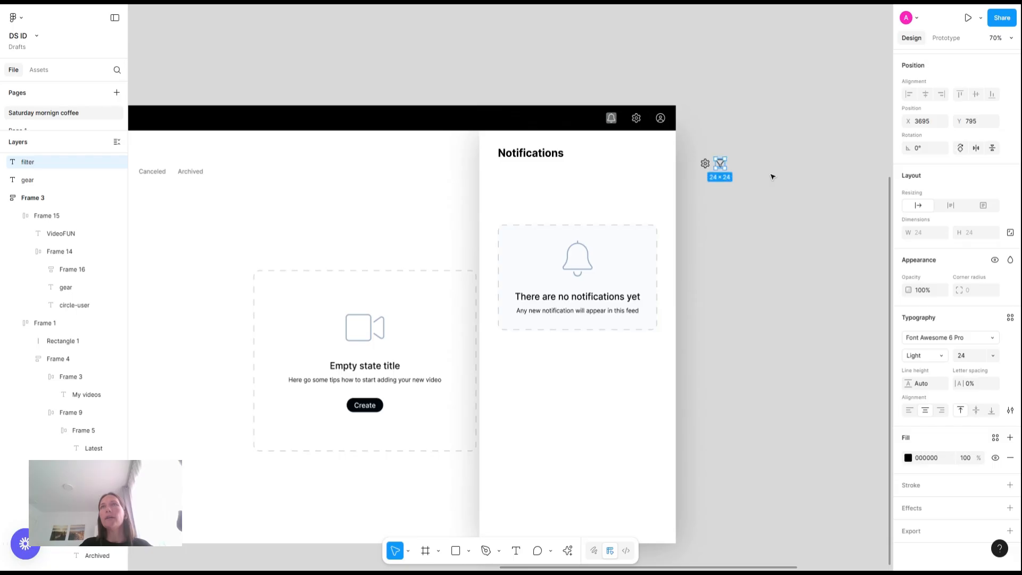
# - Wrap the gear and filter icons in an auto layout frame and move it into the panel below the Notifications heading
pyautogui.moveTo(766, 186); pyautogui.dragTo(701, 151)
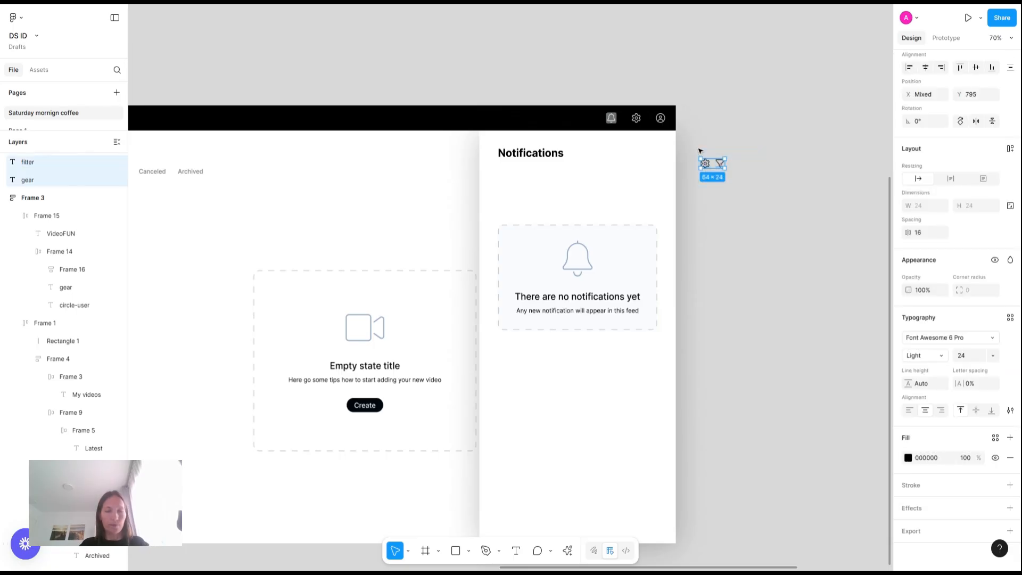
pyautogui.hotkey('shift', 'a')
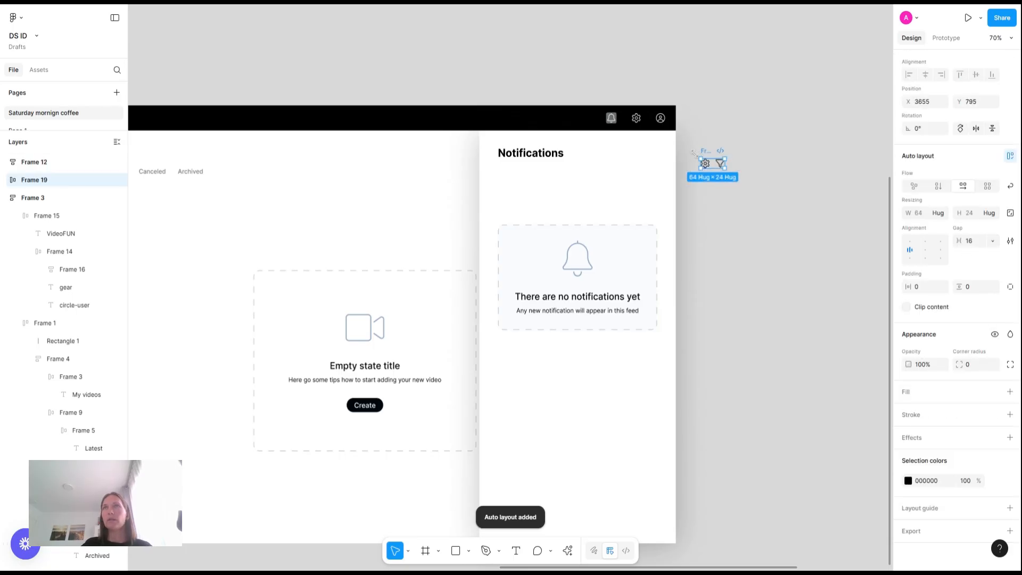
pyautogui.moveTo(706, 154); pyautogui.dragTo(576, 165)
# - Wrap the Notifications heading and the icon pair in a horizontal auto layout, vertically centered with the gap set to Auto
pyautogui.keyDown('shift'); pyautogui.click(531, 155); pyautogui.keyUp('shift')
pyautogui.hotkey('shift', 'a')
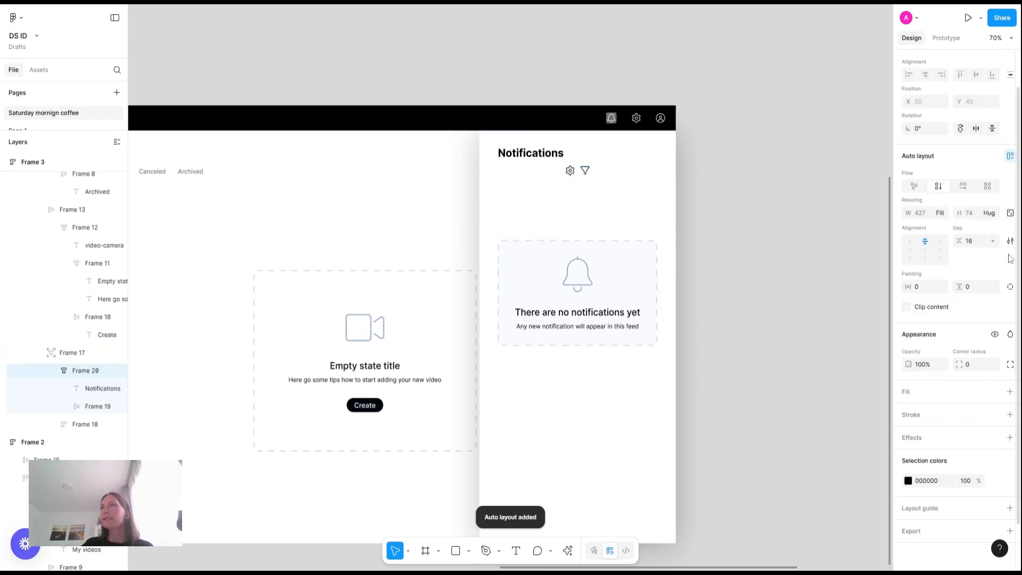
pyautogui.click(963, 185)
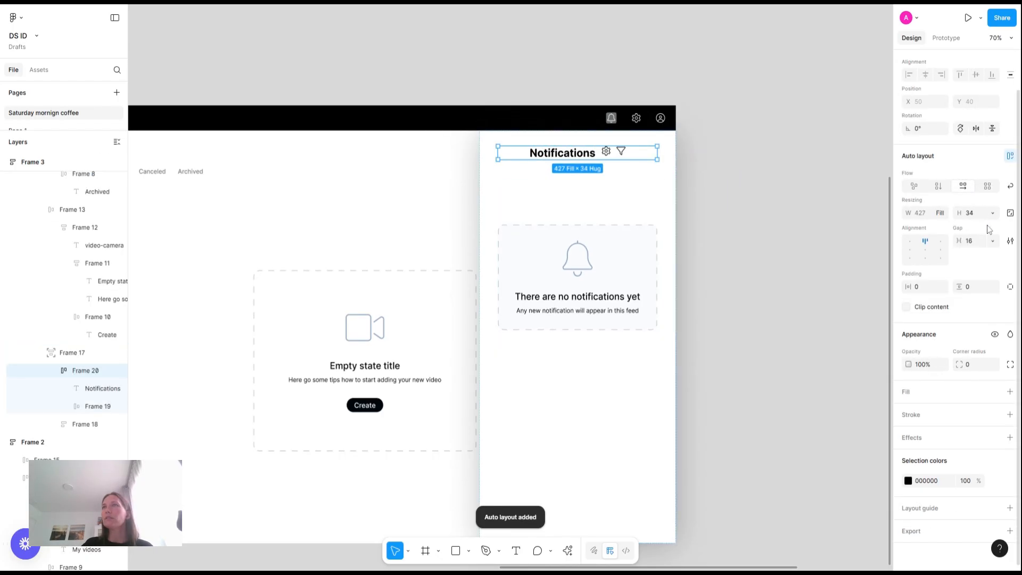
pyautogui.click(916, 251)
pyautogui.click(992, 241)
pyautogui.click(966, 258)
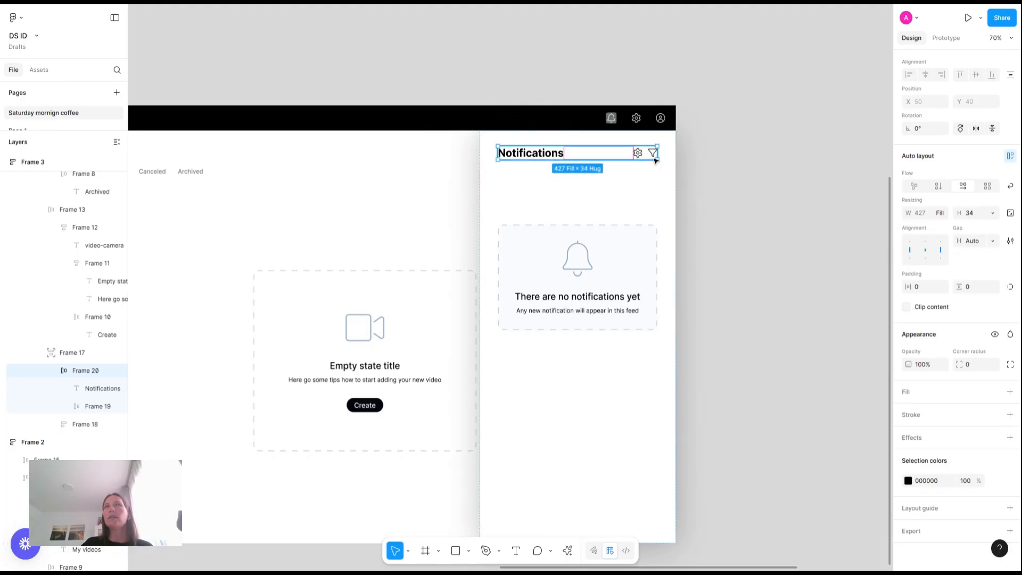
pyautogui.click(733, 169)
# - Set the notifications panel's horizontal padding to 36
pyautogui.scroll(-4, 733, 170)
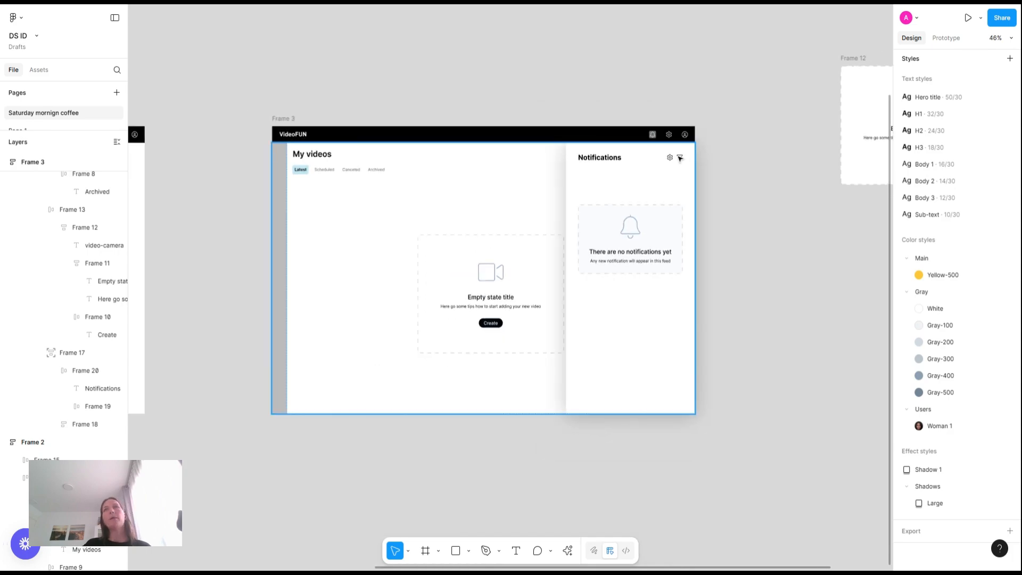
pyautogui.scroll(1, 680, 158)
pyautogui.click(701, 179)
pyautogui.scroll(5, 701, 179)
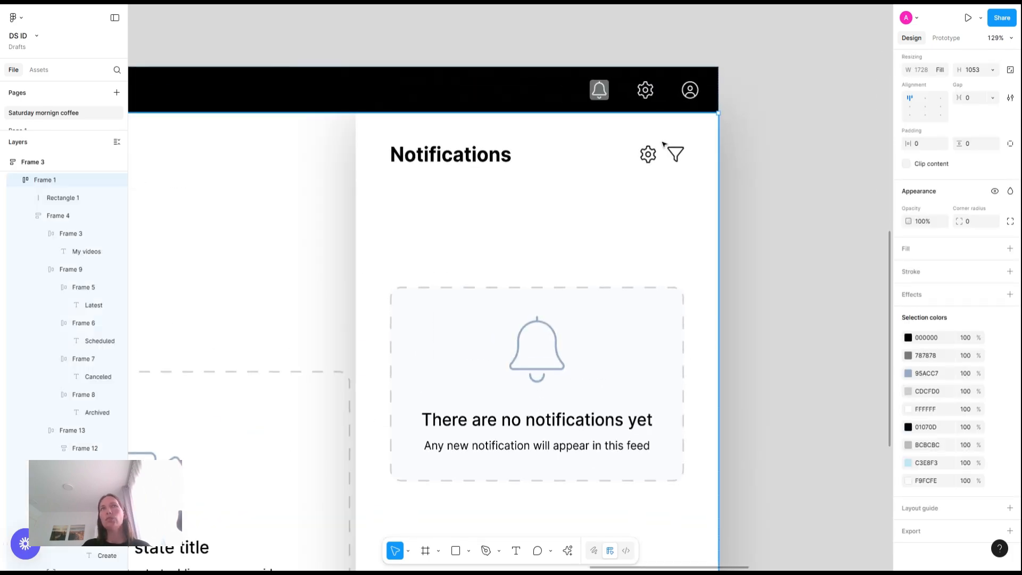
pyautogui.click(663, 143)
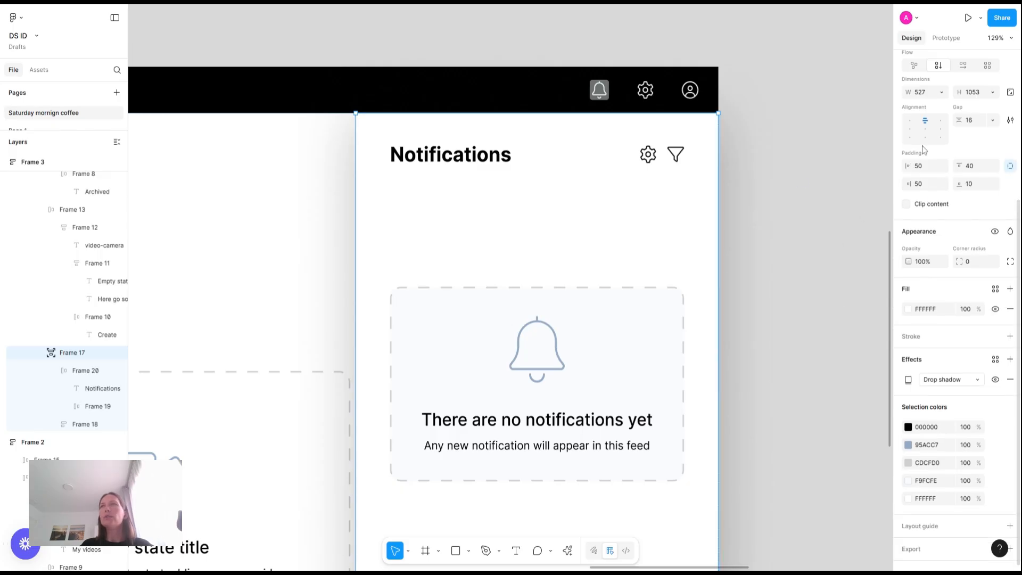
pyautogui.click(1010, 167)
pyautogui.click(920, 166)
pyautogui.write('40')
pyautogui.press('Return')
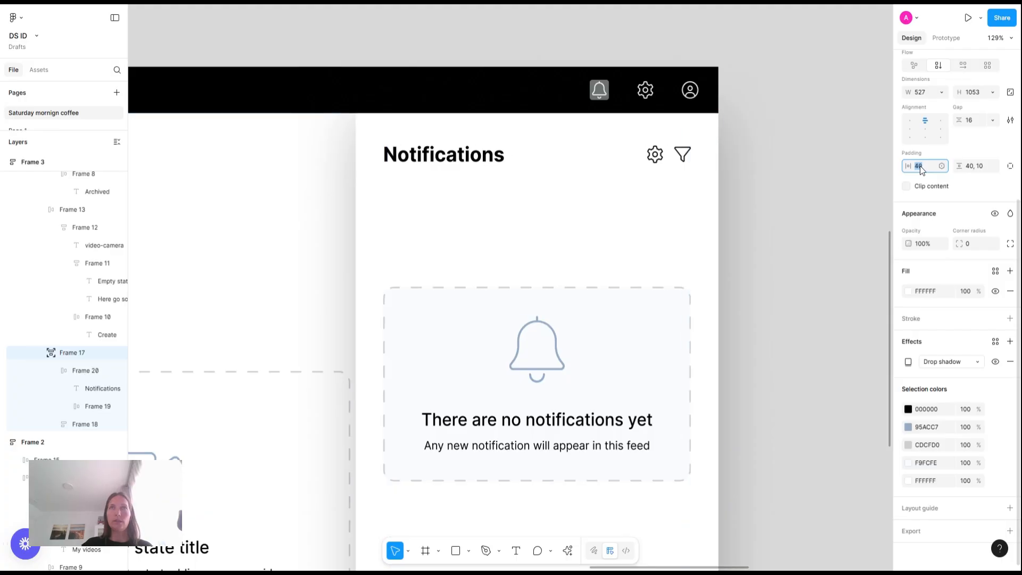
pyautogui.press('Down')
pyautogui.press('Down')
pyautogui.press('Down')
pyautogui.press('Down')
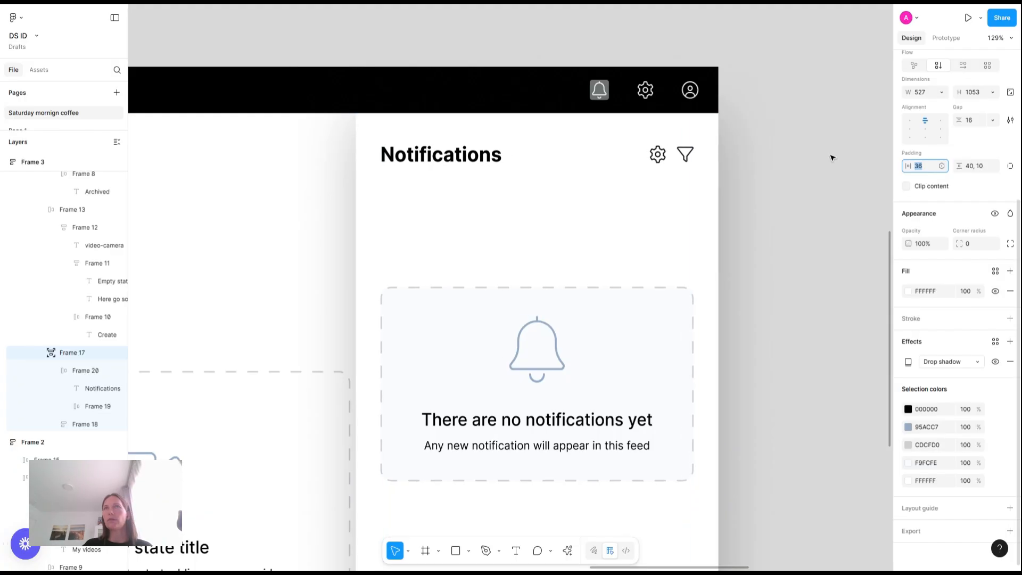
# - Recolor the gear and filter icons beside the Notifications heading to gray 737373
pyautogui.click(672, 159)
pyautogui.click(671, 158)
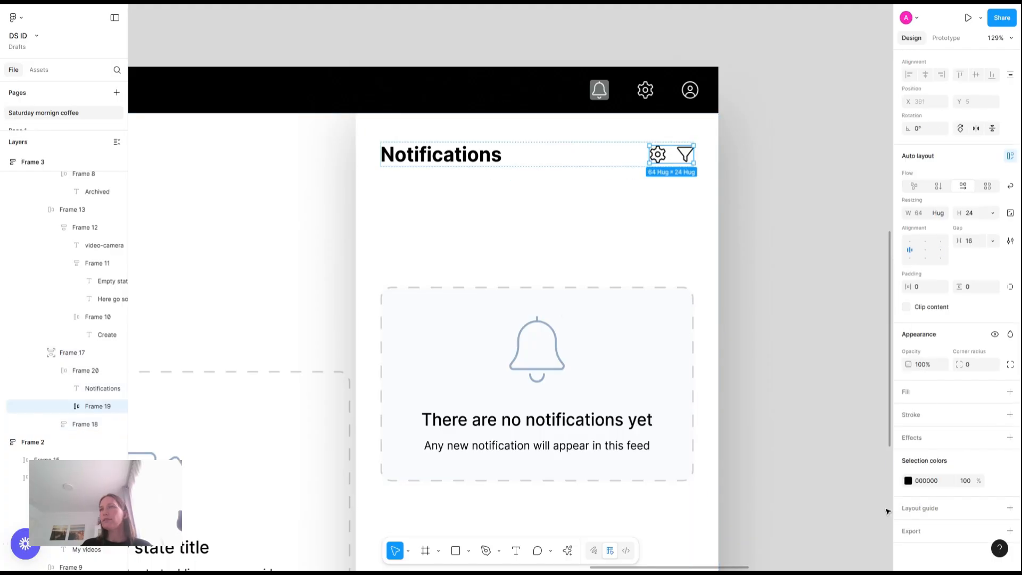
pyautogui.click(908, 481)
pyautogui.moveTo(776, 382); pyautogui.dragTo(775, 394)
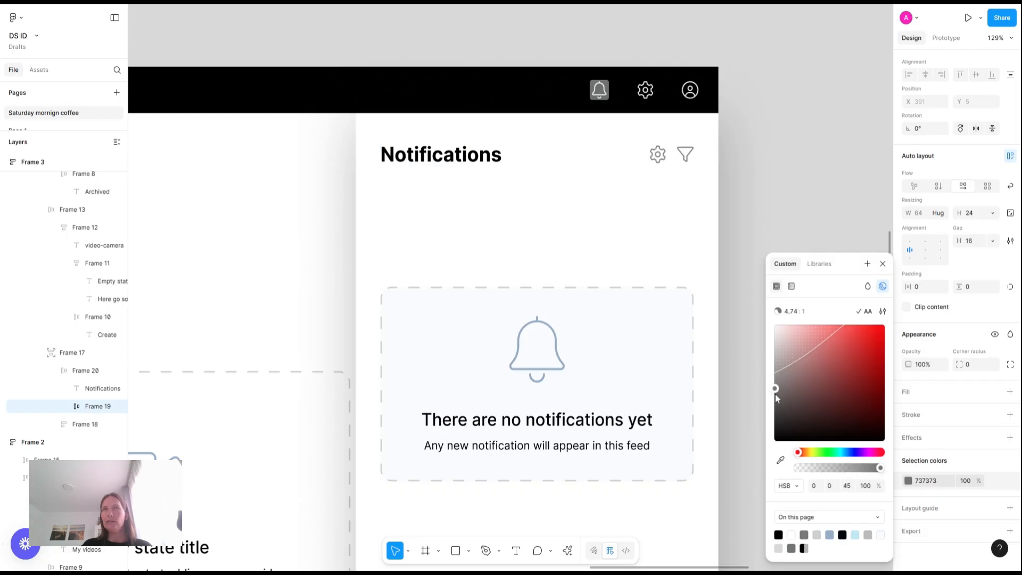
pyautogui.click(792, 183)
# - Examine the overall look of the notifications panel and the typography settings of its bell icon
pyautogui.scroll(-5, 791, 183)
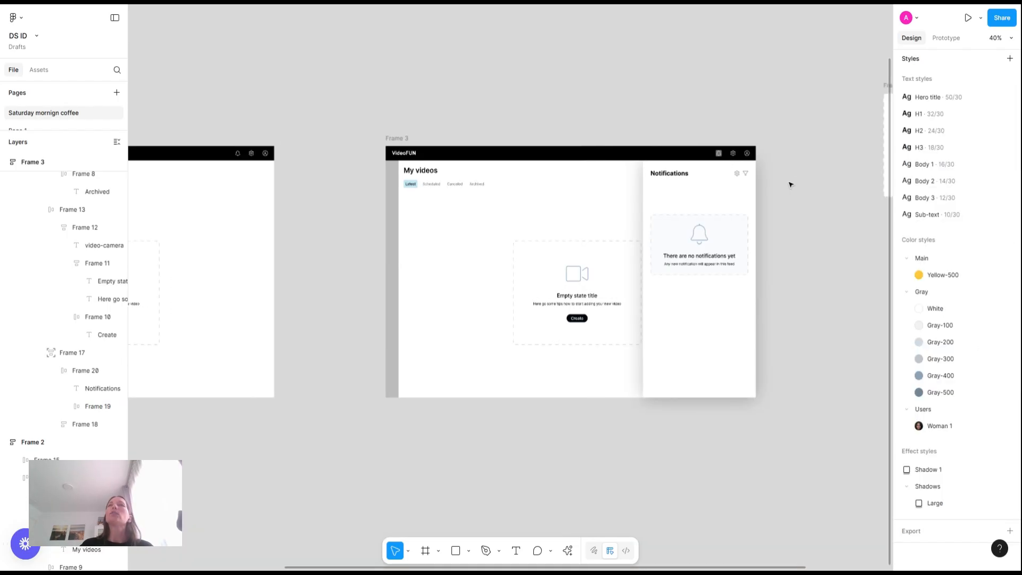
pyautogui.scroll(2, 778, 196)
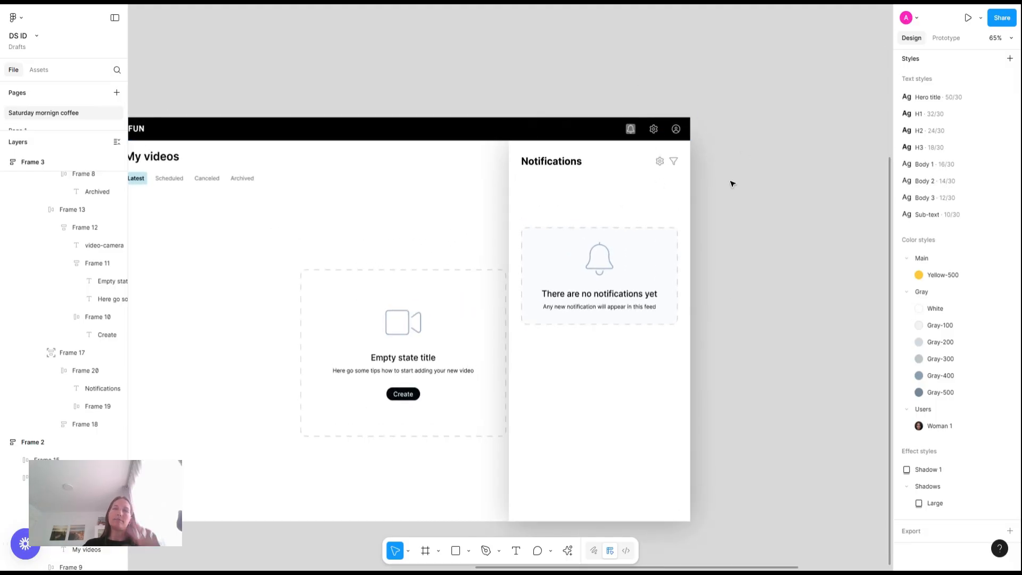
pyautogui.hscroll(-3, 733, 239)
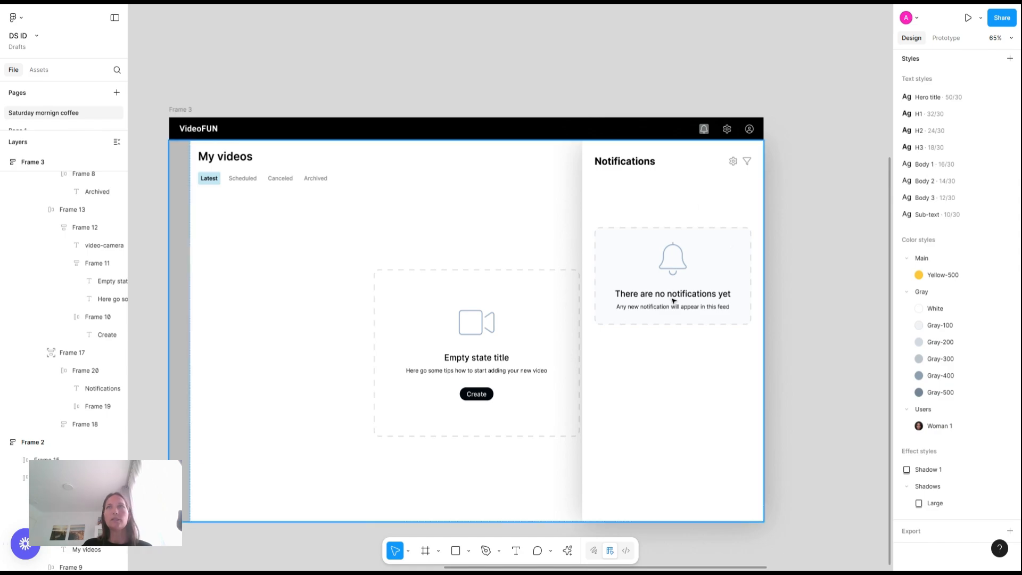
pyautogui.click(679, 272)
pyautogui.click(679, 271)
pyautogui.click(680, 271)
pyautogui.click(680, 271)
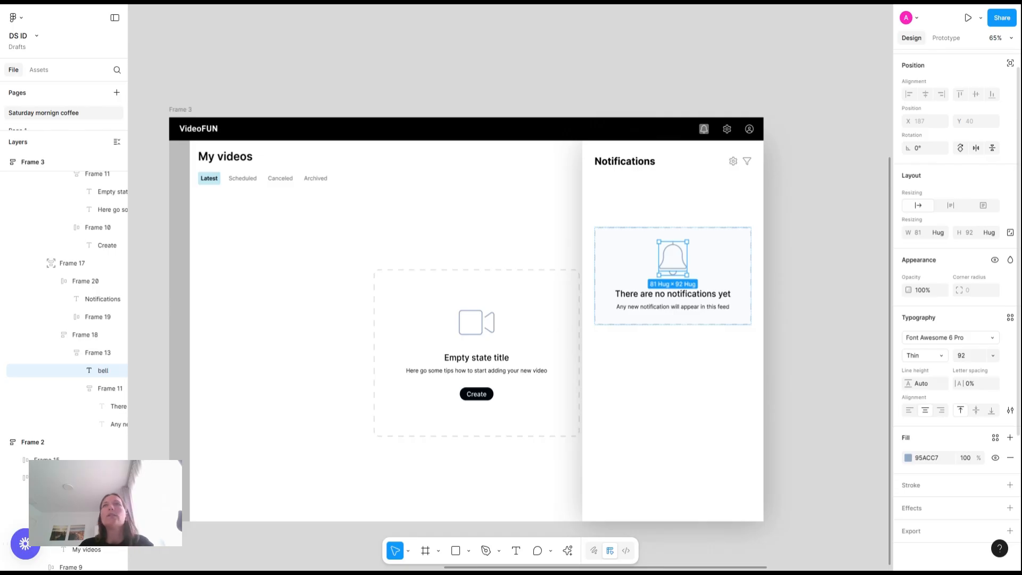
pyautogui.hscroll(5, 664, 367)
pyautogui.click(750, 354)
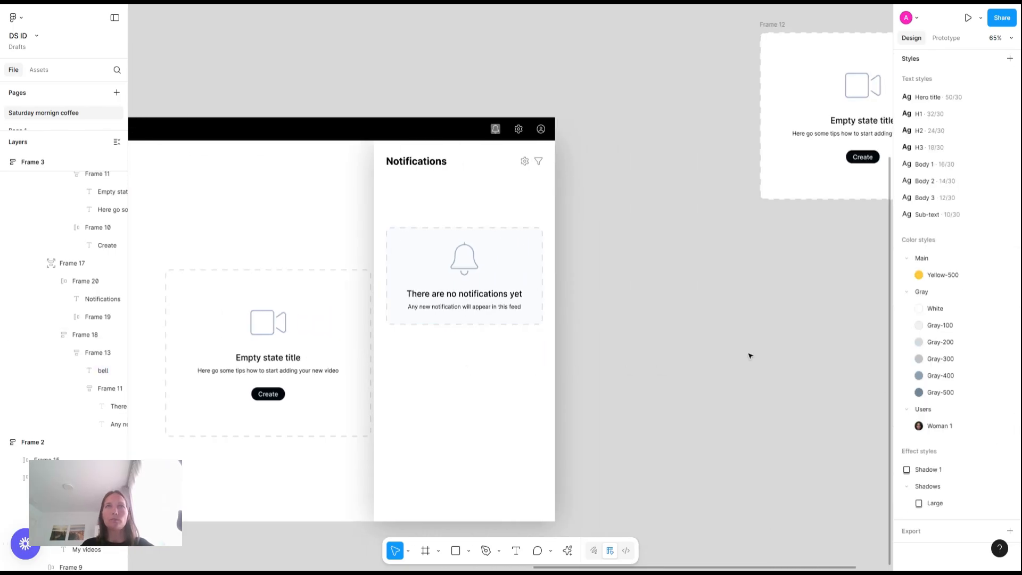
# - Hide the F9FCFE fill of the dashed notifications block and clear the selection
pyautogui.click(419, 272)
pyautogui.click(419, 272)
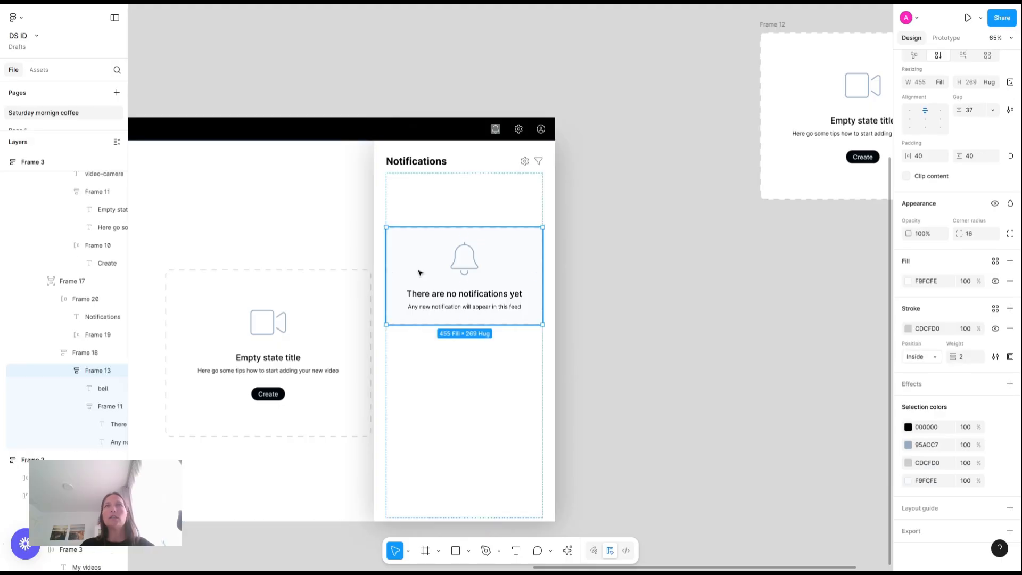
pyautogui.click(1010, 281)
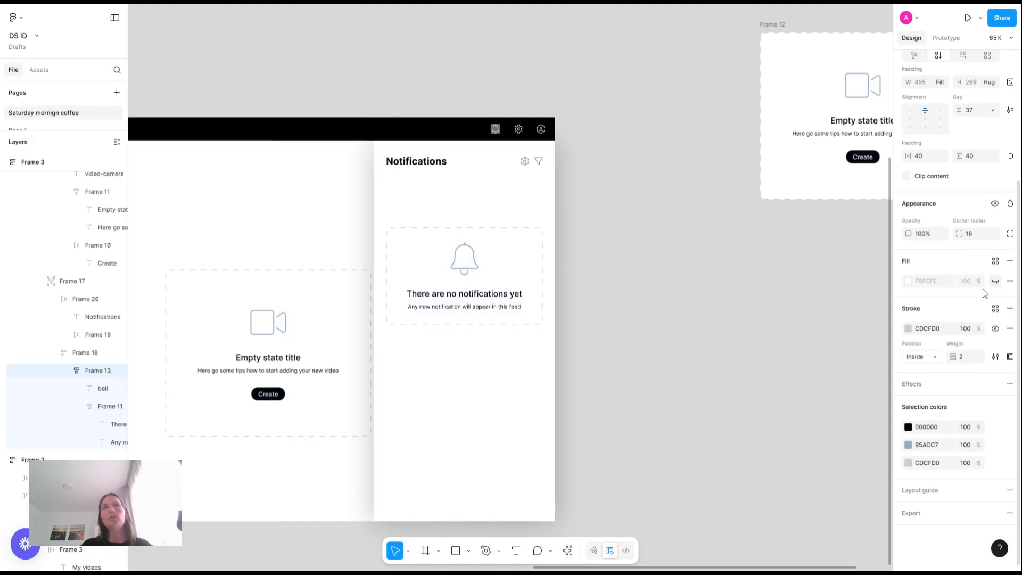
pyautogui.click(659, 233)
# - Duplicate the dashed notifications block onto the empty canvas and switch the copy's auto layout flow to horizontal
pyautogui.click(440, 266)
pyautogui.click(441, 265)
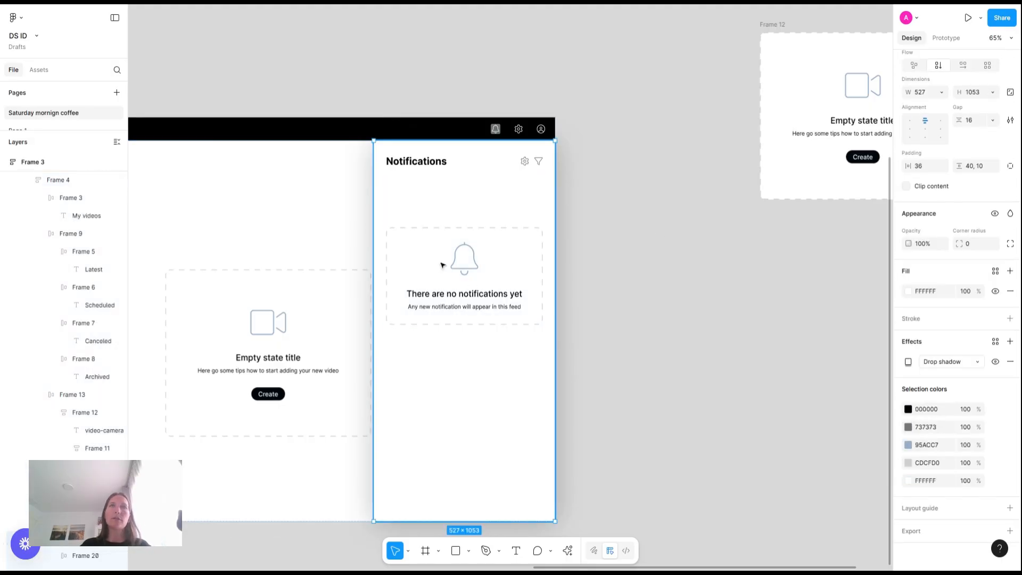
pyautogui.click(442, 265)
pyautogui.moveTo(441, 264); pyautogui.dragTo(758, 299)
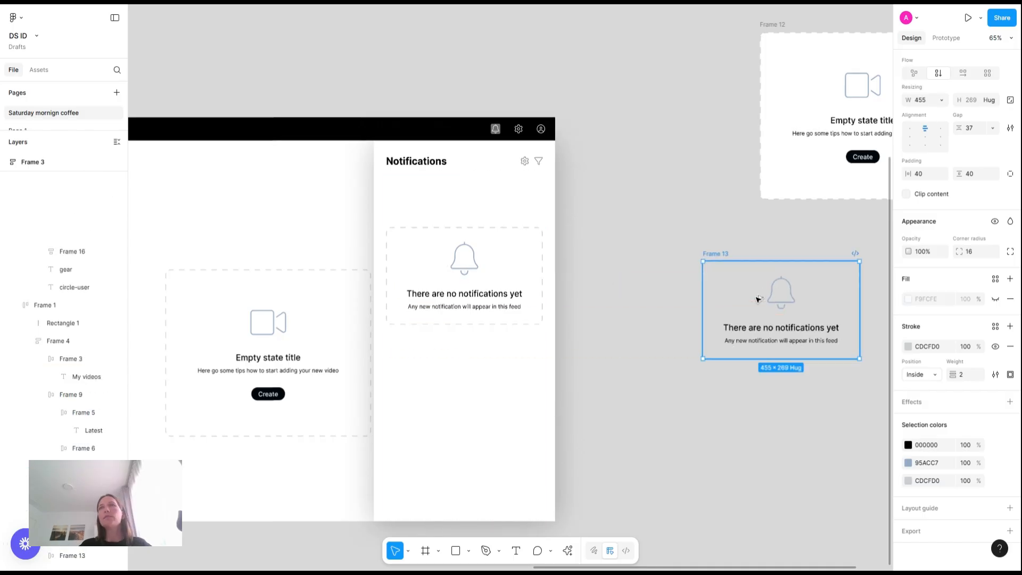
pyautogui.hscroll(3, 758, 299)
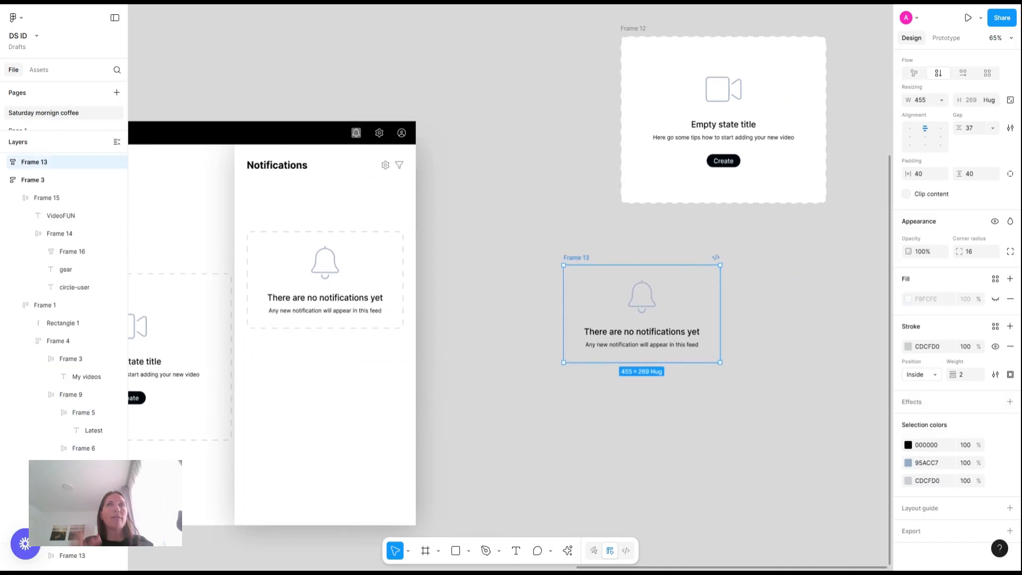
pyautogui.click(966, 74)
# - Set the font size of the bell icon in the copied notifications block to 72
pyautogui.click(593, 303)
pyautogui.click(593, 303)
pyautogui.click(975, 355)
pyautogui.write('72')
pyautogui.press('Return')
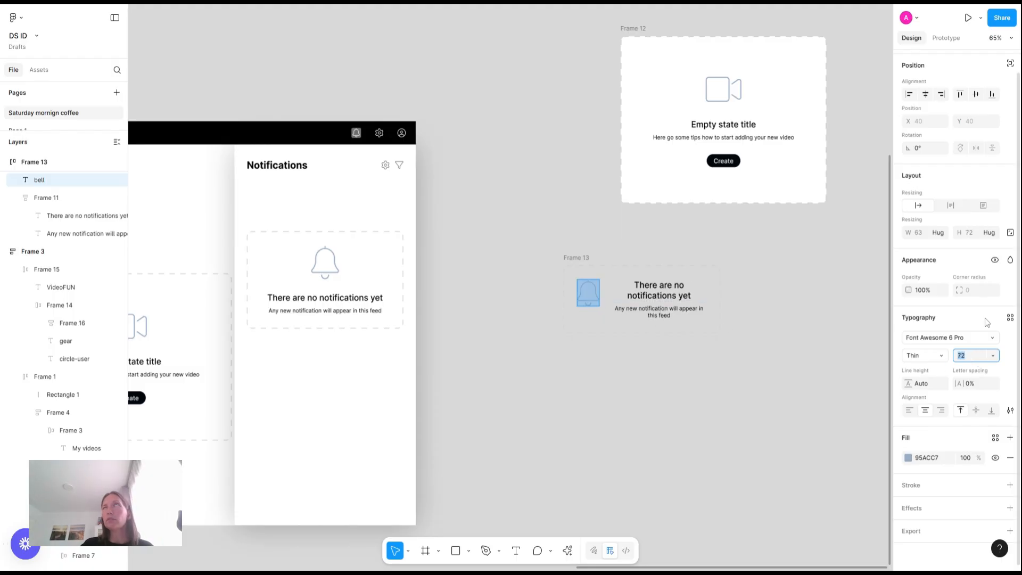
pyautogui.press('Escape')
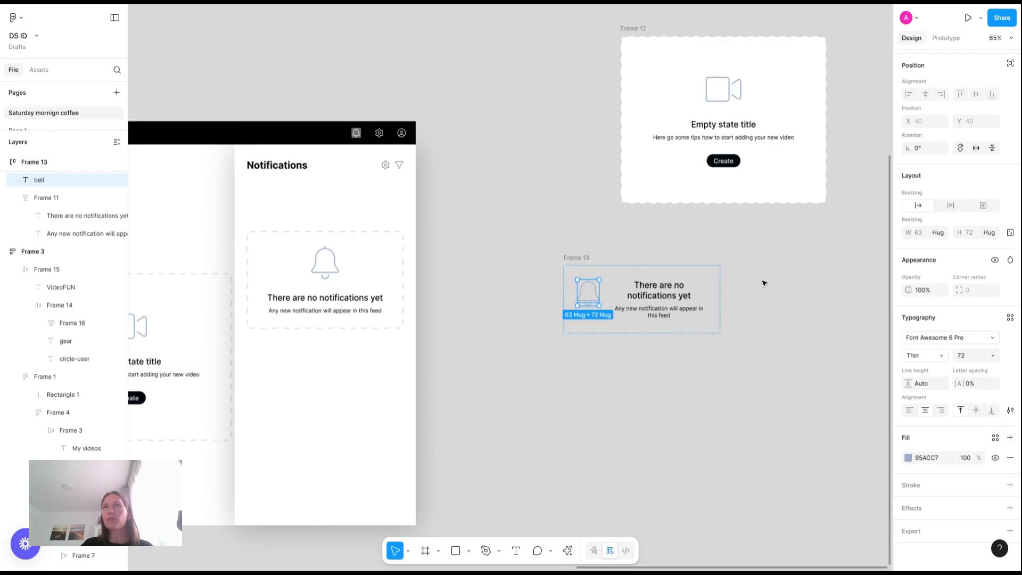
# - Widen the copied horizontal notifications block to about 571 px and move it from the canvas into the Notifications panel
pyautogui.click(721, 291)
pyautogui.moveTo(721, 291); pyautogui.dragTo(759, 284)
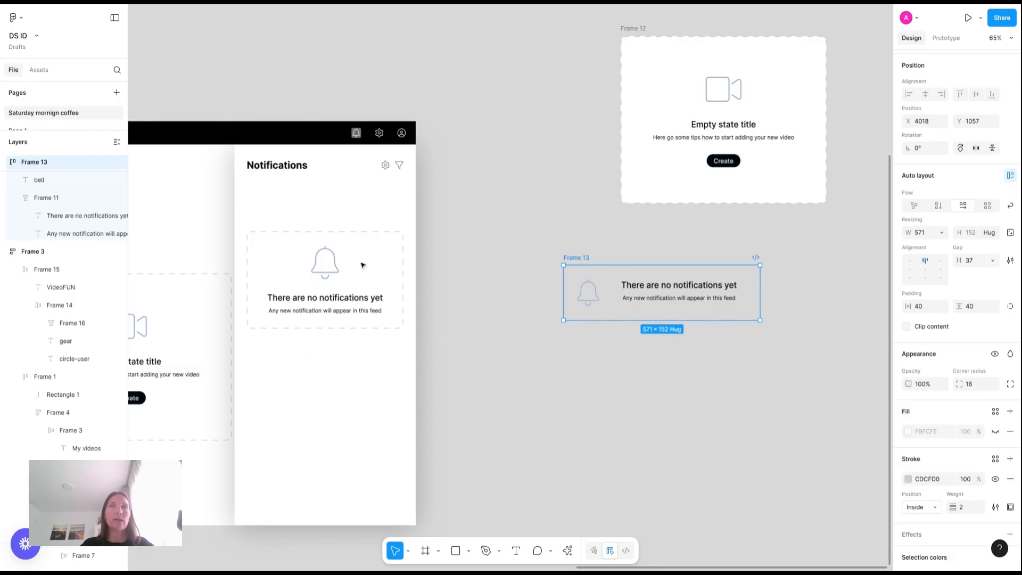
pyautogui.press('Delete')
pyautogui.click(337, 315)
pyautogui.doubleClick(337, 315)
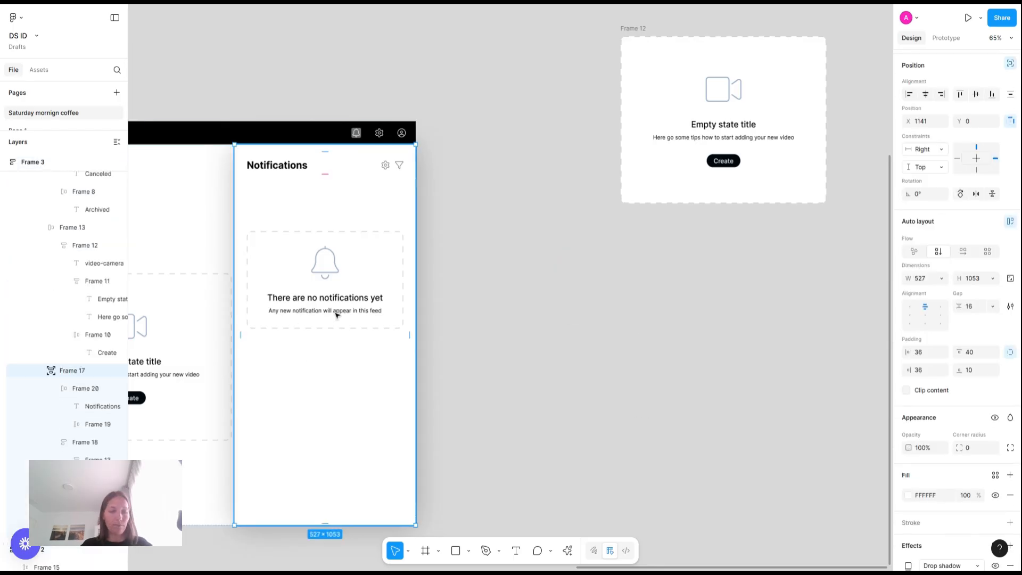
pyautogui.hotkey('ctrl', 'v')
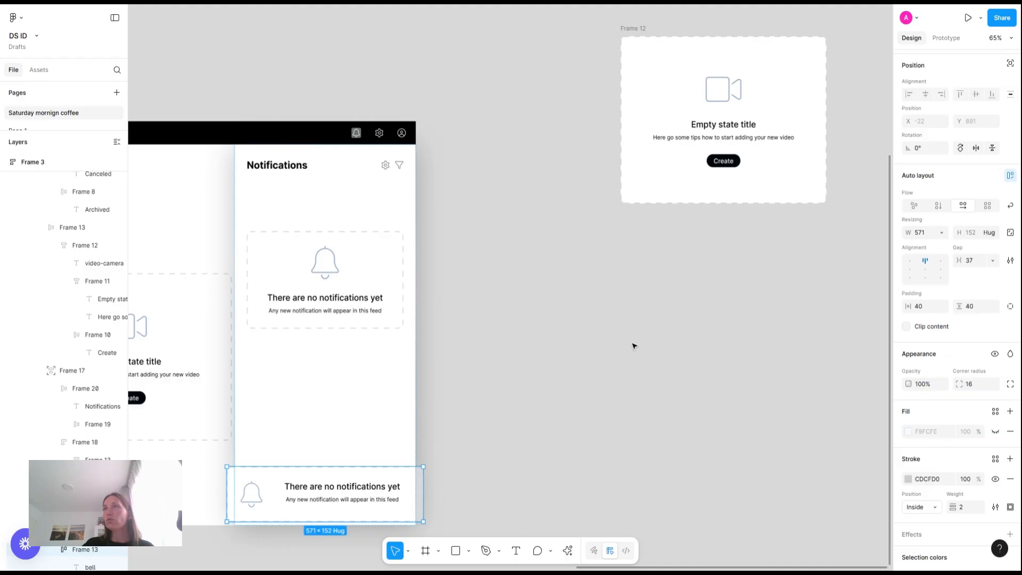
# - Set the pasted block's width to Fill container and move it directly below the Notifications header, above the vertical empty state
pyautogui.click(942, 232)
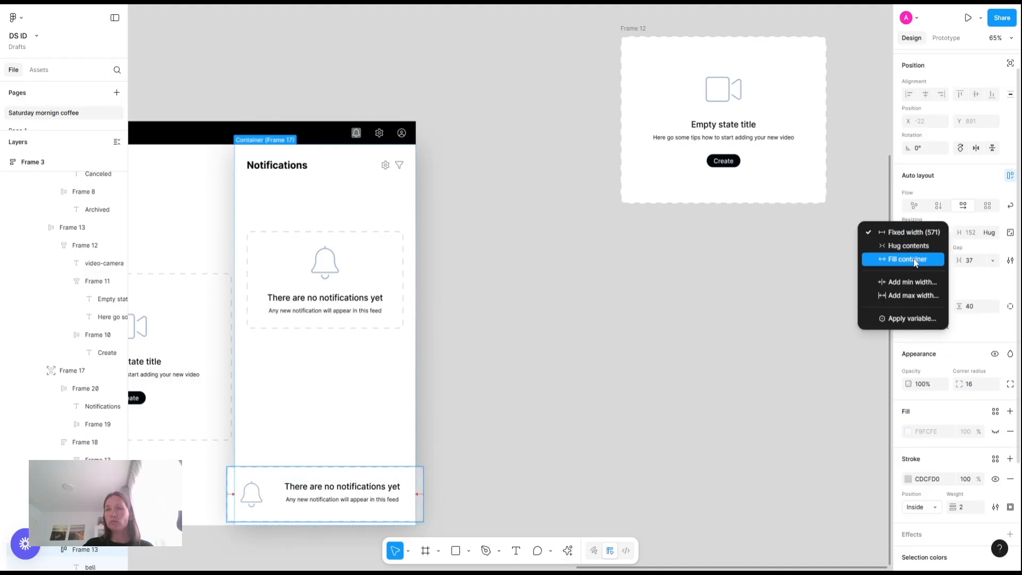
pyautogui.click(910, 258)
pyautogui.press('Up')
pyautogui.press('Up')
pyautogui.press('Down')
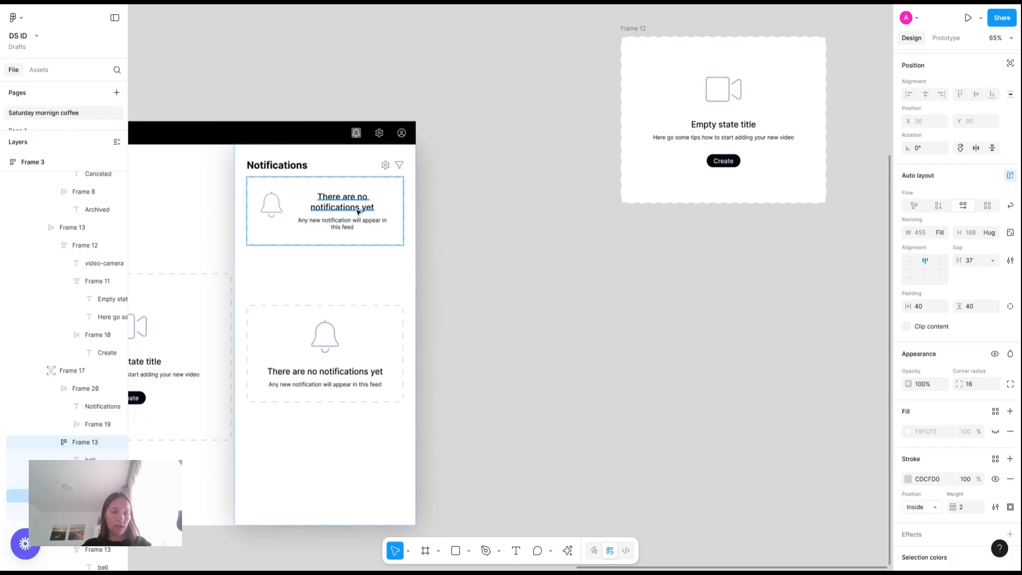
# - Wrap the horizontal notifications block in its own auto layout frame with a top padding of 80
pyautogui.hotkey('shift', 'a')
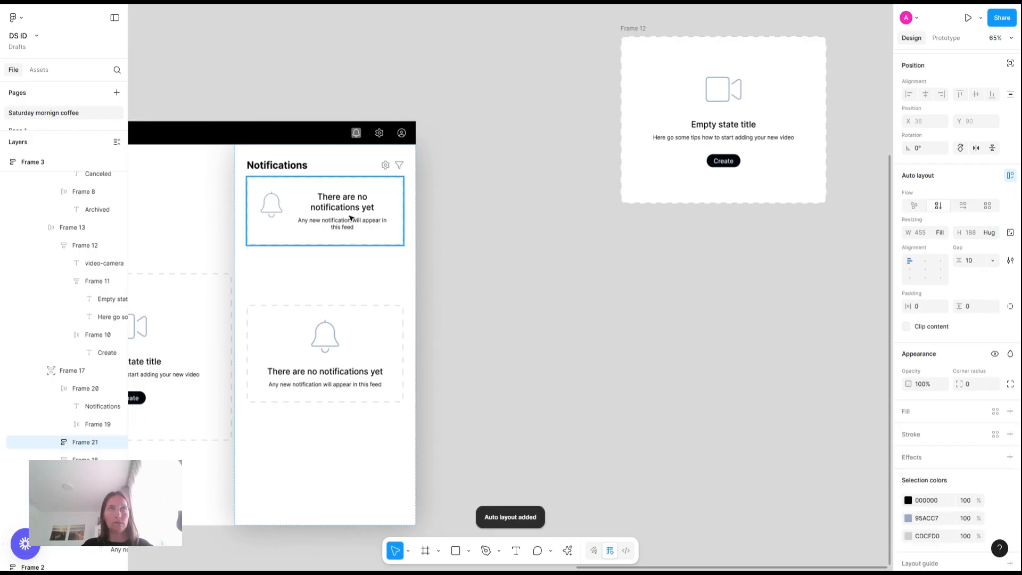
pyautogui.click(1010, 308)
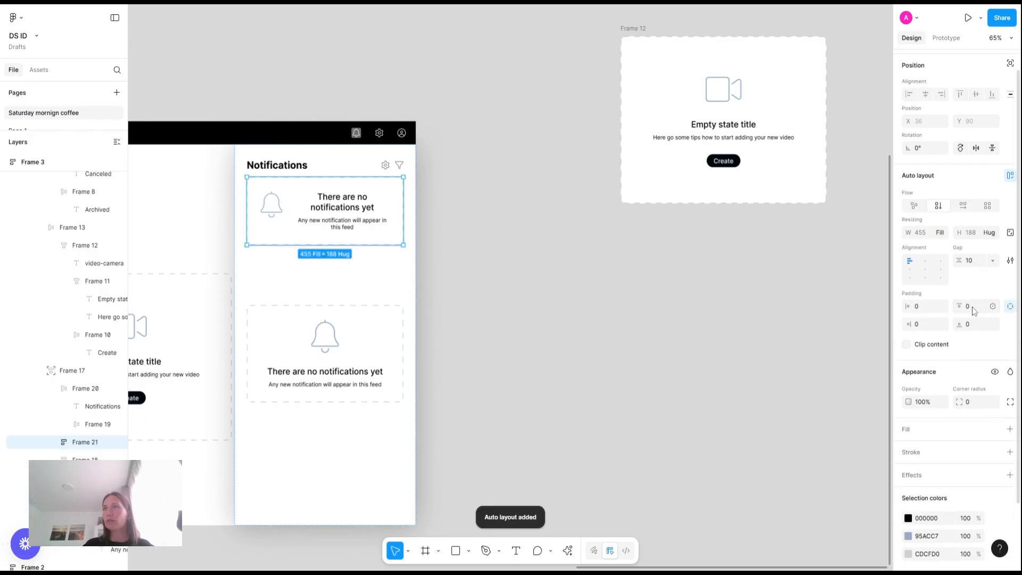
pyautogui.write('150')
pyautogui.press('Return')
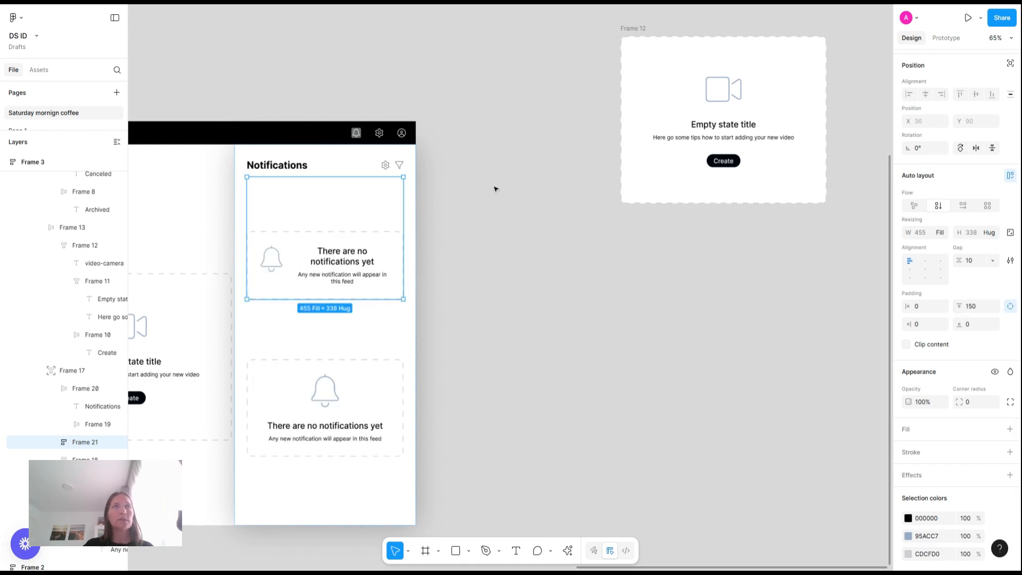
pyautogui.click(976, 306)
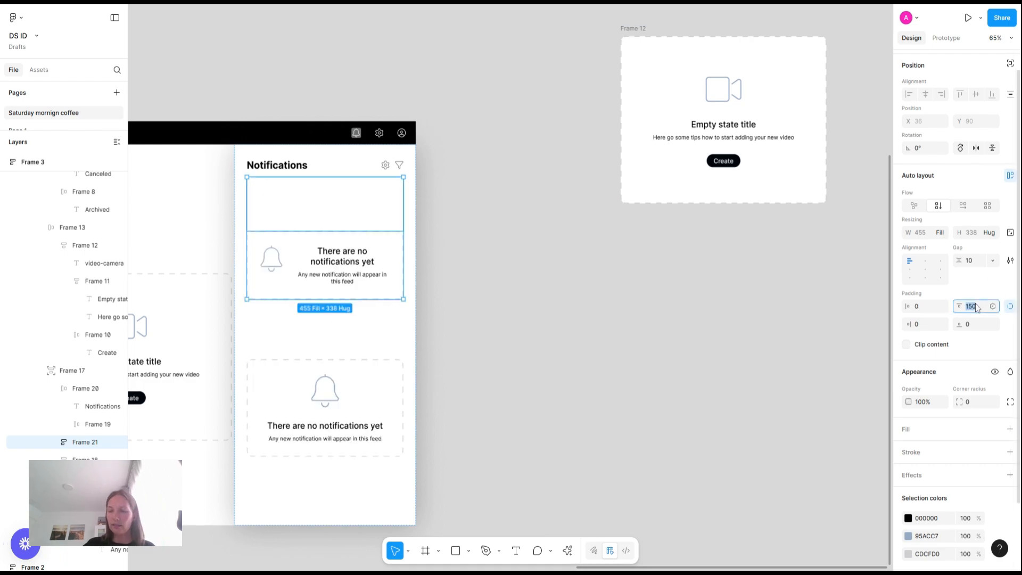
pyautogui.press('Return')
# - Hide the original vertical empty state below the horizontal block in the Notifications panel and clear the selection
pyautogui.click(371, 379)
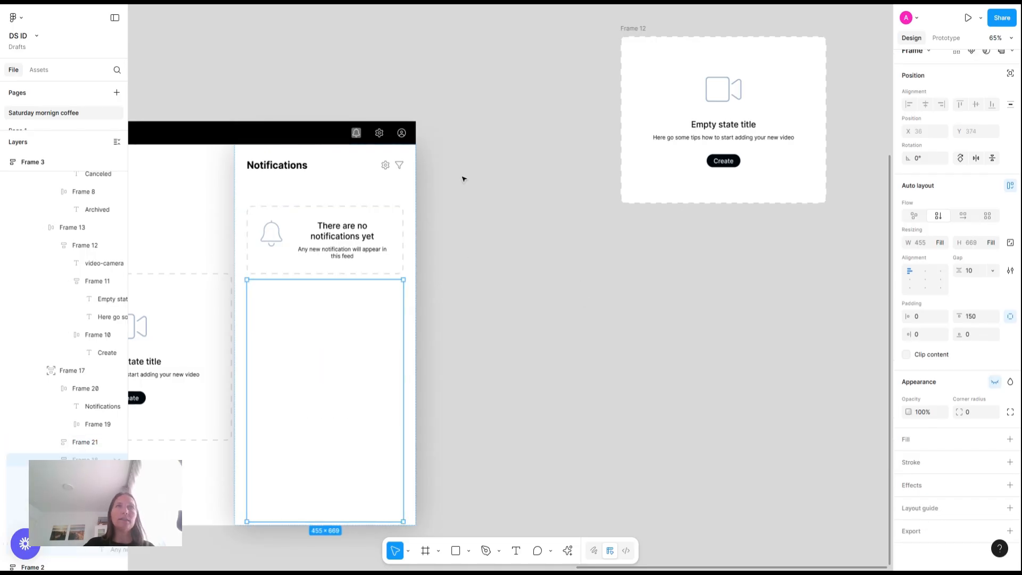
pyautogui.press('Delete')
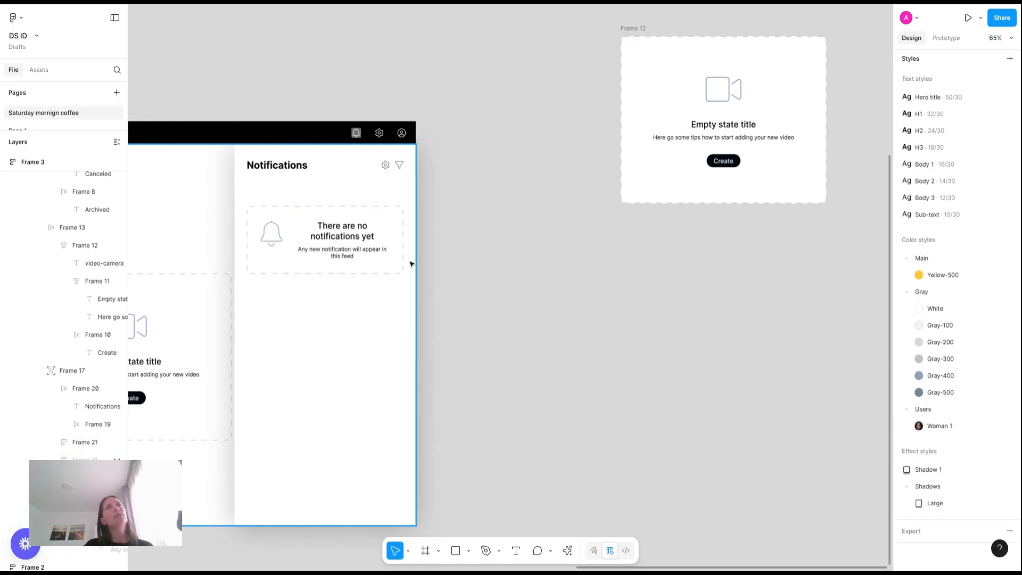
pyautogui.hscroll(-5, 509, 256)
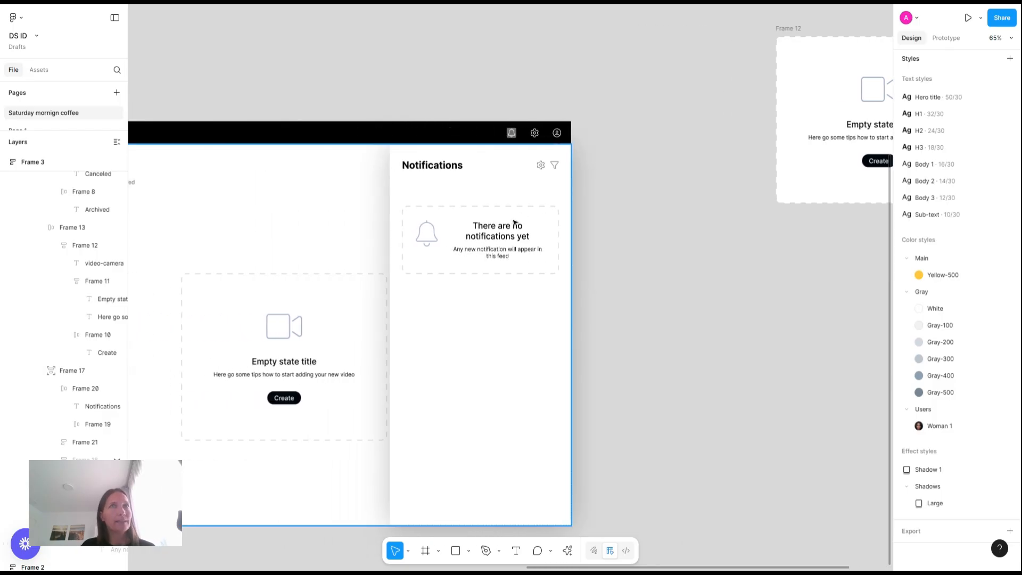
pyautogui.hscroll(-5, 513, 225)
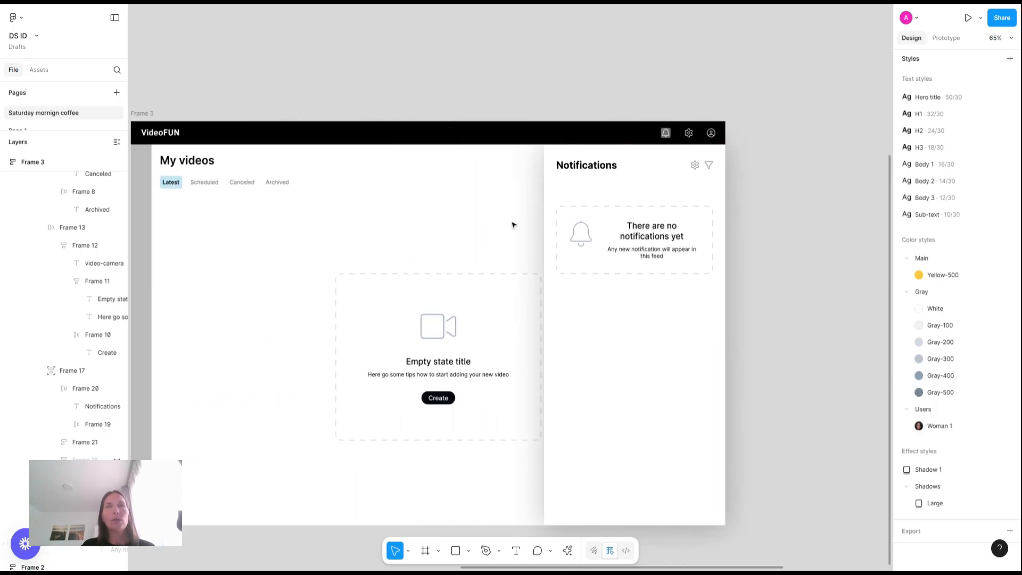
# - Left-align both the title and description text in the horizontal notifications block
pyautogui.scroll(5, 700, 203)
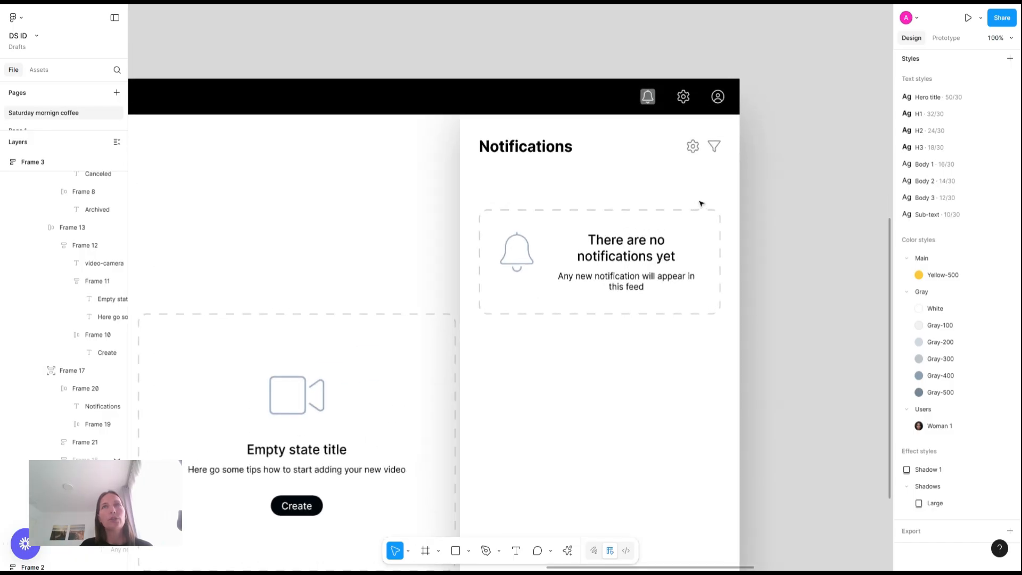
pyautogui.hscroll(3, 684, 222)
pyautogui.doubleClick(443, 248)
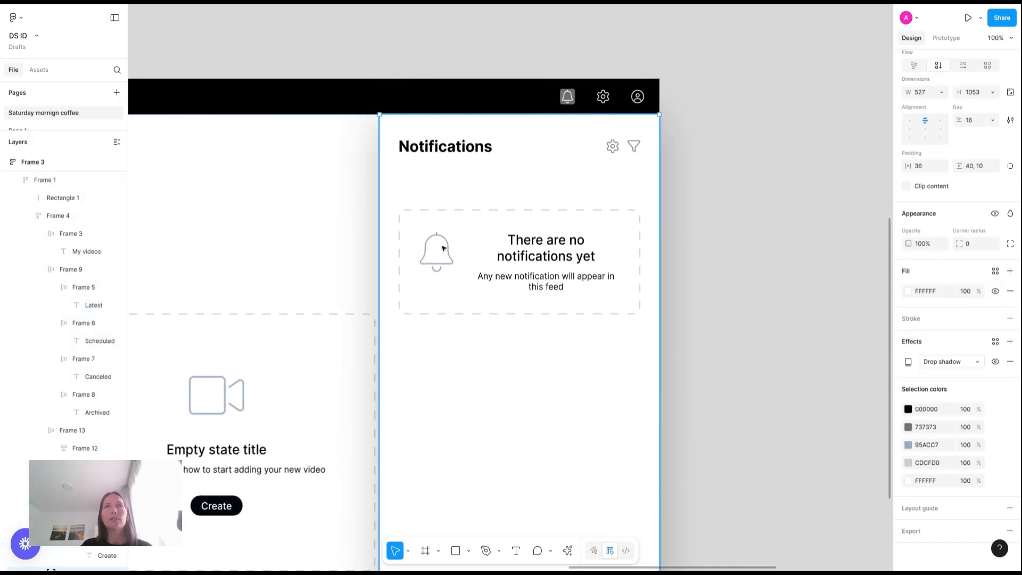
pyautogui.doubleClick(442, 248)
pyautogui.click(546, 253)
pyautogui.doubleClick(546, 253)
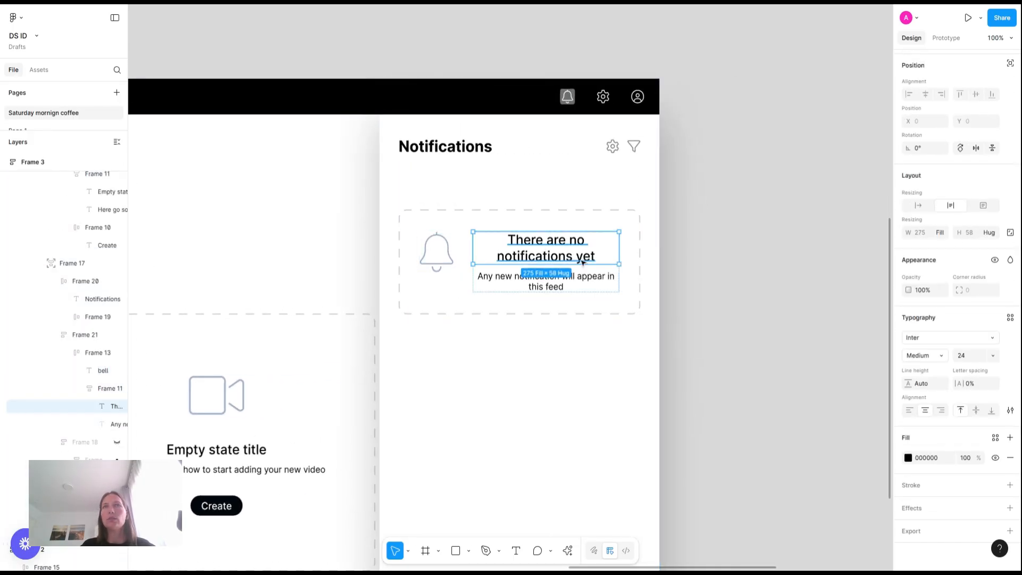
pyautogui.keyDown('shift'); pyautogui.click(546, 281); pyautogui.keyUp('shift')
pyautogui.click(910, 410)
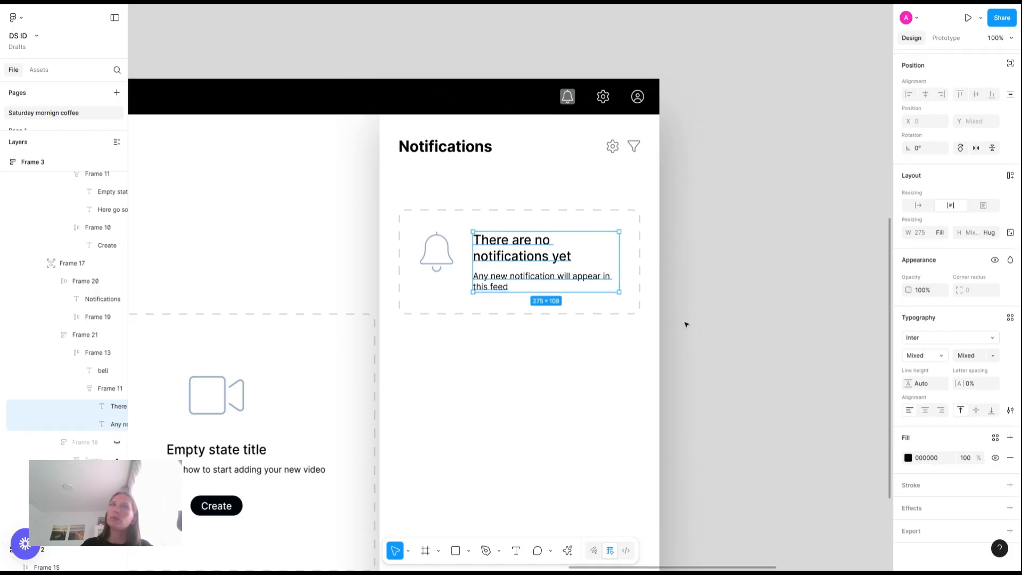
# - Set the horizontal padding of the dashed notifications block to 36
pyautogui.click(475, 222)
pyautogui.click(926, 308)
pyautogui.write('30')
pyautogui.press('Return')
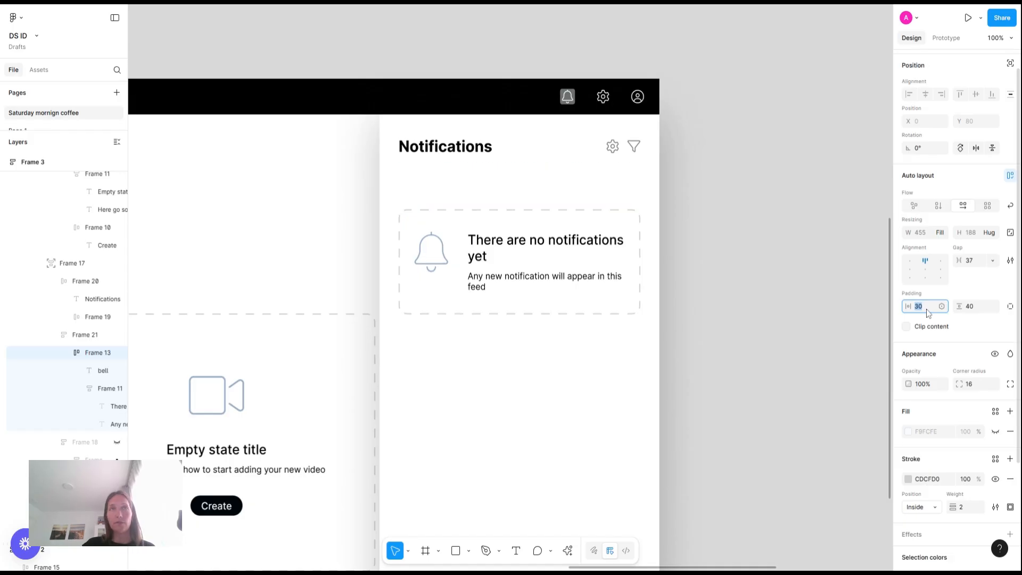
pyautogui.press('Up')
pyautogui.press('Up')
pyautogui.press('Up')
pyautogui.press('Up')
pyautogui.press('Up')
pyautogui.press('Up')
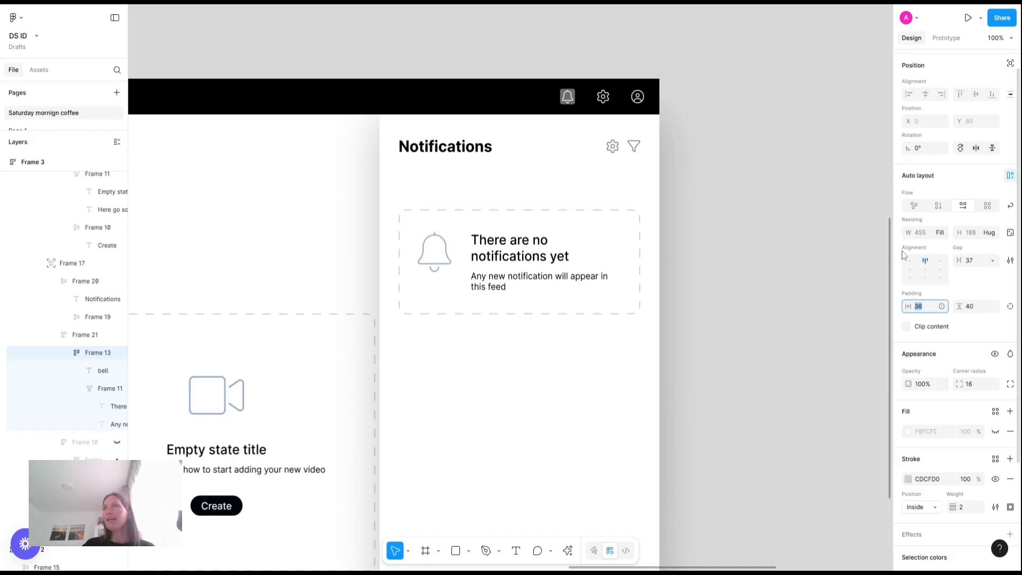
# - Set the gap between the bell icon and the texts in the dashed notifications block to 28 and clear the selection
pyautogui.doubleClick(539, 254)
pyautogui.doubleClick(540, 253)
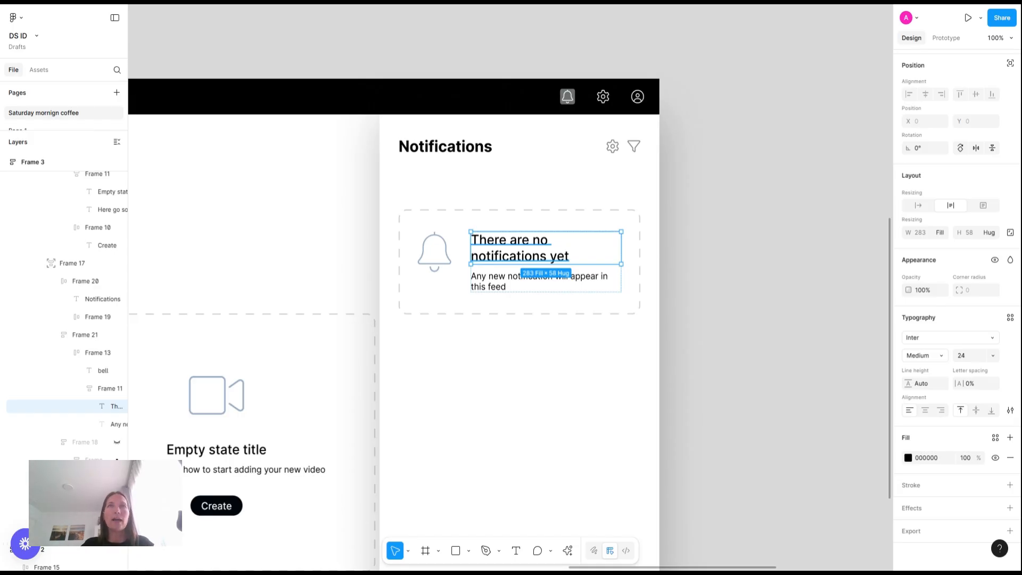
pyautogui.click(538, 221)
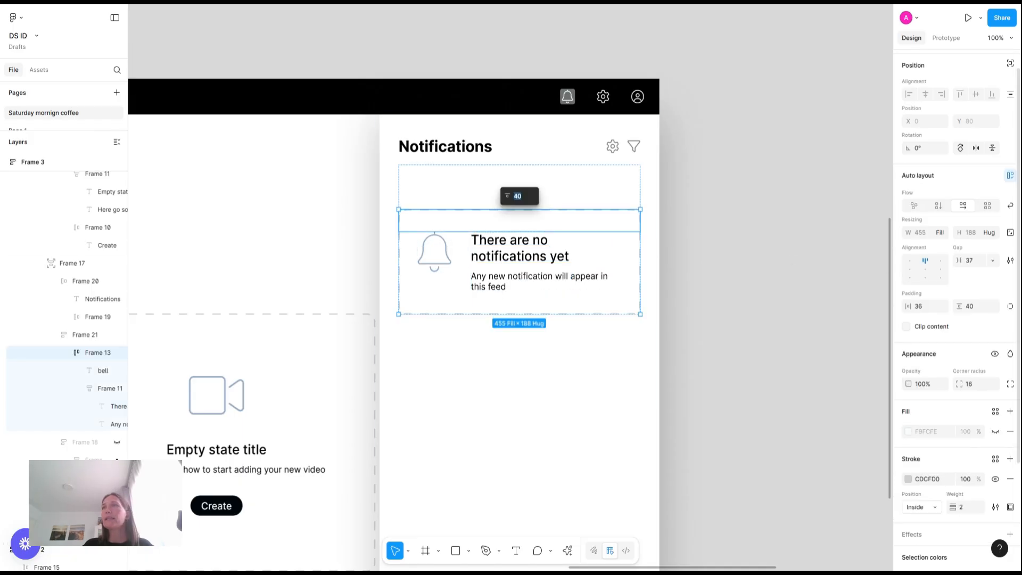
pyautogui.click(978, 263)
pyautogui.press('Return')
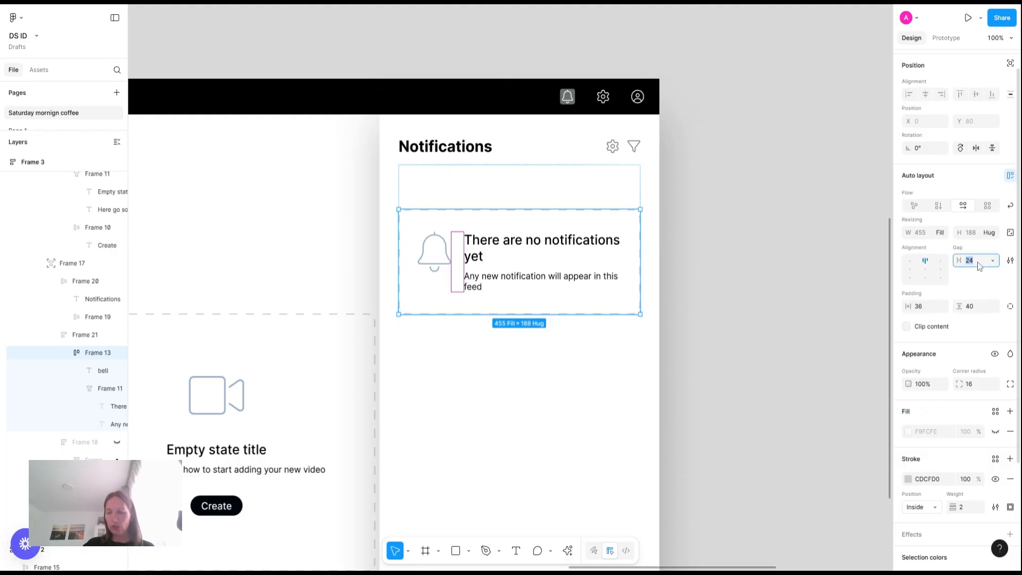
pyautogui.press('Up')
pyautogui.press('Up')
pyautogui.press('Up')
pyautogui.press('Up')
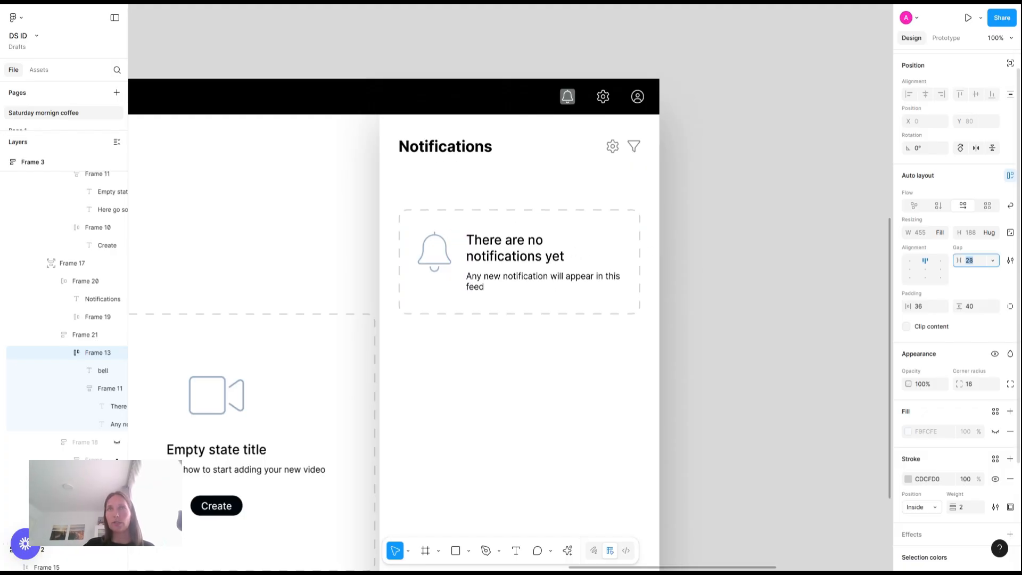
pyautogui.click(755, 262)
# - Align the contents of the dashed notifications block to the left and vertically centred
pyautogui.scroll(-1, 755, 262)
pyautogui.click(452, 291)
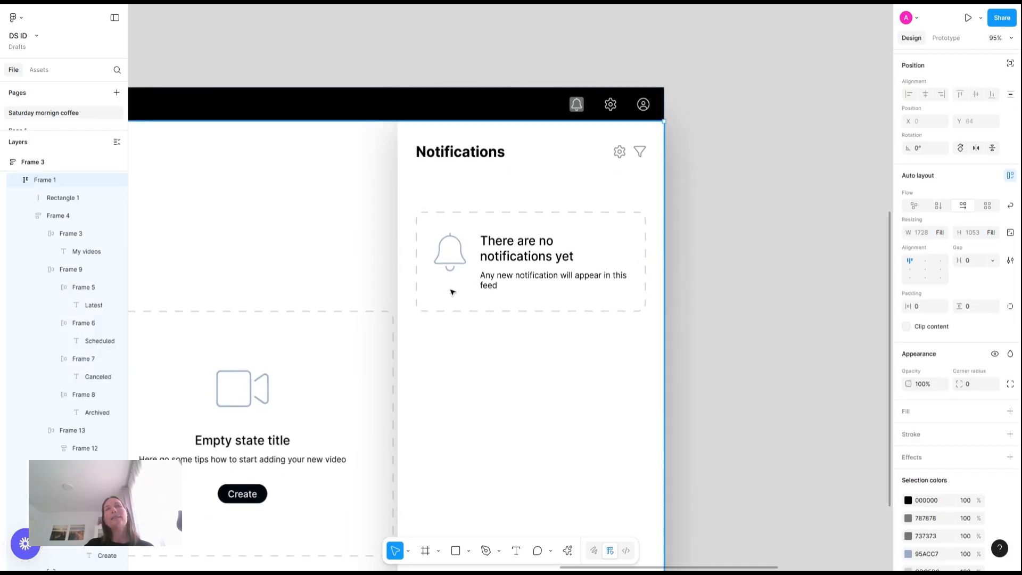
pyautogui.click(452, 291)
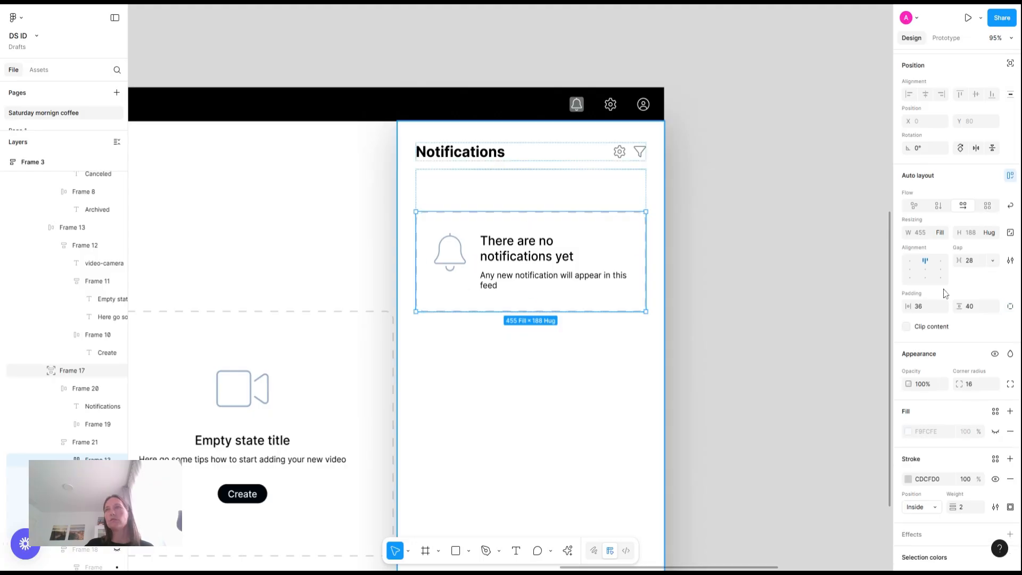
pyautogui.click(909, 269)
pyautogui.click(730, 246)
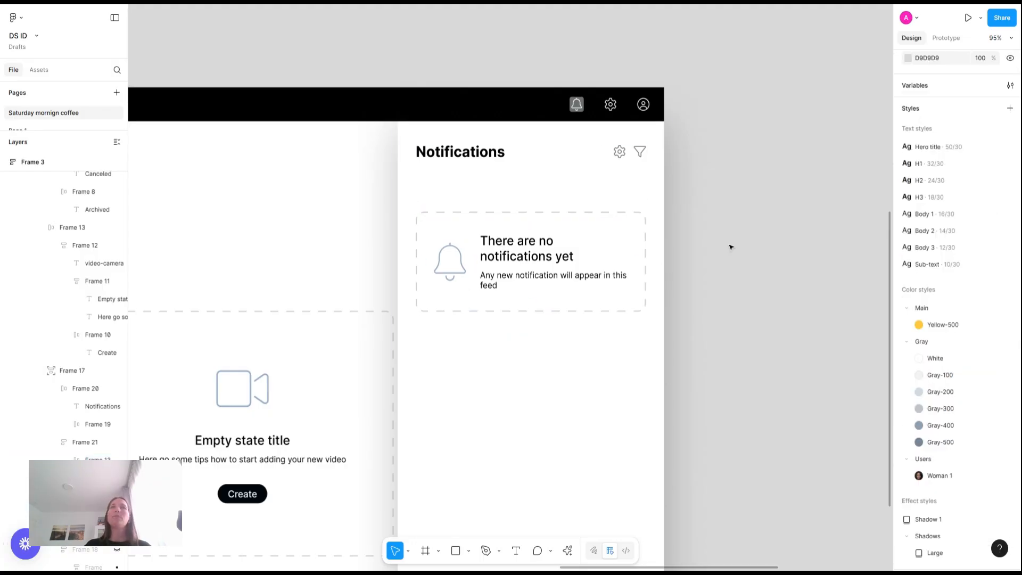
# - Set the font size of the bell icon in the dashed notifications block to 60 and clear the selection
pyautogui.scroll(-5, 731, 247)
pyautogui.hscroll(3, 731, 246)
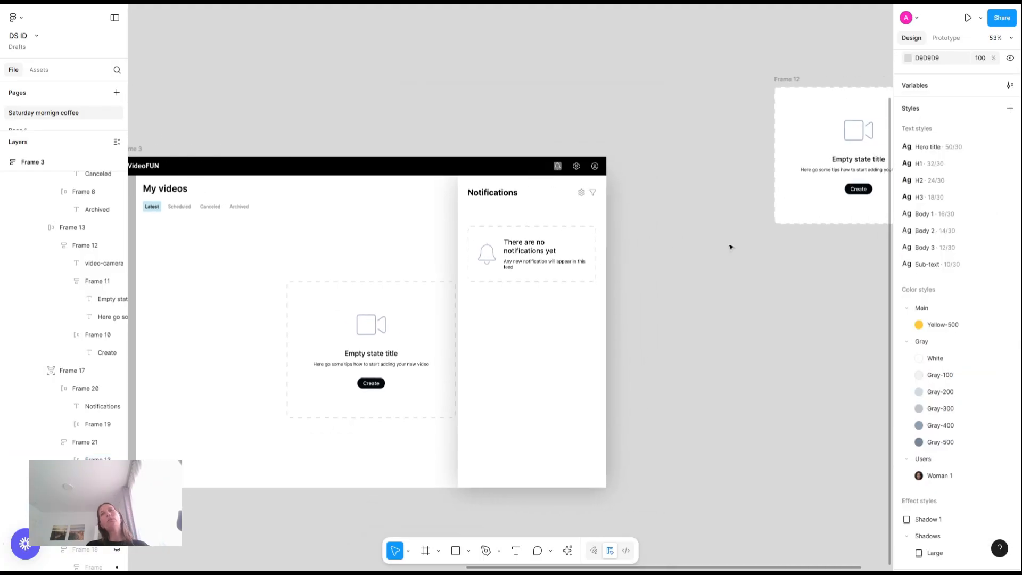
pyautogui.click(493, 254)
pyautogui.doubleClick(493, 254)
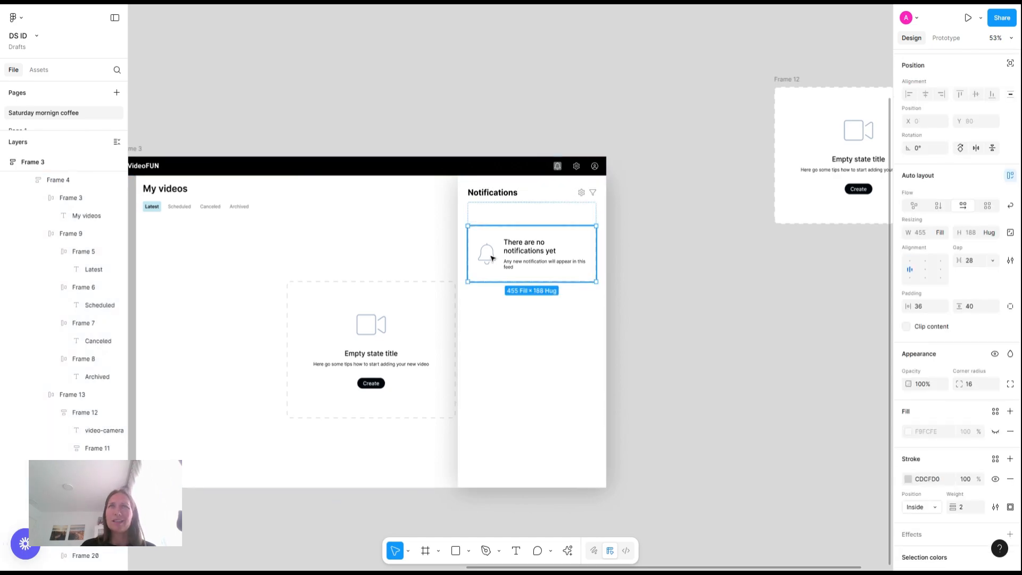
pyautogui.doubleClick(493, 258)
pyautogui.click(972, 355)
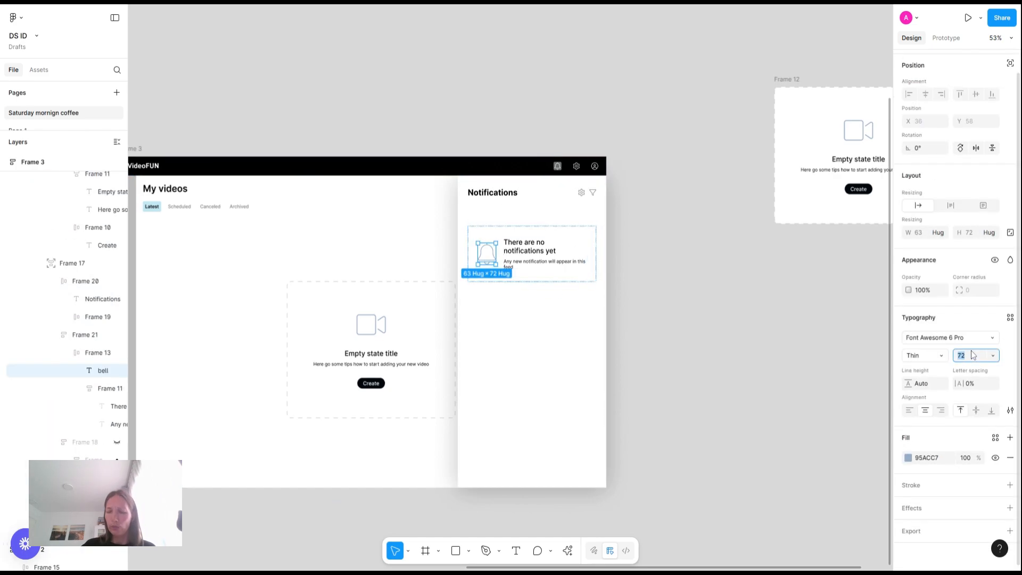
pyautogui.hotkey('shift', 'Down')
pyautogui.hotkey('shift', 'Down')
pyautogui.hotkey('shift', 'Down')
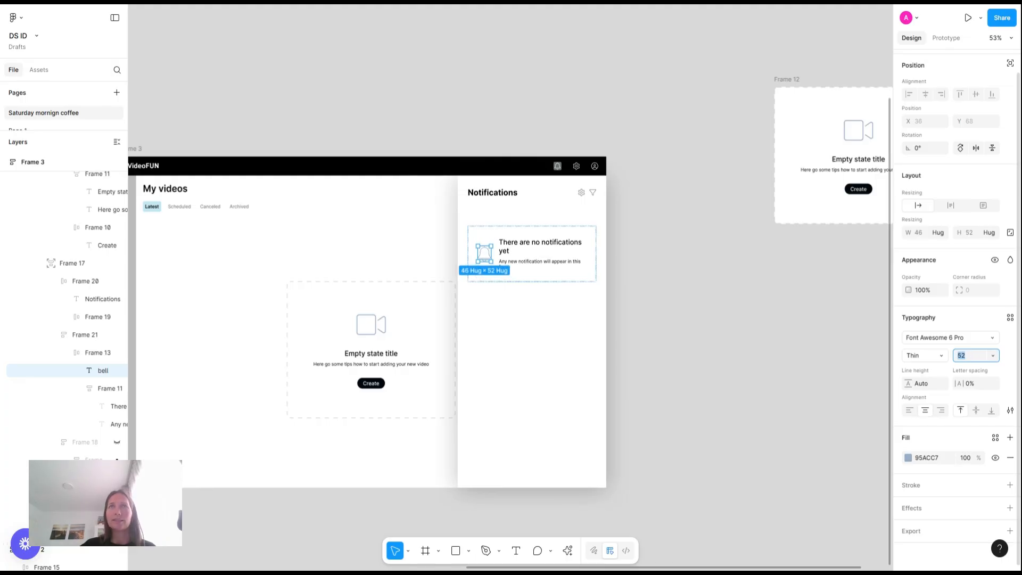
pyautogui.hotkey('shift', 'Up')
pyautogui.hotkey('shift', 'Up')
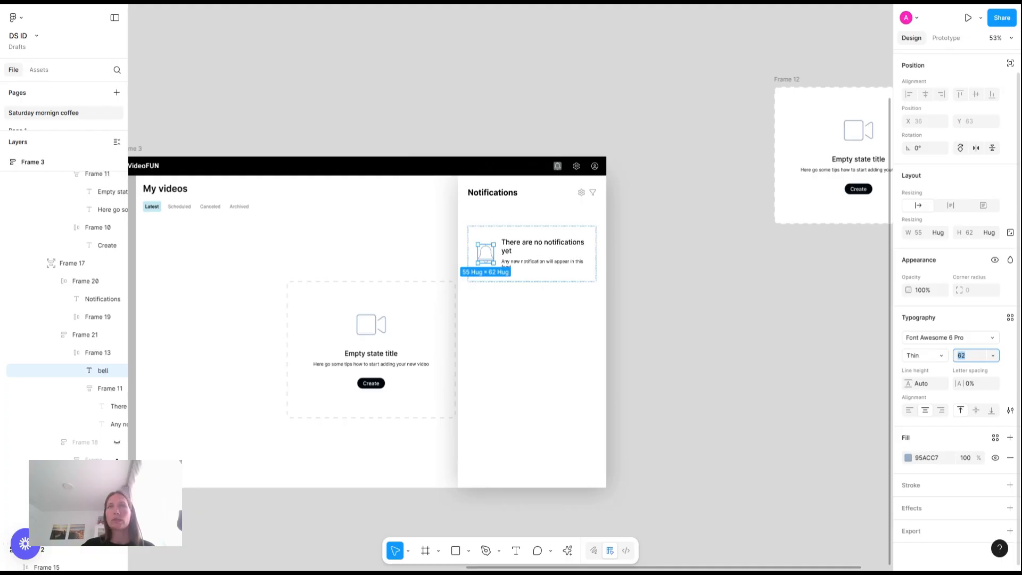
pyautogui.click(972, 355)
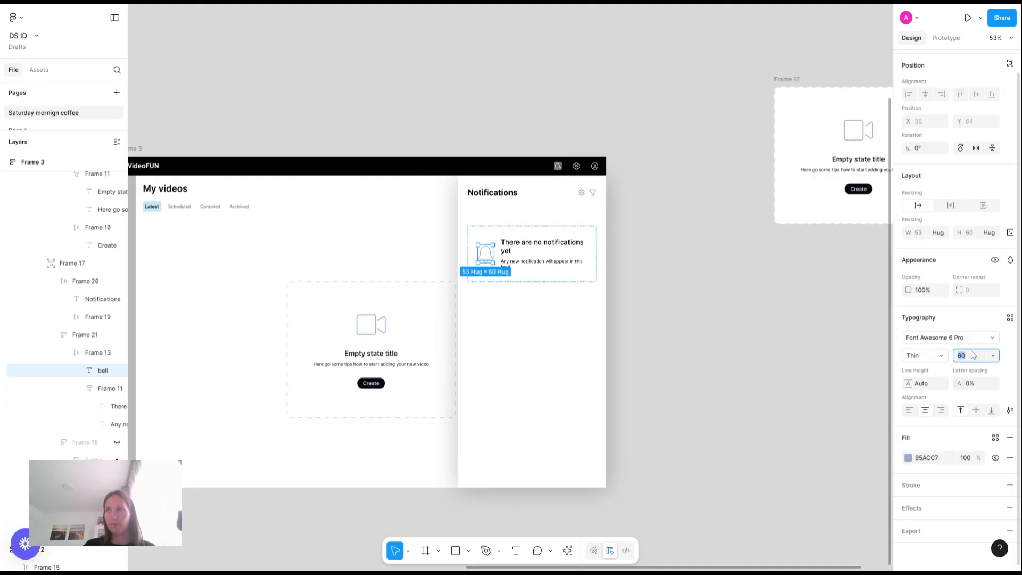
pyautogui.click(664, 189)
# - Set the gap between the bell icon and the texts in the dashed notifications block to 36 and clear the selection
pyautogui.scroll(5, 584, 230)
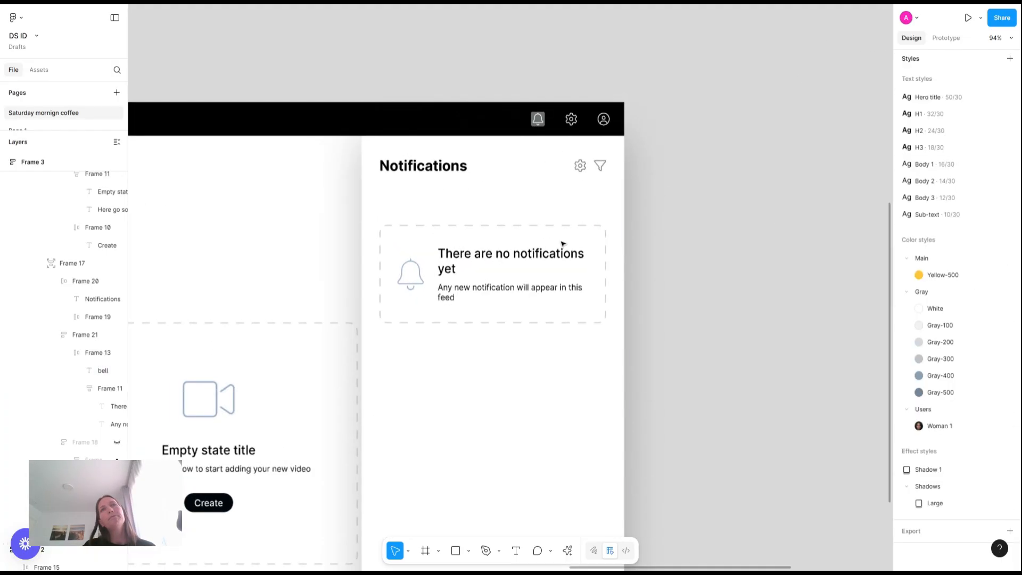
pyautogui.click(514, 234)
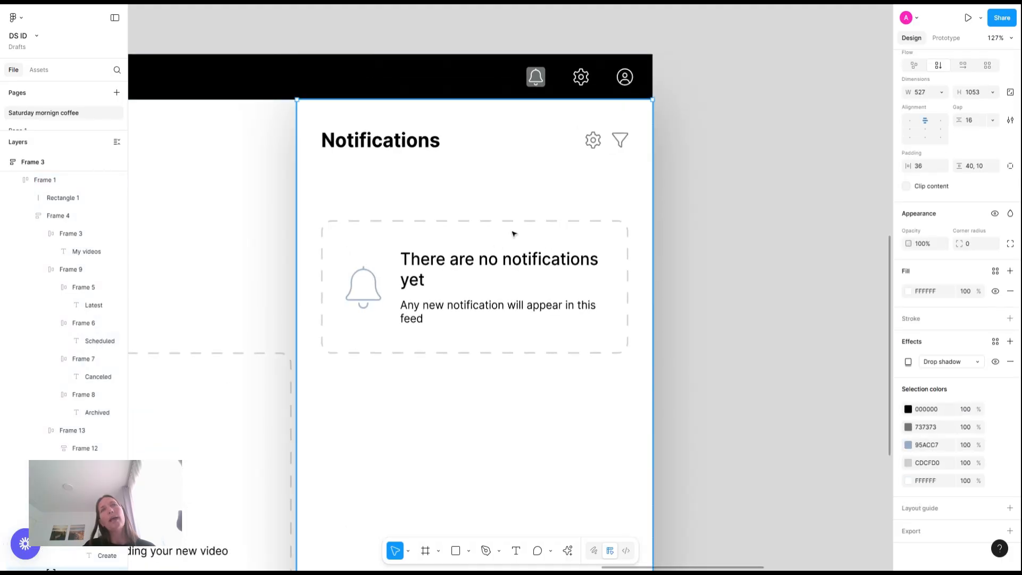
pyautogui.click(514, 233)
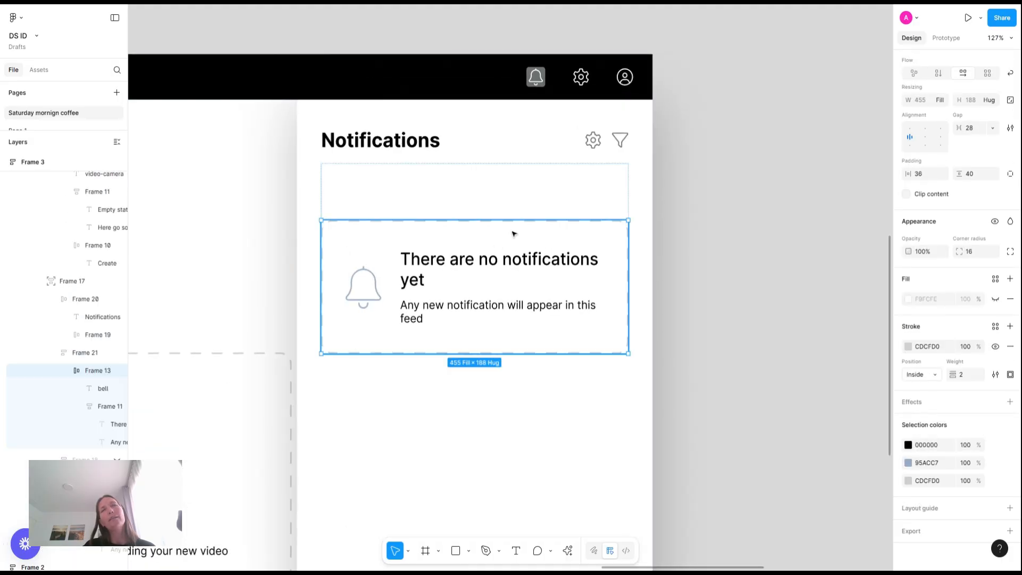
pyautogui.click(977, 133)
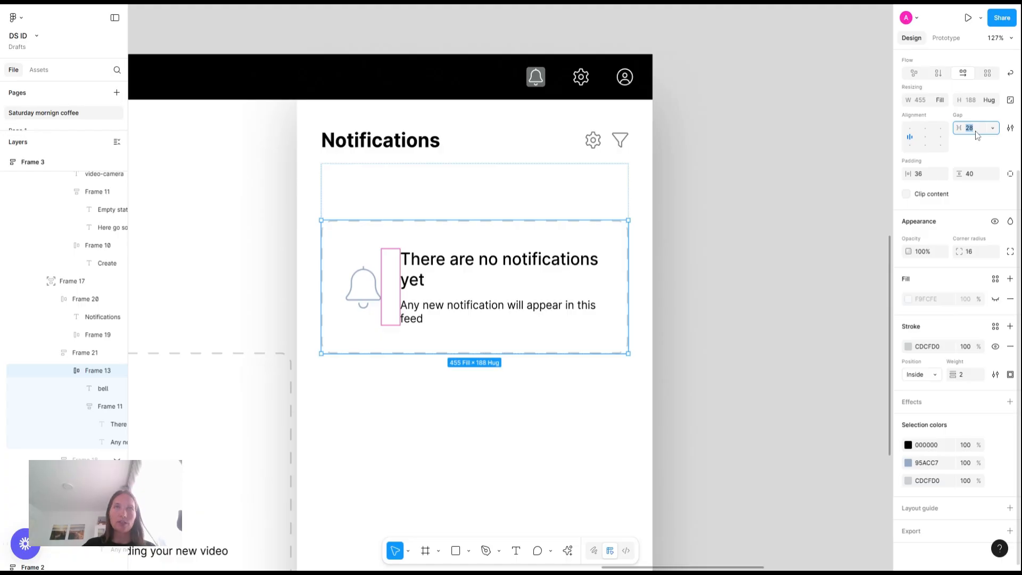
pyautogui.press('Up')
pyautogui.press('Up')
pyautogui.press('Up')
pyautogui.press('Up')
pyautogui.press('Up')
pyautogui.press('Up')
pyautogui.press('Up')
pyautogui.press('Up')
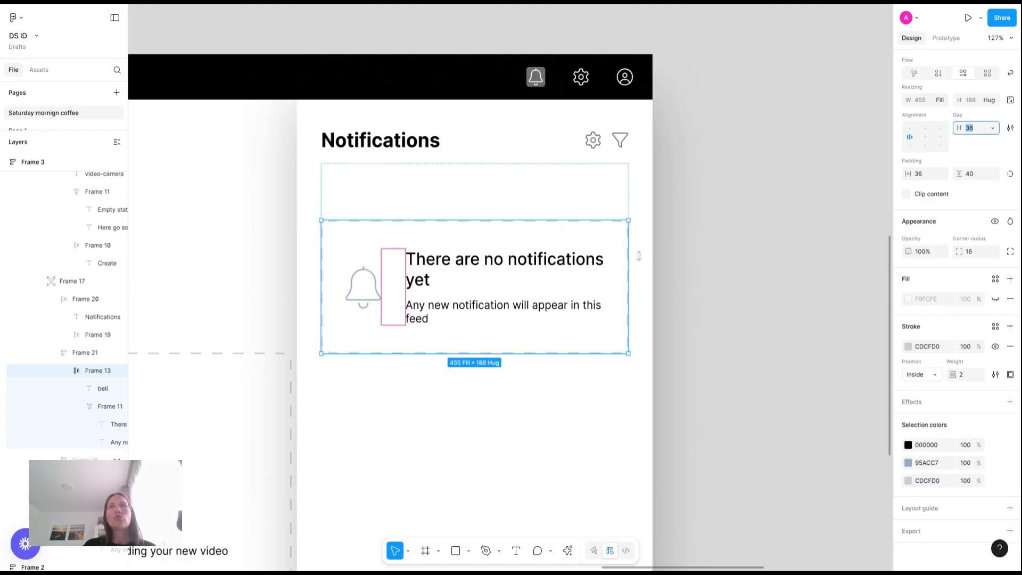
pyautogui.click(691, 295)
# - Shorten the title in the dashed notifications block to "No notifications yet" and clear the selection
pyautogui.scroll(-5, 691, 295)
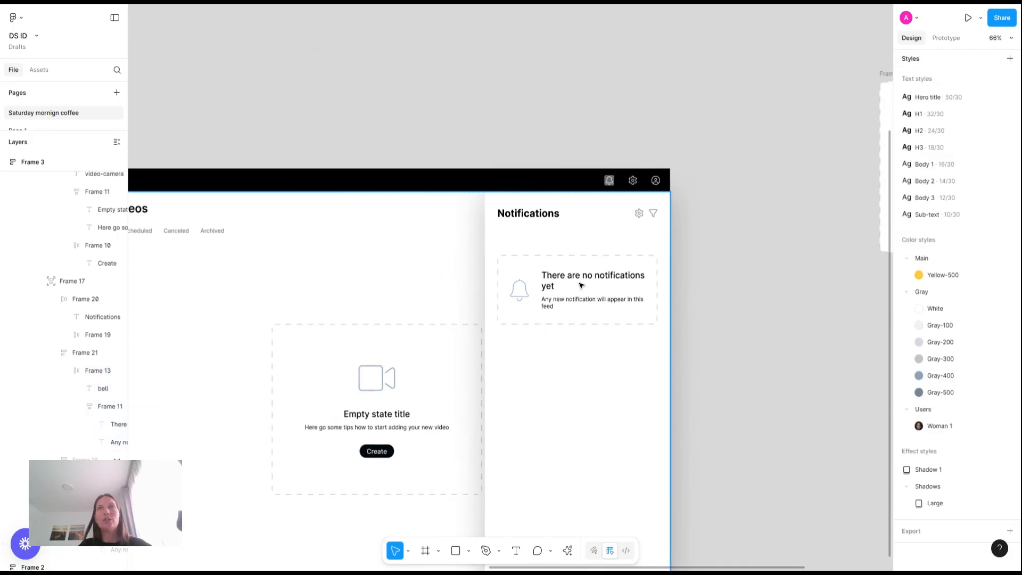
pyautogui.scroll(5, 581, 286)
pyautogui.click(605, 280)
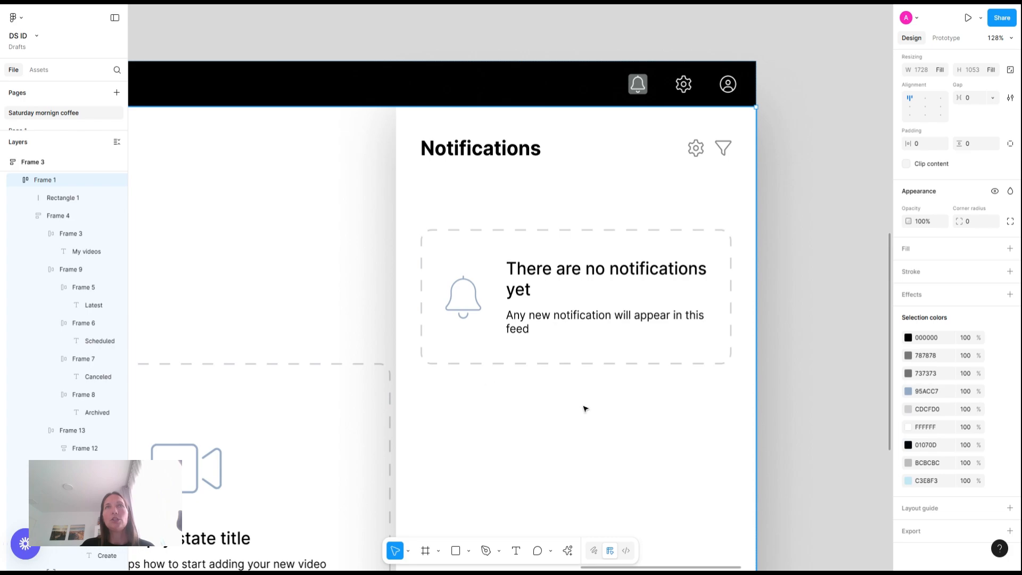
pyautogui.scroll(-5, 506, 315)
pyautogui.scroll(-3, 676, 288)
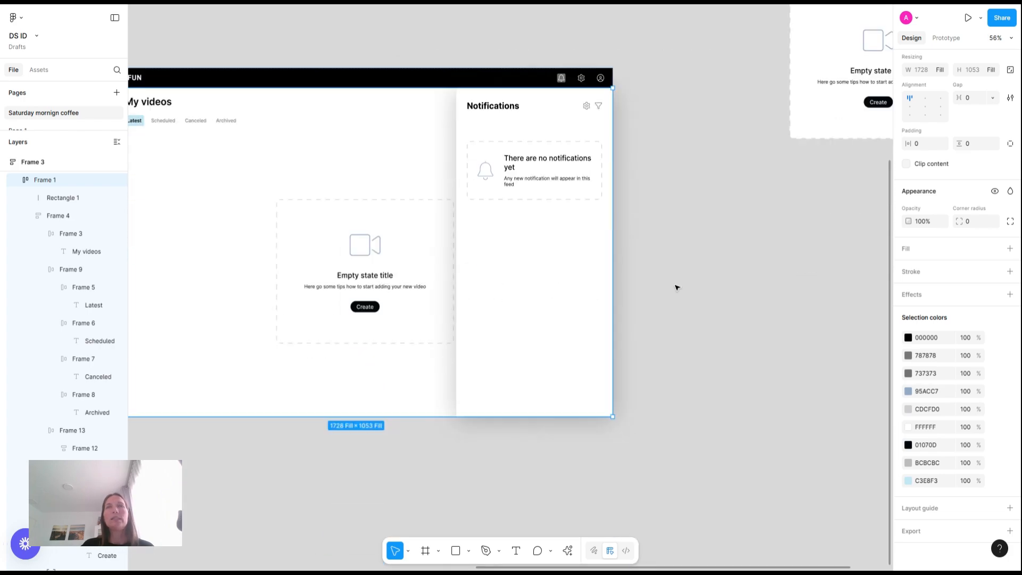
pyautogui.scroll(3, 676, 287)
pyautogui.hscroll(-4, 660, 223)
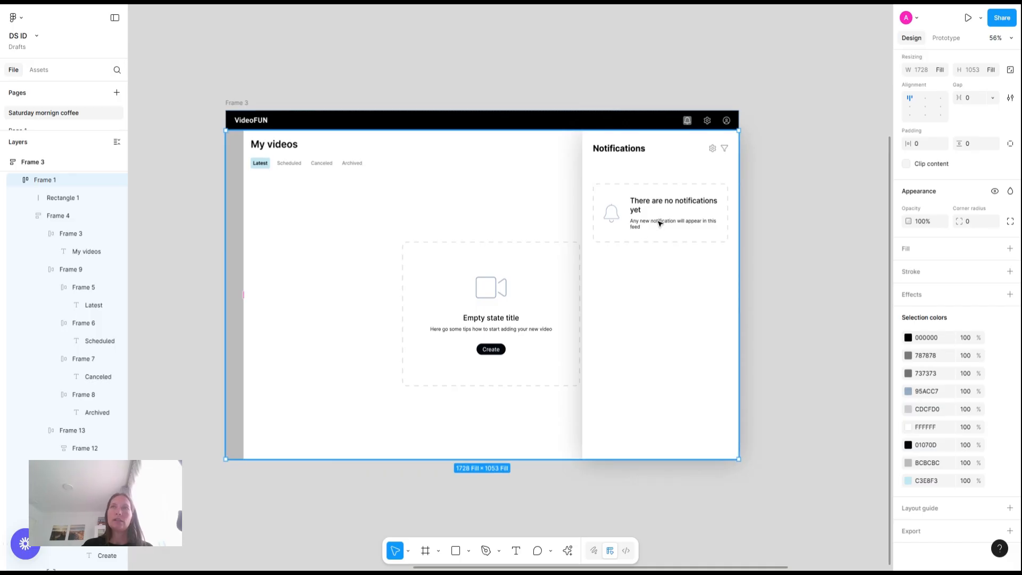
pyautogui.doubleClick(660, 223)
pyautogui.doubleClick(659, 223)
pyautogui.doubleClick(660, 223)
pyautogui.doubleClick(662, 202)
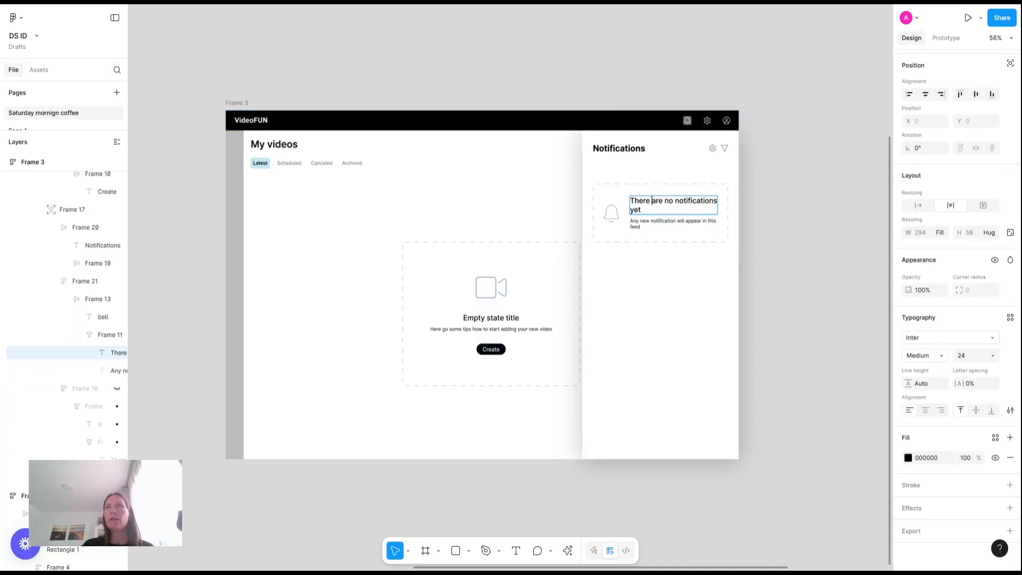
pyautogui.click(663, 202)
pyautogui.moveTo(668, 202); pyautogui.dragTo(629, 202)
pyautogui.write('N')
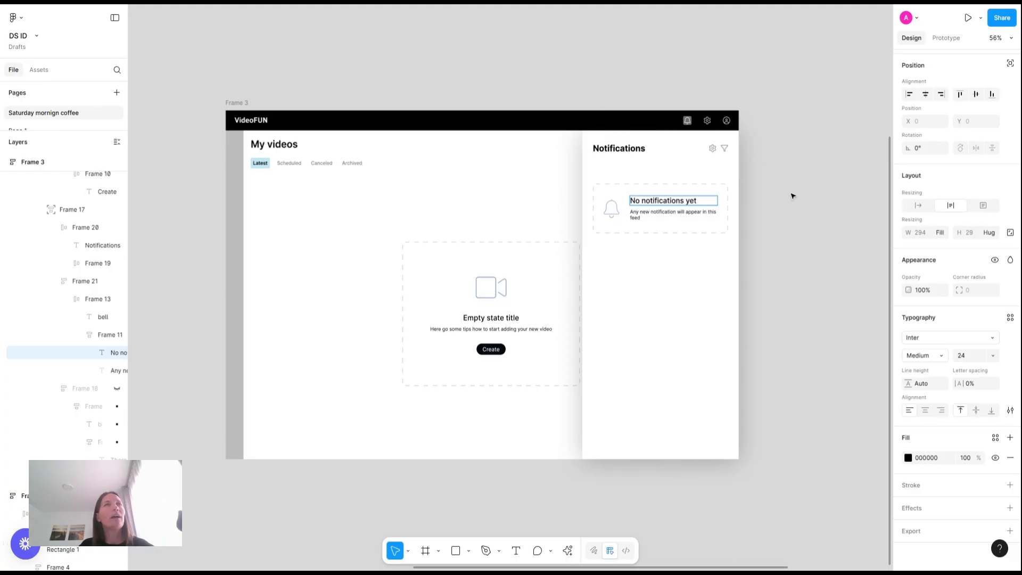
pyautogui.press('Escape')
pyautogui.press('Escape')
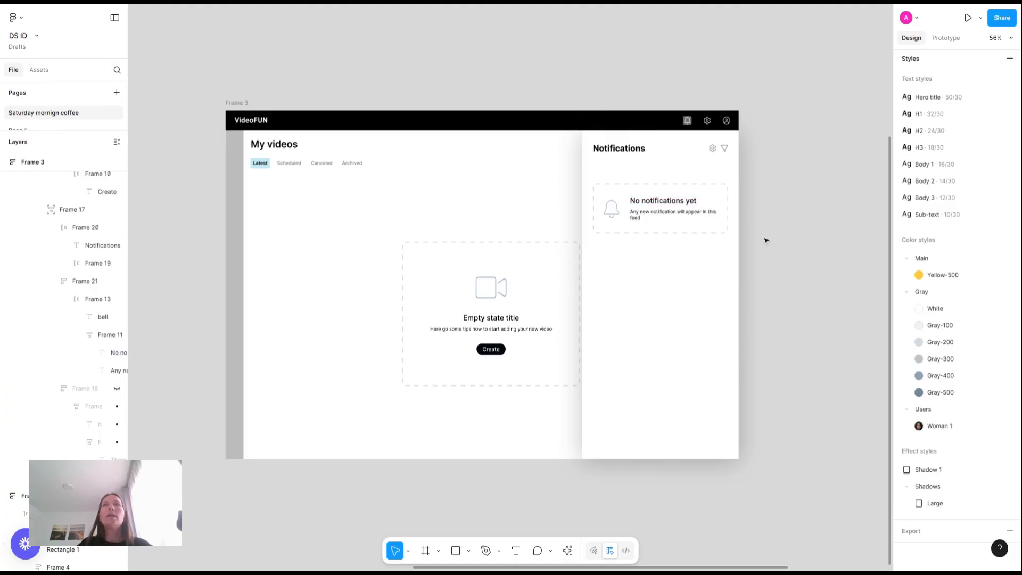
# - Review the notifications empty state up close and compare the Frame 3 layout with the neighbouring page and the separate Frame 12 empty state
pyautogui.scroll(5, 765, 240)
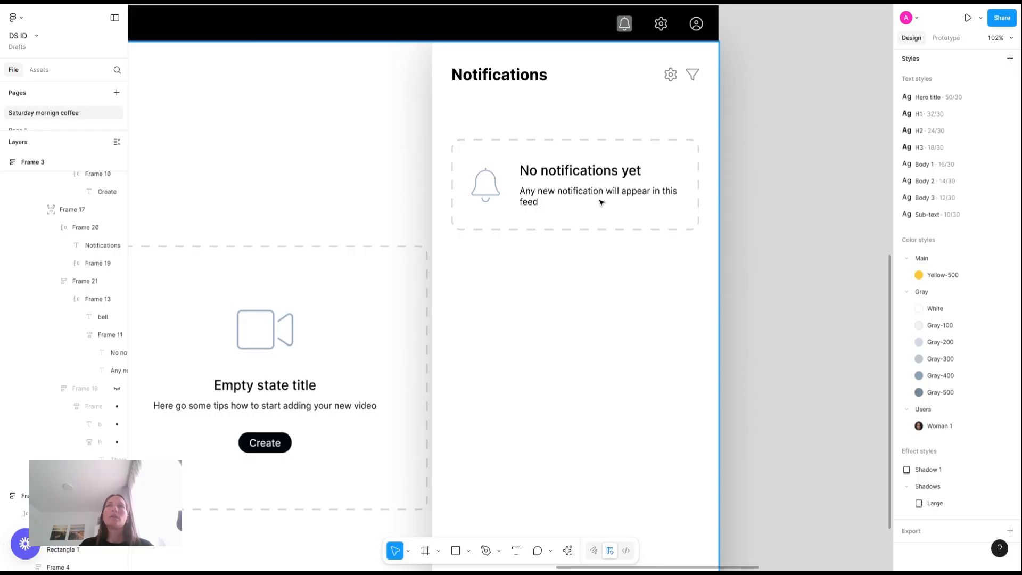
pyautogui.scroll(-5, 788, 164)
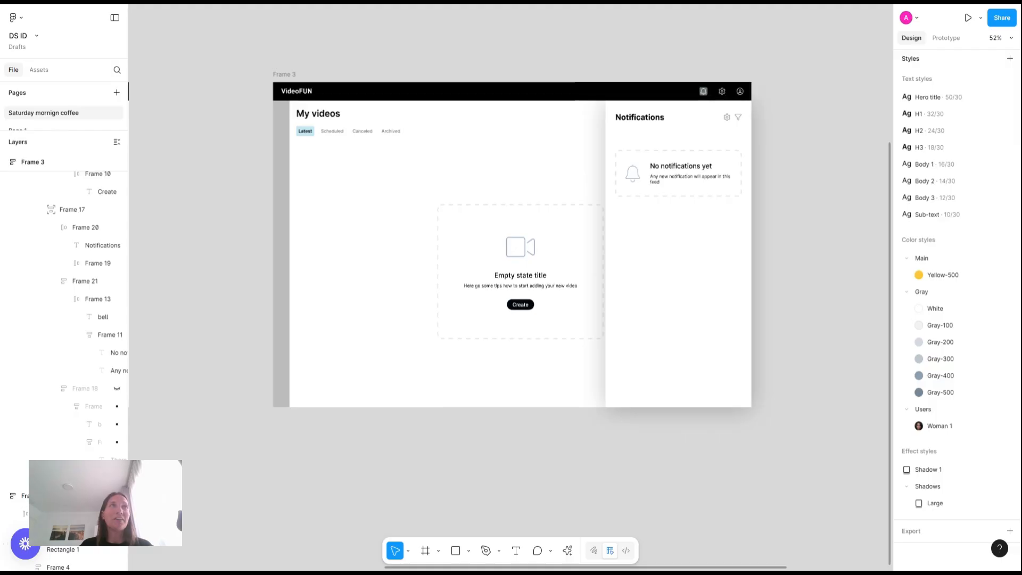
pyautogui.hscroll(5, 511, 266)
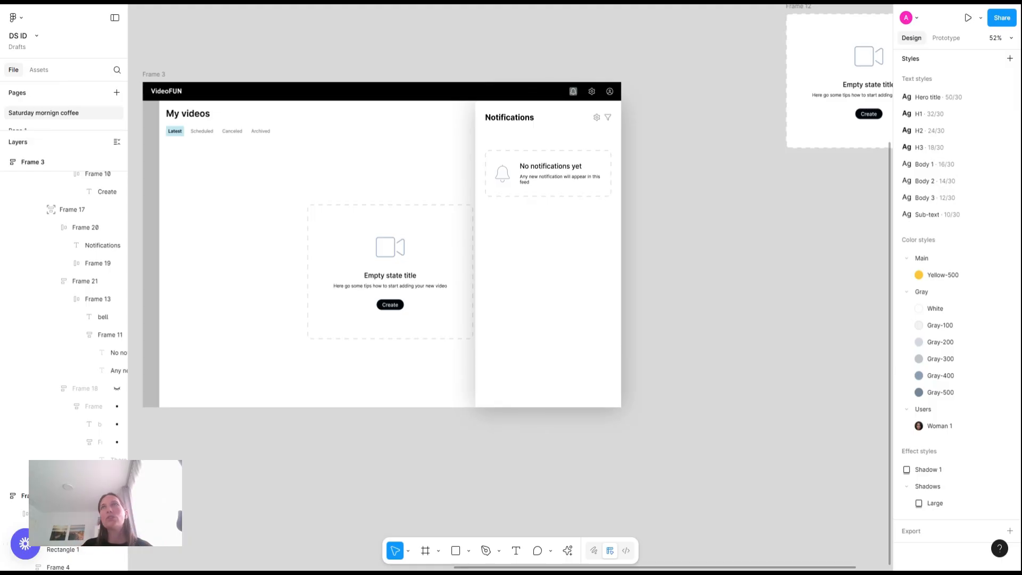
pyautogui.scroll(-5, 753, 175)
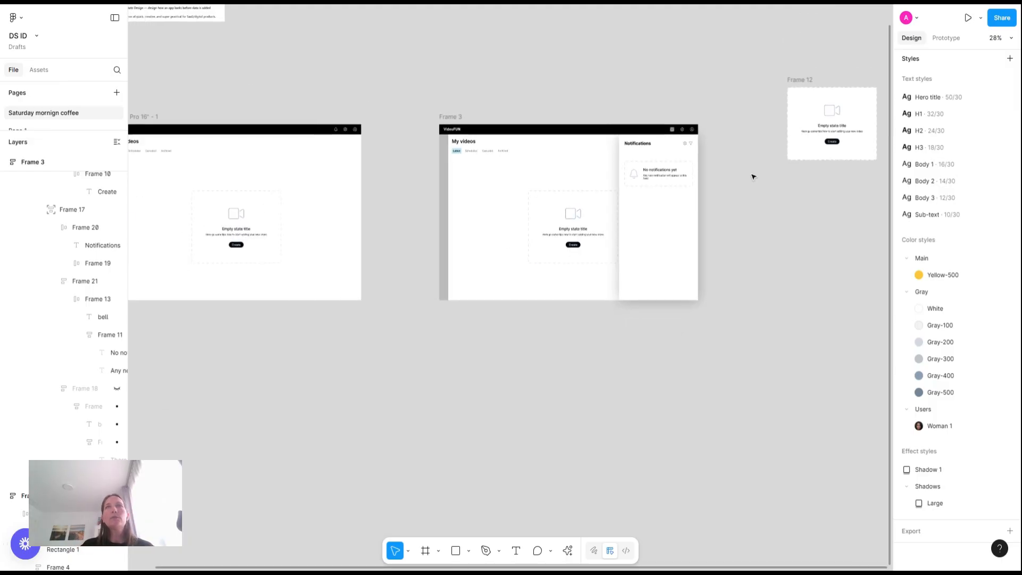
pyautogui.hscroll(8, 752, 176)
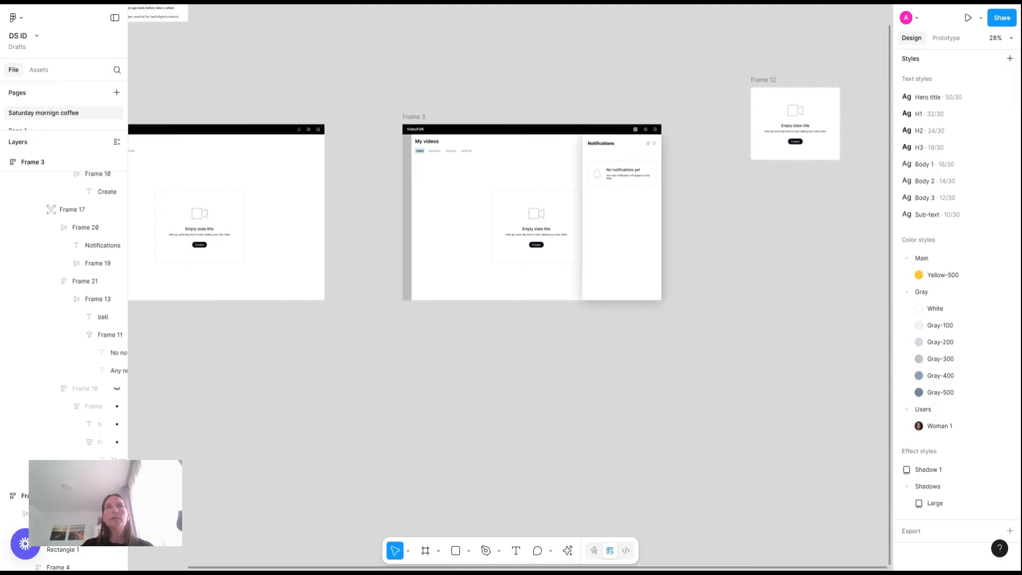
pyautogui.hscroll(-1, 511, 288)
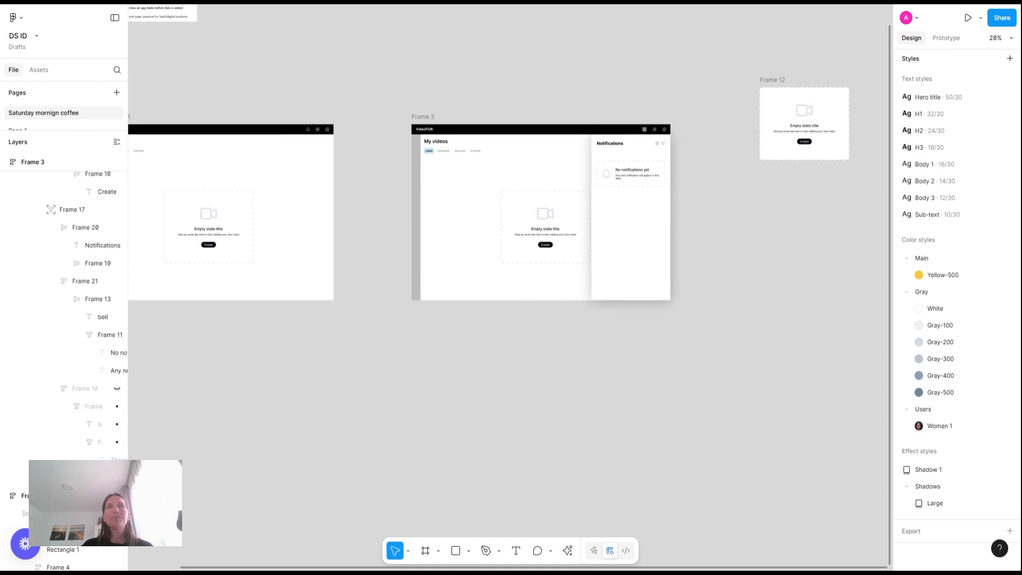
pyautogui.hscroll(-3, 511, 288)
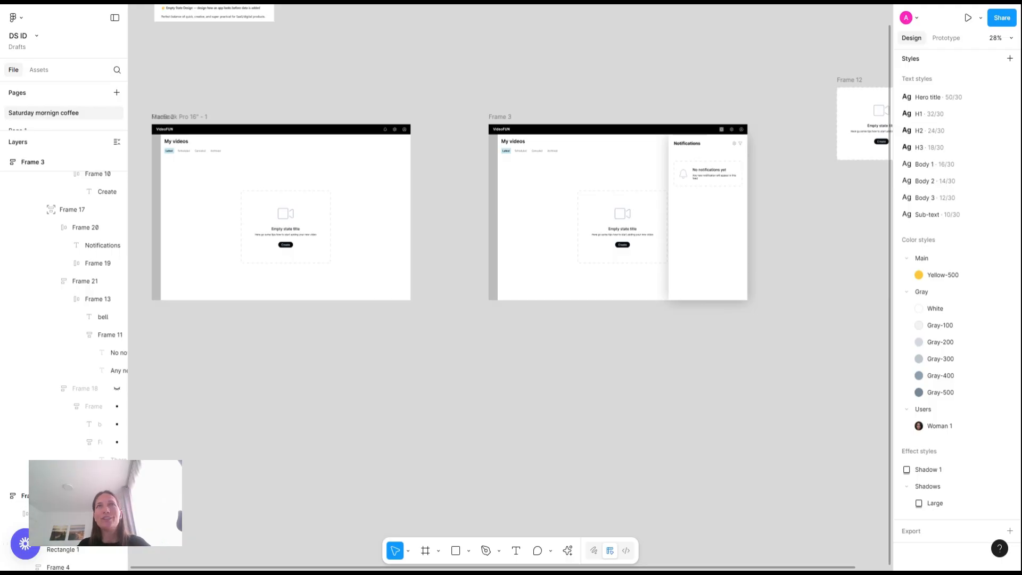
pyautogui.hscroll(1, 789, 203)
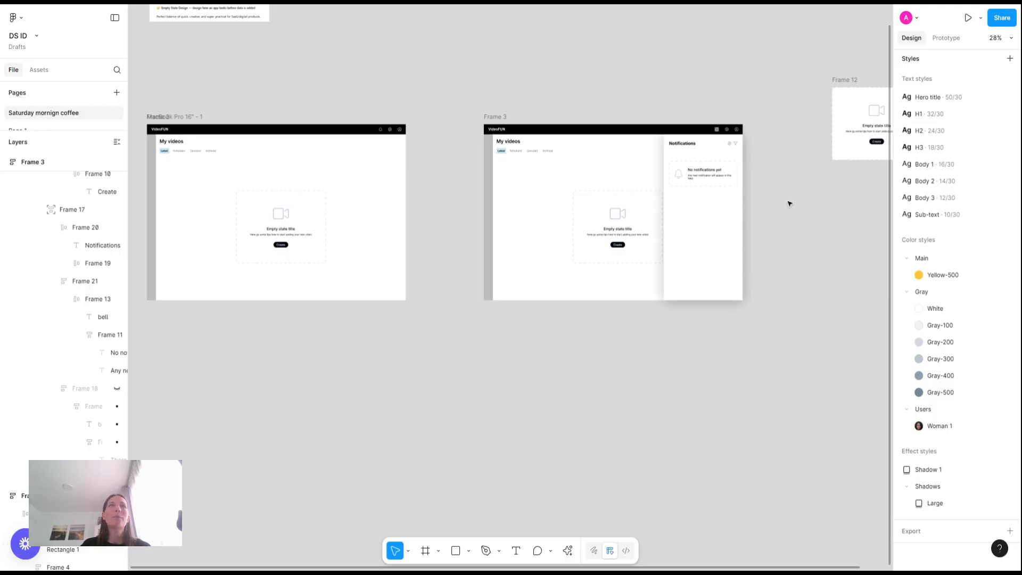
pyautogui.hscroll(1, 511, 287)
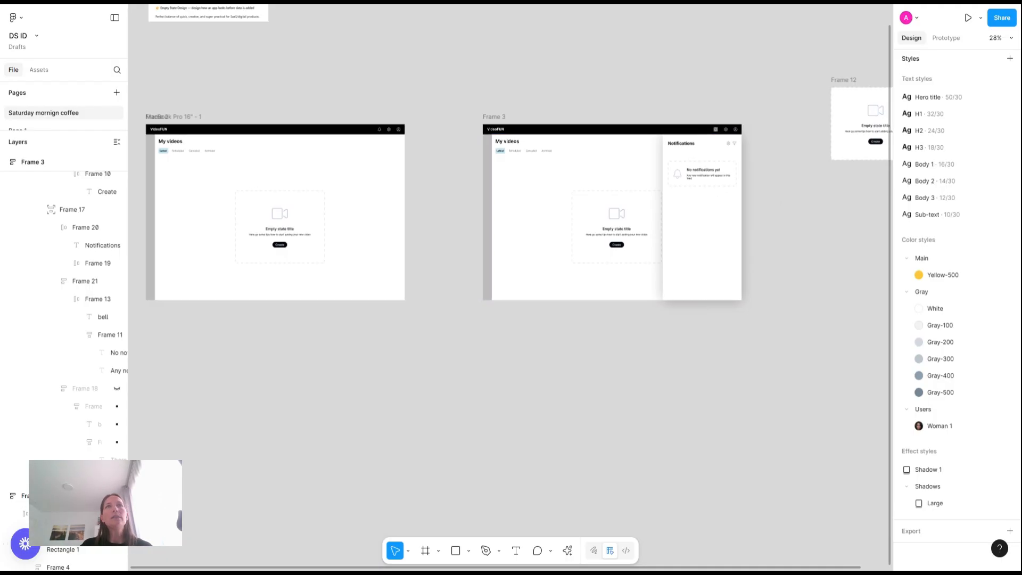
pyautogui.hscroll(3, 551, 183)
pyautogui.scroll(5, 551, 184)
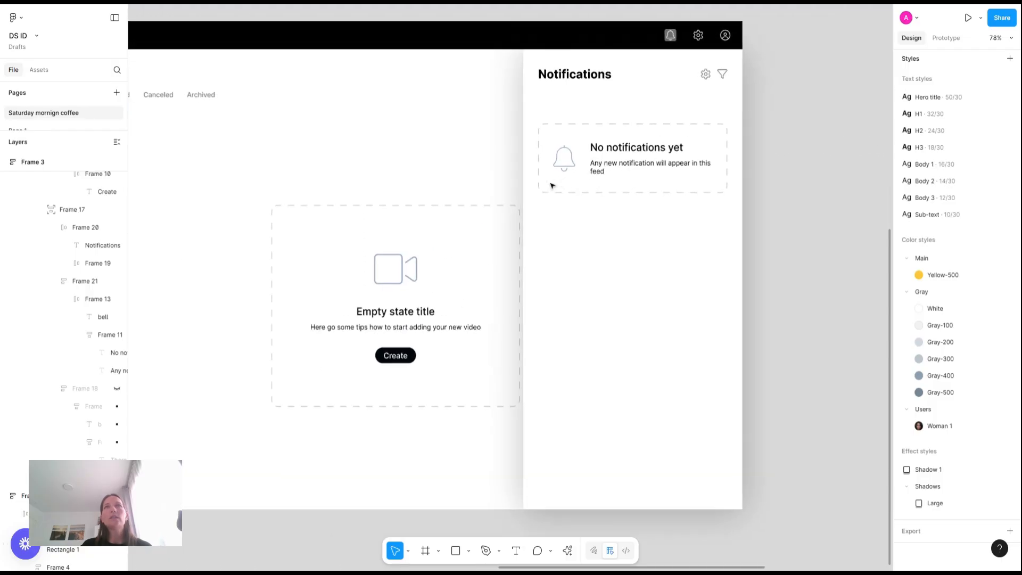
pyautogui.scroll(-3, 550, 184)
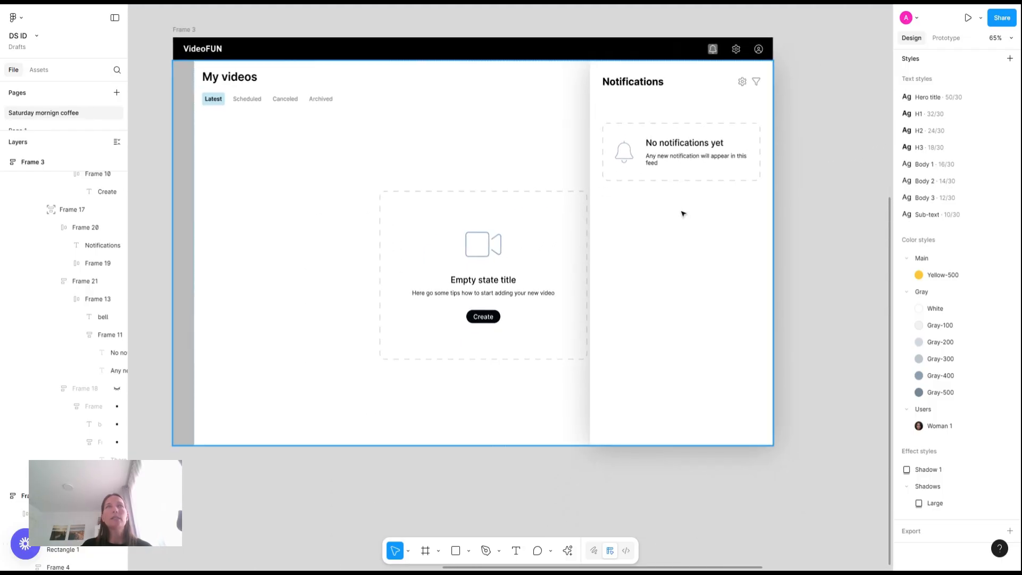
pyautogui.scroll(-2, 683, 214)
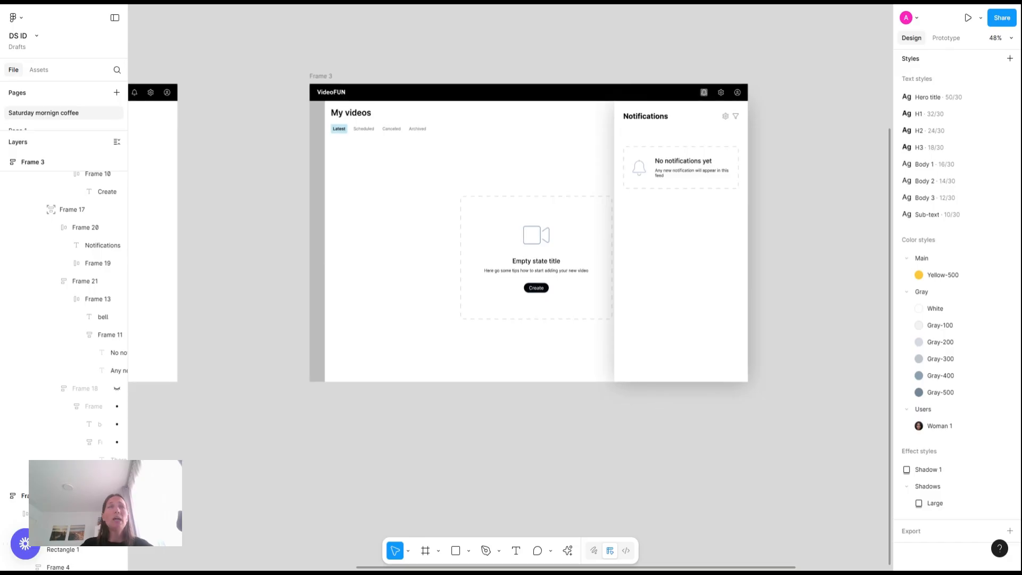